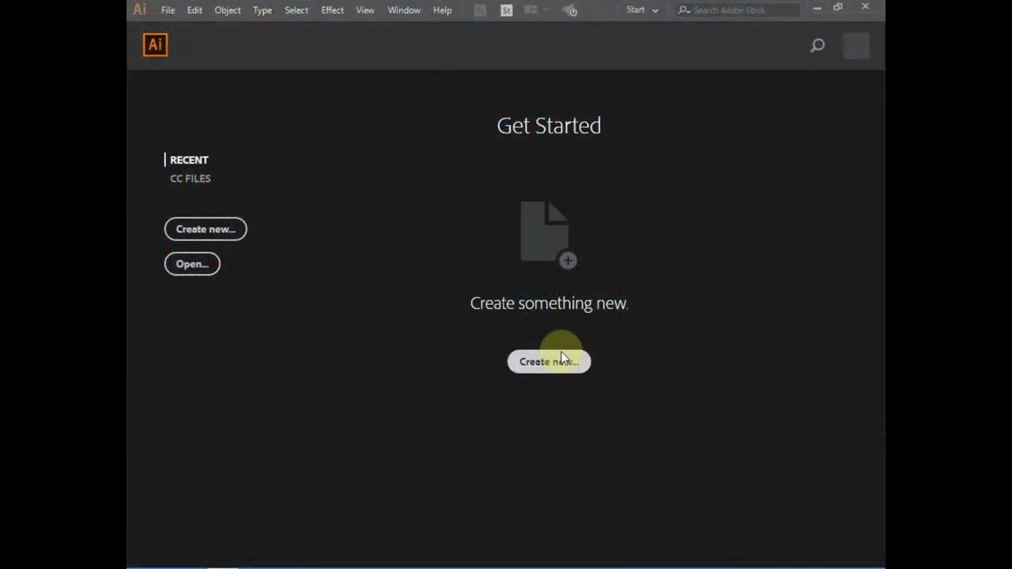
Create a portrait document from the Art & Illustration 1920 x 1080 preset
left_click(562, 357)
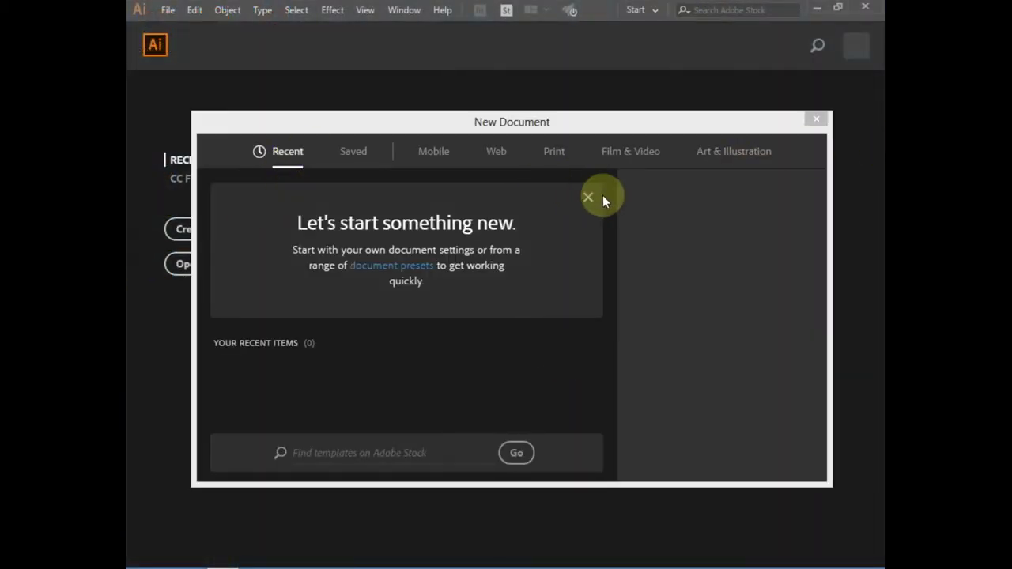
left_click(601, 197)
left_click(740, 157)
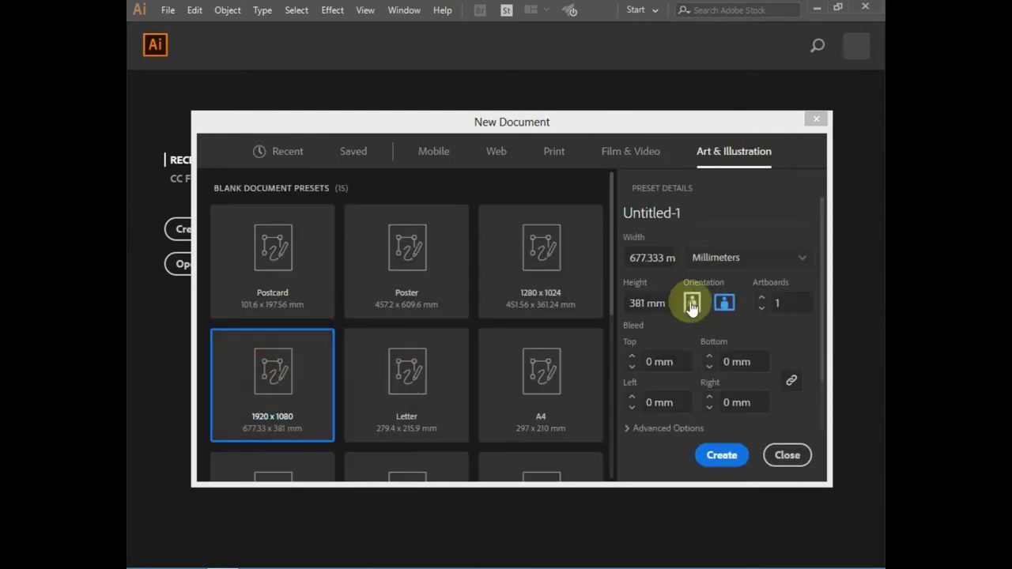
left_click(692, 303)
left_click(719, 454)
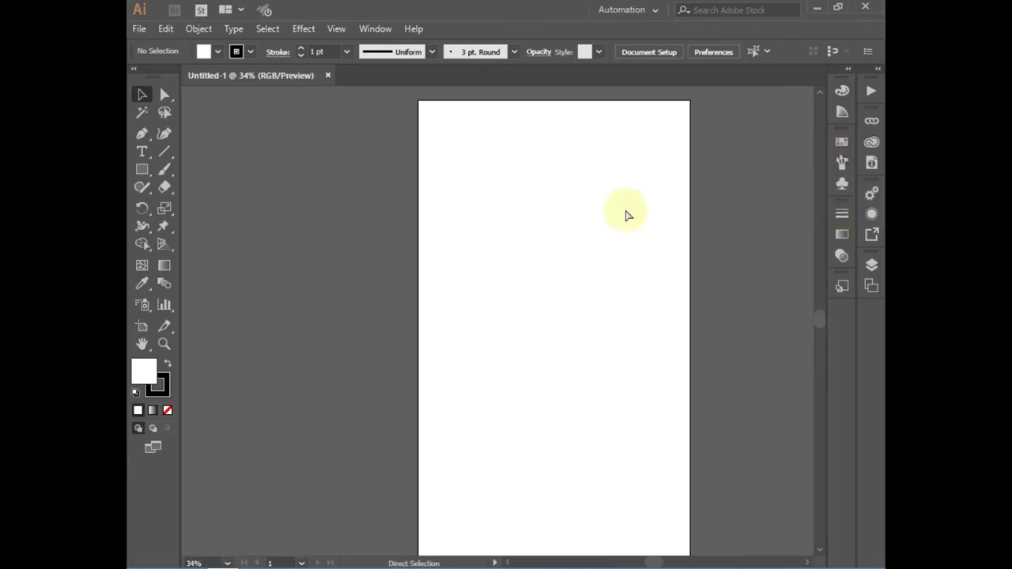
Place a text point on the artboard and apply a font searched as 'cla'
key("ctrl+equal")
key("ctrl+equal")
left_click(143, 152)
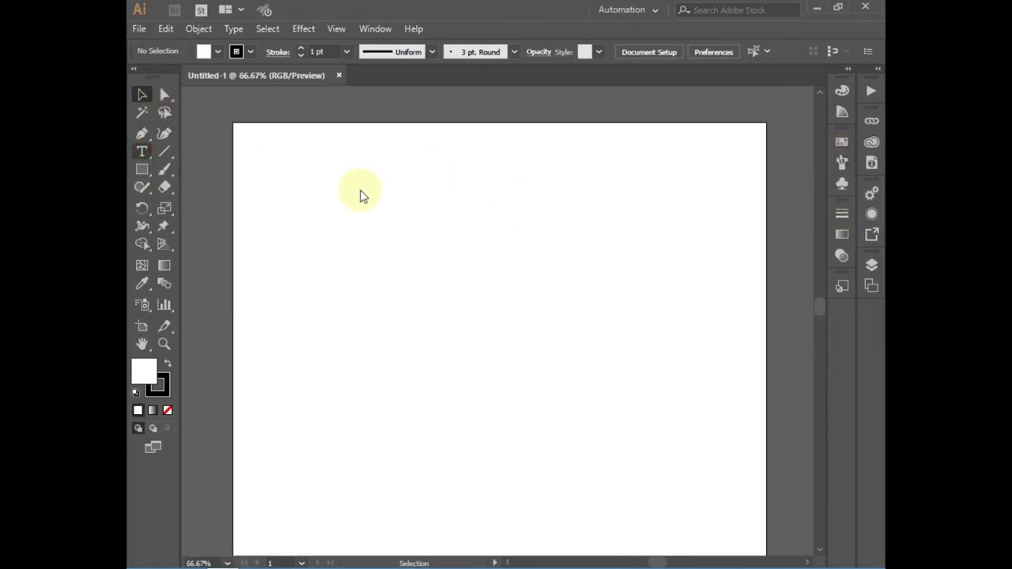
left_click(360, 188)
type("cv")
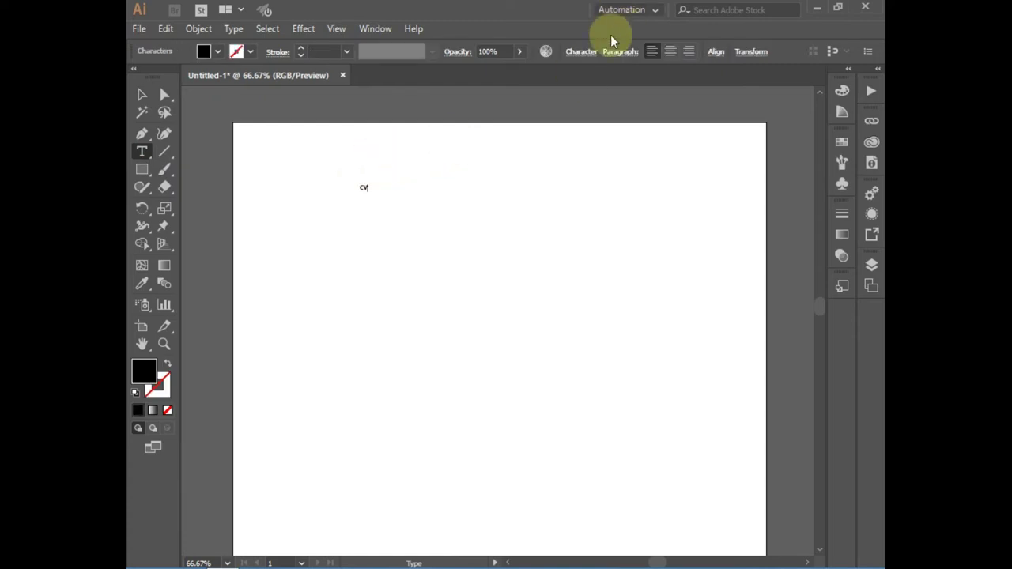
left_click(582, 51)
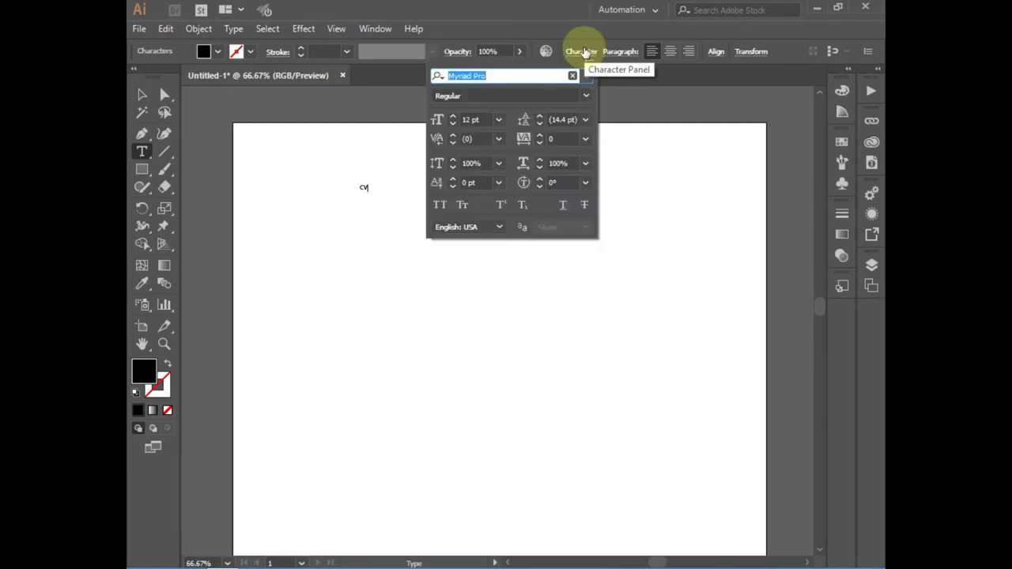
type("c")
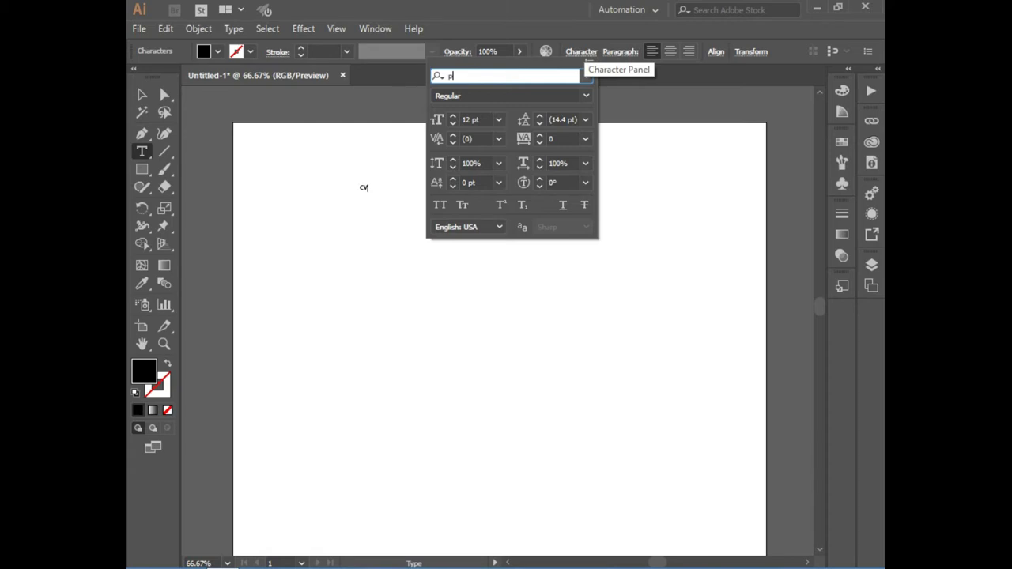
type("la")
key("Return")
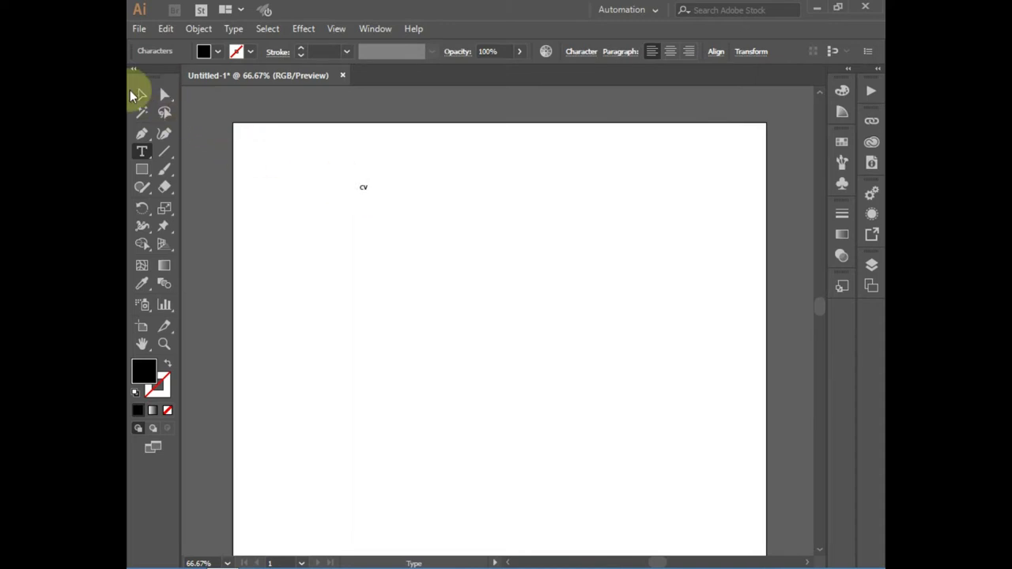
Set the CV text to Plantagenet Cherokee and scale it into a large heading
left_click(141, 94)
left_click(582, 51)
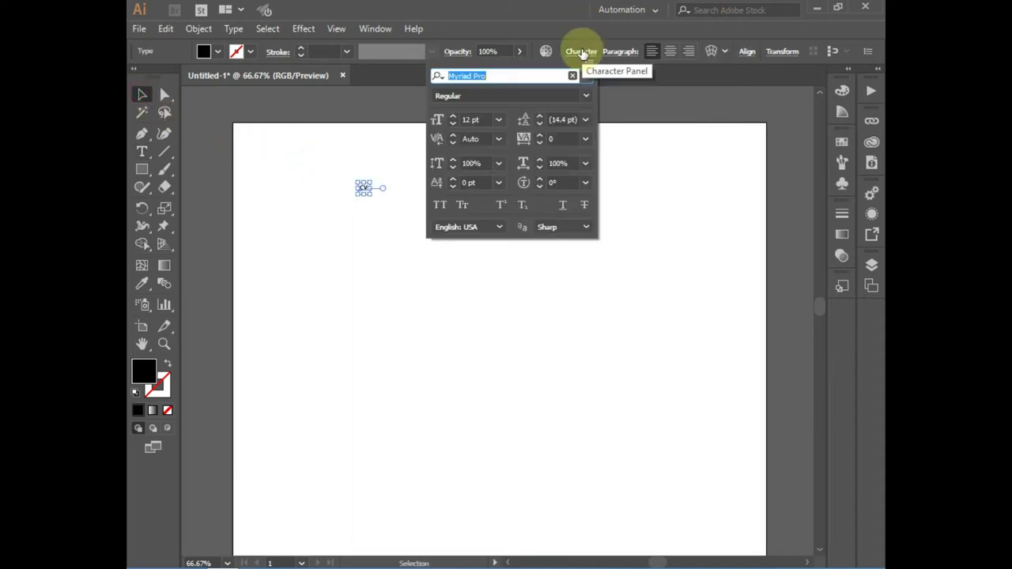
type("pla")
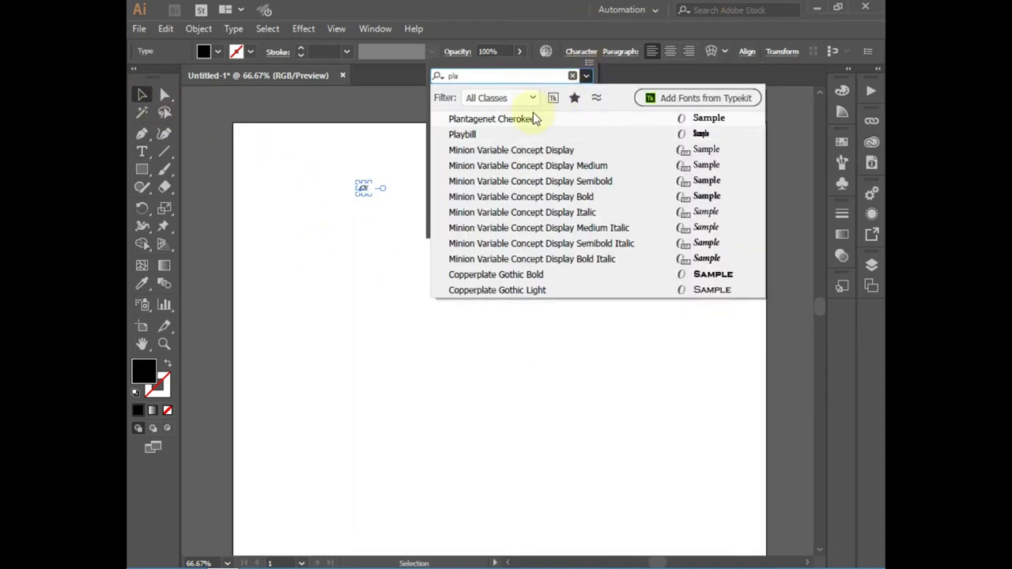
left_click(530, 117)
left_click(355, 239)
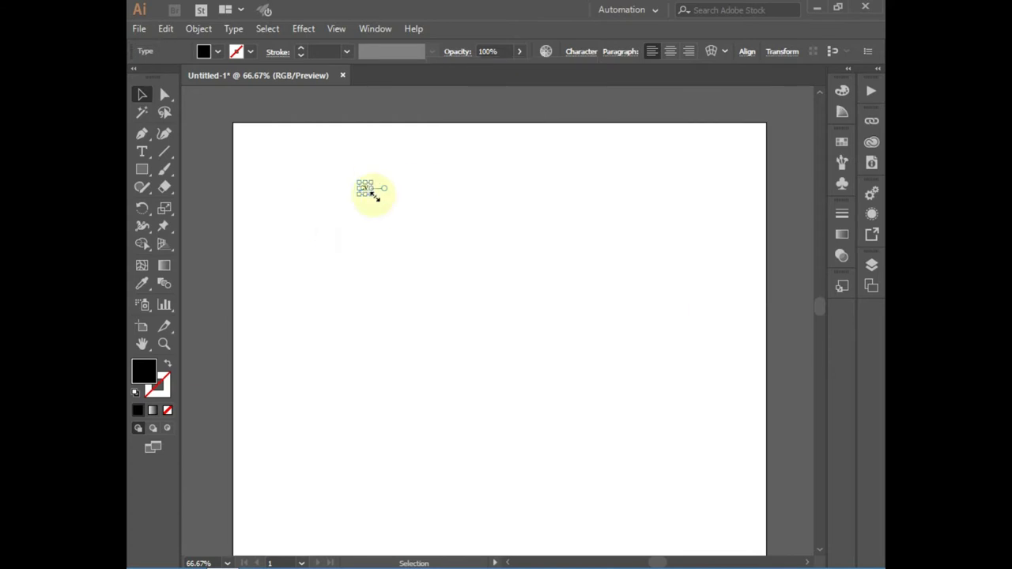
left_click(378, 201)
left_click_drag(378, 202, 325, 185)
Move the CV heading top-left and draw a rectangle covering the whole artboard
left_click(463, 232)
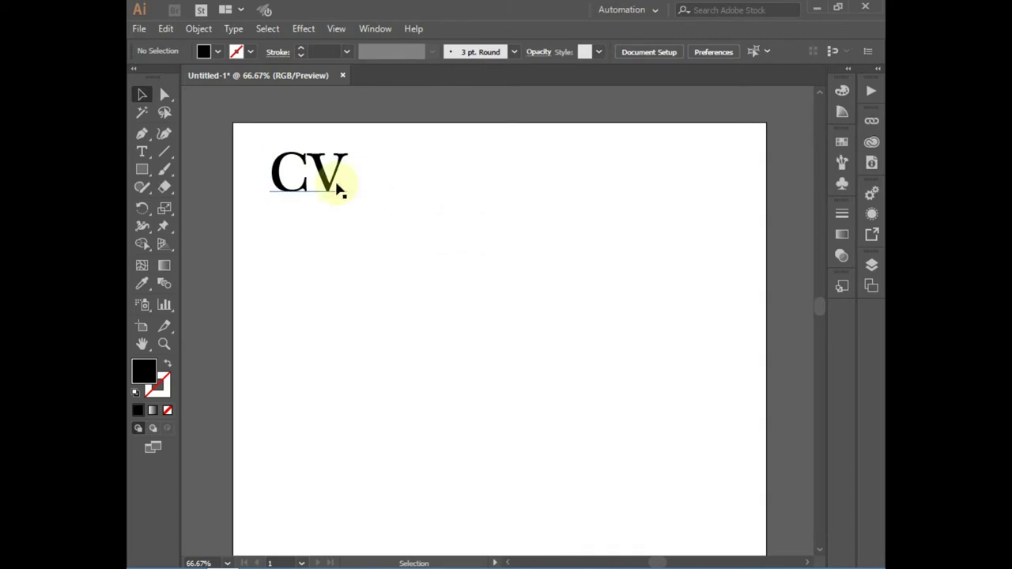
left_click(142, 168)
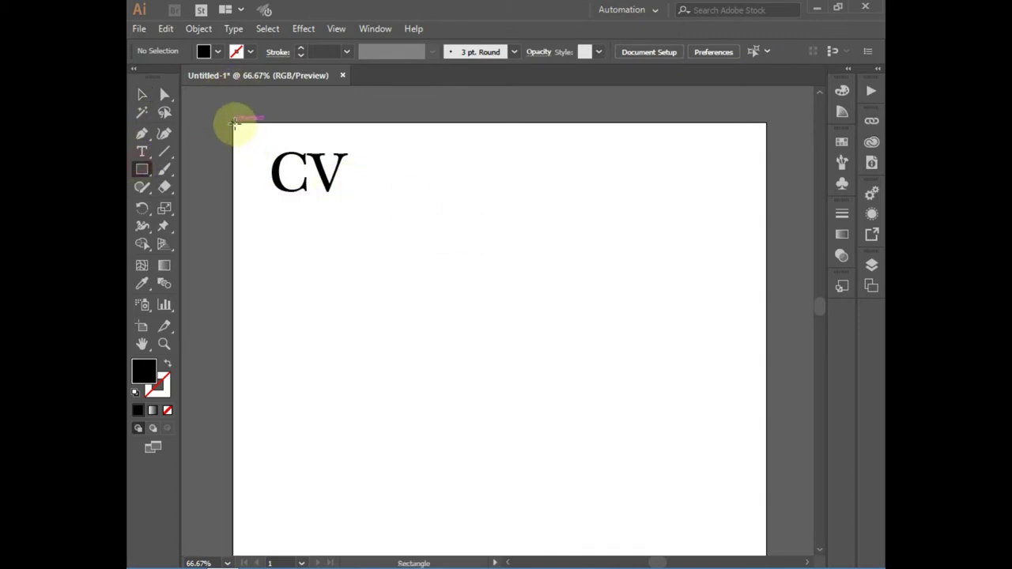
left_click_drag(233, 122, 766, 497)
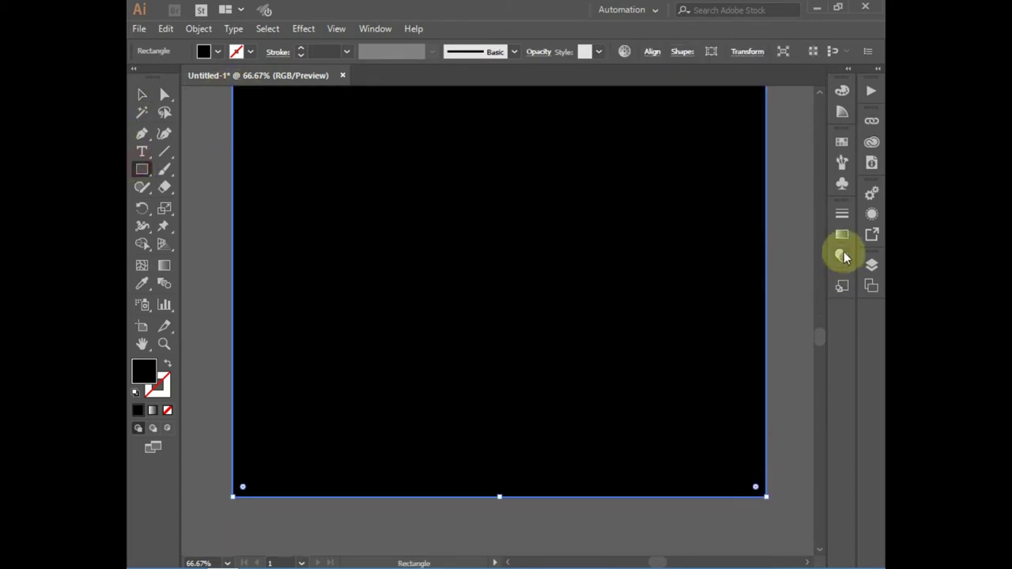
scroll(815, 321, "up", 5)
scroll(818, 277, "up", 5)
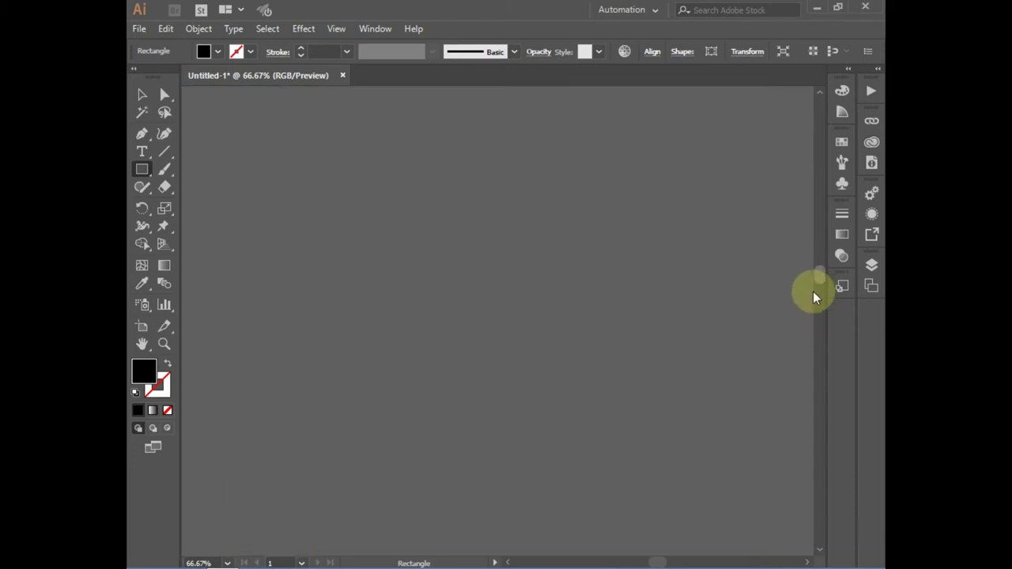
scroll(815, 294, "down", 3)
scroll(815, 298, "down", 1)
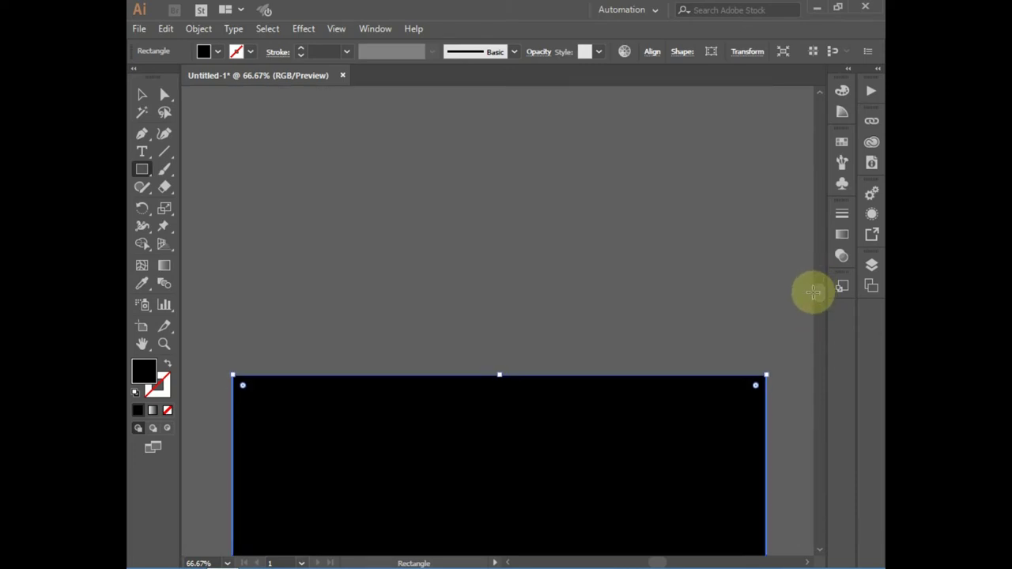
Fill the rectangle orange (E88A23) and fit its top edge to the artboard
left_click(142, 94)
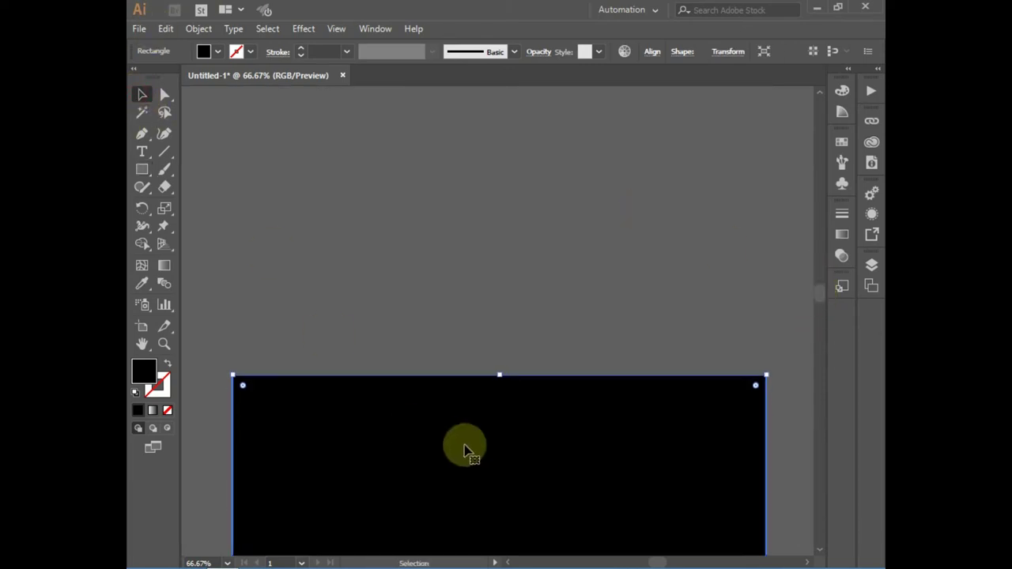
left_click(501, 375)
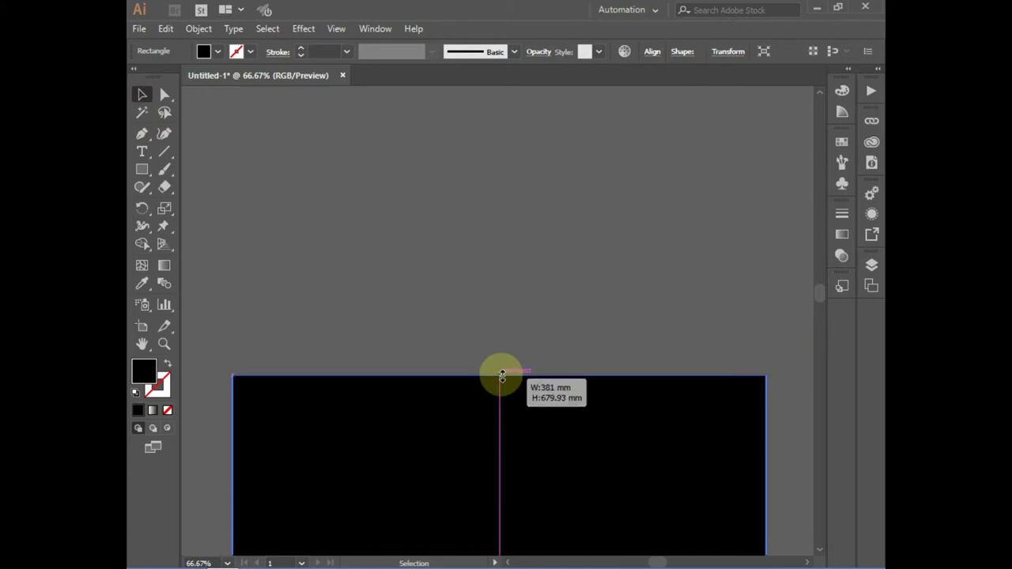
double_click(144, 370)
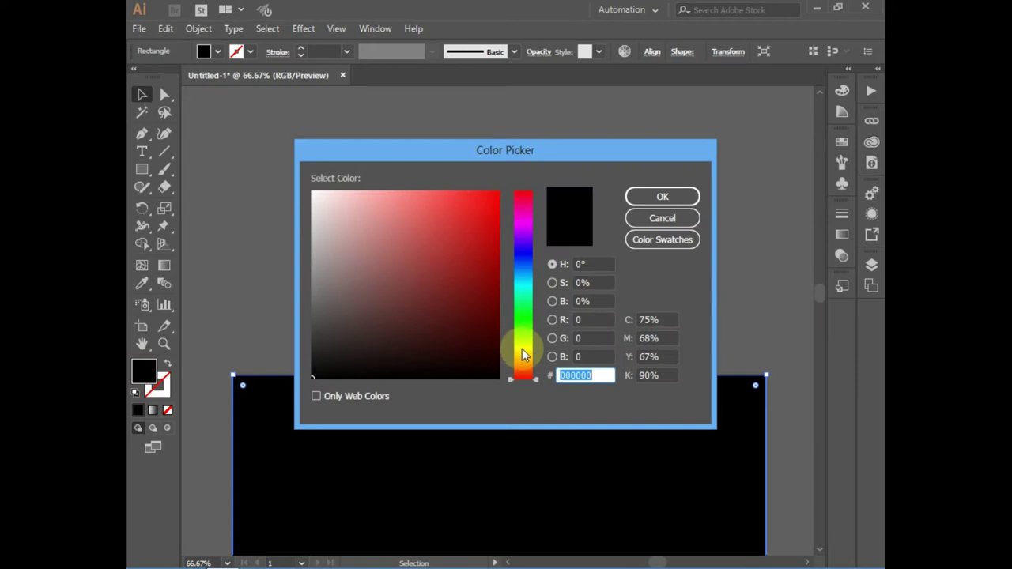
left_click_drag(524, 355, 524, 364)
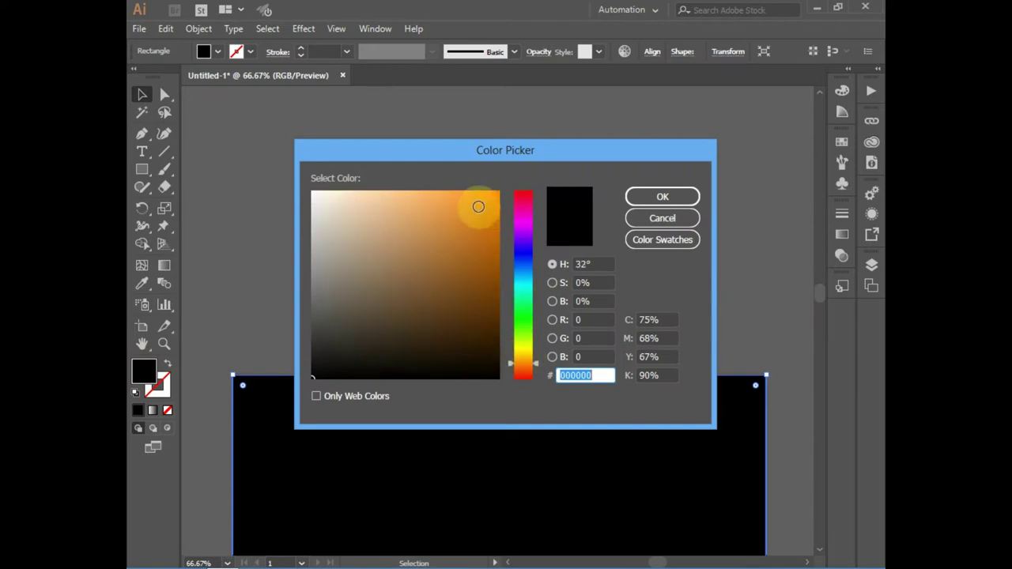
left_click_drag(495, 221, 471, 206)
left_click(659, 197)
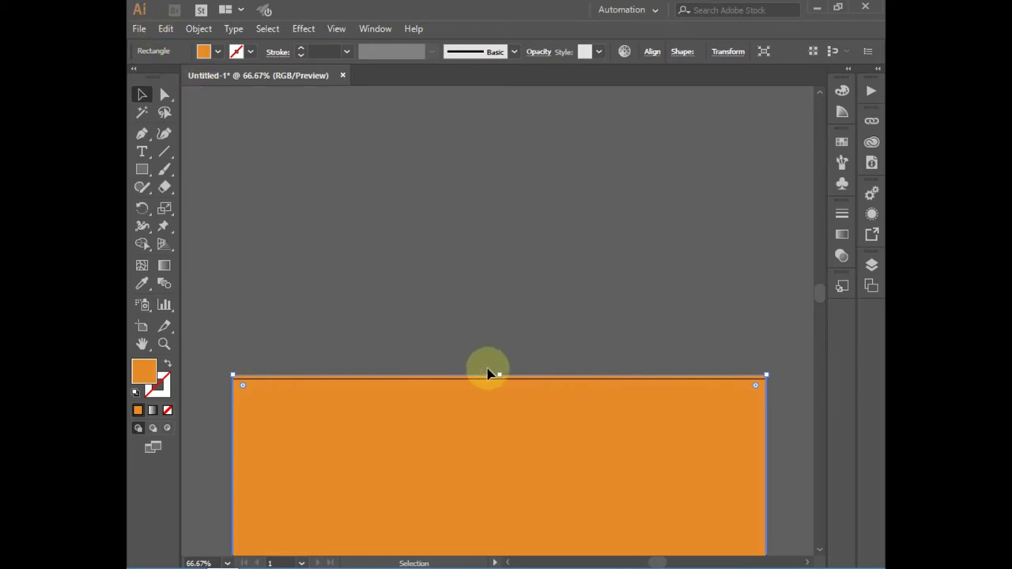
left_click_drag(497, 378, 497, 381)
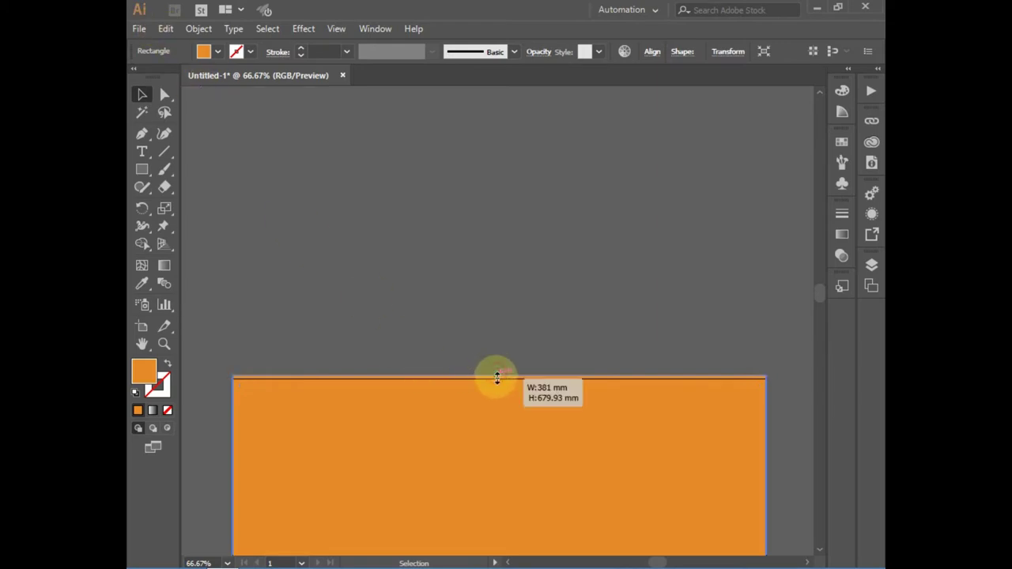
left_click(496, 343)
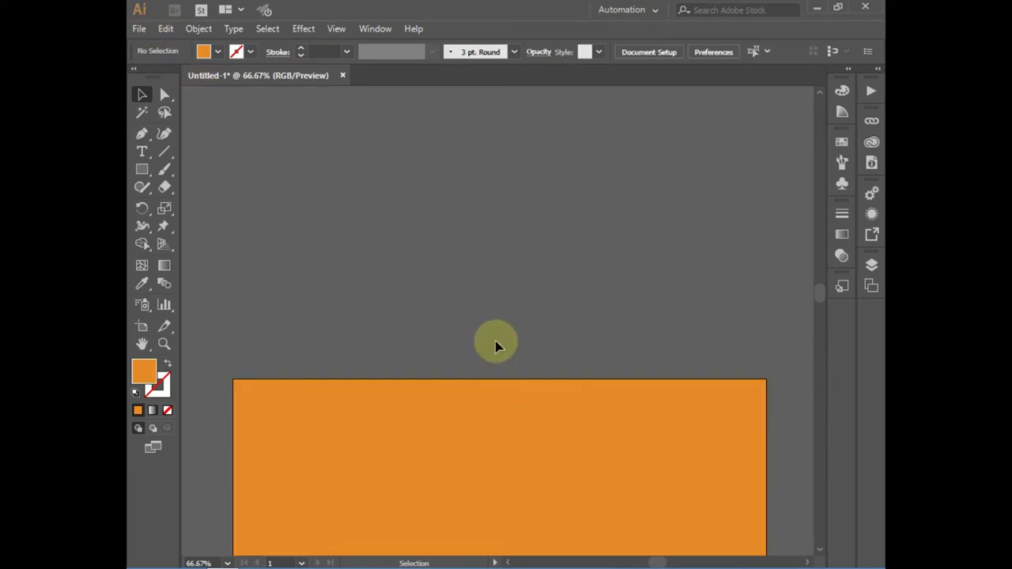
Send the orange rectangle behind the CV heading
key("ctrl+0")
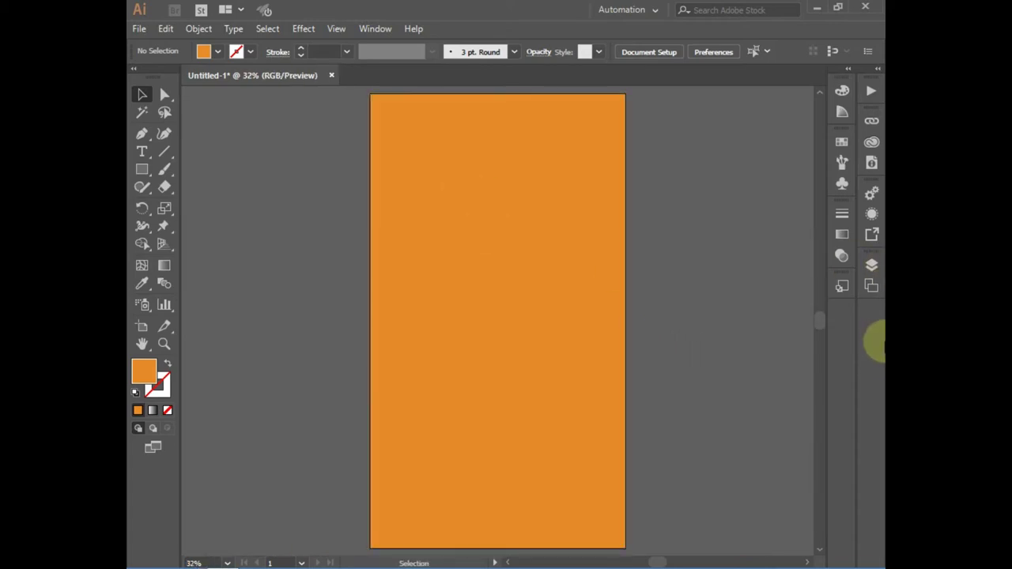
right_click(474, 252)
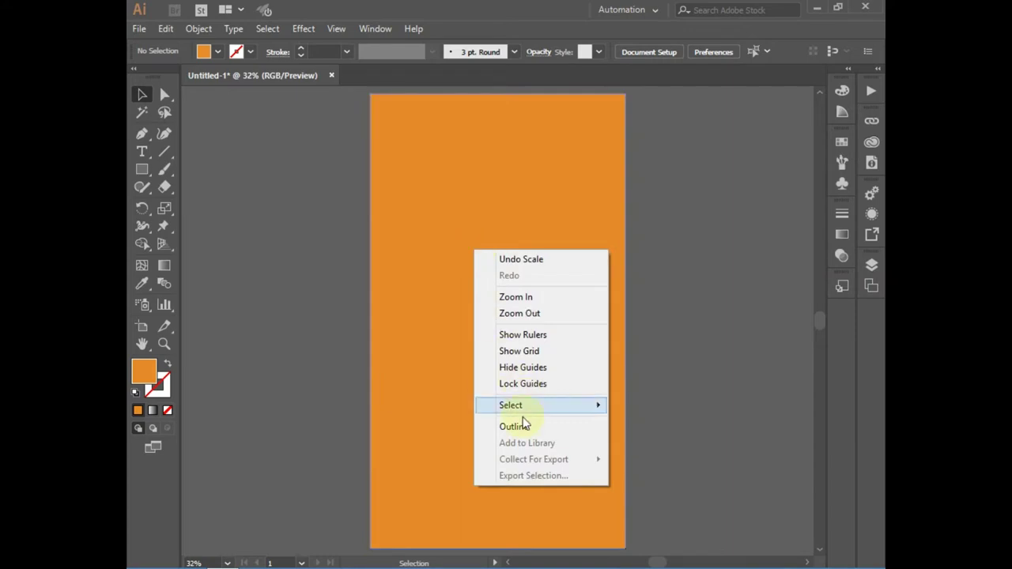
left_click(372, 264)
left_click(413, 275)
right_click(414, 274)
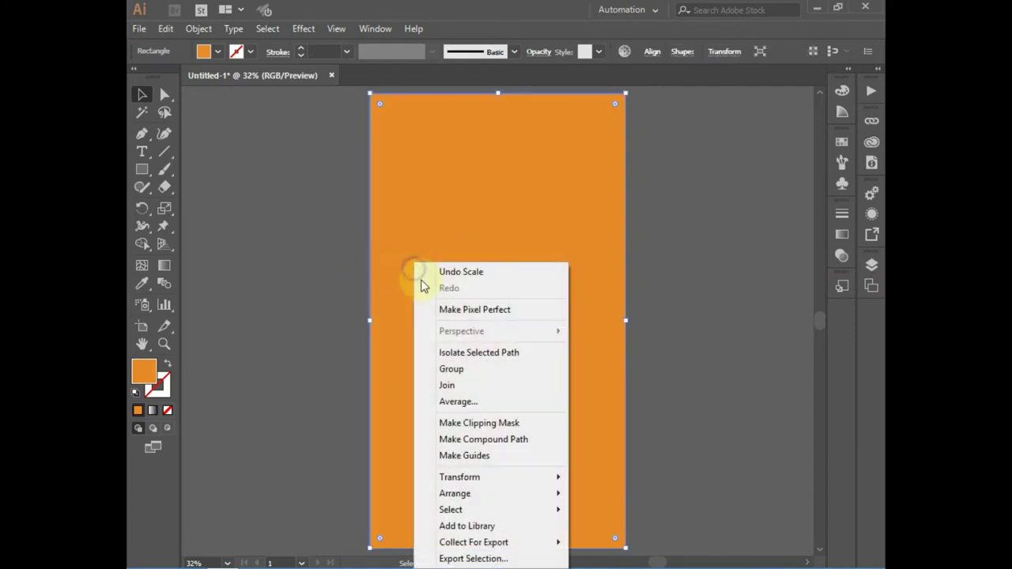
mouse_move(454, 493)
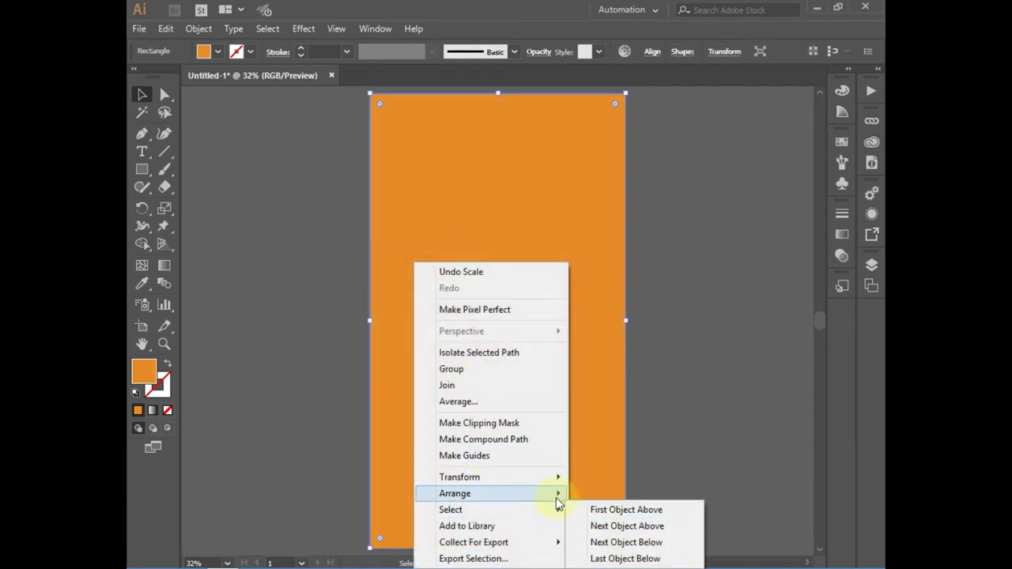
left_click(614, 475)
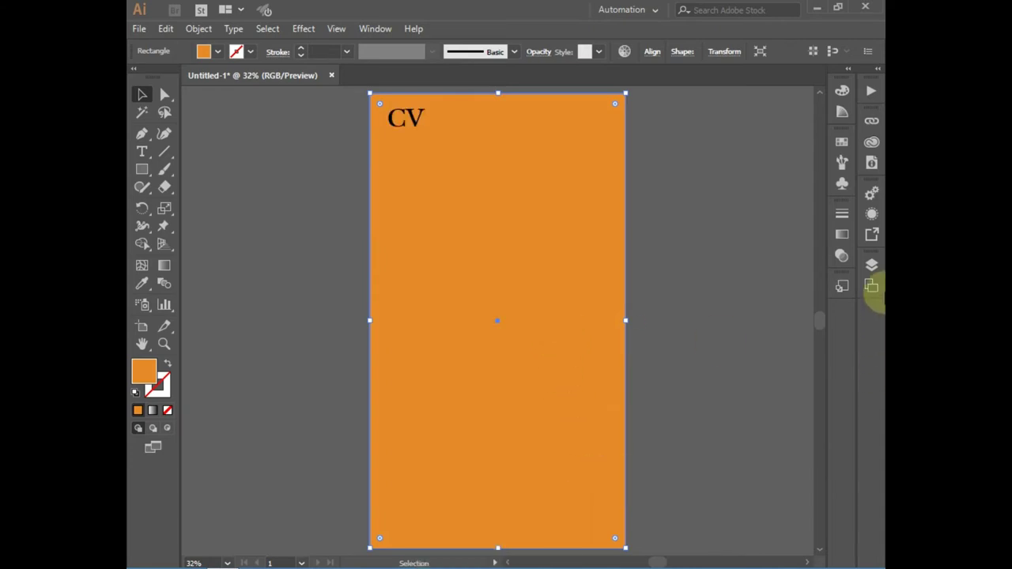
Lock the orange rectangle in the Layers panel
left_click(872, 265)
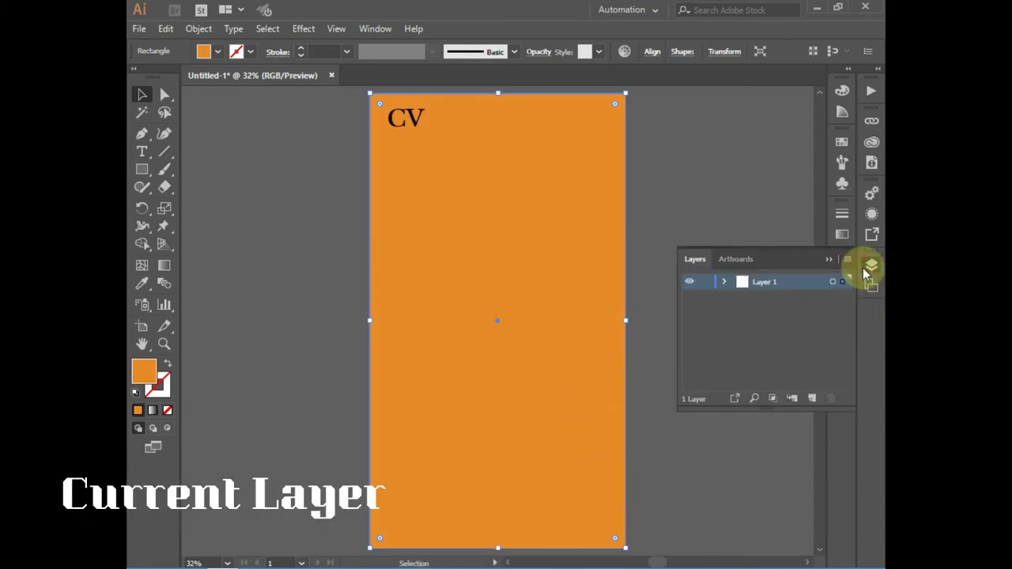
left_click(726, 282)
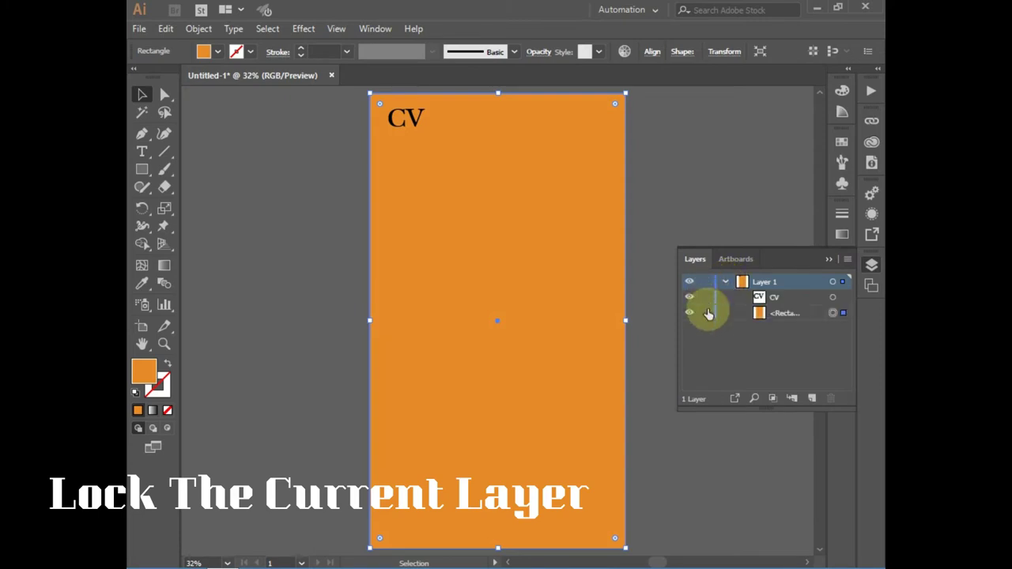
left_click(705, 313)
left_click(827, 260)
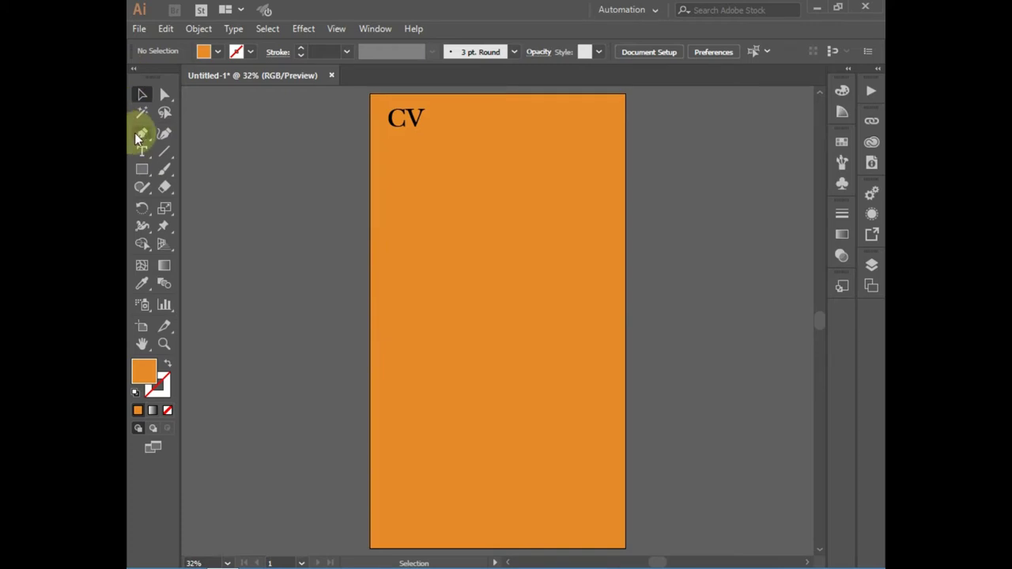
Draw an inset rectangle inside the orange page with off-white F7F3F0 fill
left_click(142, 168)
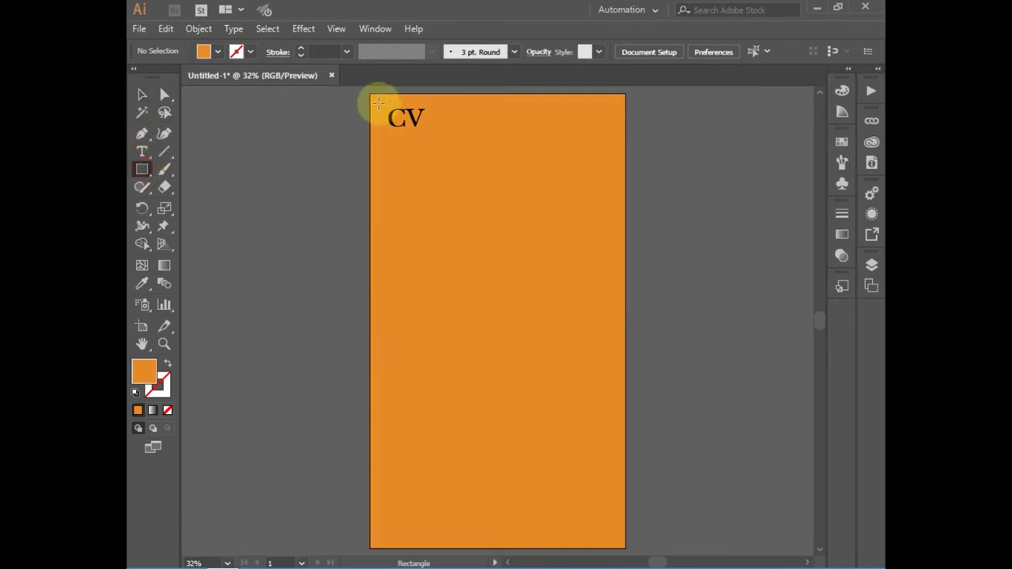
mouse_move(378, 104)
left_mouse_down()
mouse_move(560, 494)
mouse_move(583, 533)
mouse_move(617, 540)
left_mouse_up()
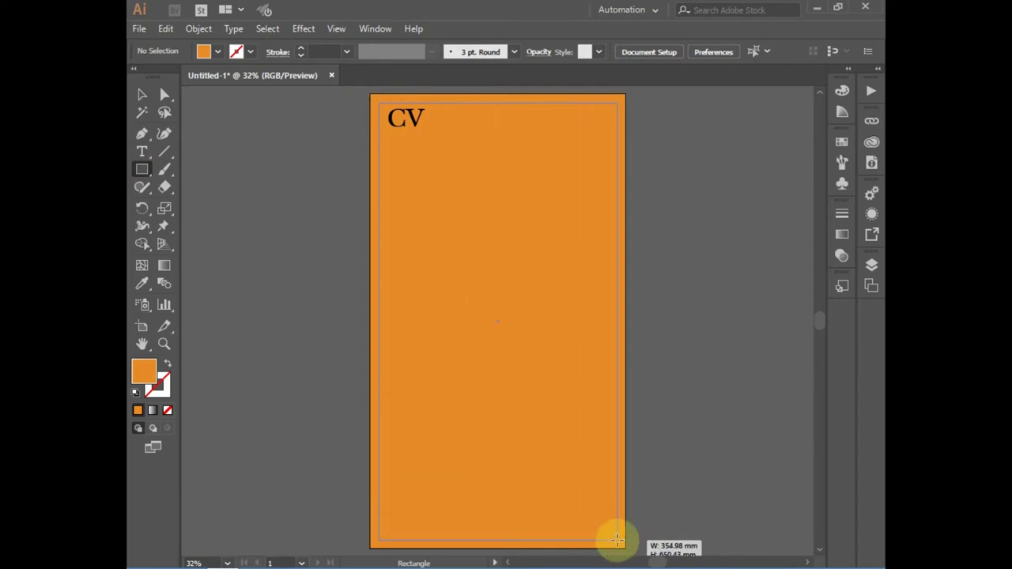
left_click_drag(617, 541, 617, 541)
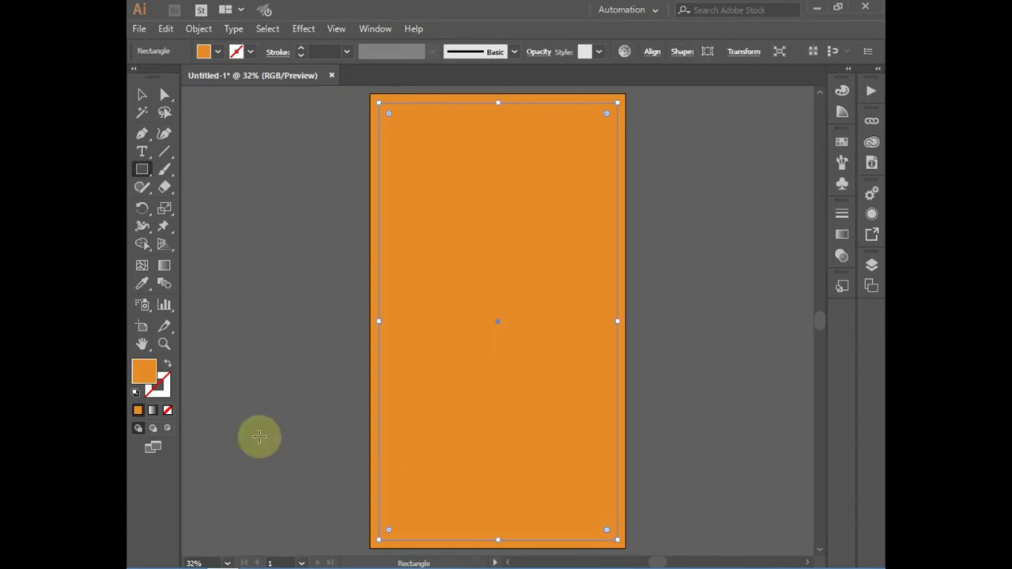
double_click(143, 370)
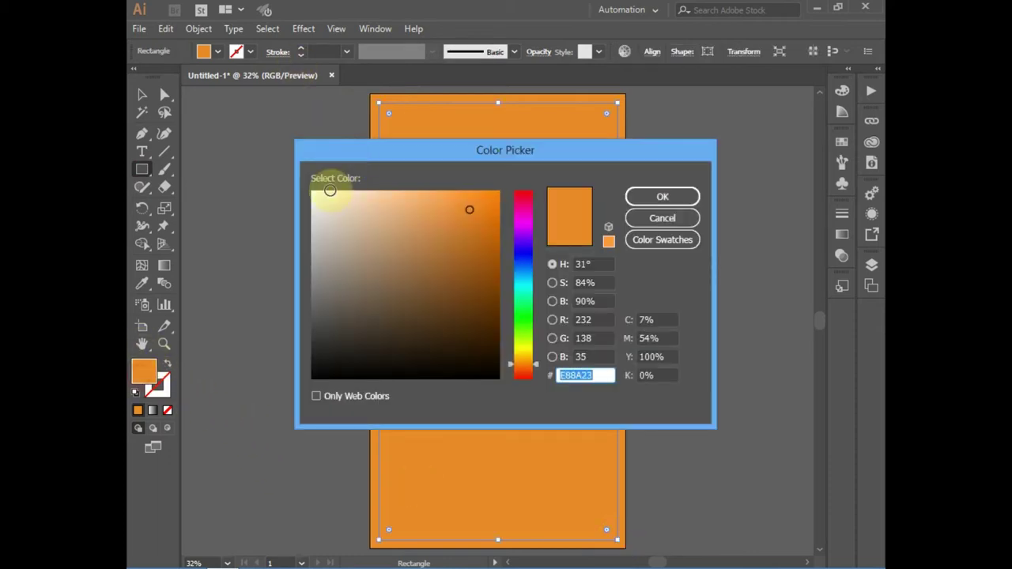
left_click(319, 195)
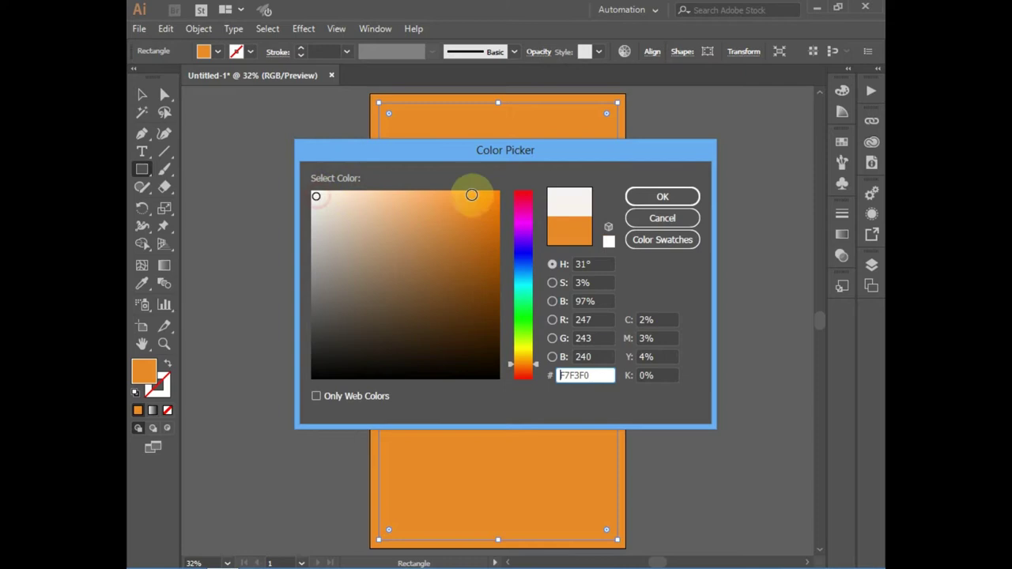
left_click(661, 197)
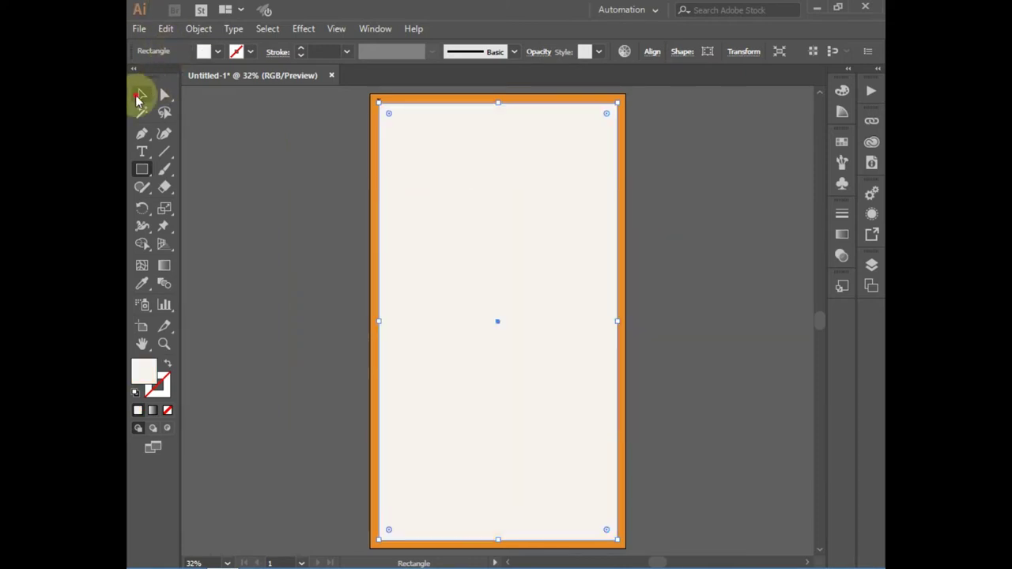
Send the off-white rectangle backward behind the CV heading
left_click(141, 94)
right_click(581, 168)
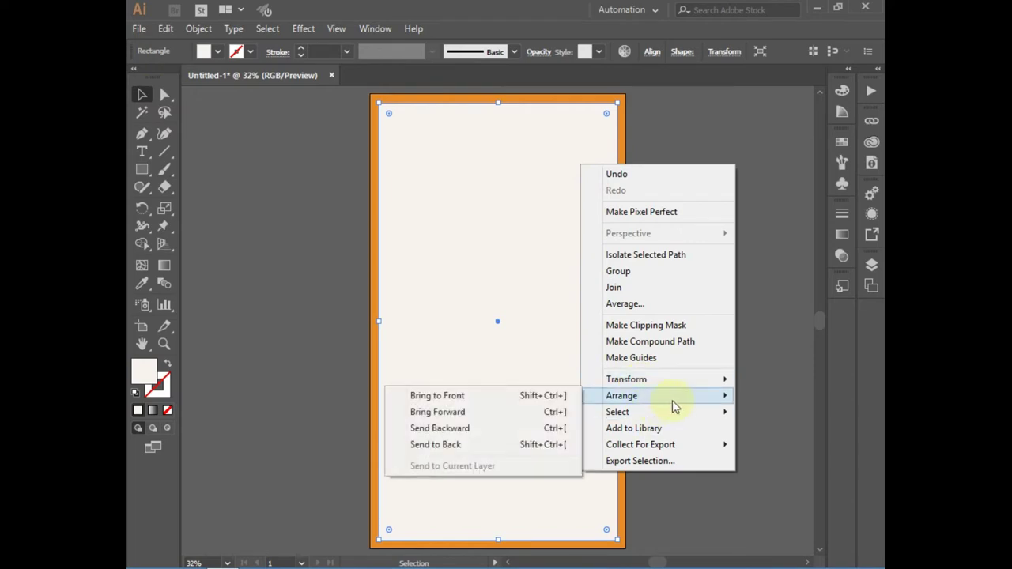
mouse_move(621, 395)
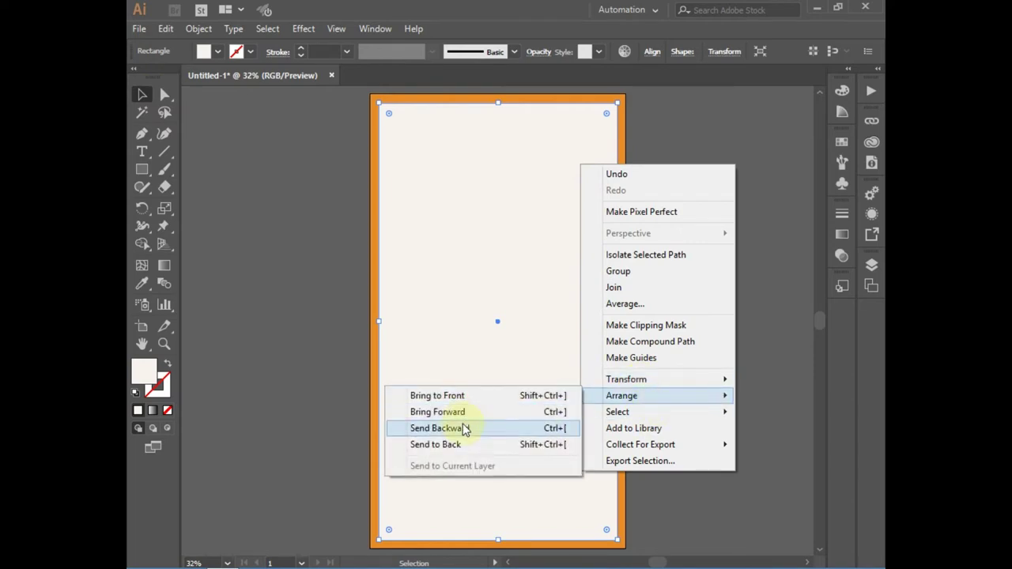
left_click(464, 427)
scroll(822, 321, "up", 1)
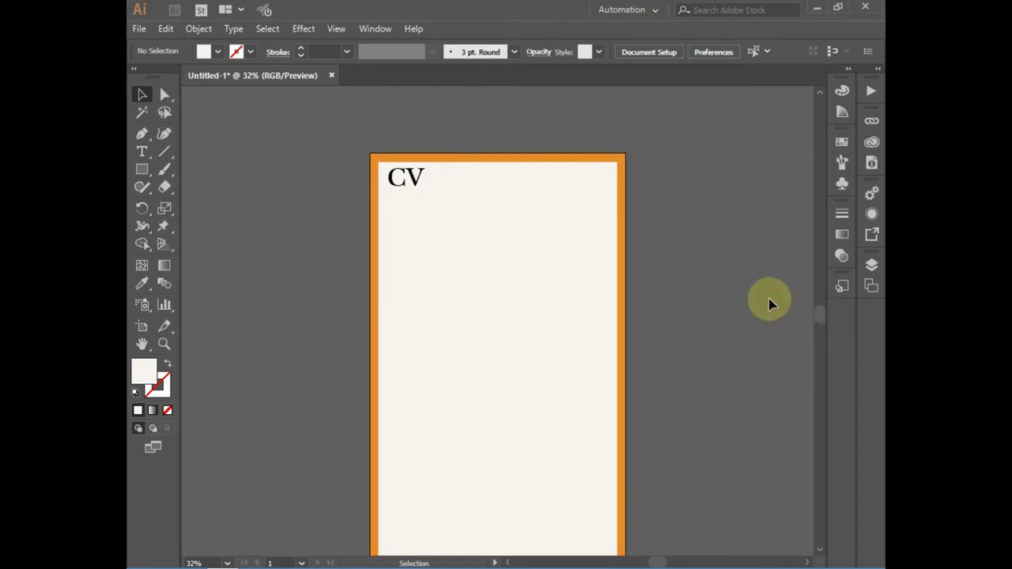
Lock the off-white rectangle in Layer 1 and collapse the Layers panel
left_click(573, 224)
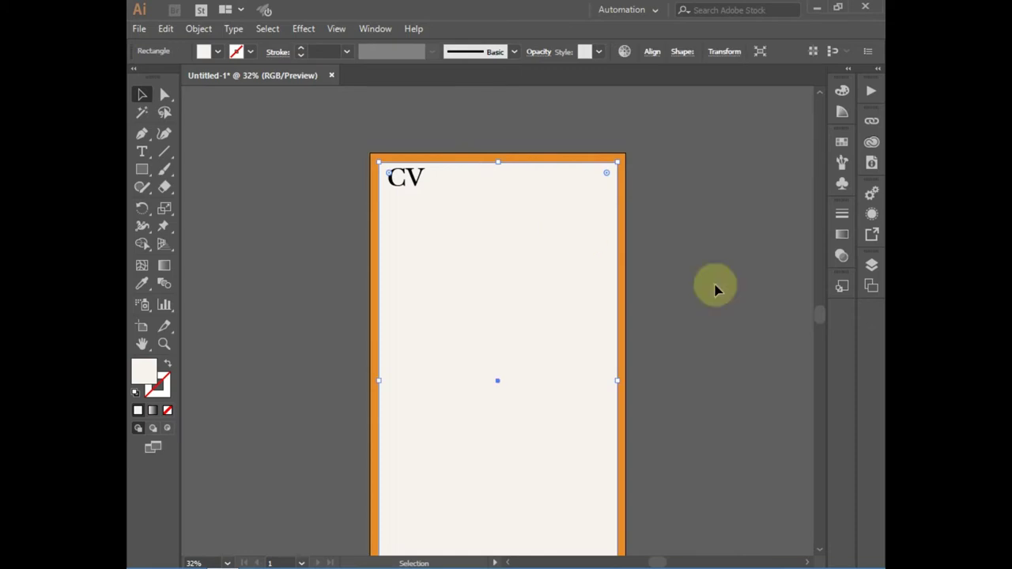
left_click(872, 265)
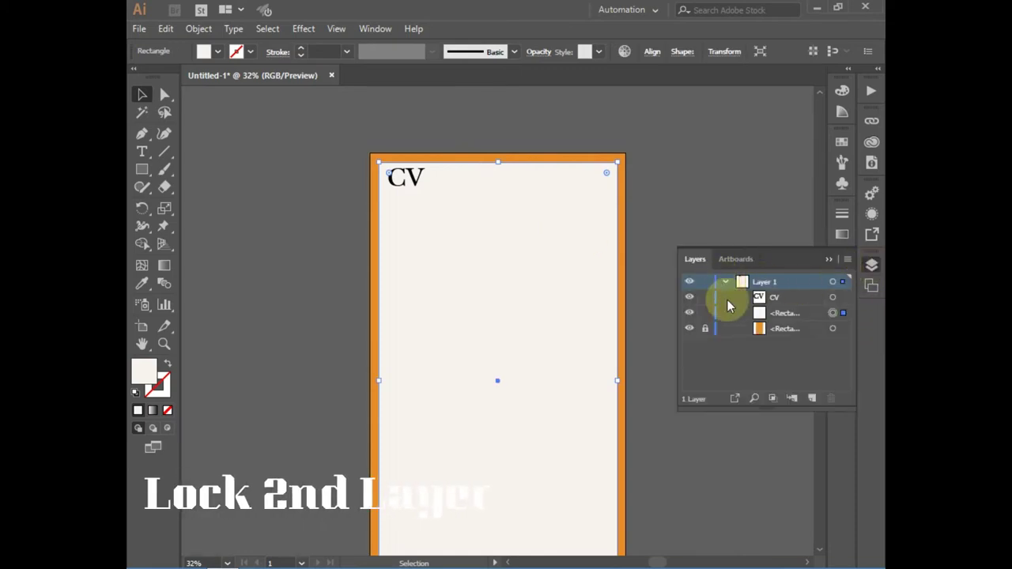
left_click(707, 313)
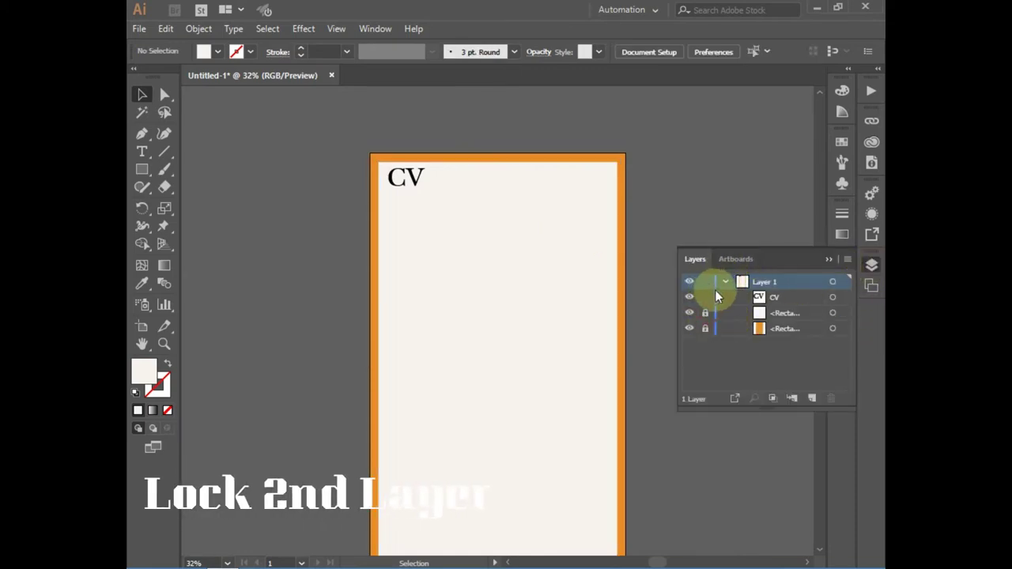
left_click(723, 284)
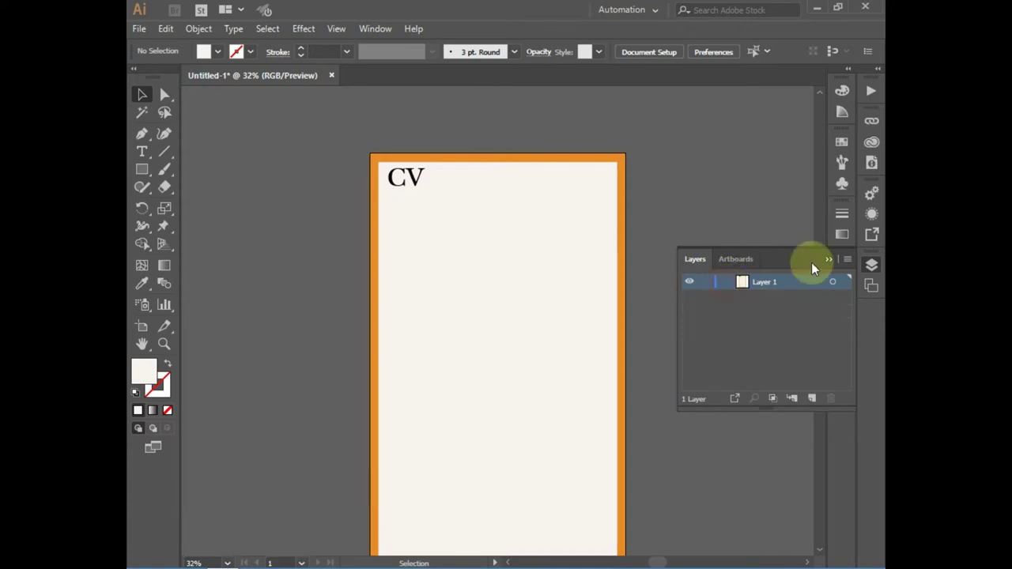
left_click(829, 260)
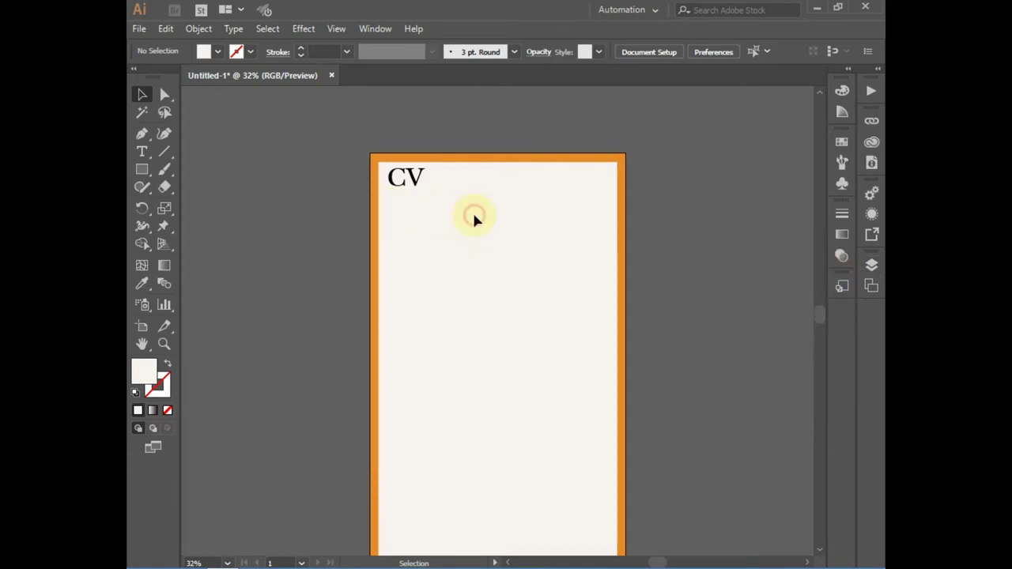
left_click(404, 191)
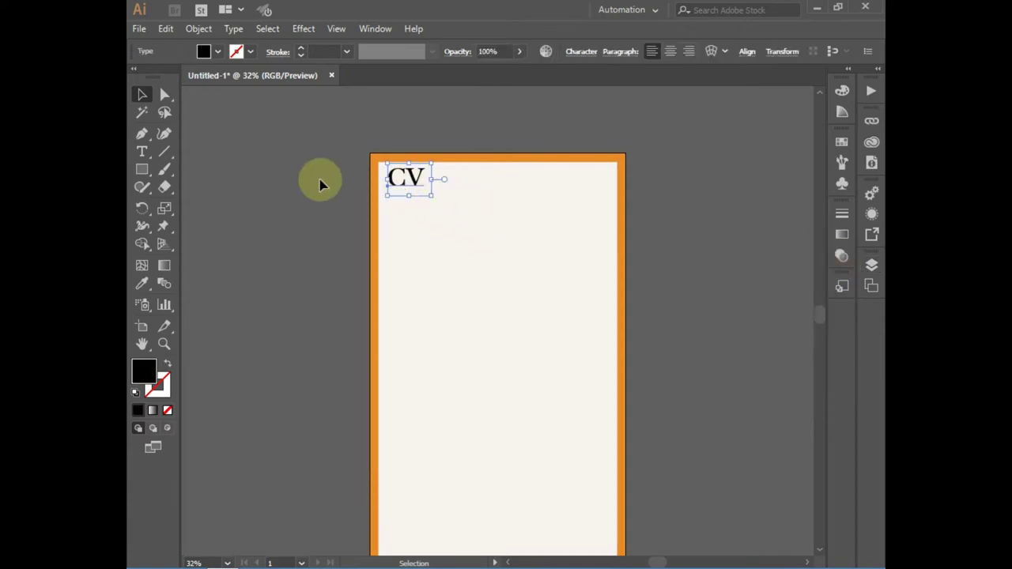
Fill the CV heading green, settling on #18B20B
double_click(143, 369)
left_click(534, 320)
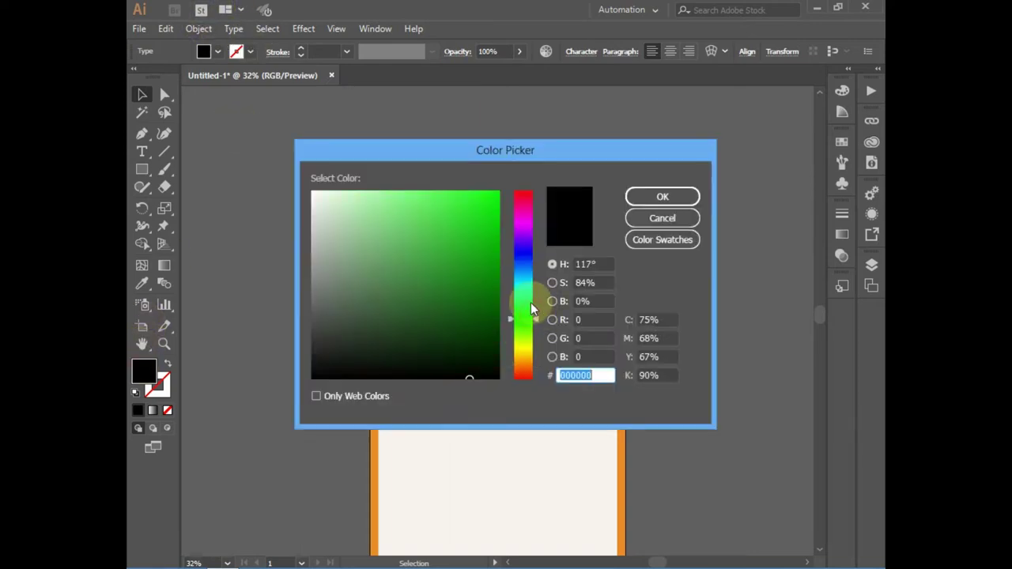
left_click(481, 266)
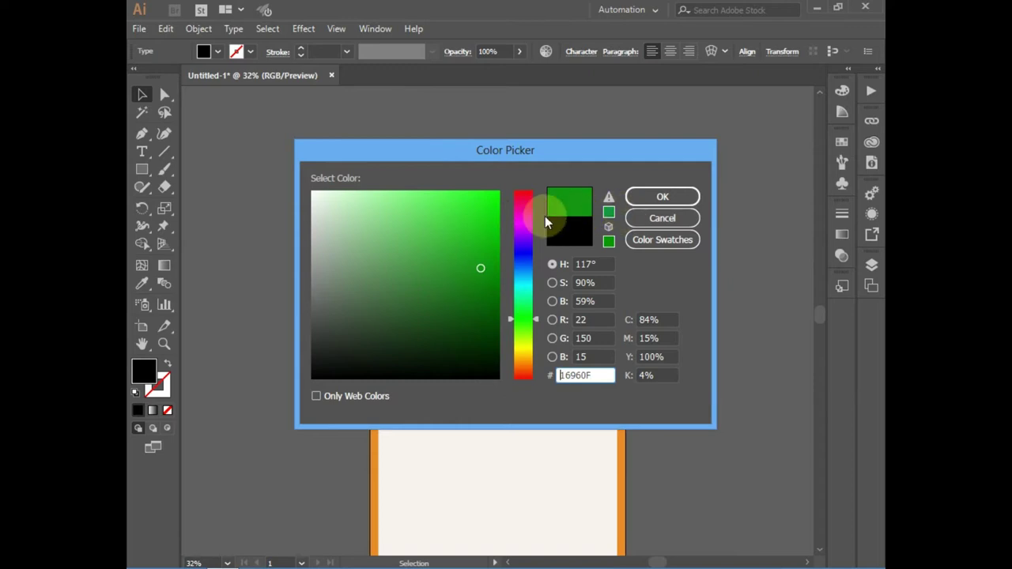
left_click(479, 203)
left_click(650, 199)
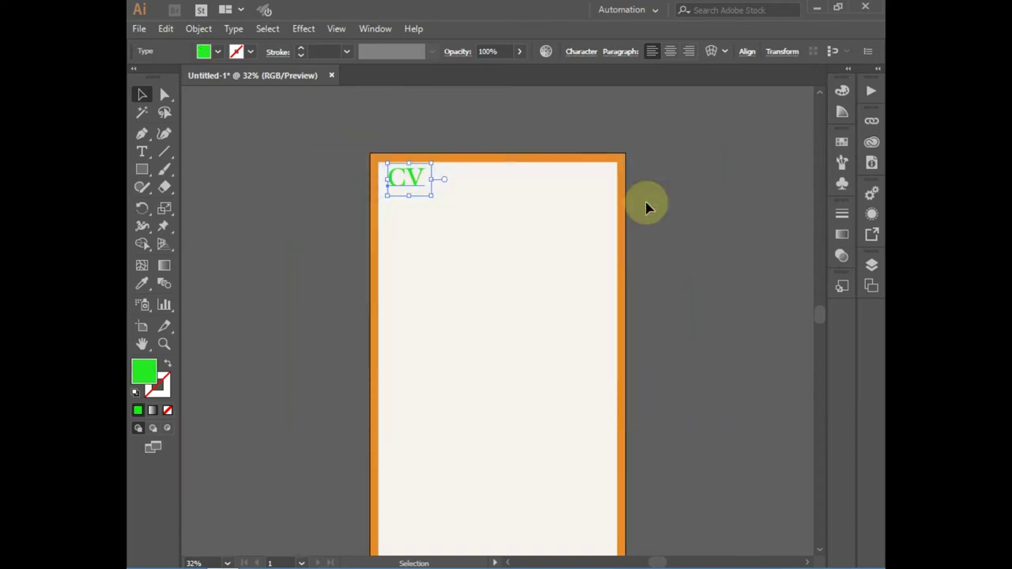
double_click(146, 373)
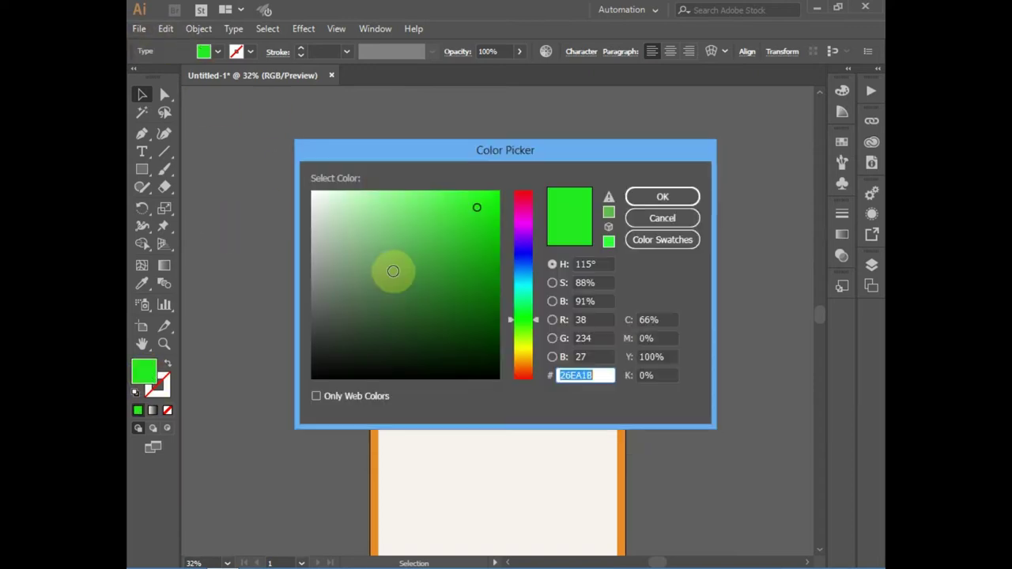
left_click(488, 247)
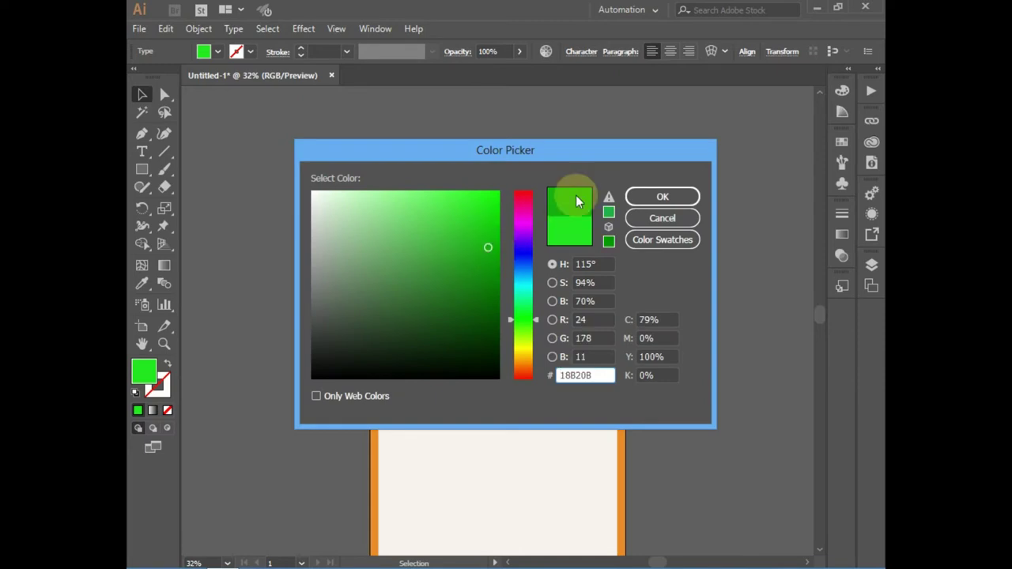
left_click(662, 197)
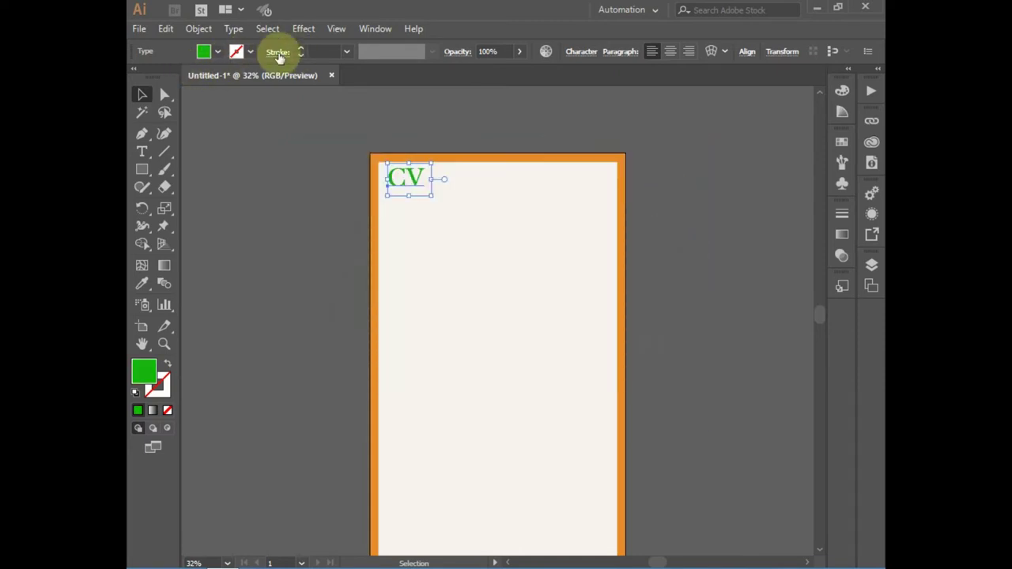
left_click(304, 28)
mouse_move(323, 264)
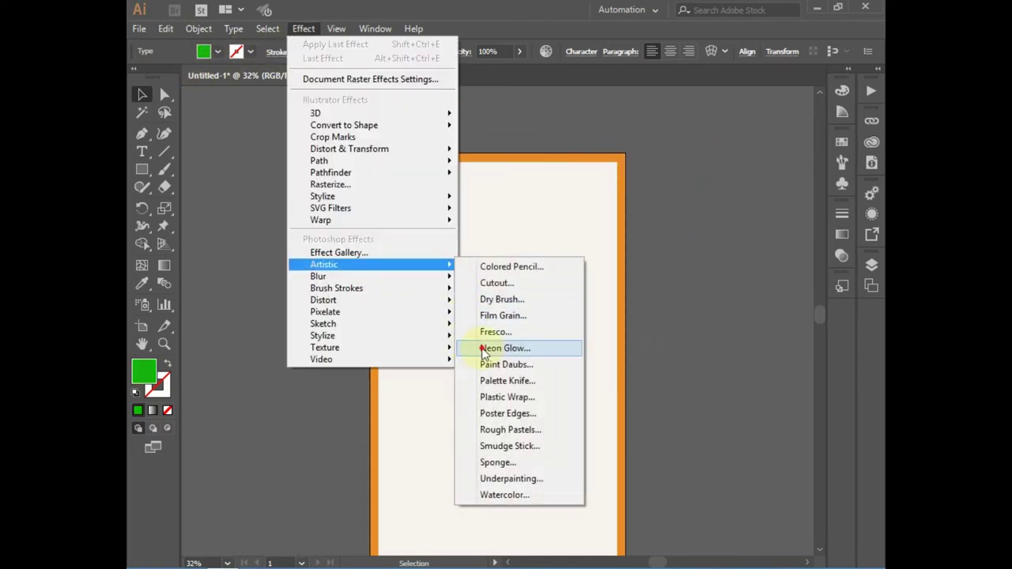
Apply the Rough Pastels effect to the CV heading with stroke length 10
left_click(484, 348)
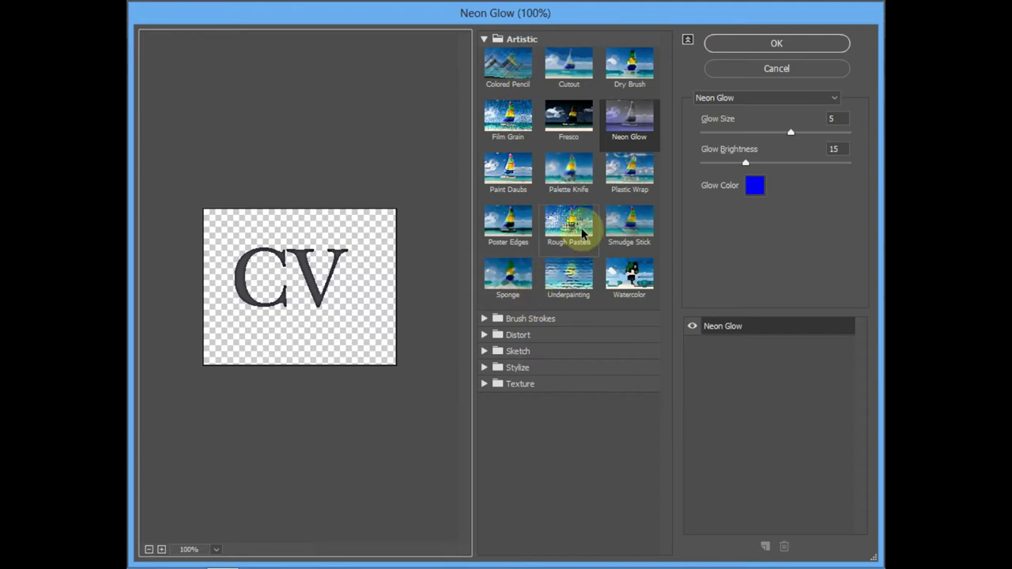
left_click(575, 225)
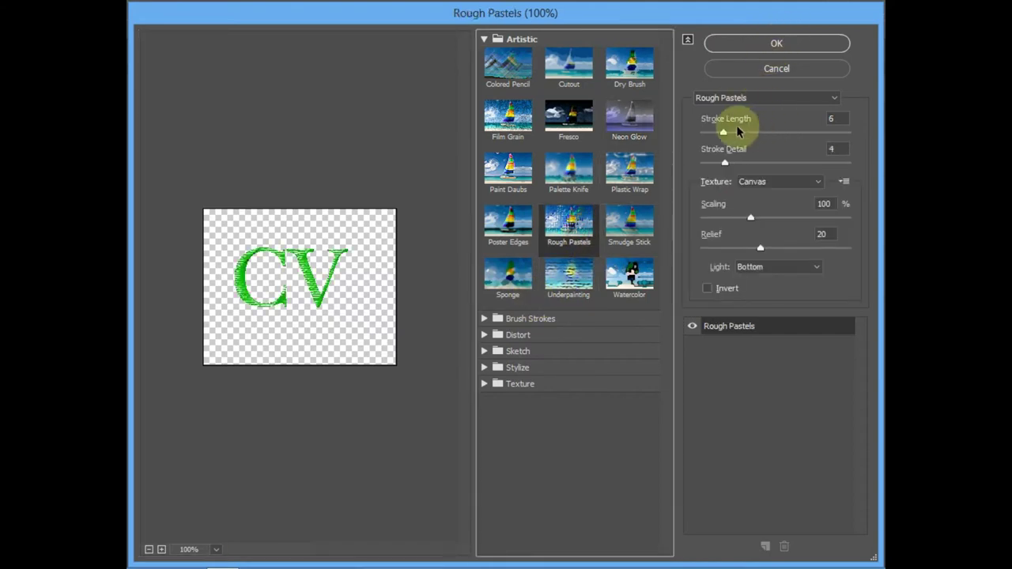
left_click(728, 133)
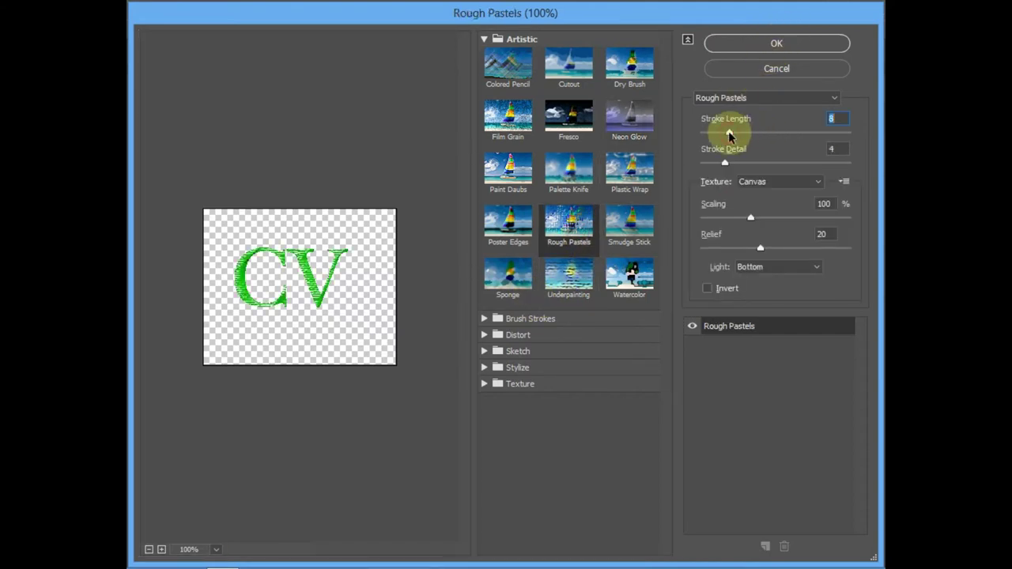
left_click(738, 132)
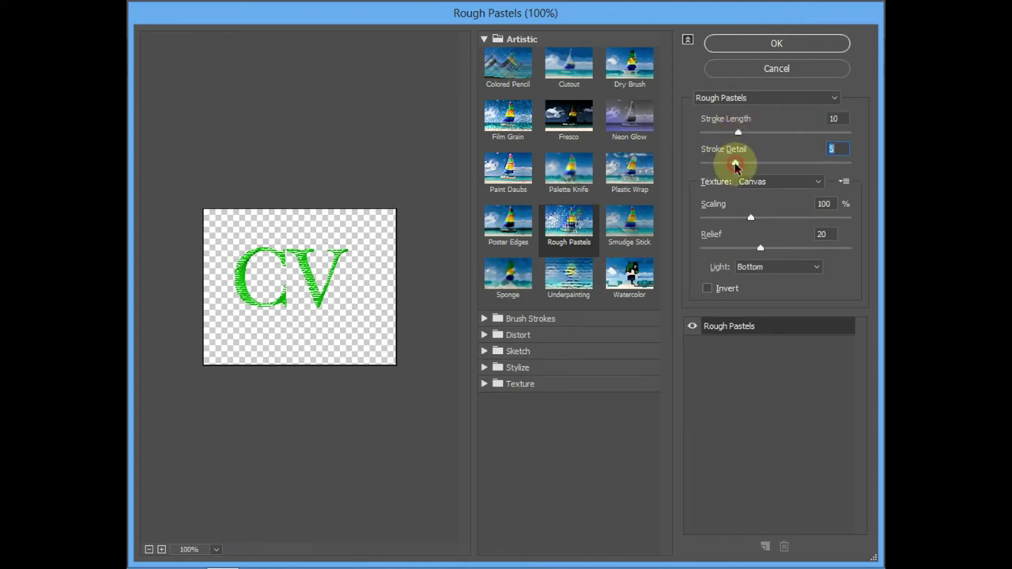
left_click(763, 46)
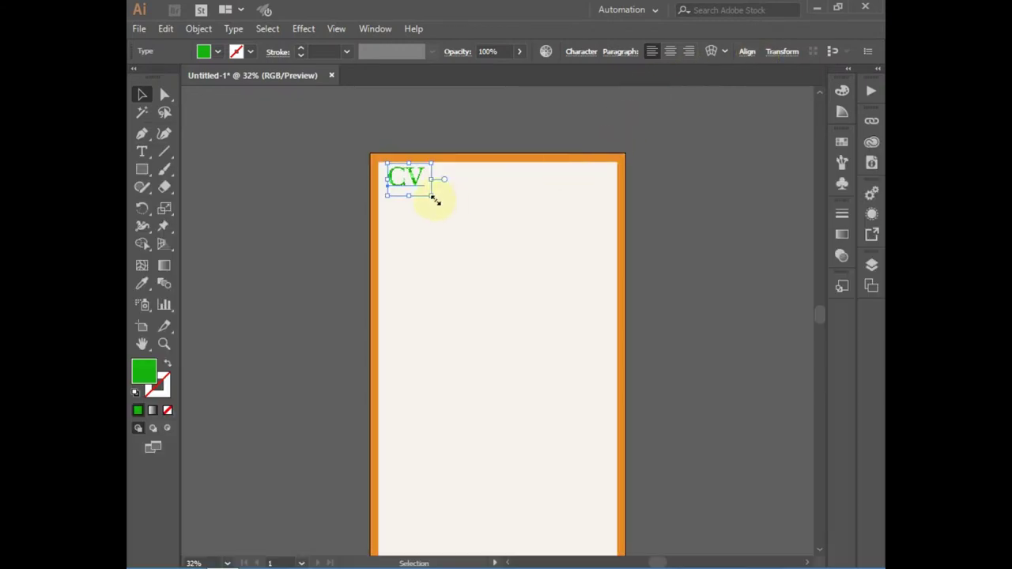
Enlarge the CV heading, then turn it into outlines with Create Outlines
left_click_drag(432, 198, 462, 231)
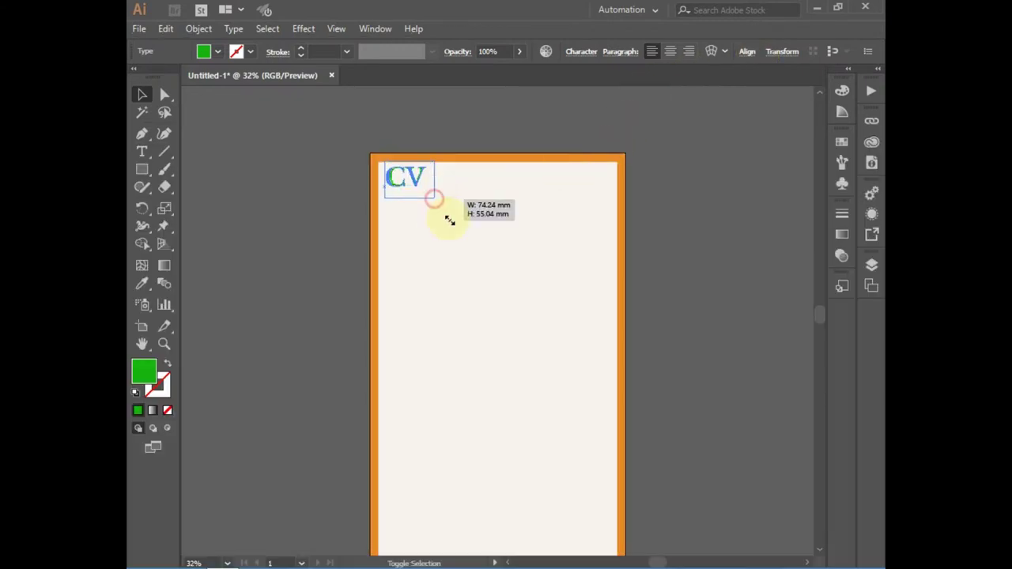
left_click_drag(433, 179, 440, 198)
right_click(440, 198)
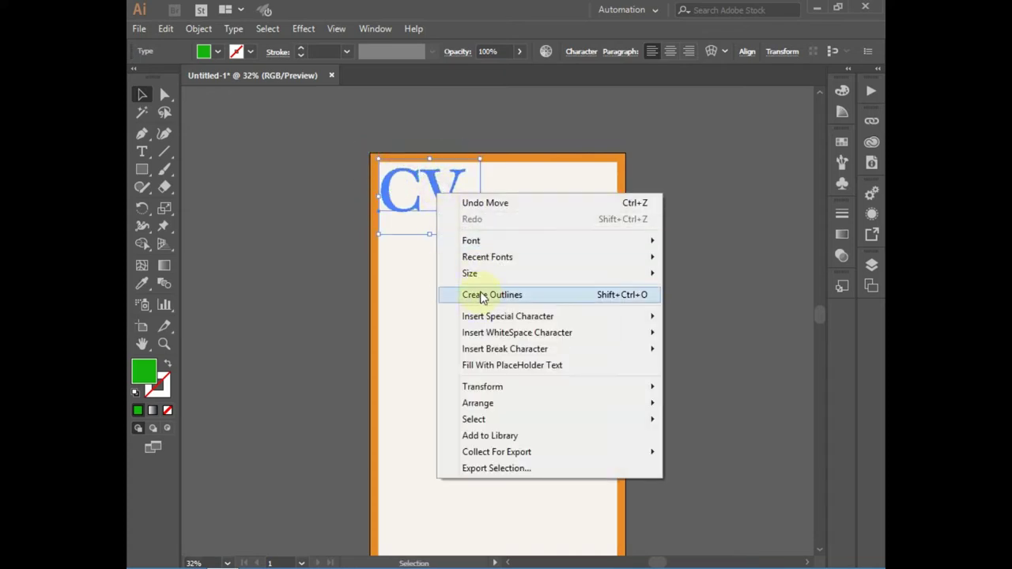
left_click(481, 293)
left_click(483, 291)
left_click(442, 206)
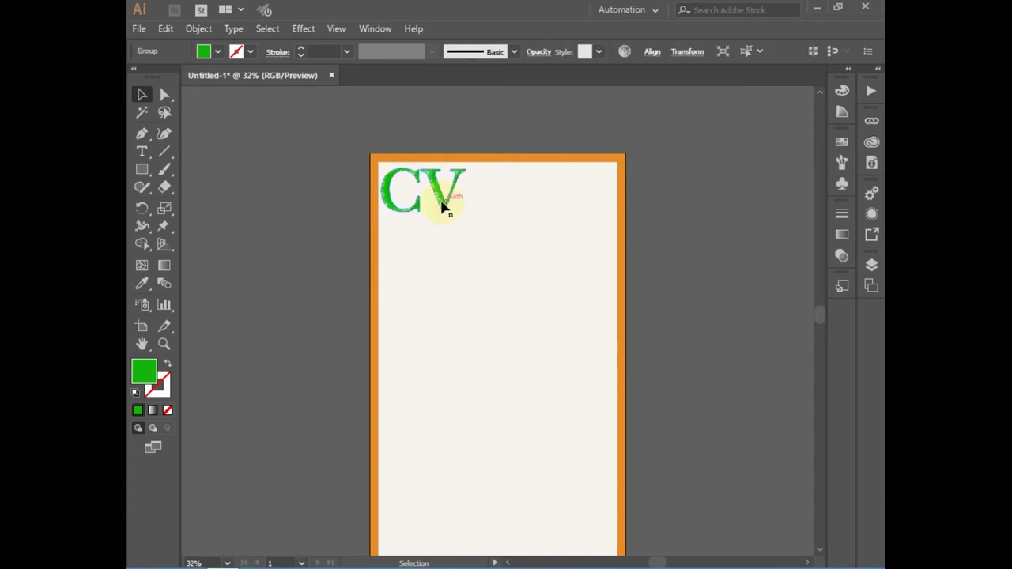
left_click(498, 206)
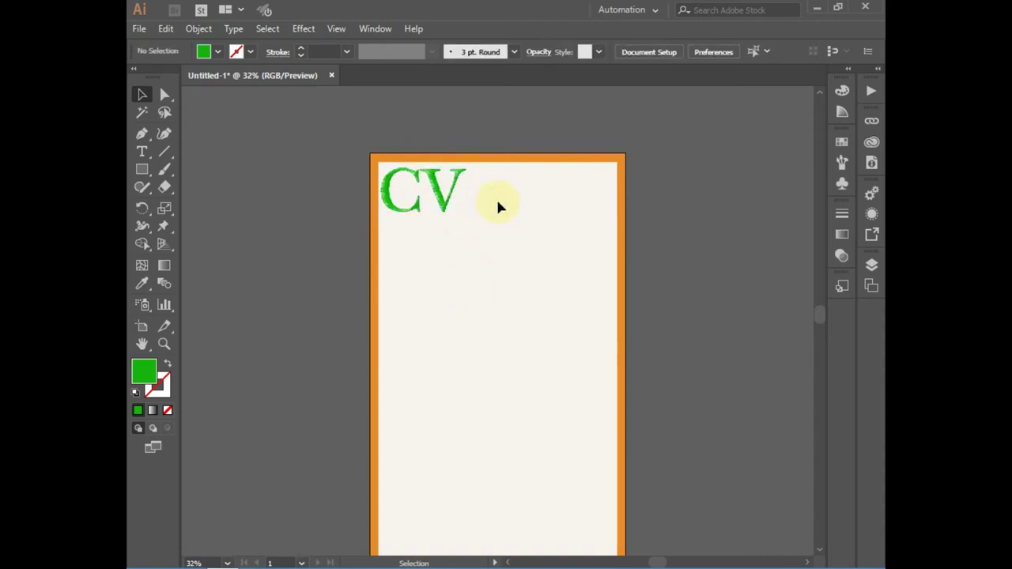
Type the candidate's full name below the CV heading and zoom in on it
left_click(141, 151)
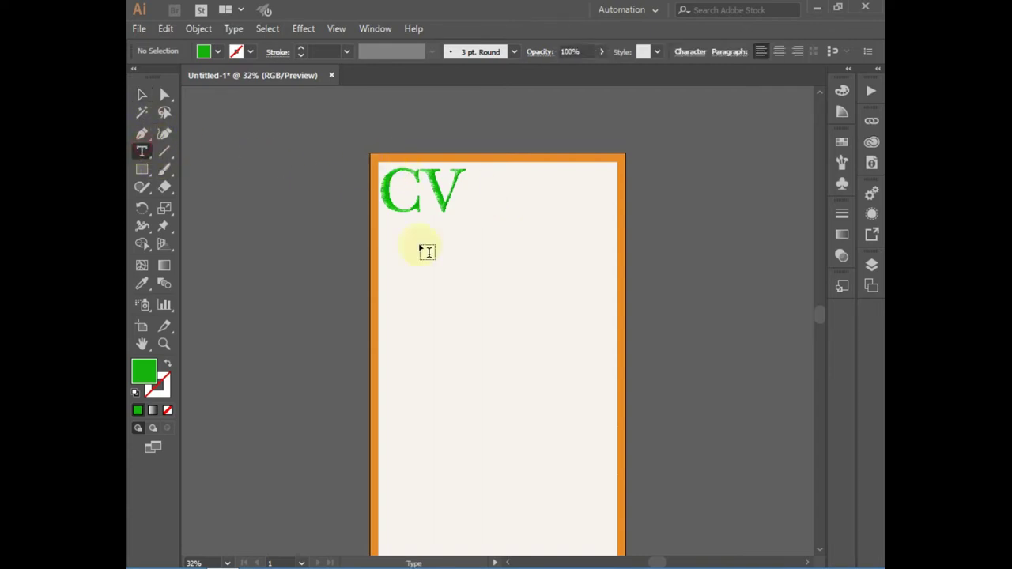
left_click(461, 305)
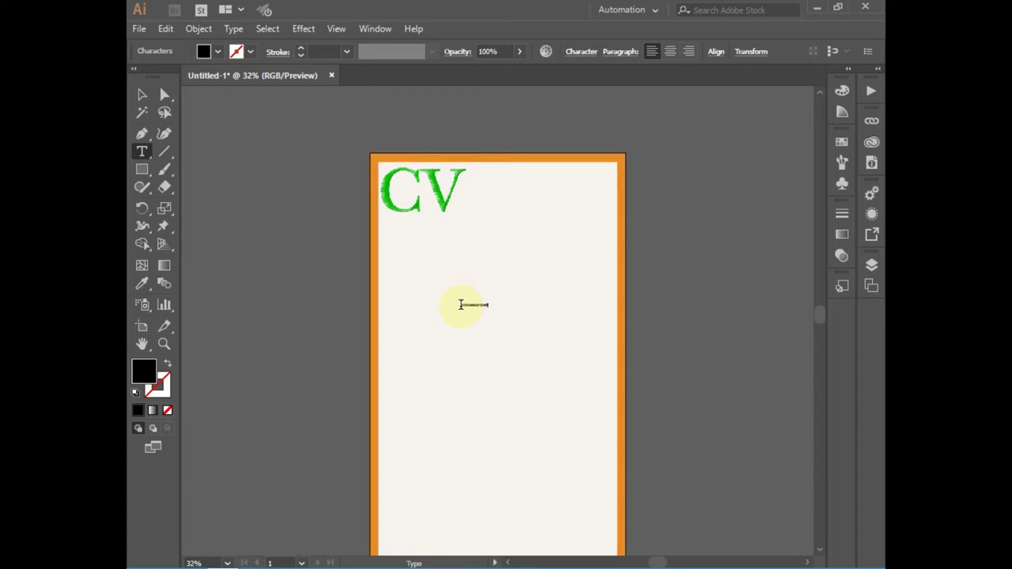
left_click(164, 343)
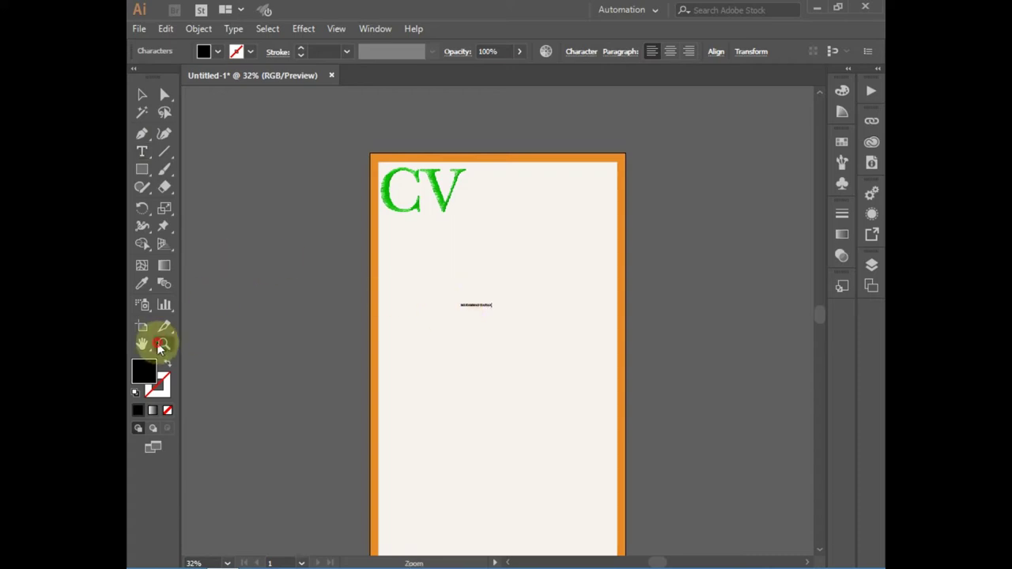
left_click_drag(460, 296, 491, 326)
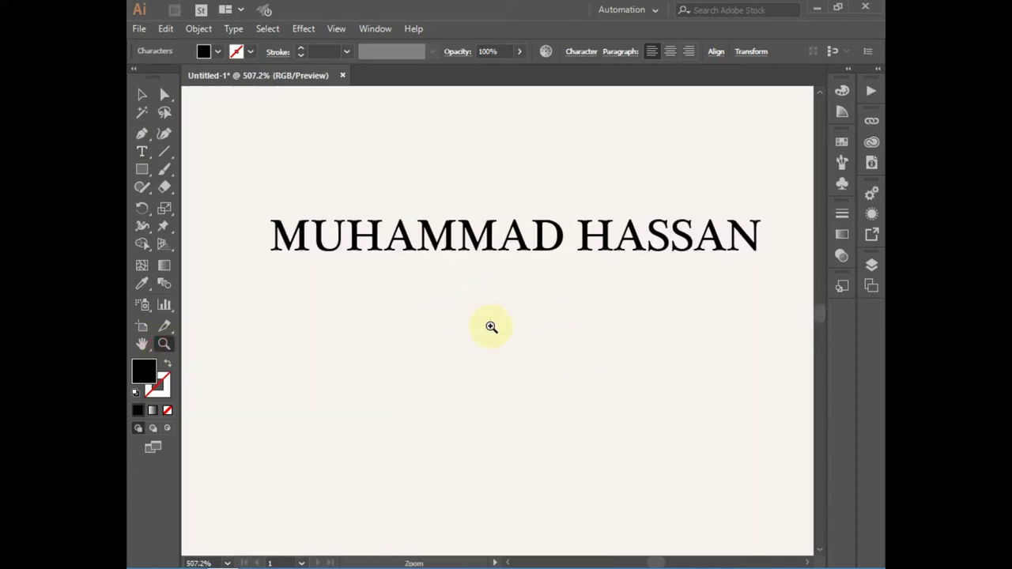
left_click(141, 94)
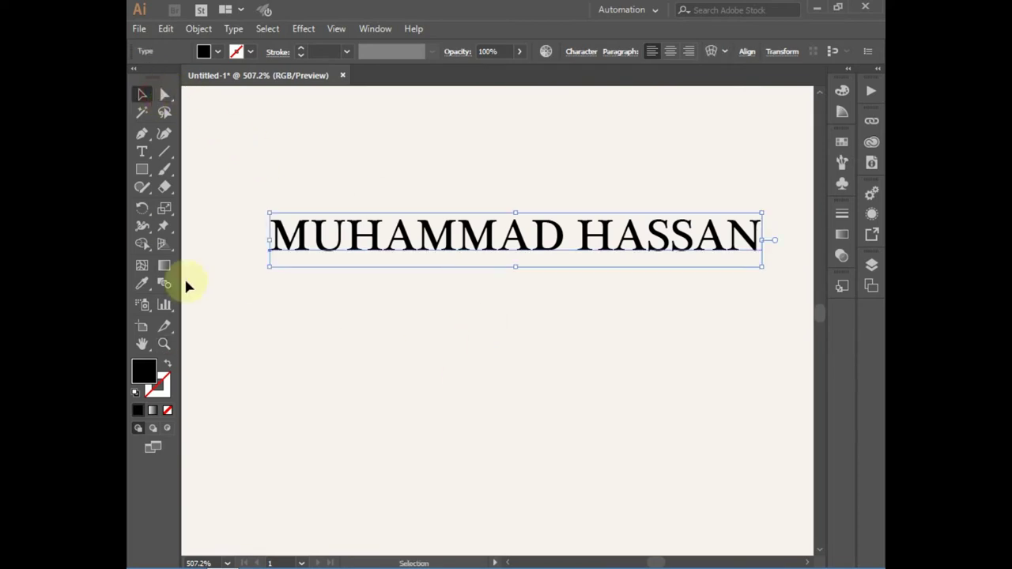
left_click(141, 151)
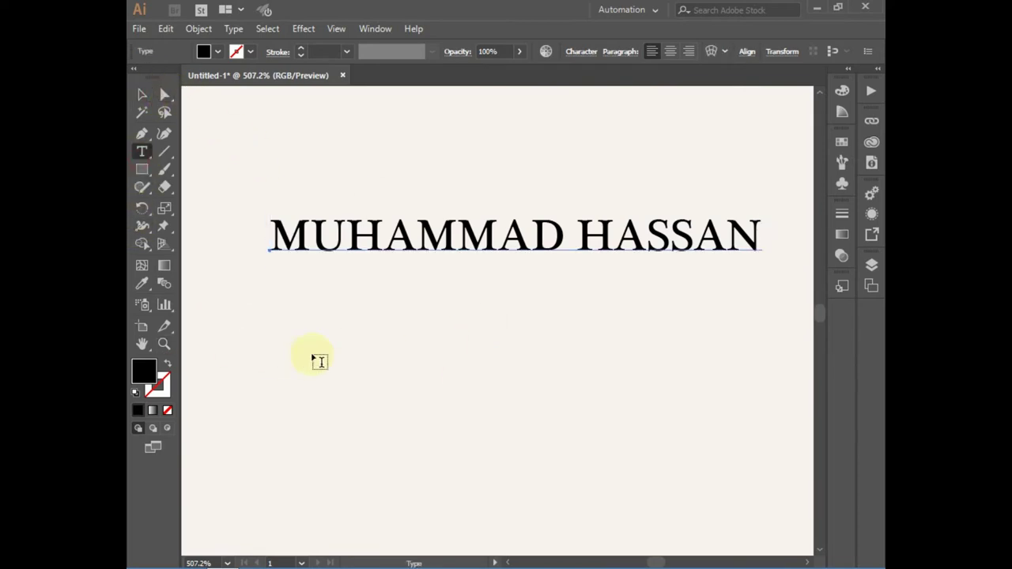
Type the home address below the name, split across two lines
left_click(380, 351)
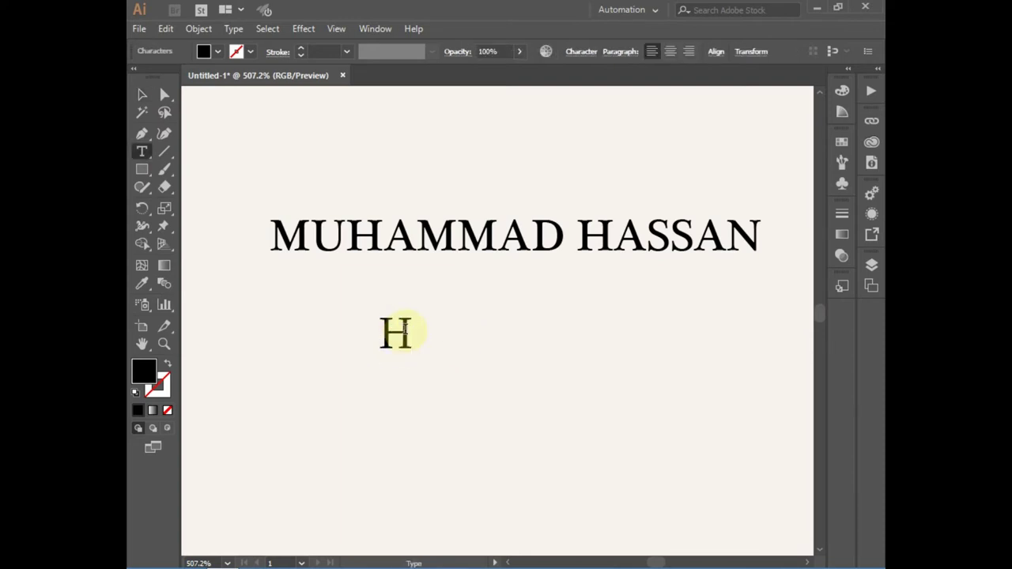
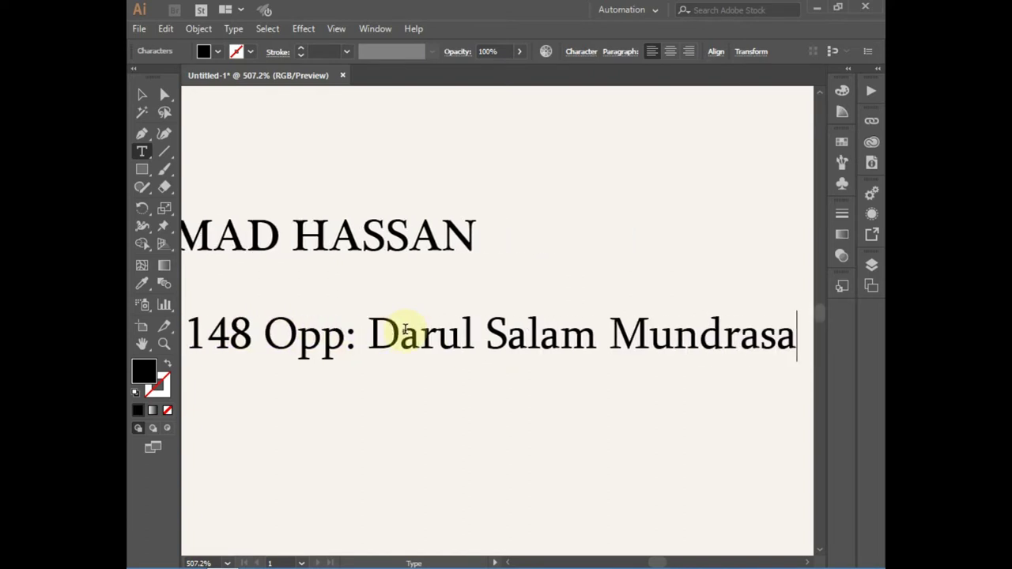
key("Return")
type("Lel")
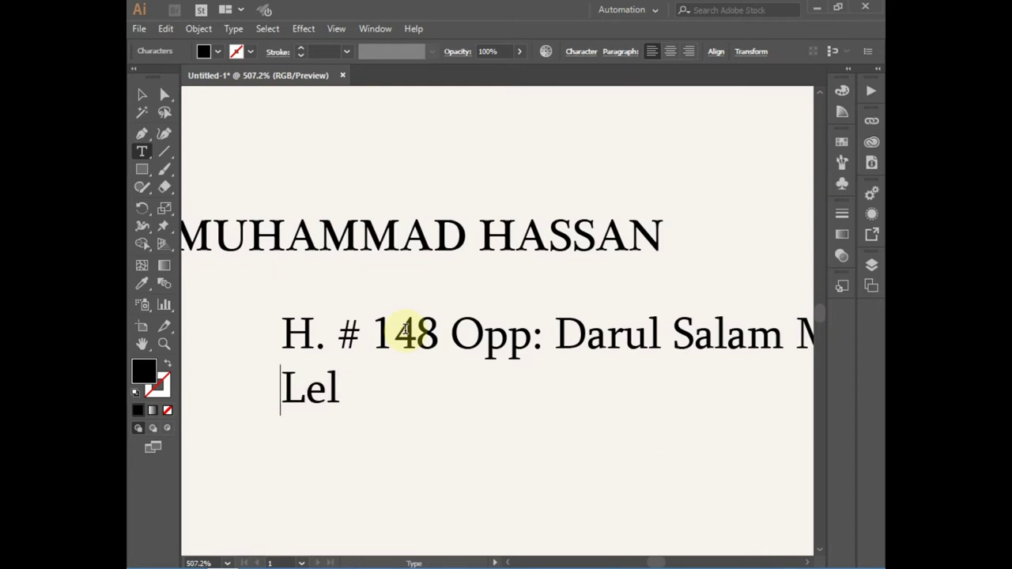
key("BackSpace")
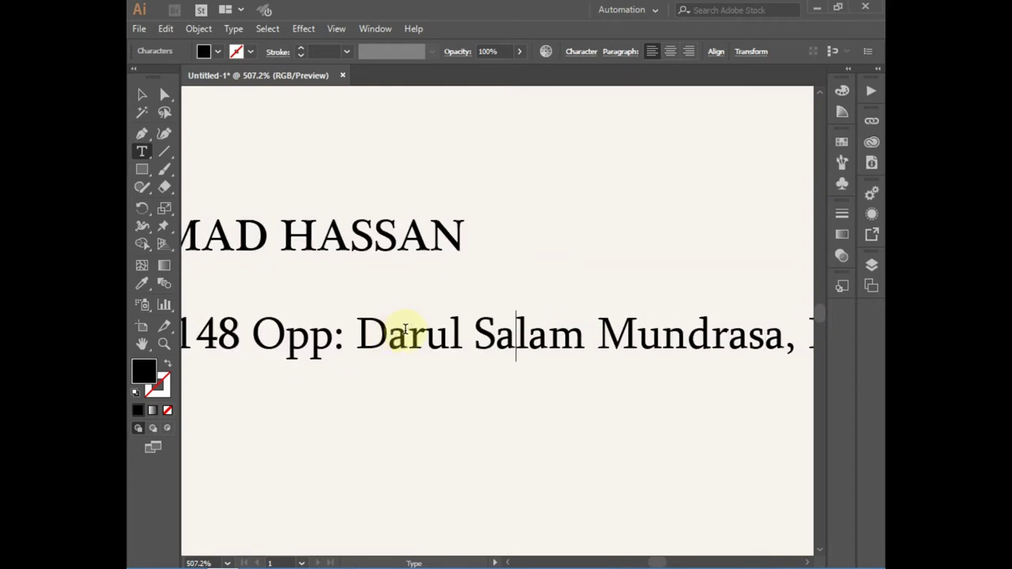
key("Left")
key("Return")
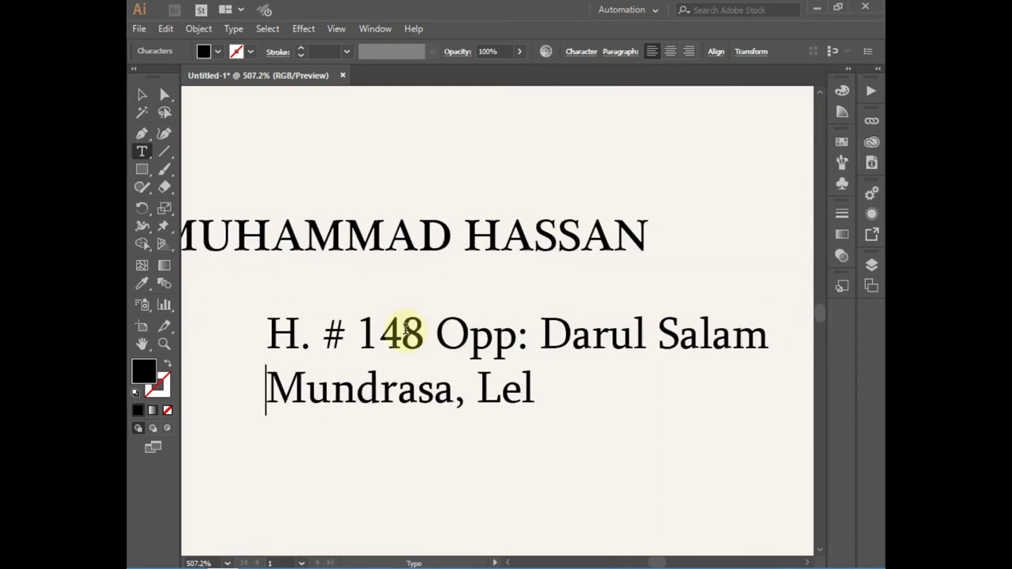
key("End")
type("chand ")
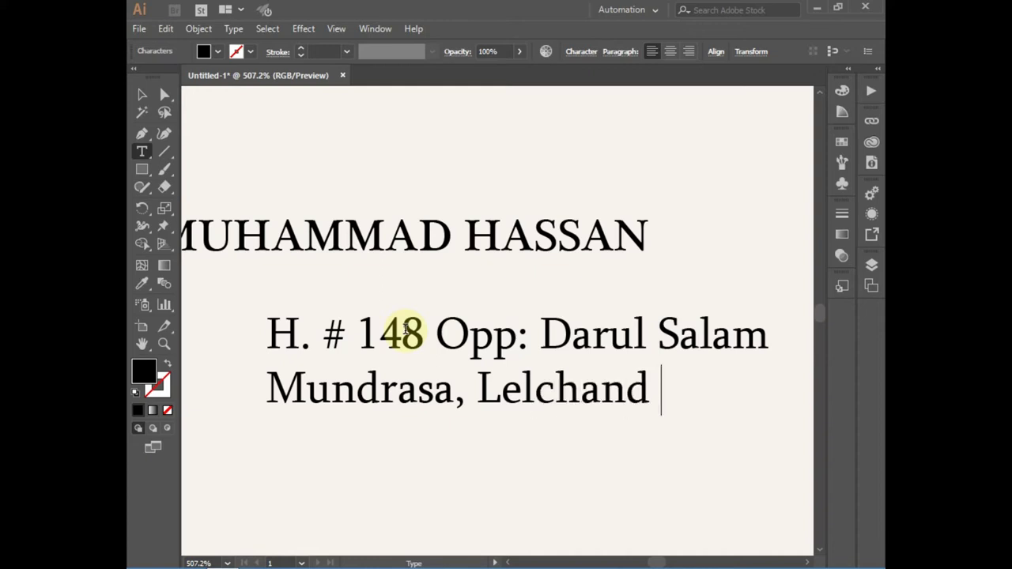
type("Sid")
key("BackSpace")
type("n")
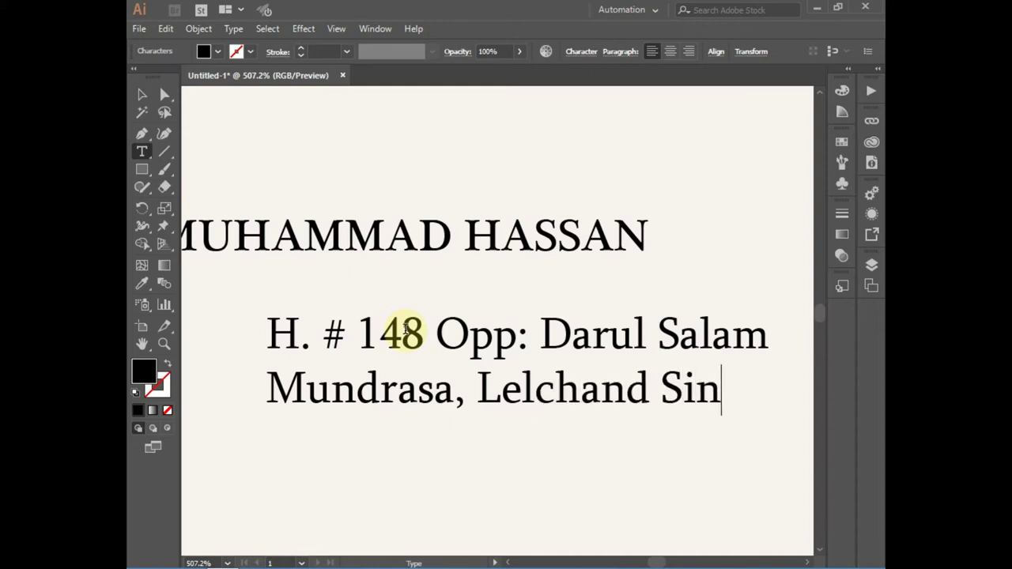
type("dh.")
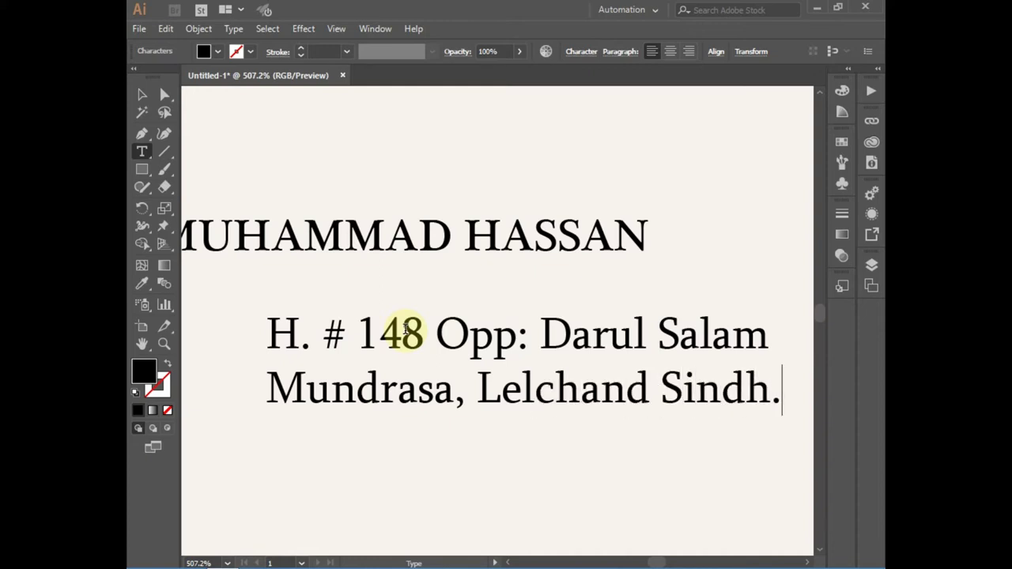
Add an 'E-mail:' line with the e-mail address and a 'Cell:' number
key("Return")
type("E")
key("BackSpace")
key("BackSpace")
type("-")
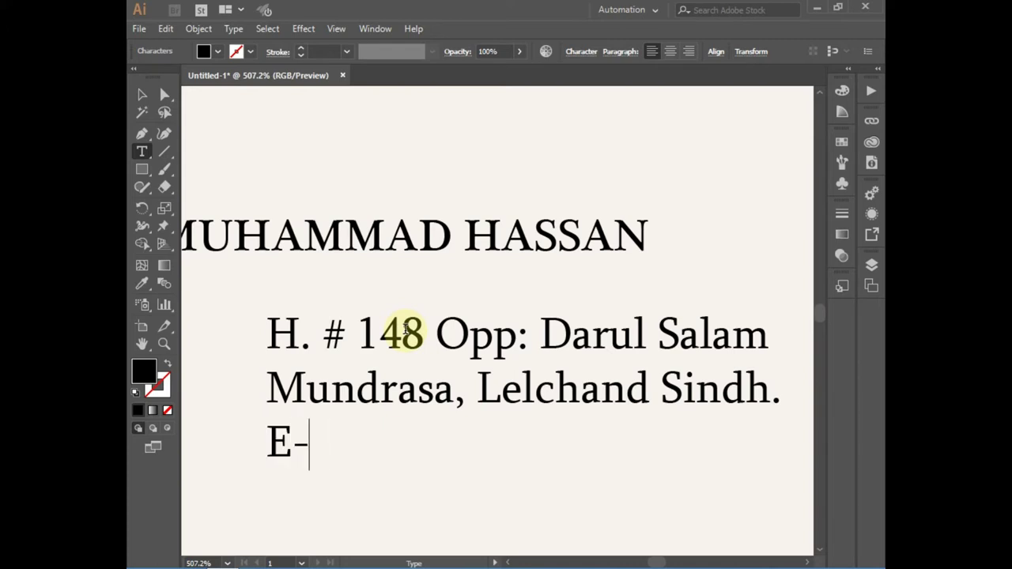
type("mail: ")
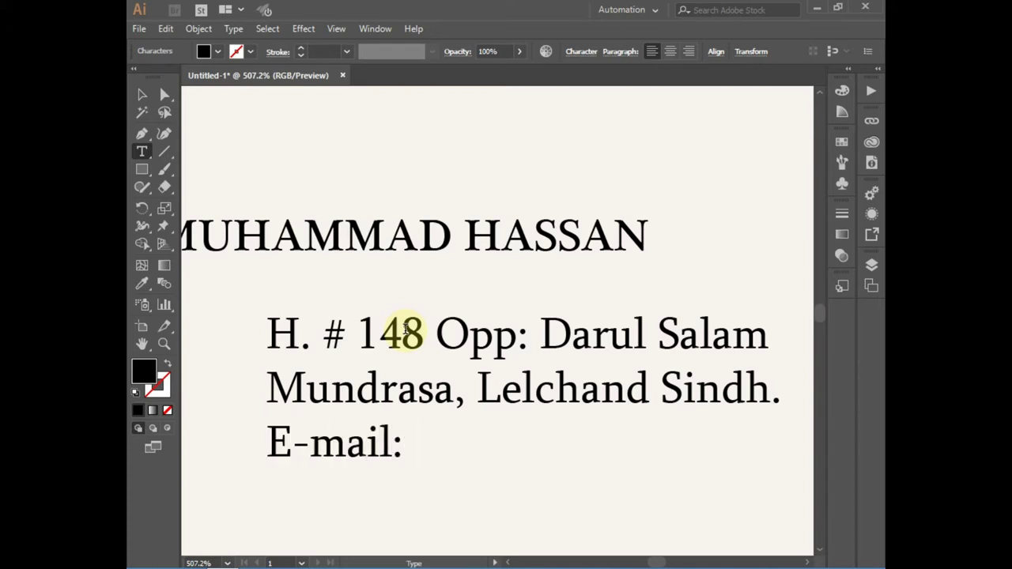
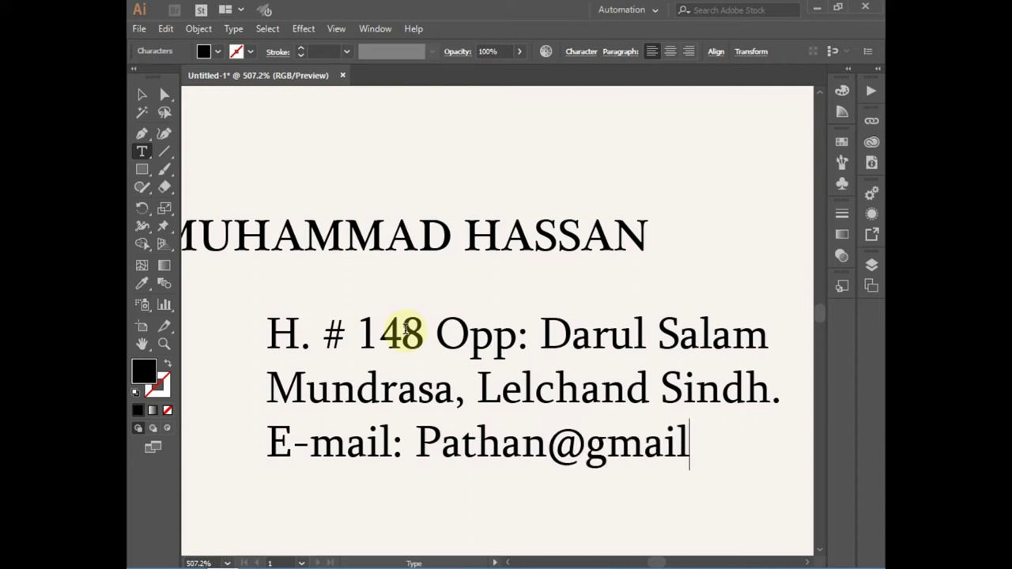
type("Cell: ")
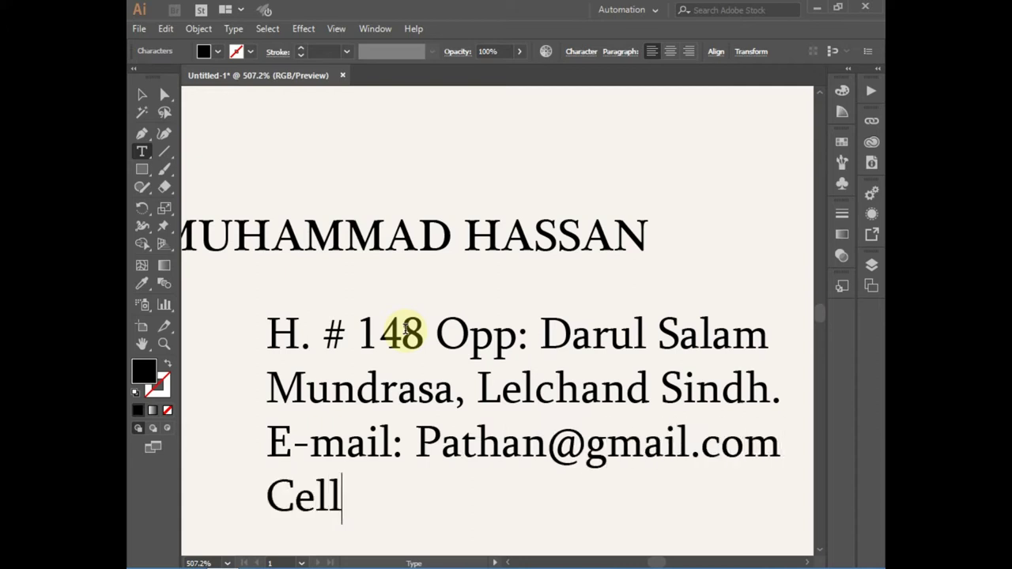
type("034")
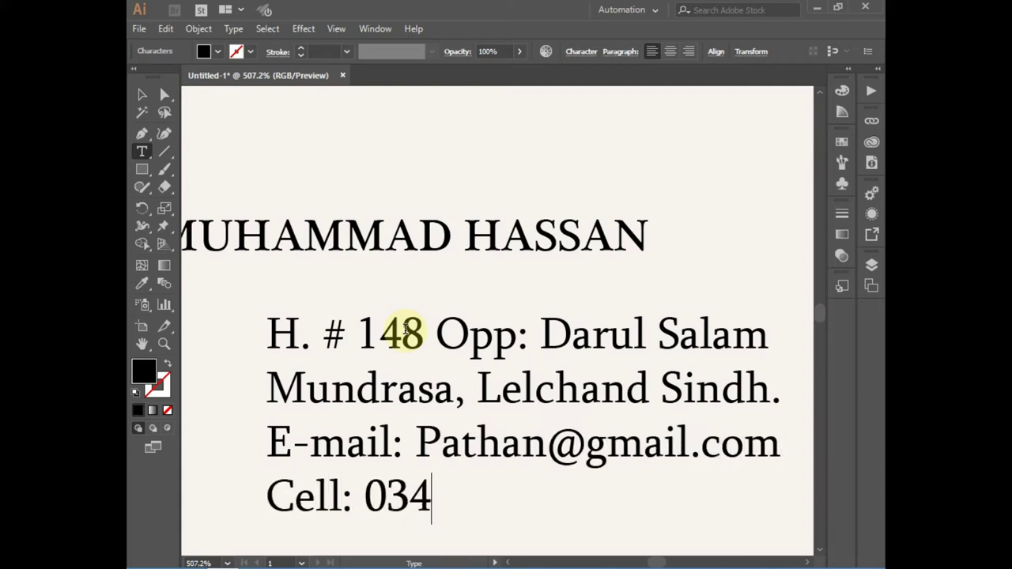
type("8-*******")
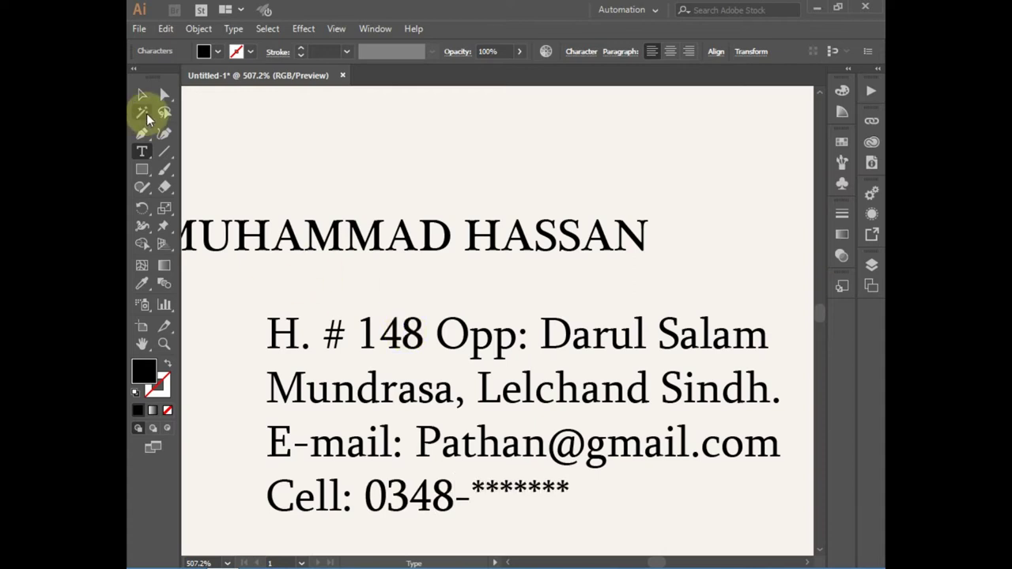
Enlarge the name heading, move it upward, and scale up the contact block
left_click(142, 96)
key("z")
left_click(380, 173, "alt")
left_click(483, 283, "alt")
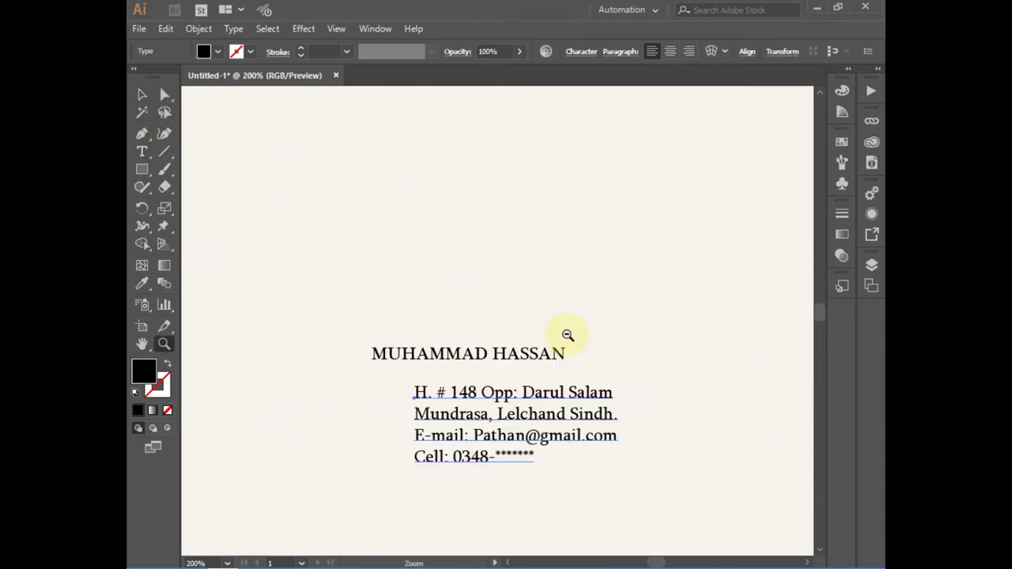
left_click(143, 95)
left_click(474, 354)
left_click_drag(566, 367, 622, 414)
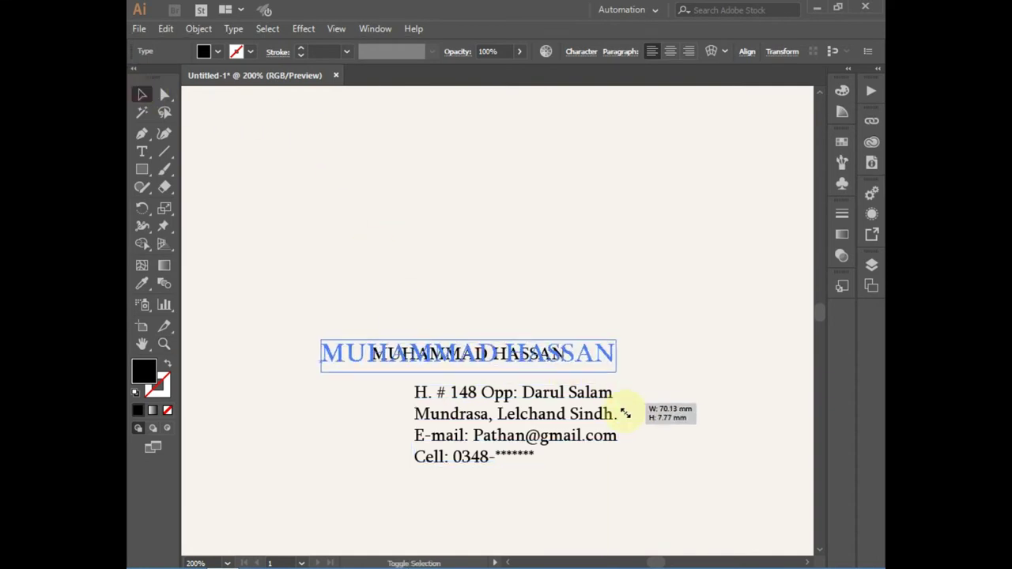
left_click_drag(472, 355, 506, 266)
mouse_move(422, 379)
left_mouse_down()
mouse_move(610, 495)
mouse_move(666, 485)
left_mouse_up()
left_click(735, 467)
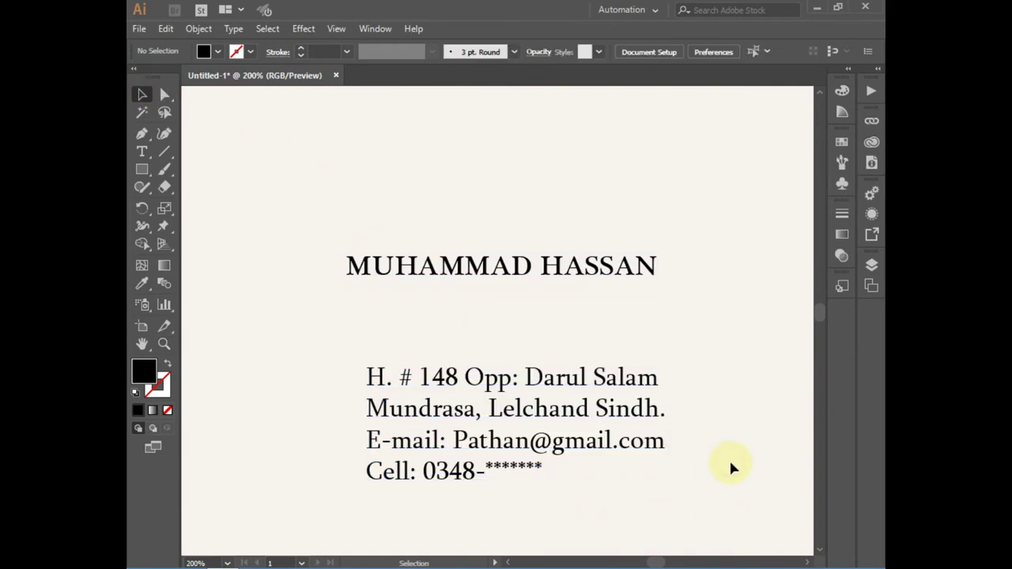
Position the enlarged name beside the green CV, with contact details tucked beneath it
key("z")
left_click(501, 323, "alt")
left_click(512, 320, "alt")
left_click(512, 320, "alt")
left_click(512, 320, "alt")
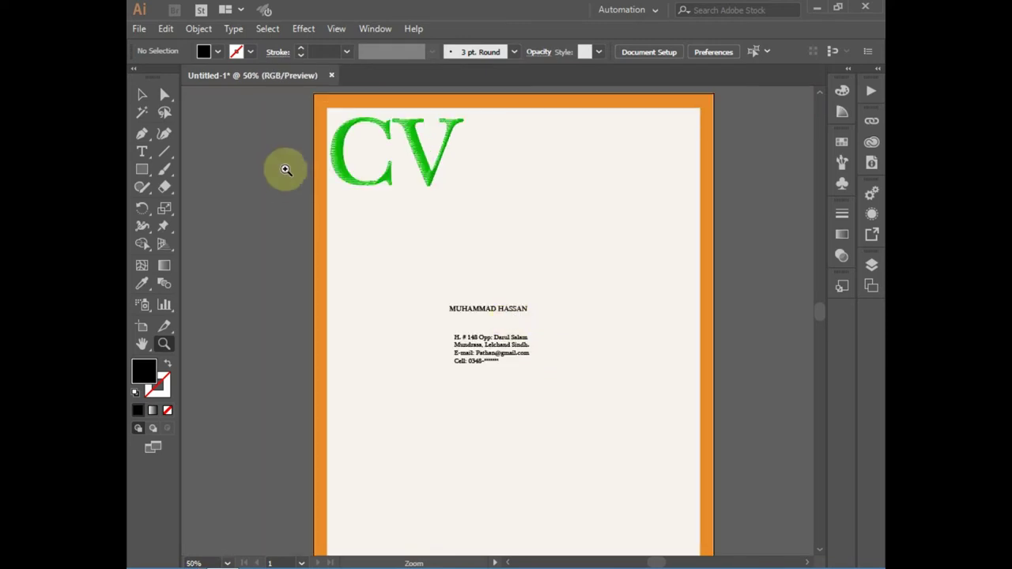
left_click(142, 94)
mouse_move(525, 309)
left_mouse_down()
mouse_move(572, 141)
mouse_move(642, 131)
left_mouse_up()
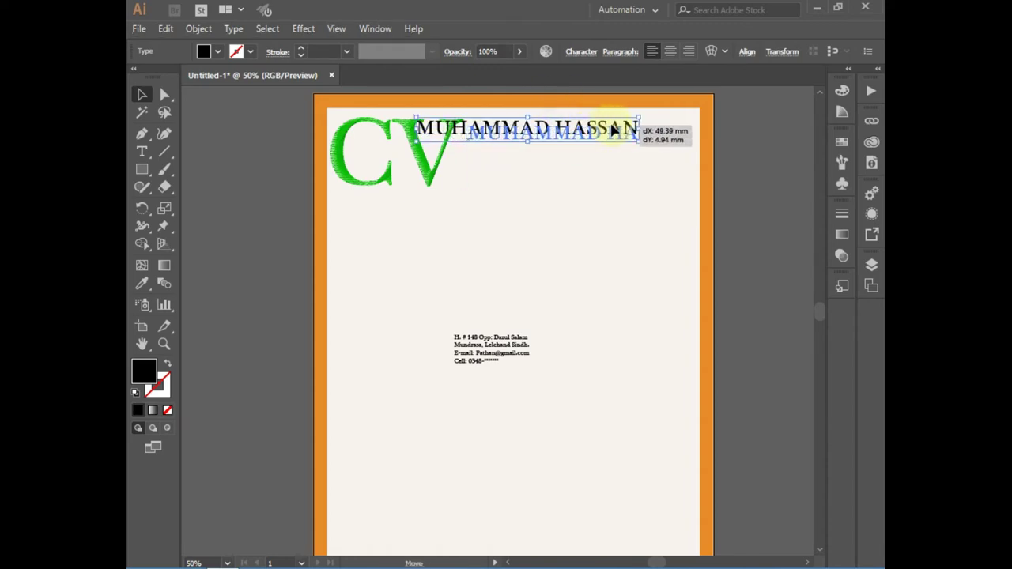
left_click_drag(568, 132, 619, 140)
left_click(506, 342)
mouse_move(530, 363)
left_mouse_down()
mouse_move(615, 414)
mouse_move(592, 386)
left_mouse_up()
left_click_drag(482, 332, 558, 163)
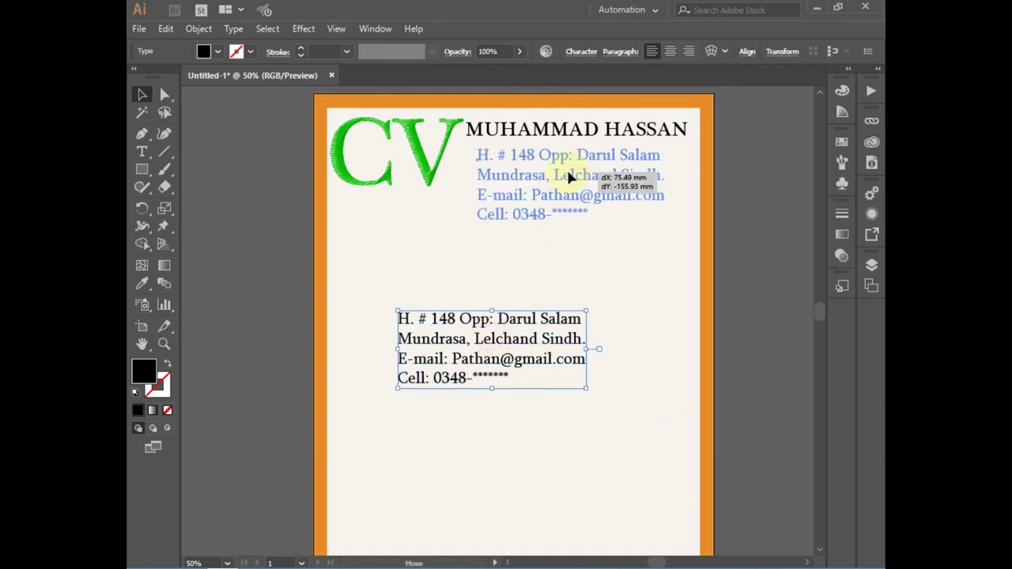
left_click(599, 248)
left_click_drag(606, 136, 608, 123)
left_click_drag(593, 169, 593, 164)
left_click(597, 249)
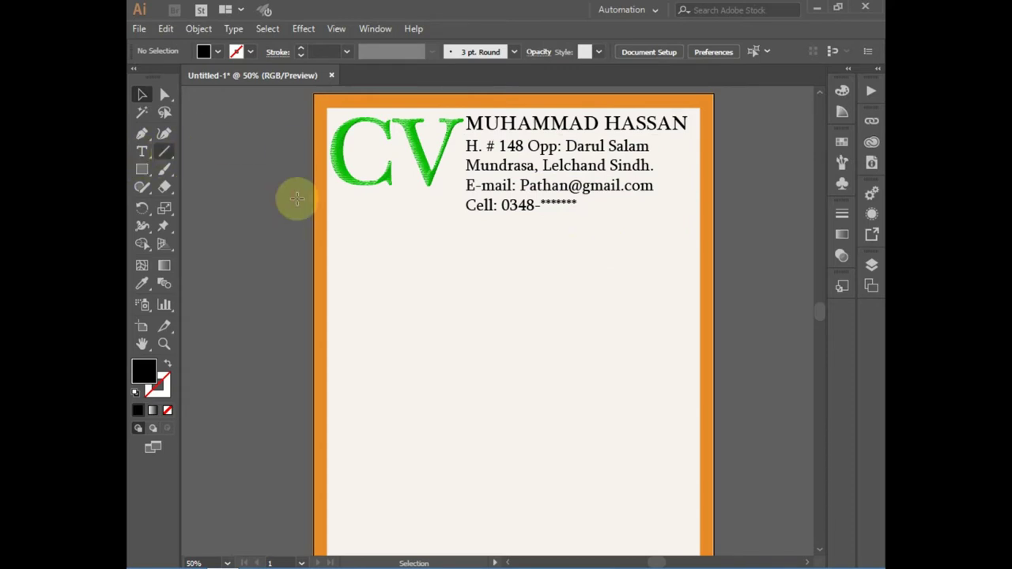
Draw a black horizontal line below the contact details with a 15 pt stroke
key("backslash")
left_click_drag(327, 218, 701, 220)
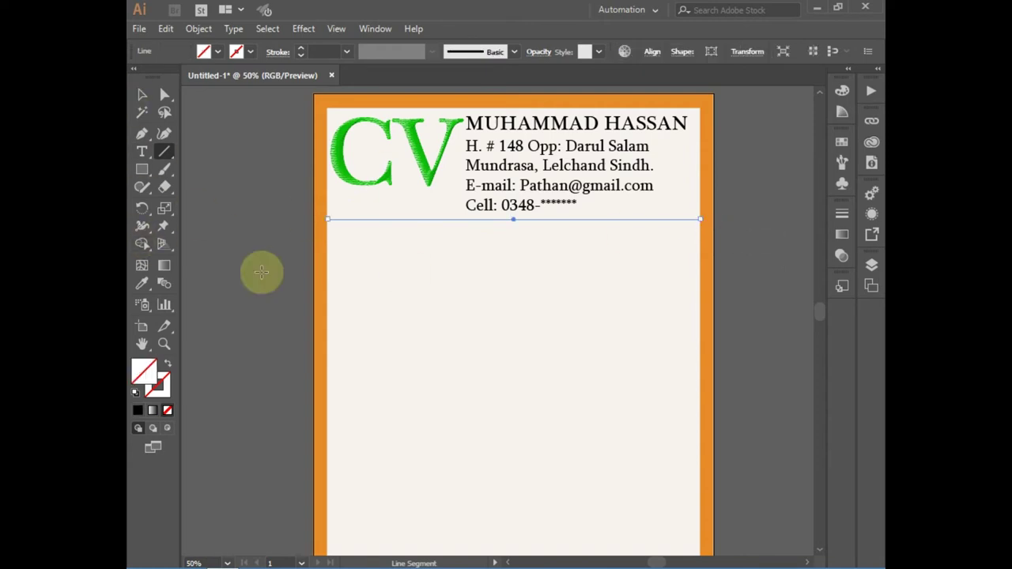
left_click(842, 213)
left_click(709, 228)
left_click(710, 227)
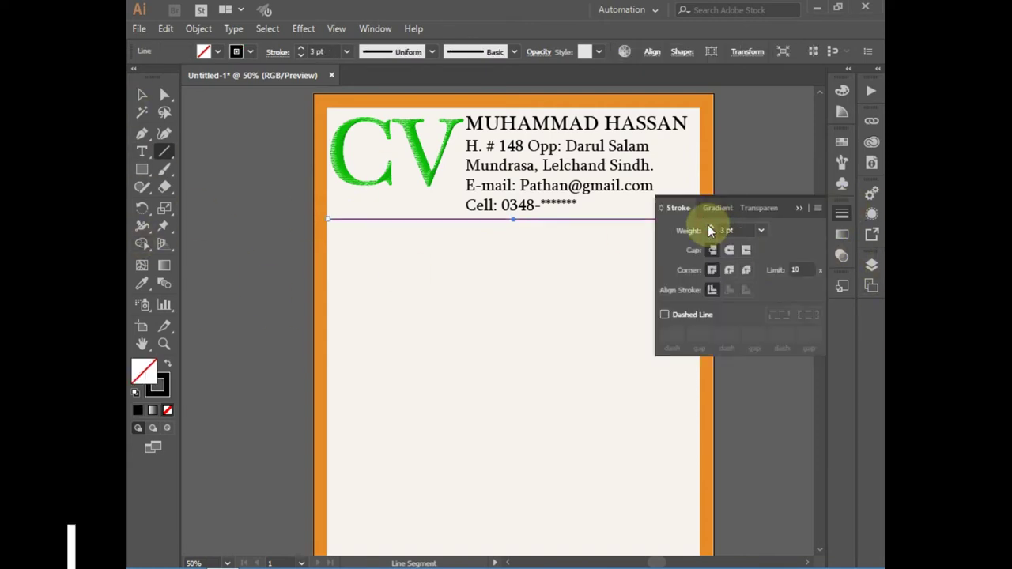
left_click(711, 234)
type("15")
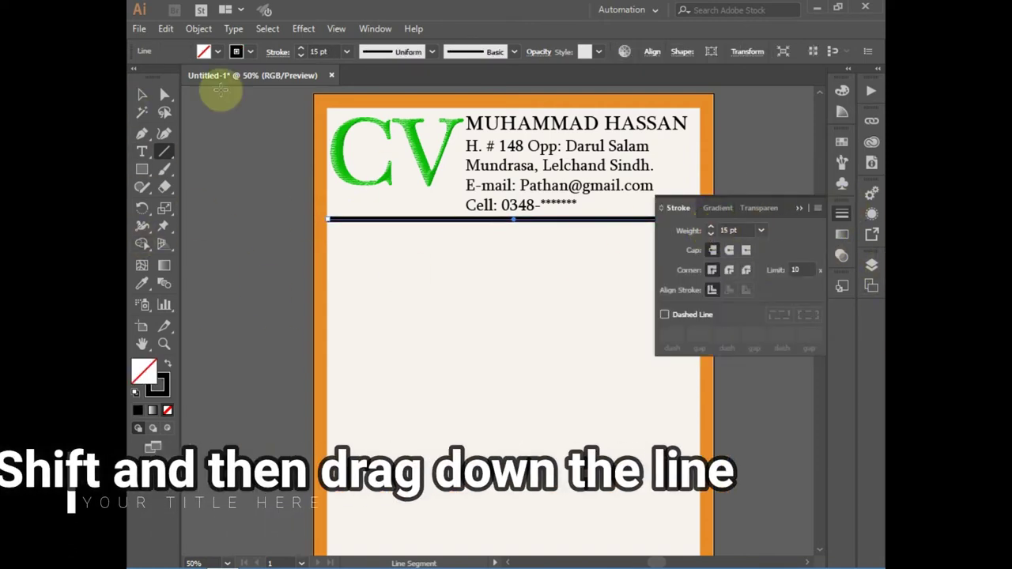
Preview artistic effects such as Watercolor, Rough Pastels and Underpainting on the line
key("v")
left_click(302, 28)
key("Escape")
key("Escape")
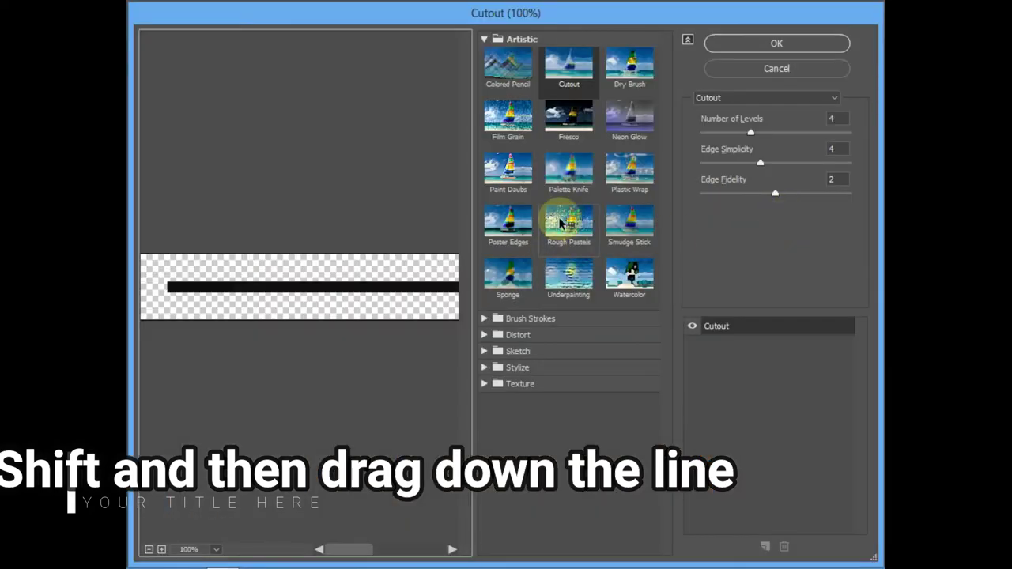
left_click(569, 223)
left_click(569, 170)
left_click(569, 275)
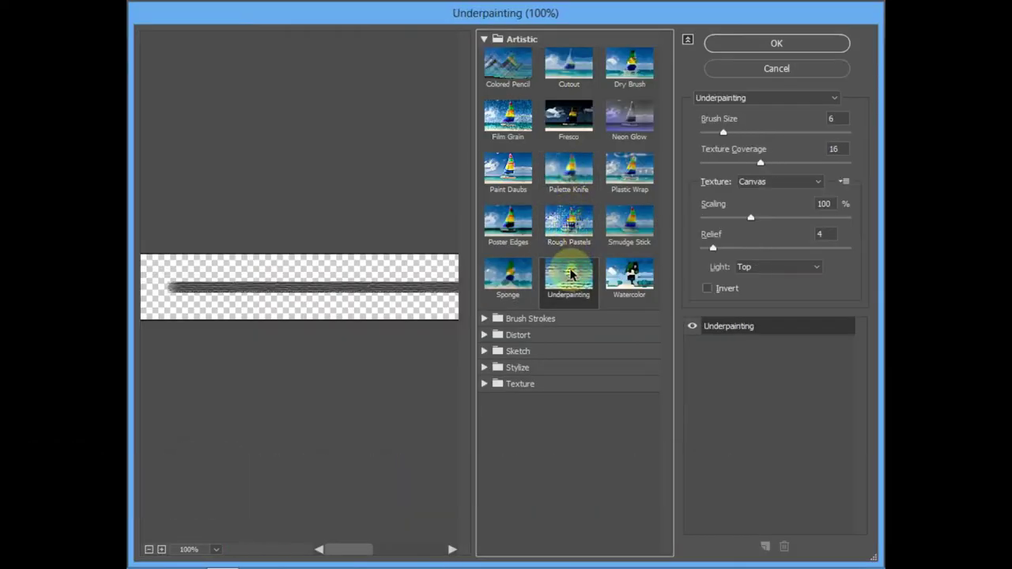
left_click(624, 286)
left_click(568, 223)
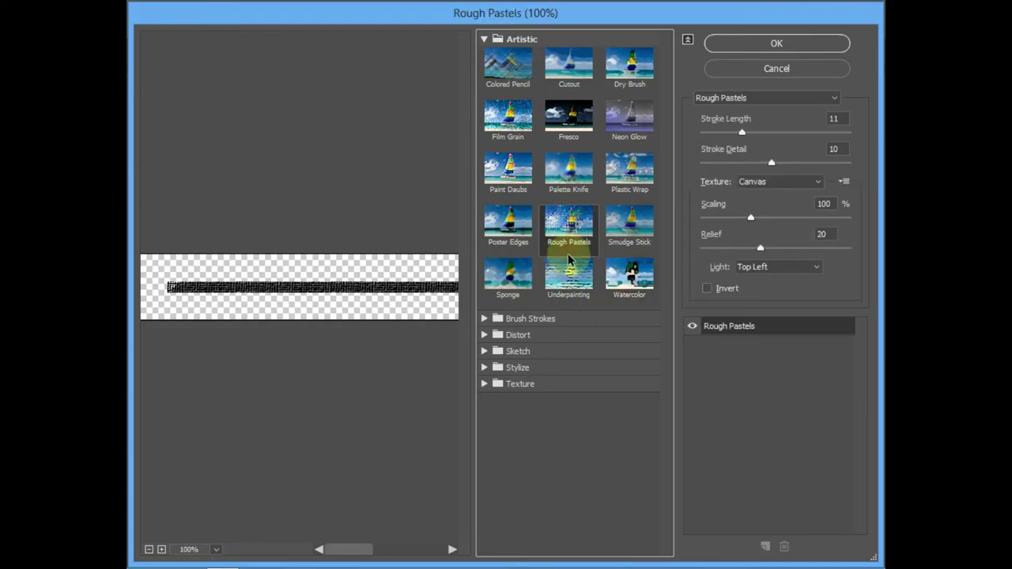
left_click(568, 275)
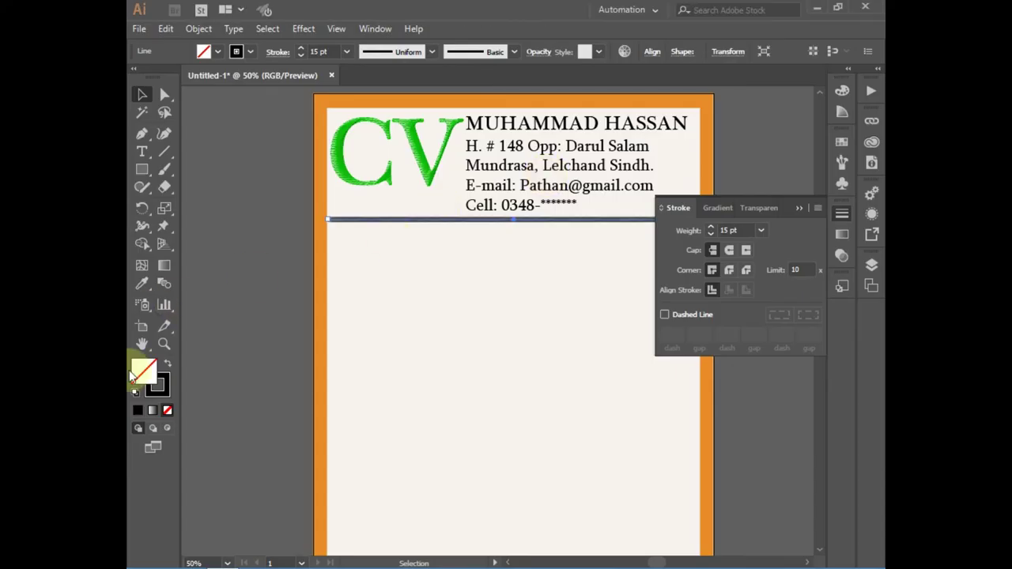
Change the separator line's stroke colour to green
left_click(131, 376)
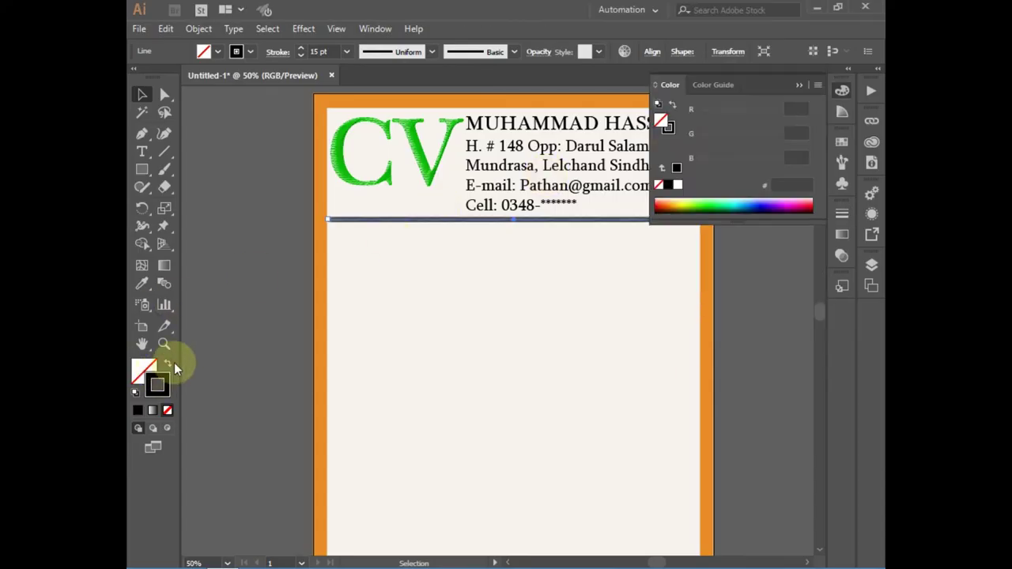
double_click(142, 372)
left_click(475, 235)
left_click(646, 220)
left_click(706, 208)
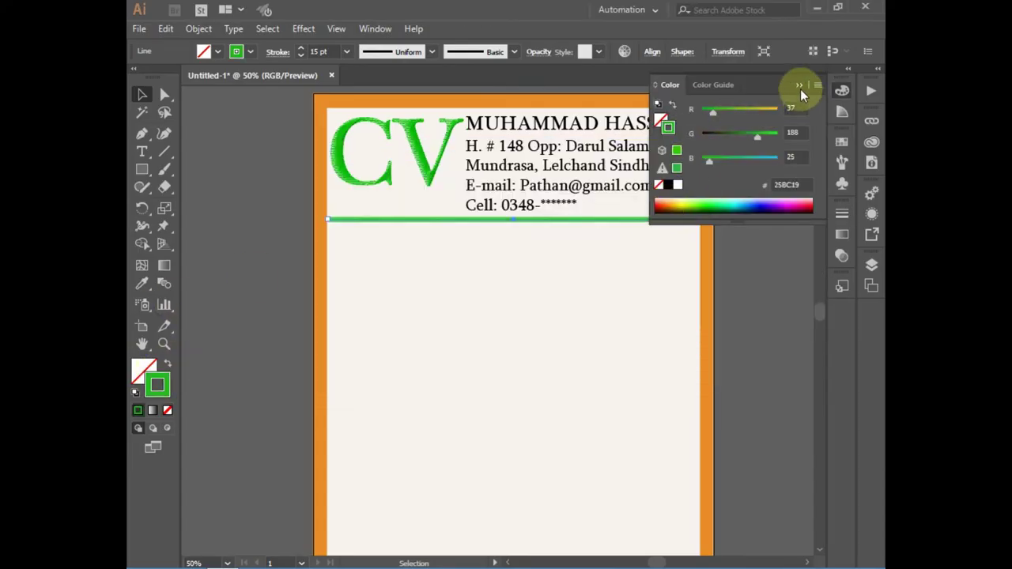
left_click(800, 85)
left_click(533, 315)
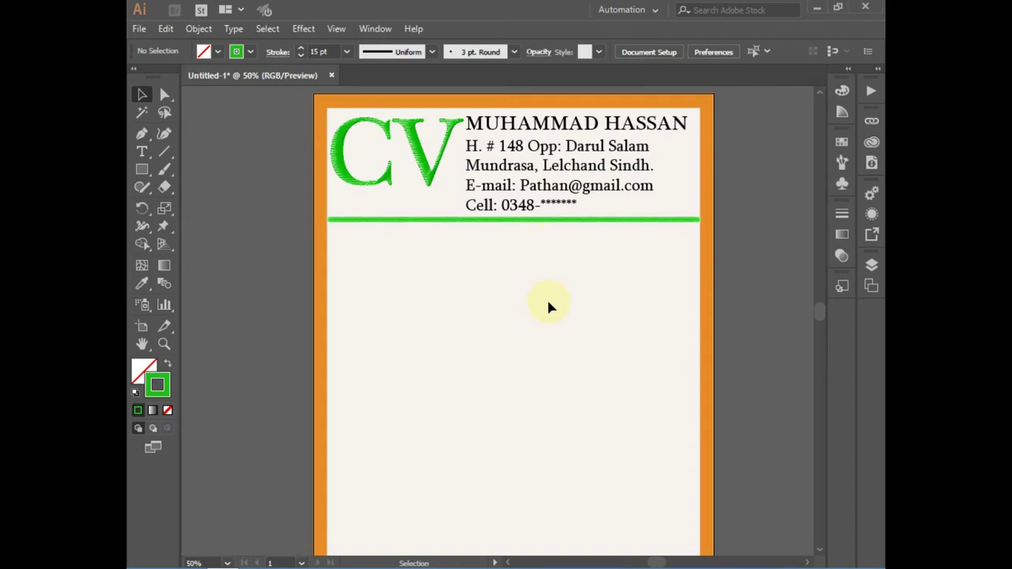
Raise the green line's stroke weight to 30 pt
left_click(467, 221)
key("ctrl+F10")
left_click(711, 226)
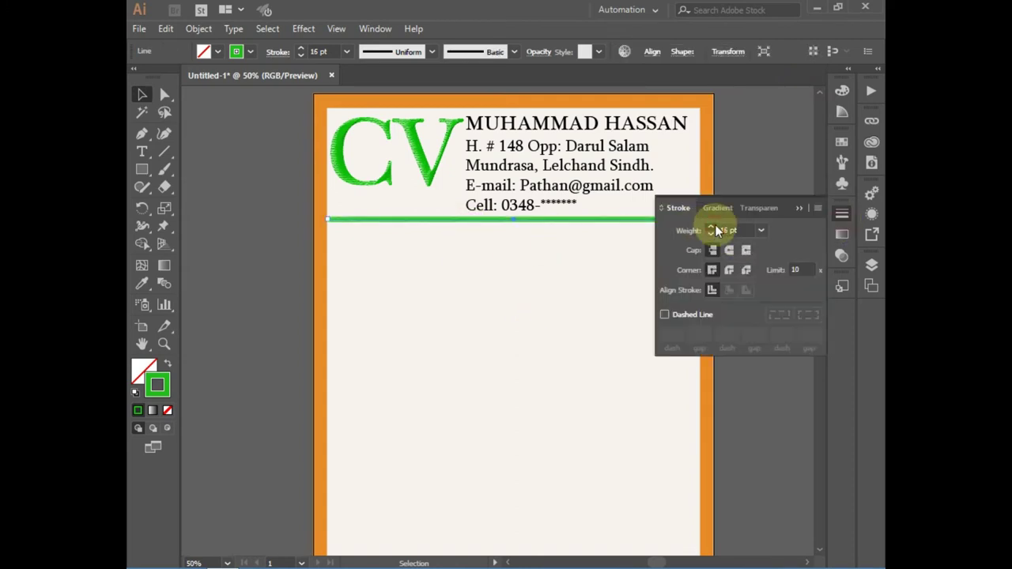
left_click(711, 226)
left_click(711, 226)
left_click(711, 226)
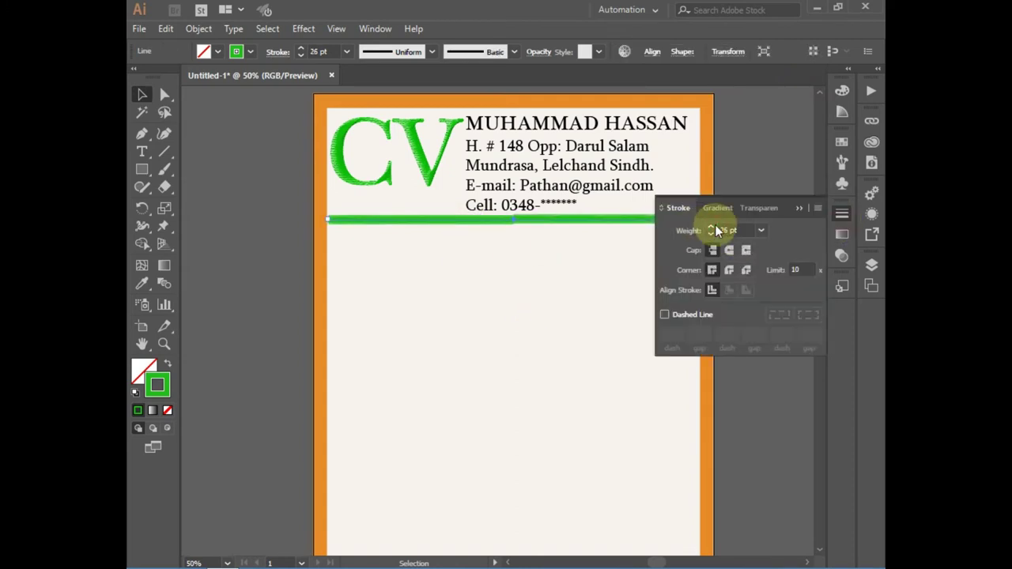
left_click(714, 227)
left_click(714, 227)
left_click(714, 227)
left_click(714, 227)
key("ctrl+shift+a")
left_click(841, 214)
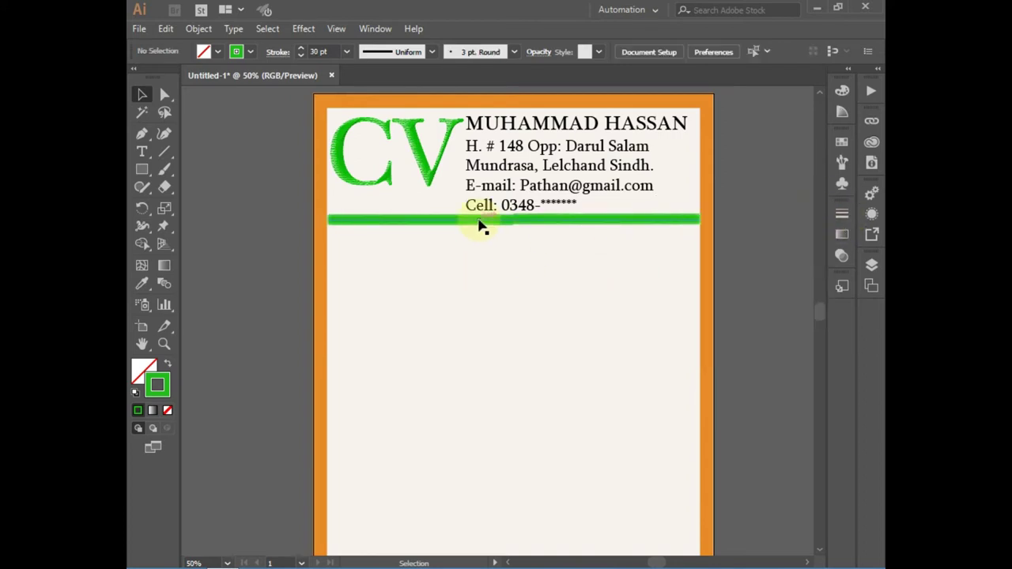
Try the line's context-menu options, including Make Pixel Perfect and a failed clipping mask
right_click(419, 222)
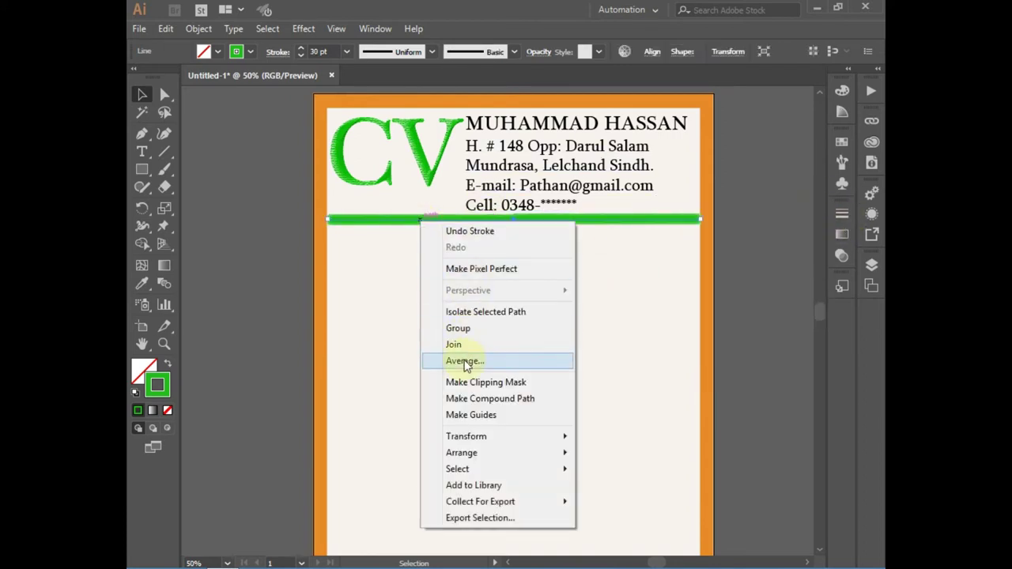
left_click(467, 269)
right_click(431, 223)
left_click(479, 269)
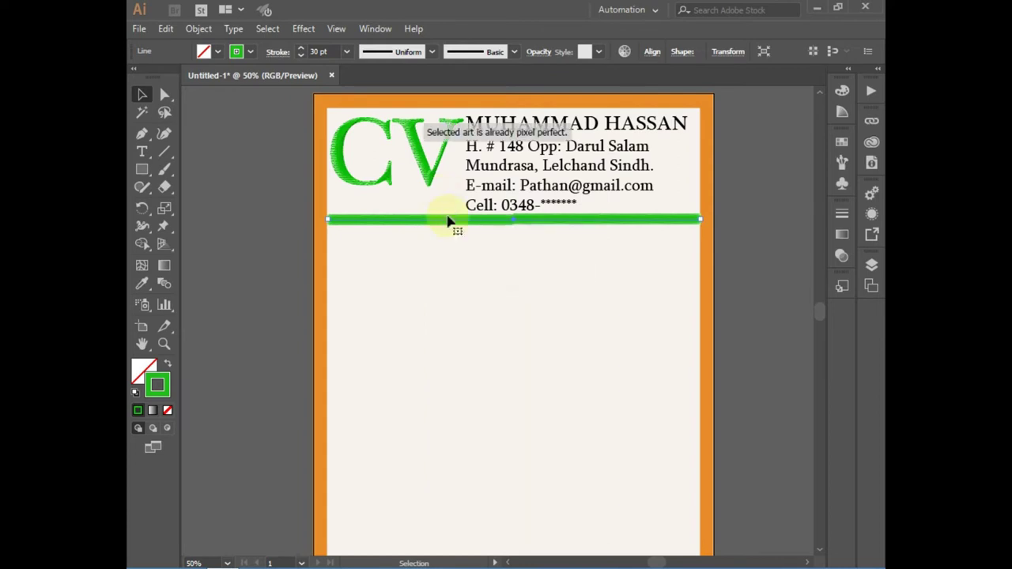
right_click(448, 222)
left_click(515, 378)
left_click(648, 309)
right_click(473, 227)
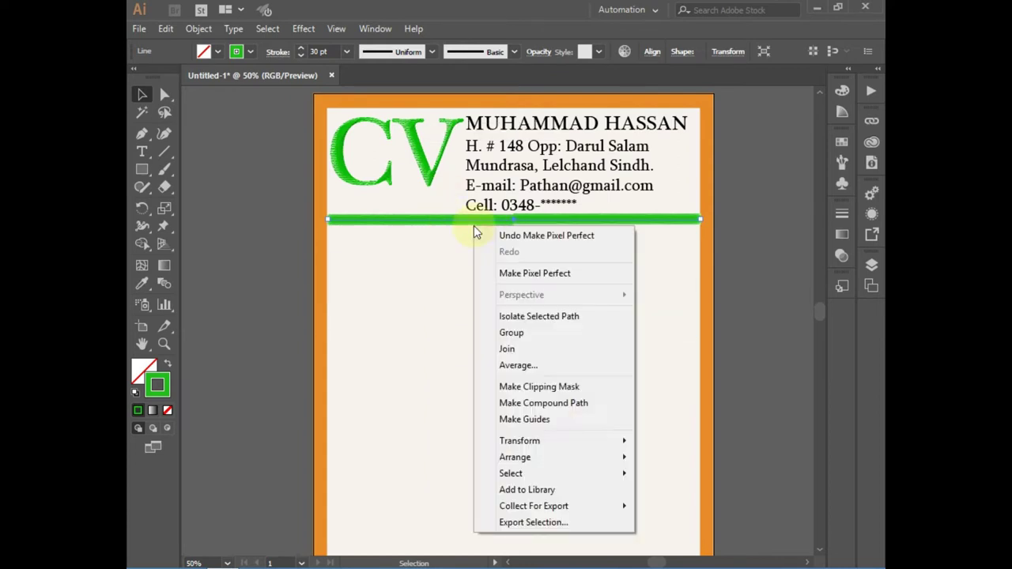
key("Escape")
Convert the 30 pt green stroke into a filled shape with Outline Stroke
left_click(204, 29)
mouse_move(256, 357)
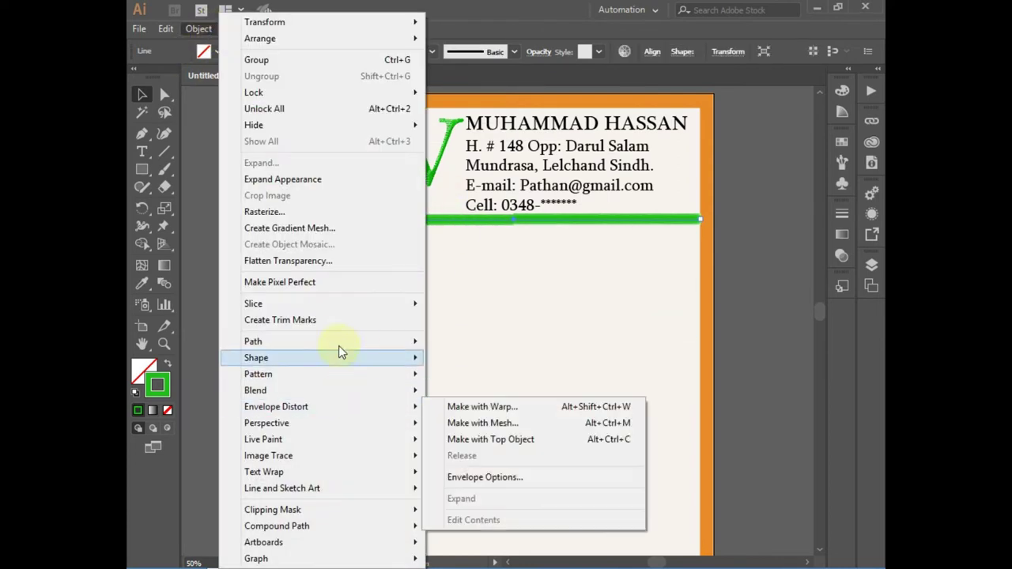
left_click(505, 376)
left_click(142, 151)
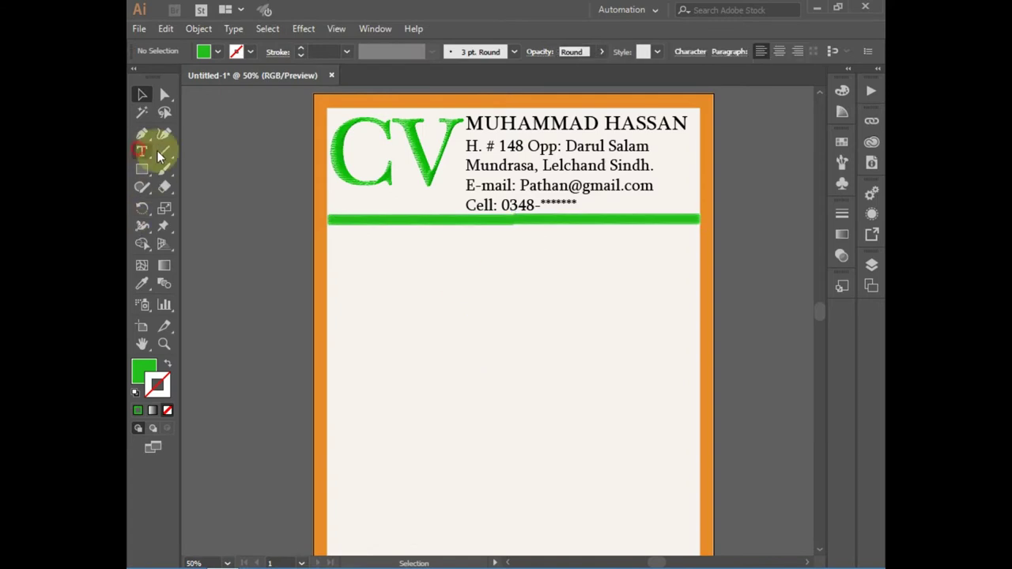
Place an enlarged OBJECTIVE label on the left end of the green bar
left_click(360, 226)
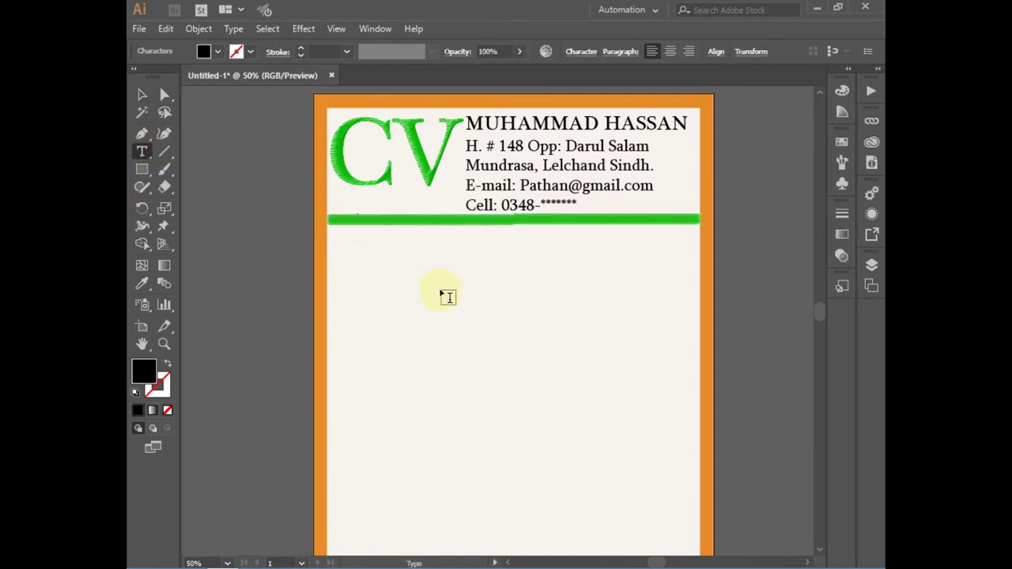
left_click(142, 94)
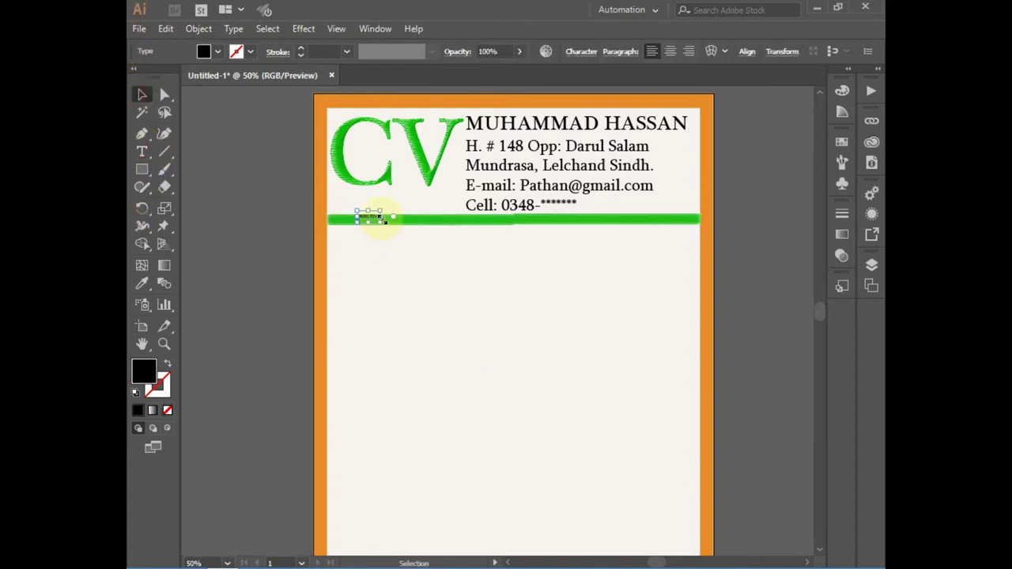
left_click_drag(381, 219, 399, 223)
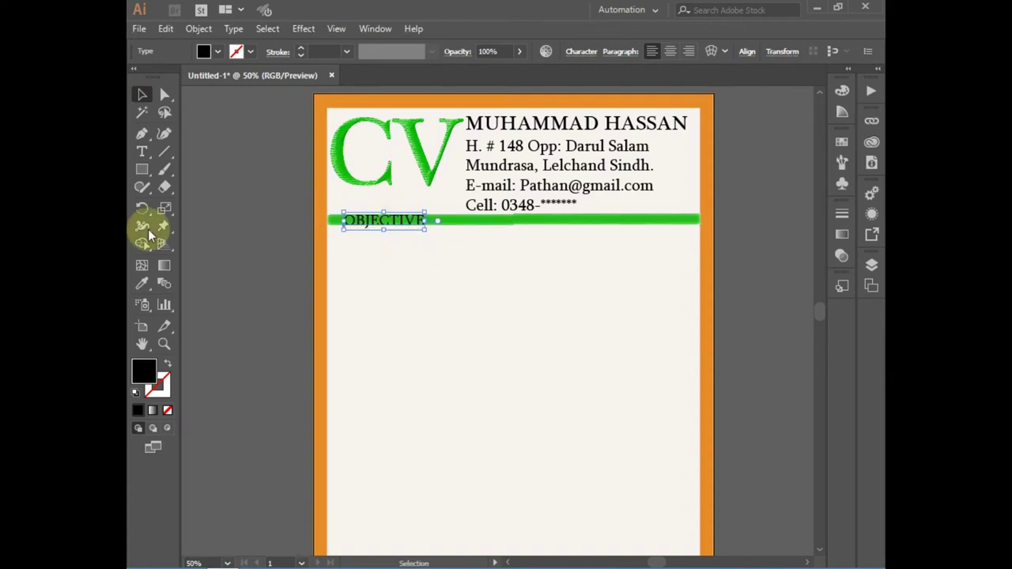
left_click(518, 224)
left_click(515, 266)
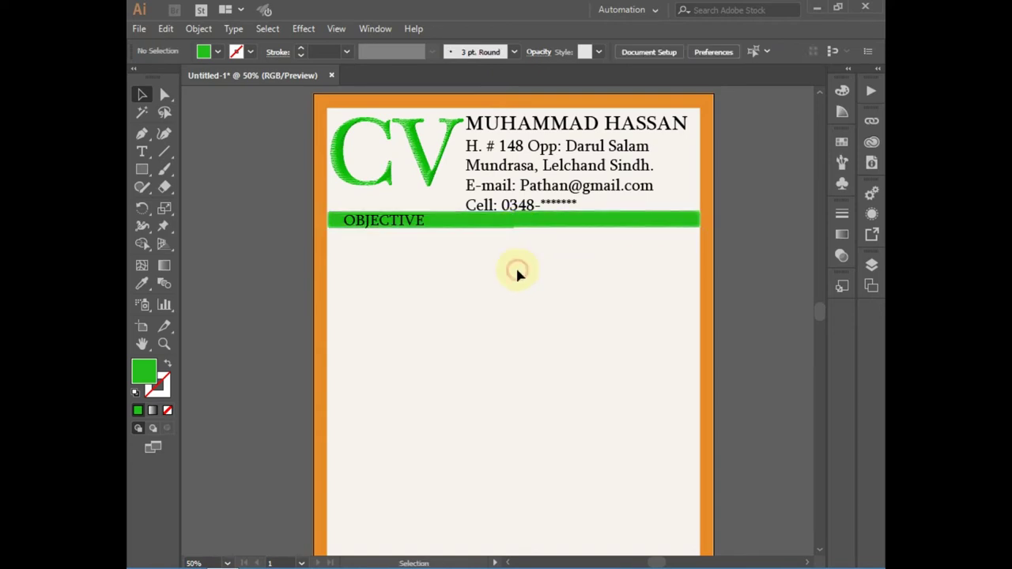
mouse_move(395, 220)
left_mouse_down()
mouse_move(399, 190)
mouse_move(413, 232)
left_mouse_up()
key("ctrl+z")
left_click(290, 221)
left_click(413, 324)
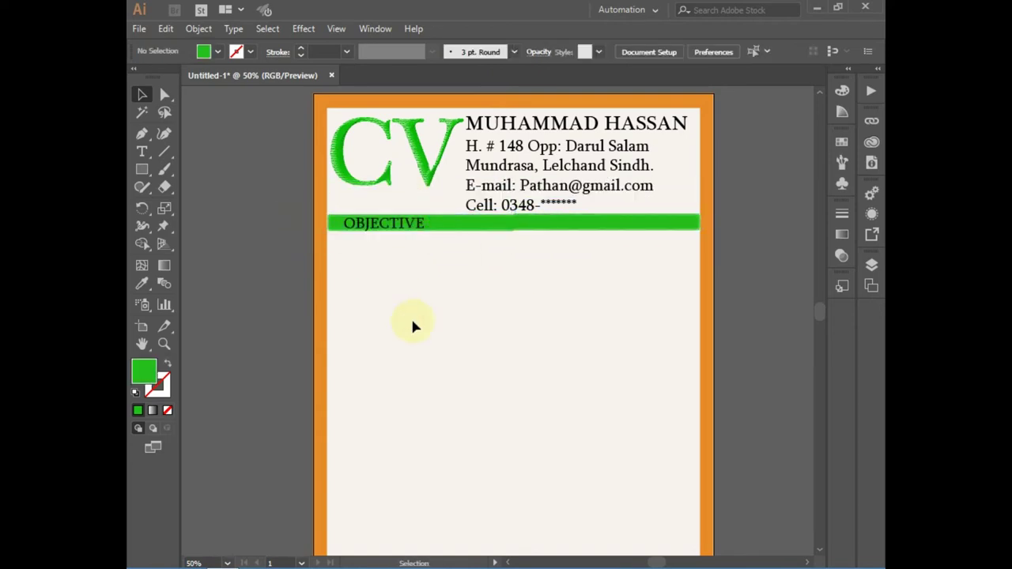
Type 'To enhance my knowledge and capabilities by working in a dynamic' below the bar
key("t")
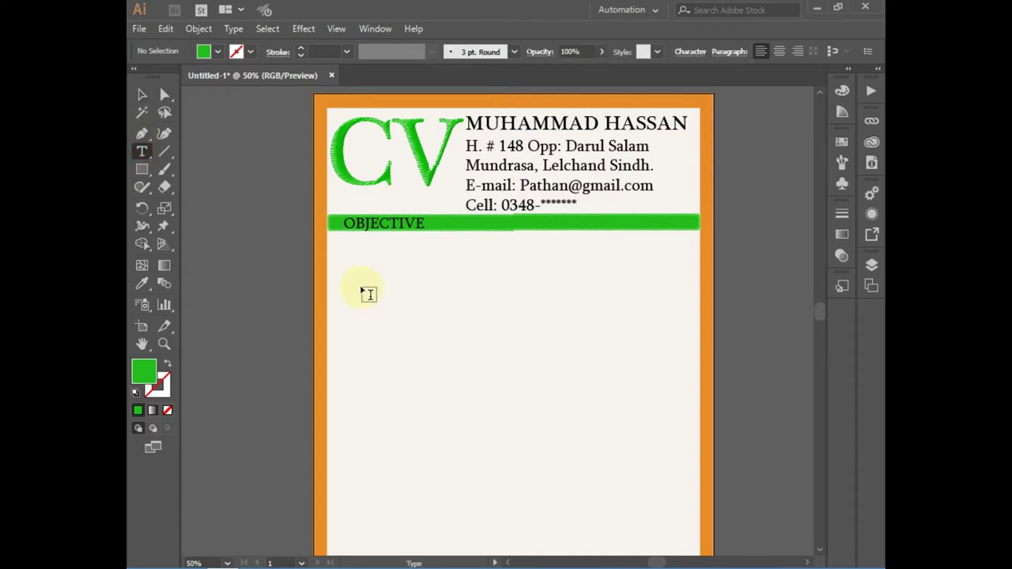
left_click(362, 286)
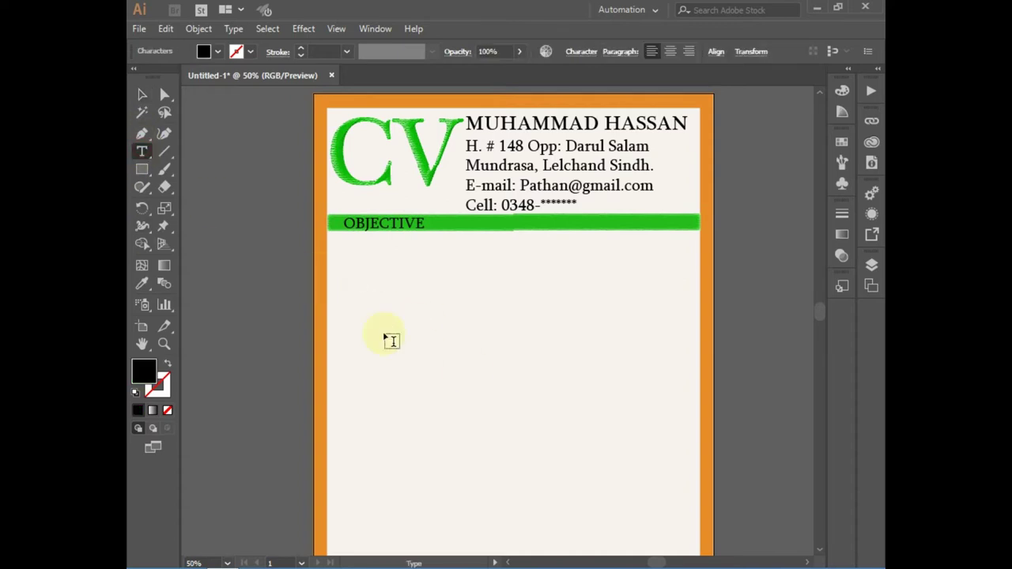
type("To")
left_click_drag(350, 282, 387, 313)
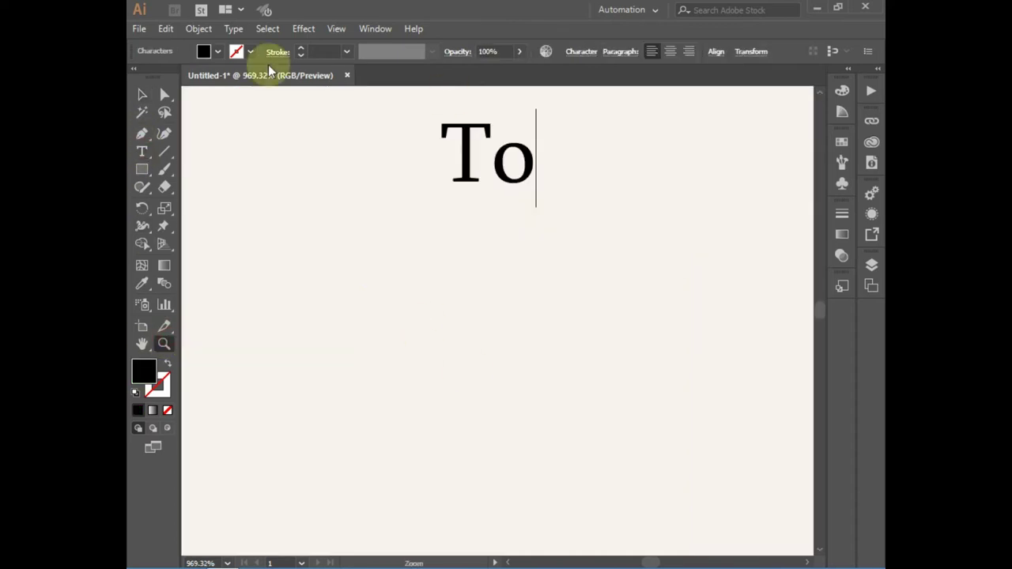
key("Escape")
double_click(531, 178)
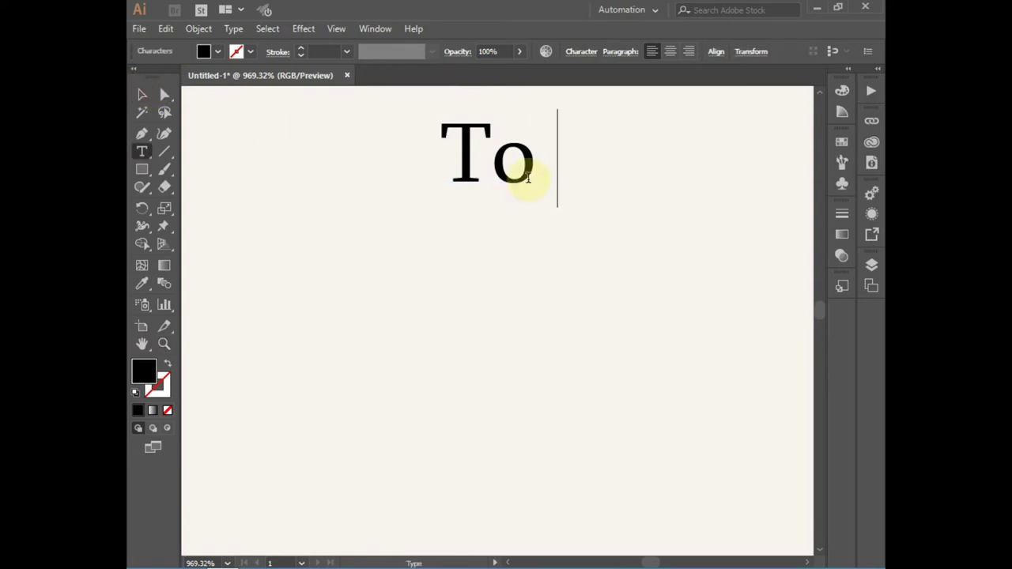
type("enhance my")
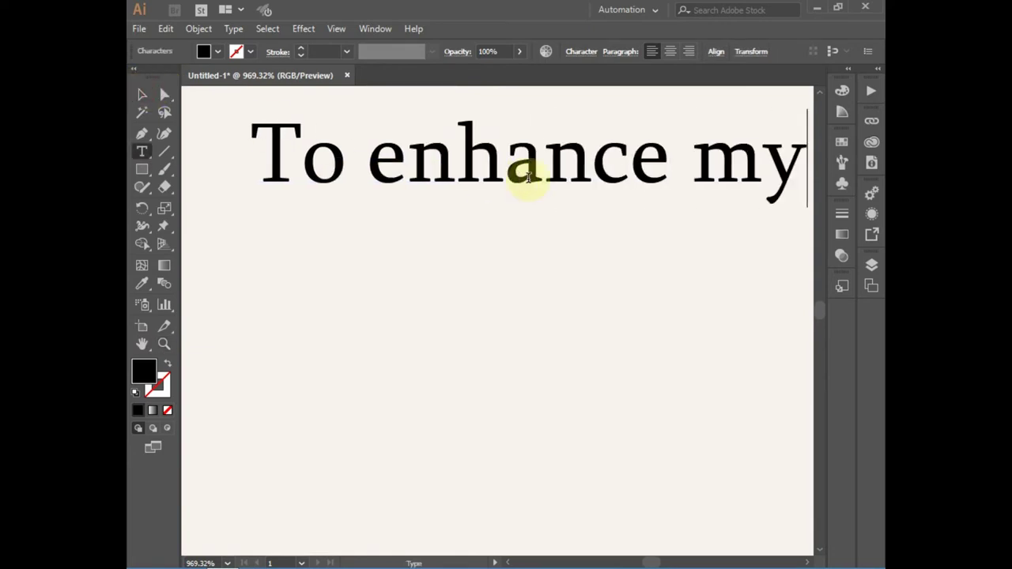
type(" know")
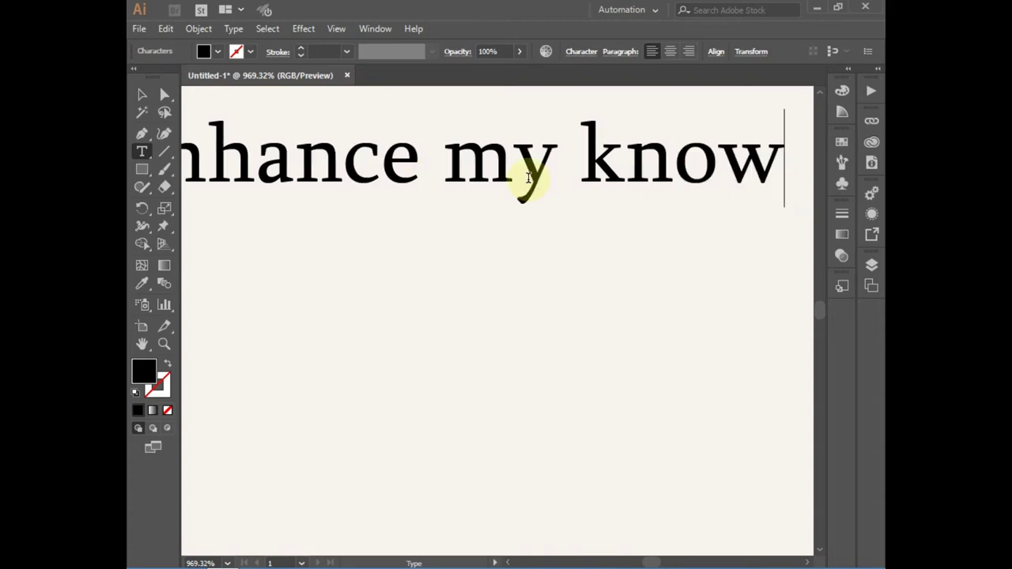
type("ledhe")
key("BackSpace")
key("BackSpace")
type("ge")
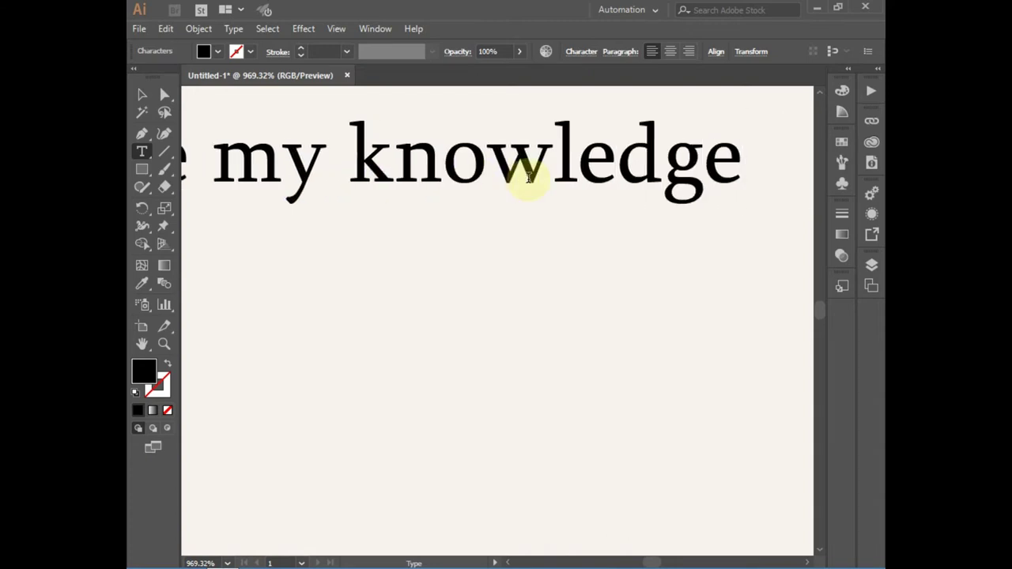
type(" and capabili")
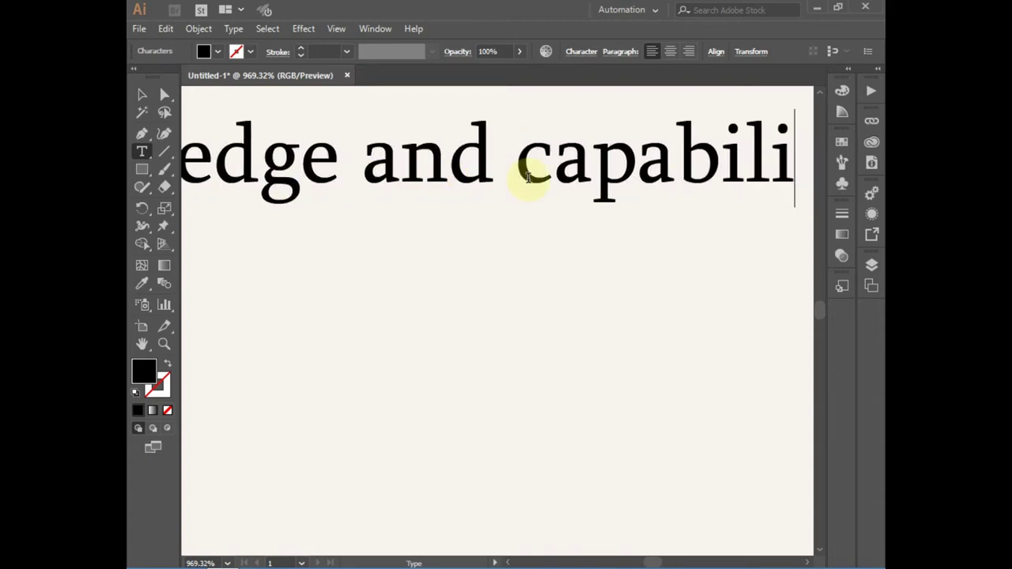
key("BackSpace")
type("ities ")
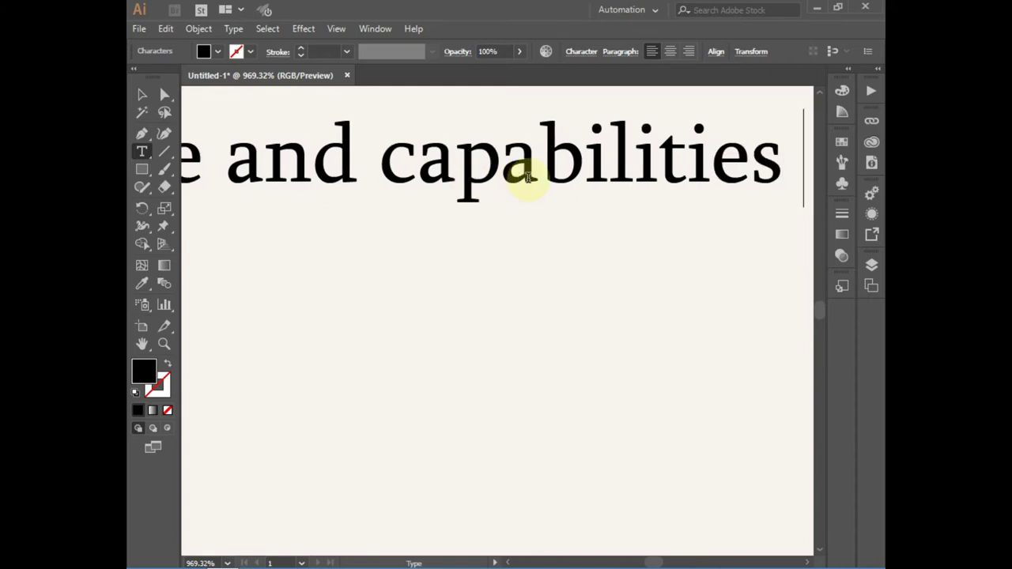
type("by working ")
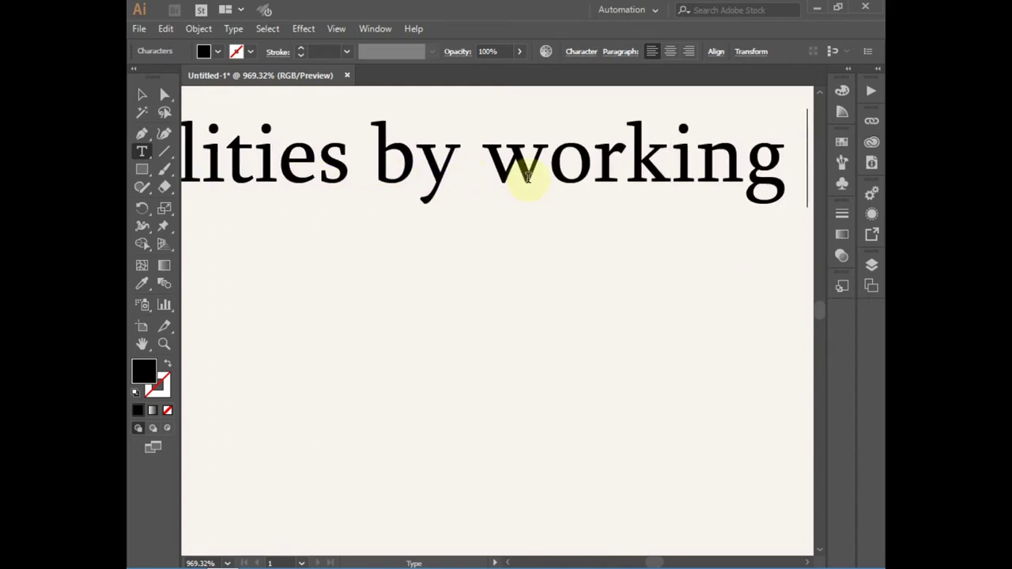
type("in a dynami")
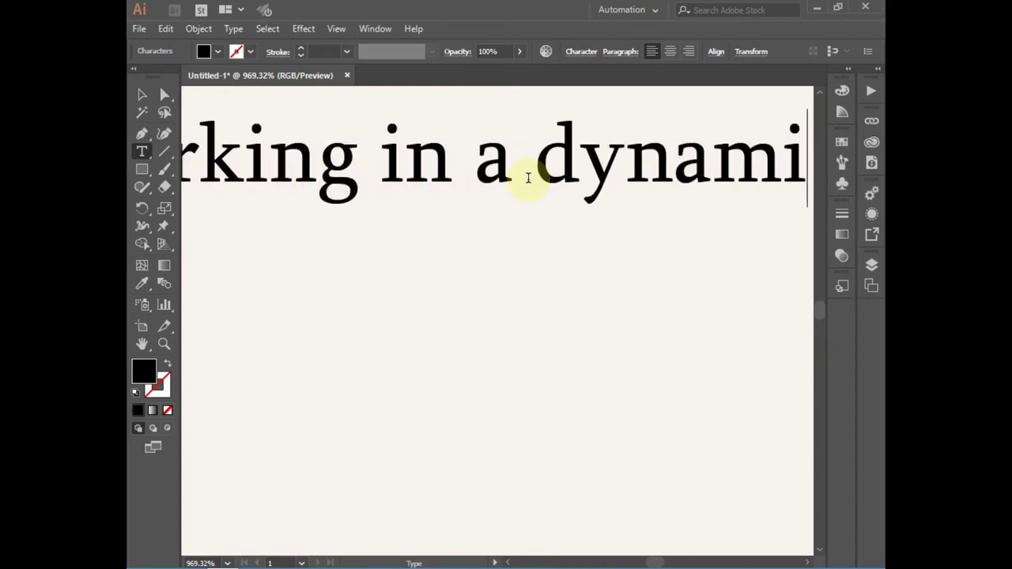
type("c")
Add the second line 'organization that prides itself in giving substantial responsibility to new talent.'
key("Return")
type("organi")
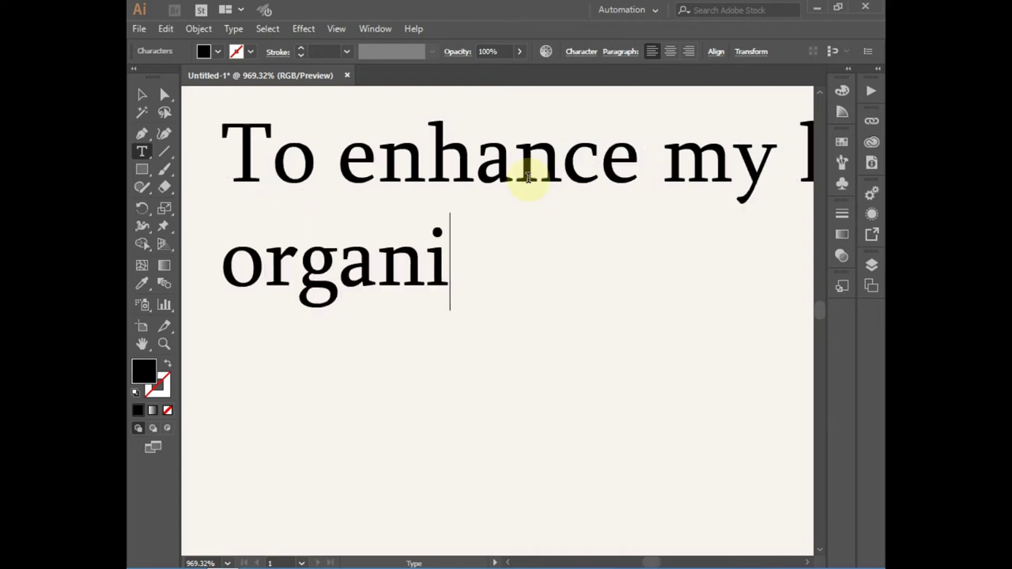
type("zation that ")
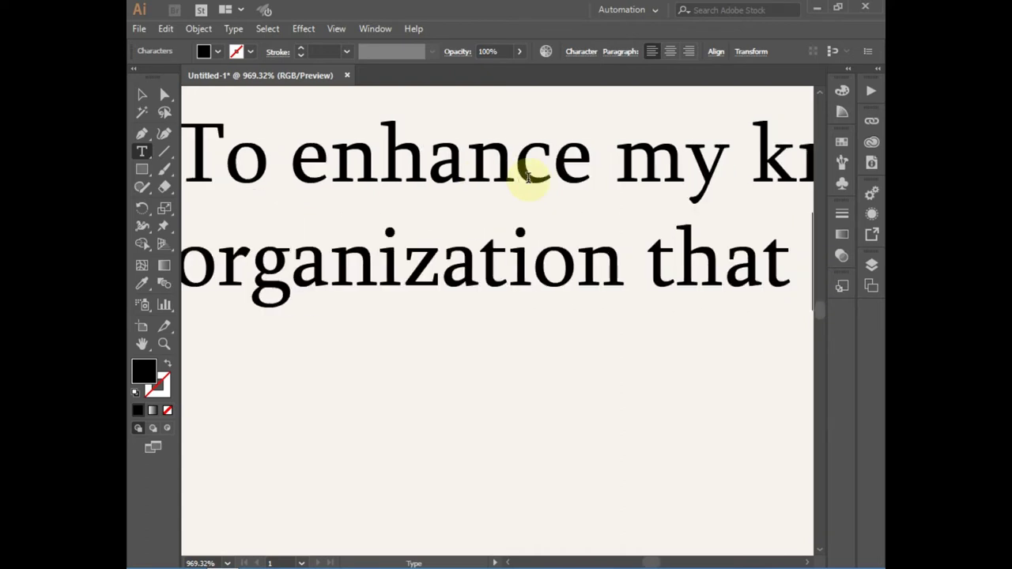
type("prides itself")
key("BackSpace")
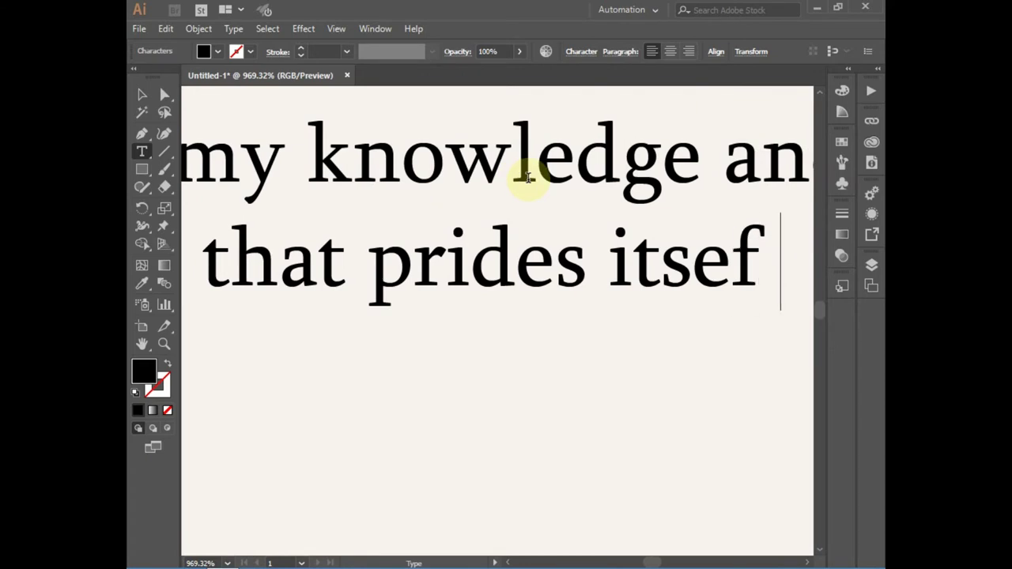
key("BackSpace")
type("el")
key("BackSpace")
key("BackSpace")
type("lf ")
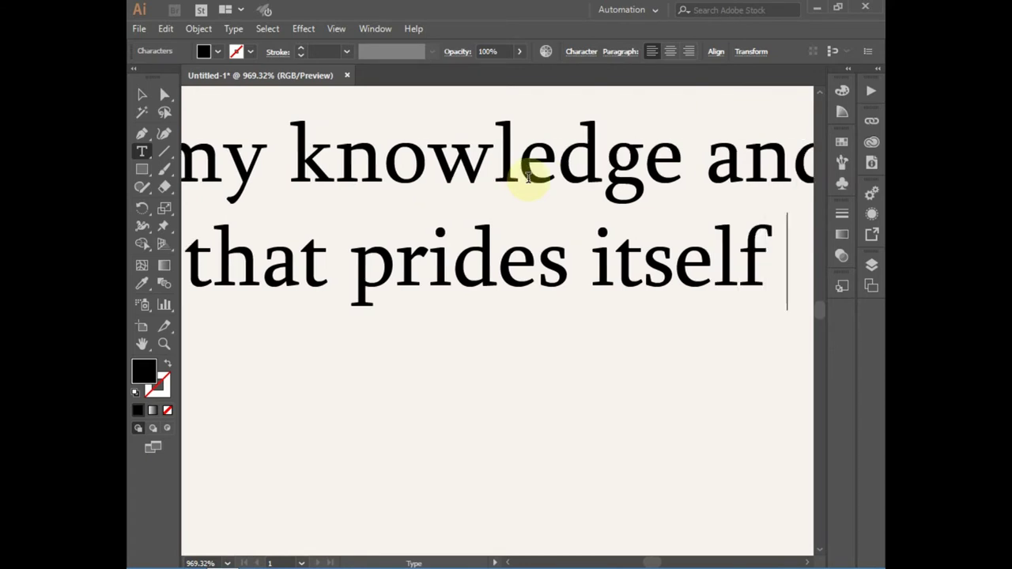
type("in gloving ")
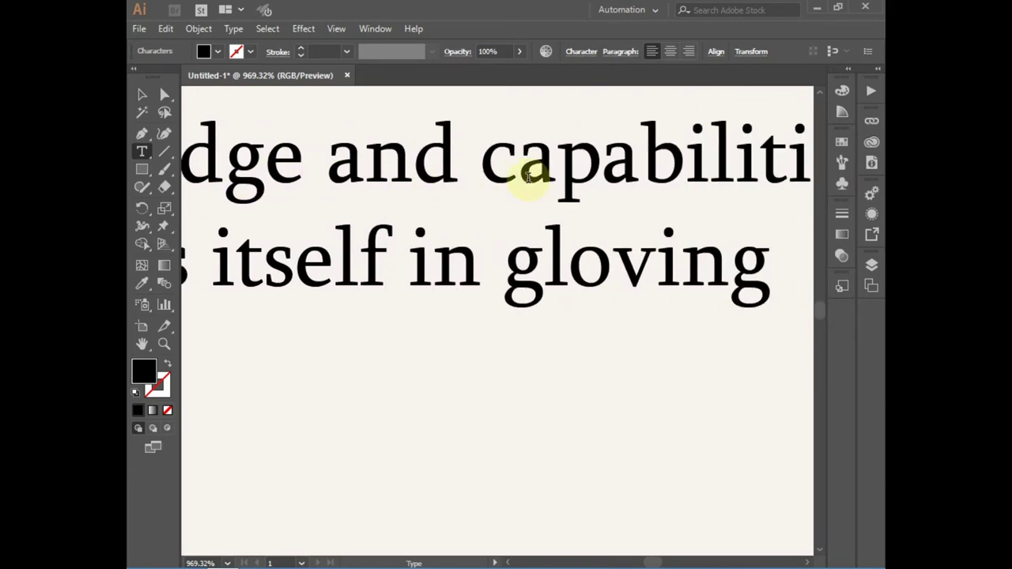
type("=")
key("BackSpace")
key("BackSpace")
key("BackSpace")
type("iving ")
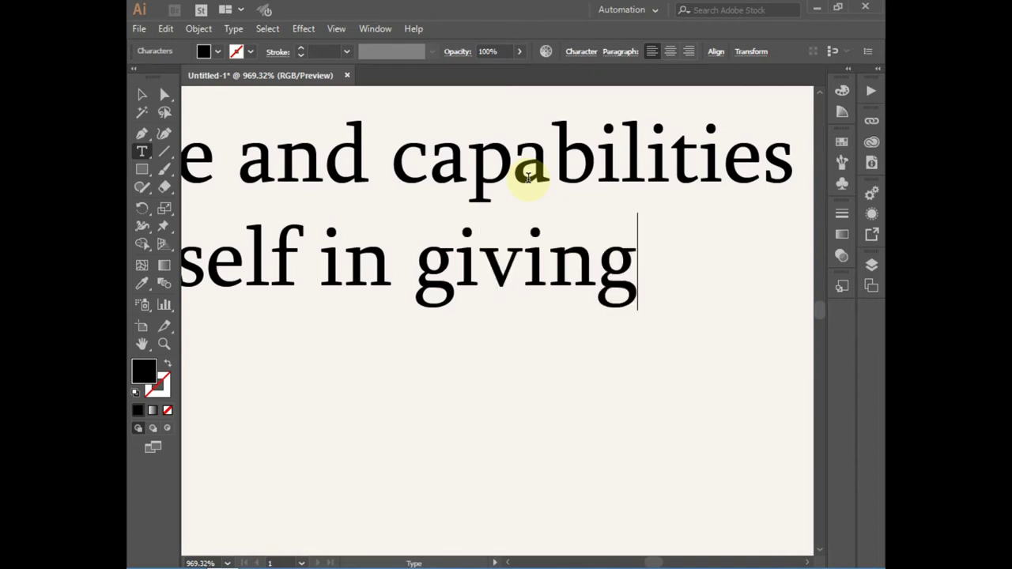
type("substant")
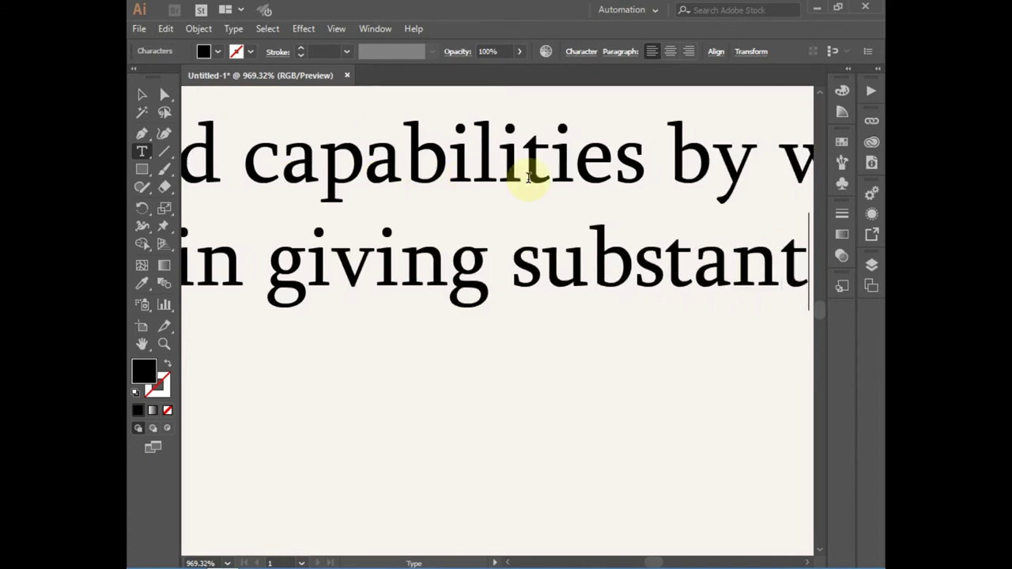
type("ial ")
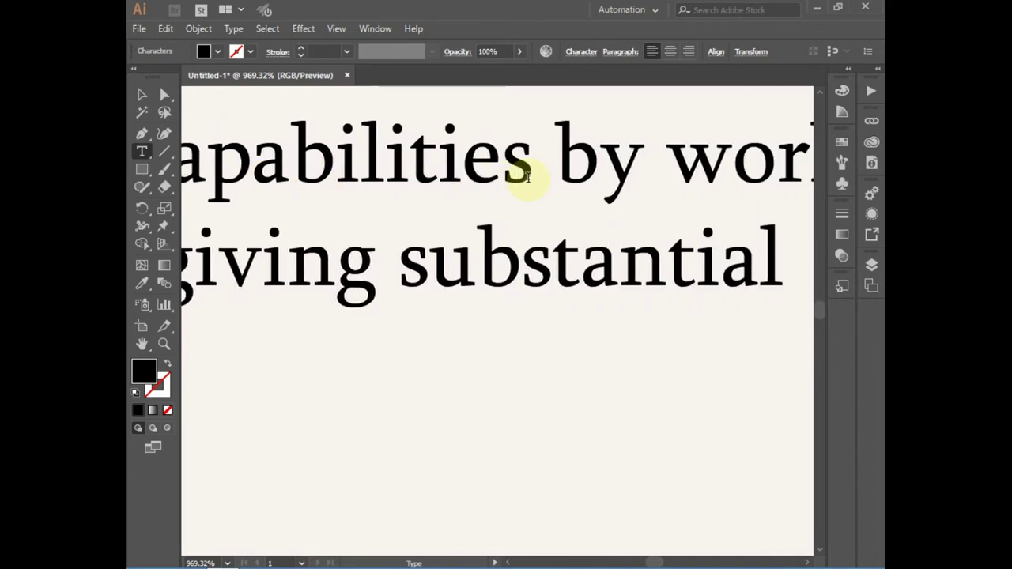
type("respon")
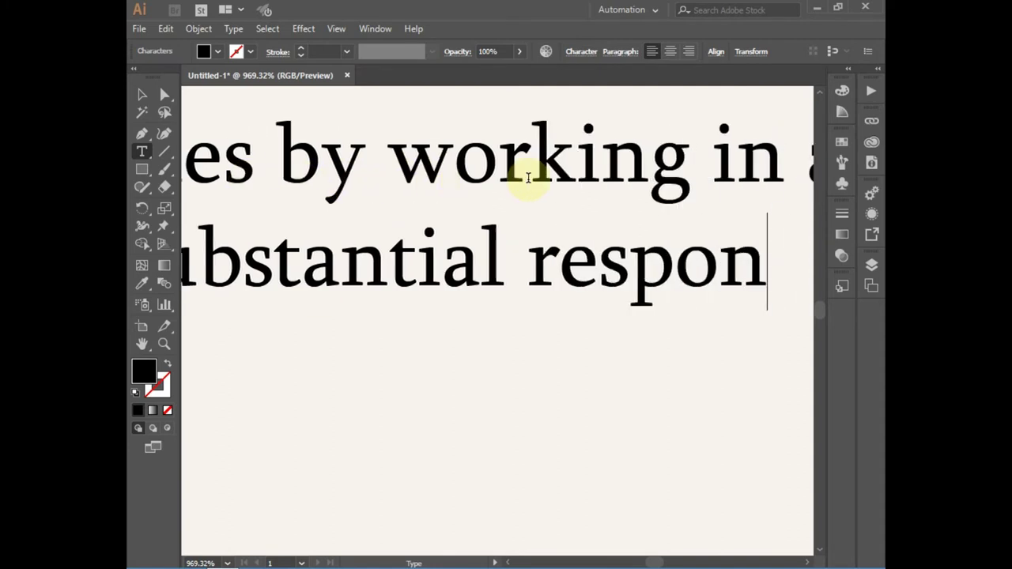
type("sibility to")
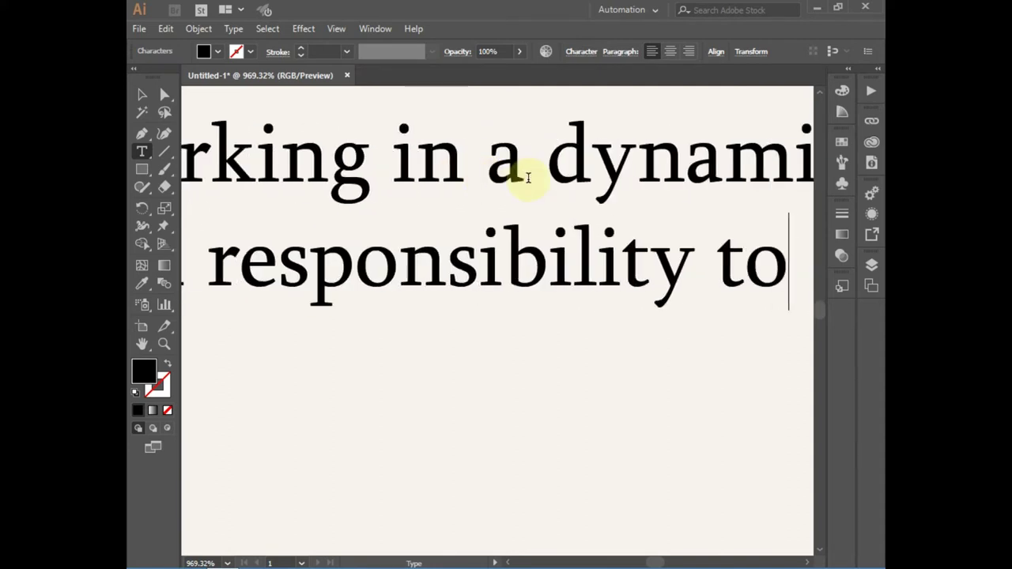
type(" view")
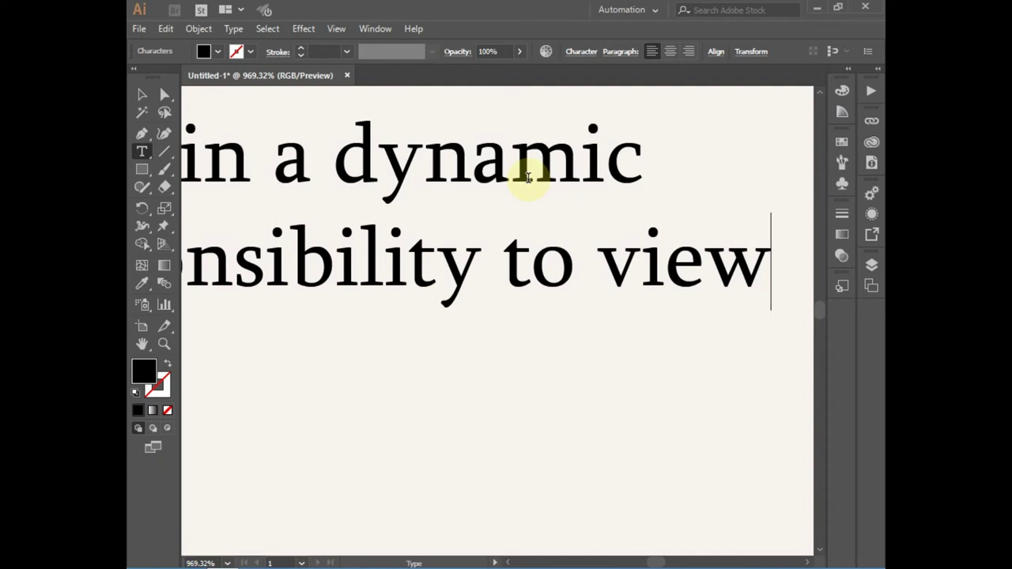
key("BackSpace")
key("BackSpace")
key("BackSpace")
key("BackSpace")
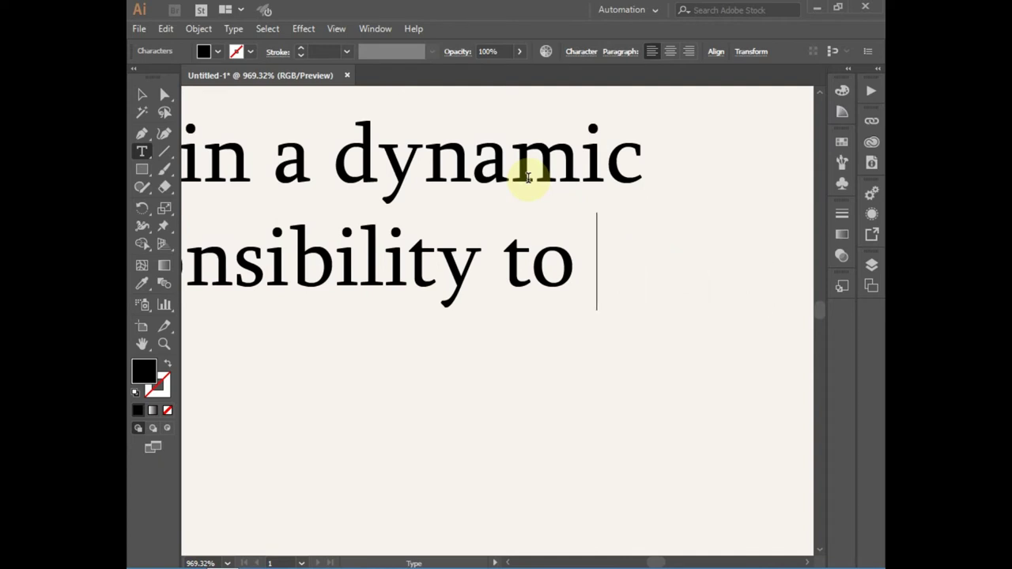
type("new tale")
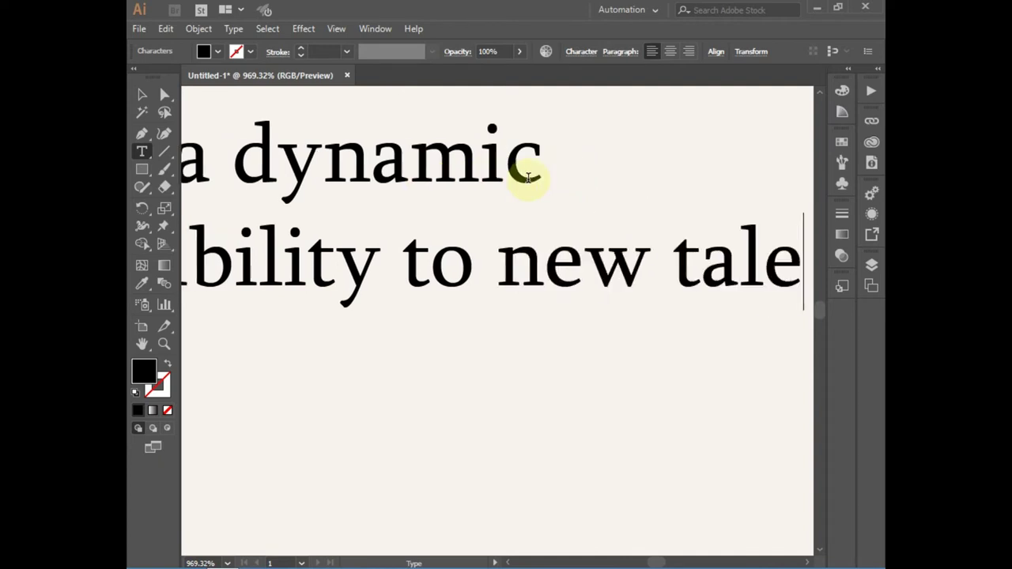
type("nt")
key("BackSpace")
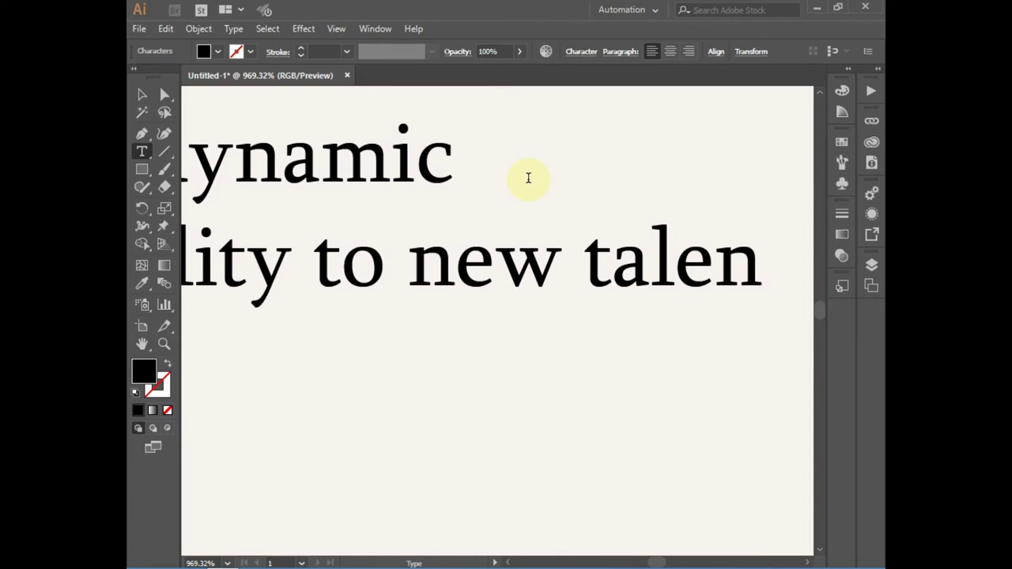
type("t.")
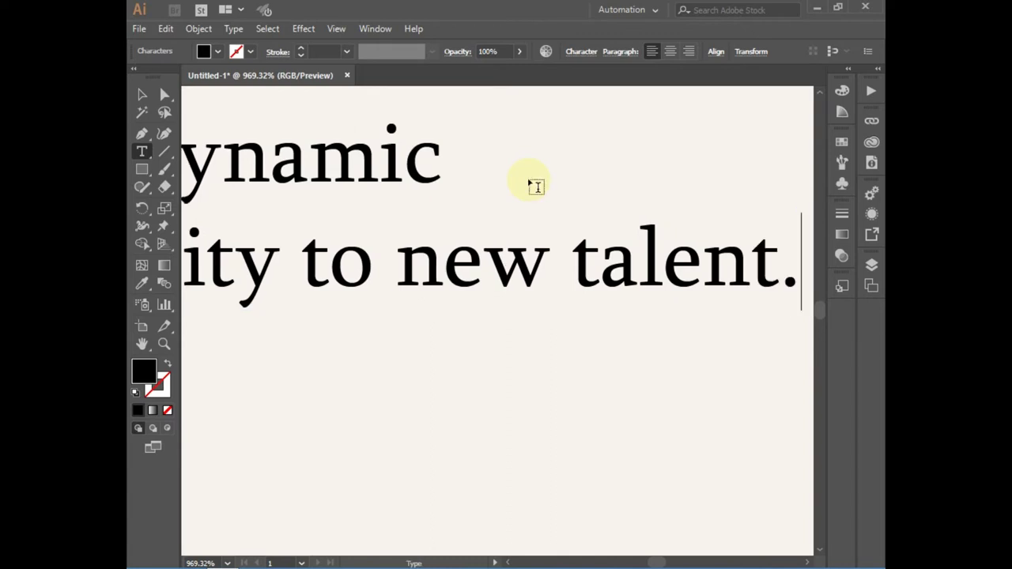
type("z")
key("ctrl+z")
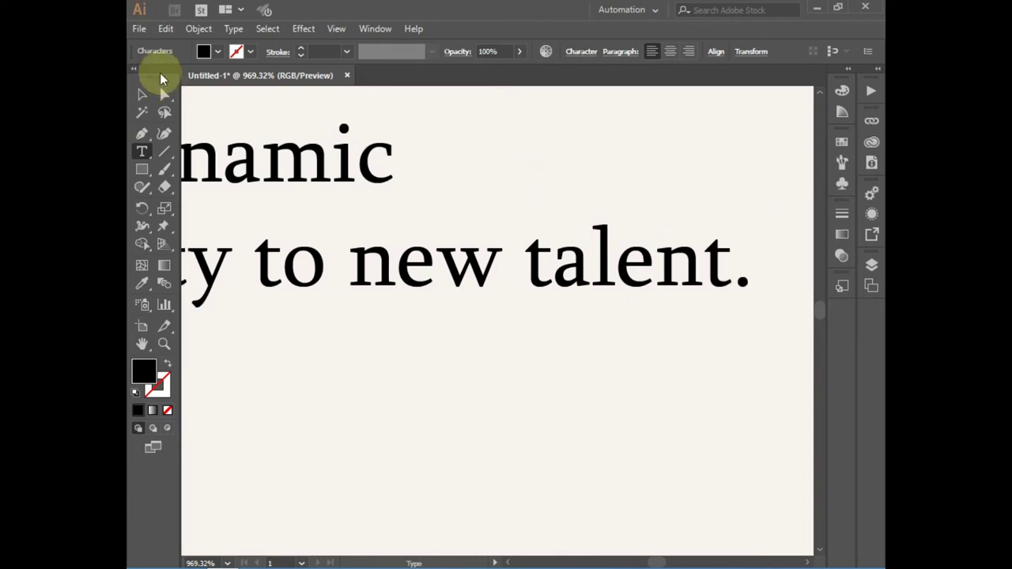
Zoom out to view the whole objective paragraph
left_click(142, 94)
key("z")
left_click(429, 316, "alt")
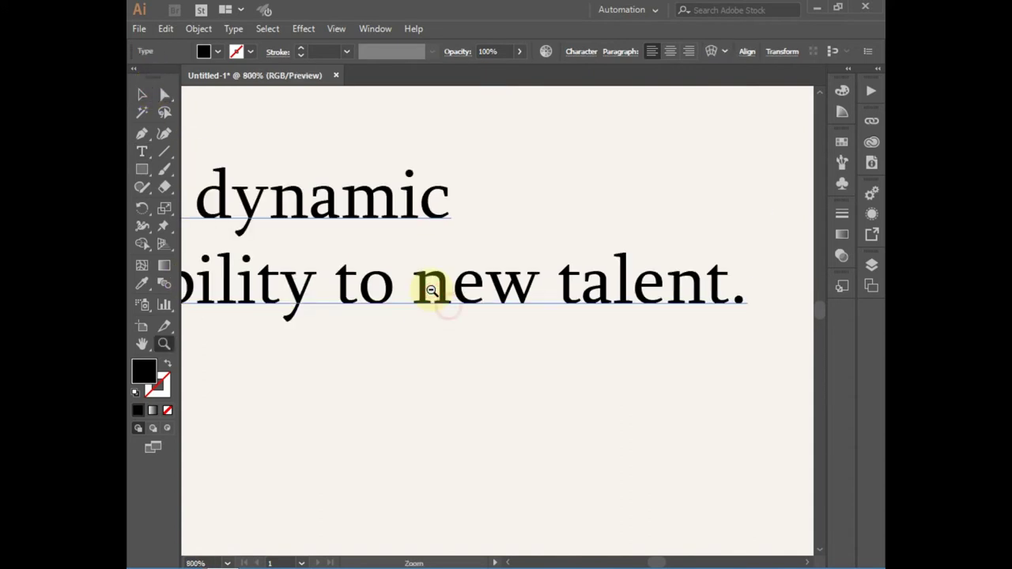
left_click(429, 289, "alt")
left_click(368, 307, "alt")
left_click(369, 308, "alt")
left_click(399, 323, "alt")
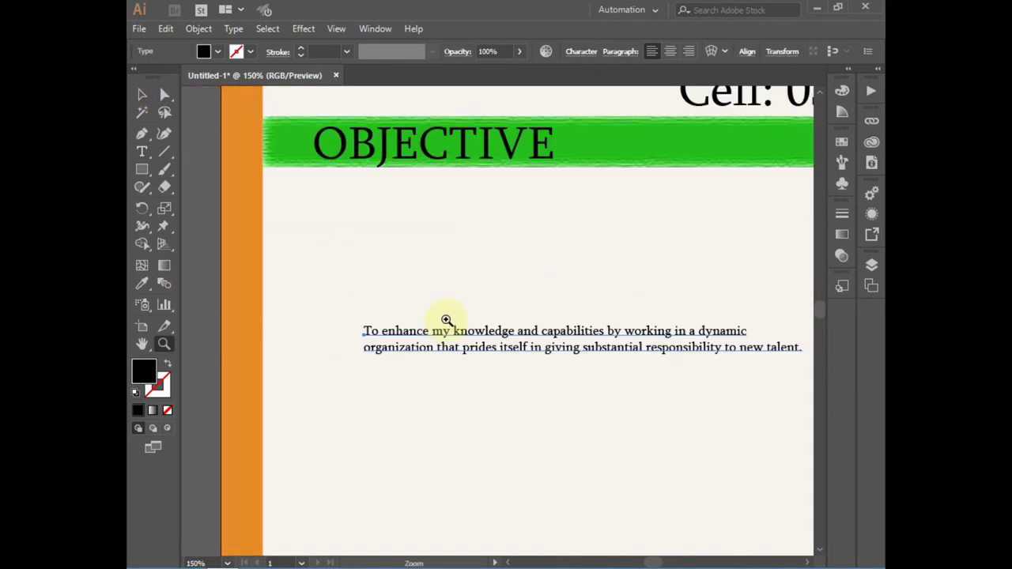
Centre-align the objective paragraph and move it under the OBJECTIVE bar
left_click(149, 98)
left_click(505, 350)
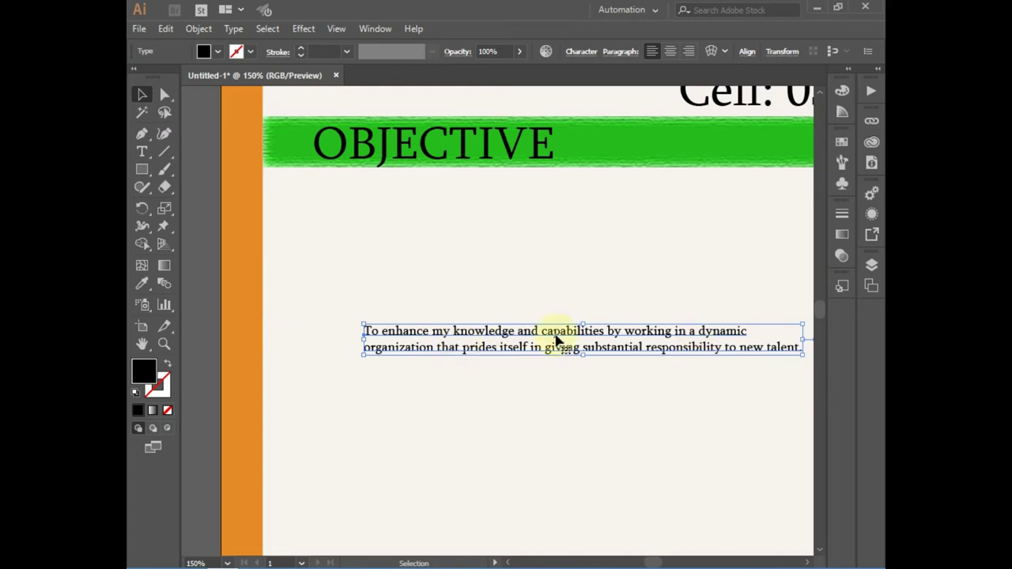
left_click(670, 51)
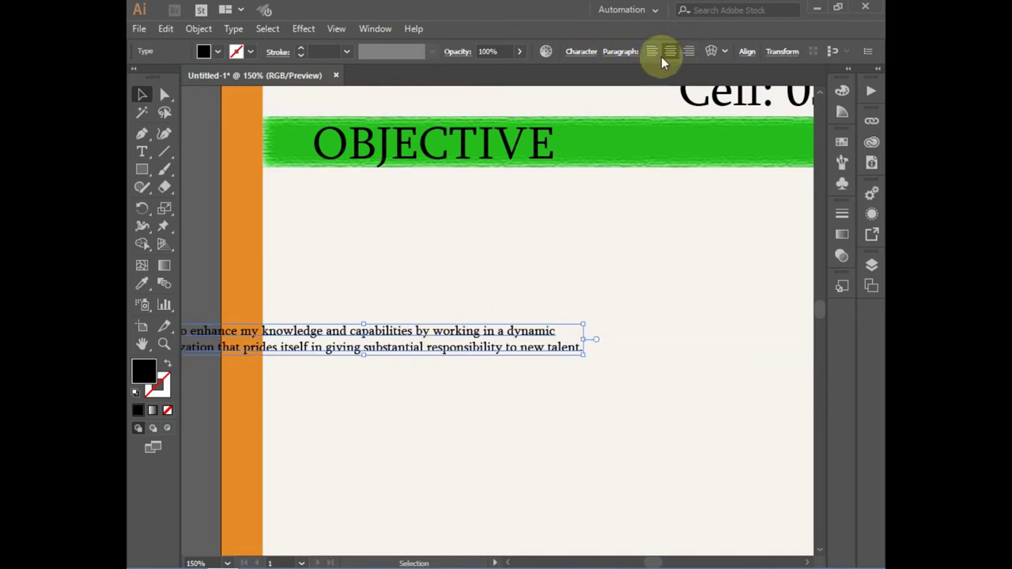
left_click_drag(402, 327, 527, 196)
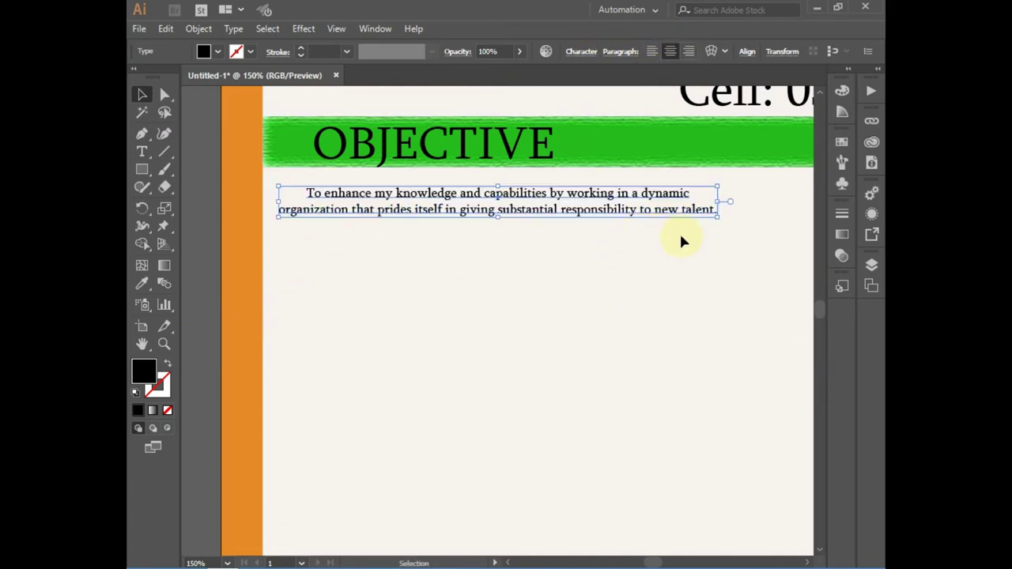
Scale the objective paragraph up to span the page width
key("z")
left_click(633, 253, "alt")
left_click(605, 303, "alt")
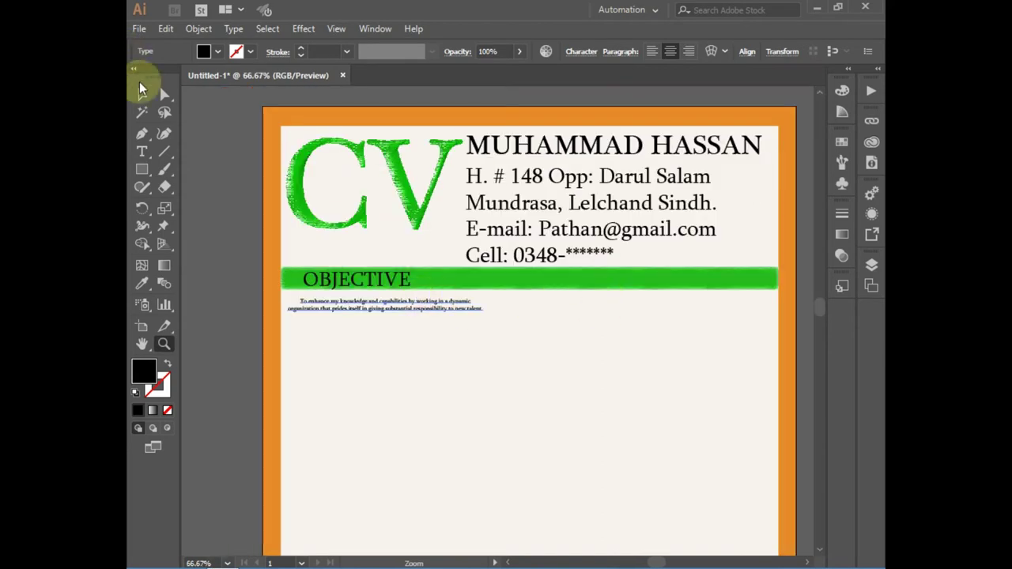
left_click(143, 94)
mouse_move(485, 311)
left_mouse_down()
mouse_move(779, 328)
mouse_move(696, 372)
left_mouse_up()
left_click(668, 383)
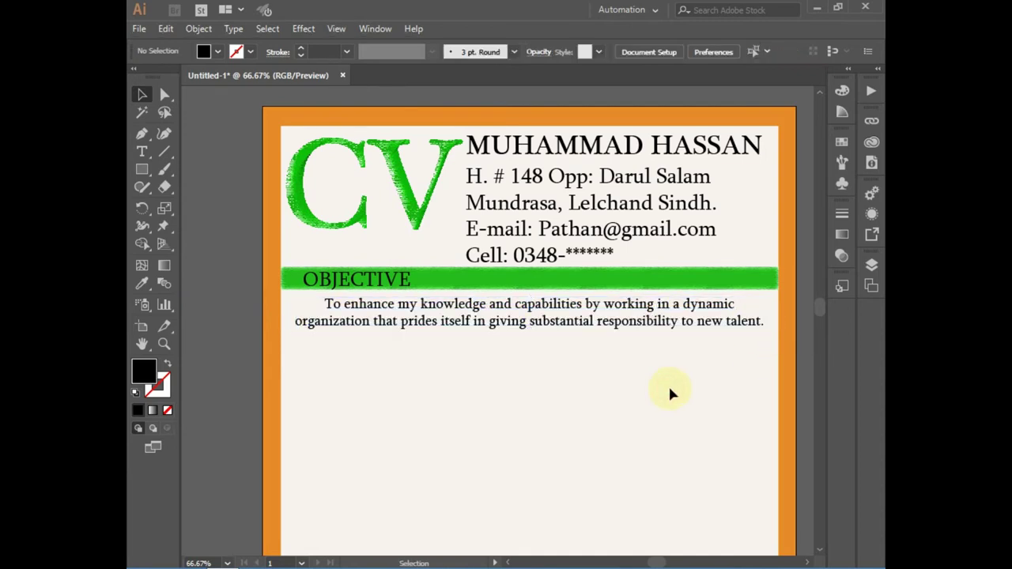
Duplicate the green OBJECTIVE bar below the paragraph and relabel it 'PERSONAL INFORMATION:'
left_click(391, 280)
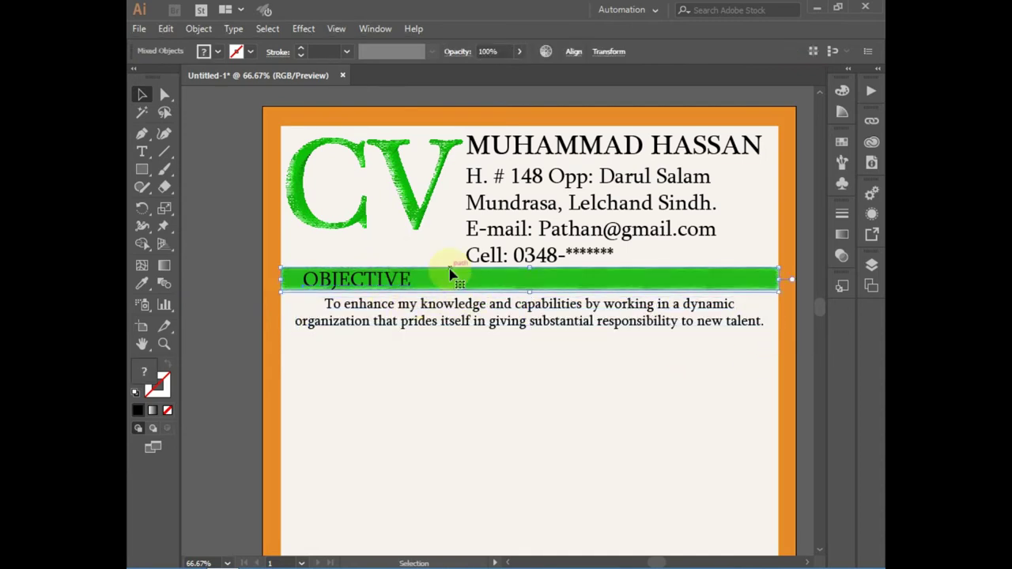
left_click_drag(451, 279, 450, 347)
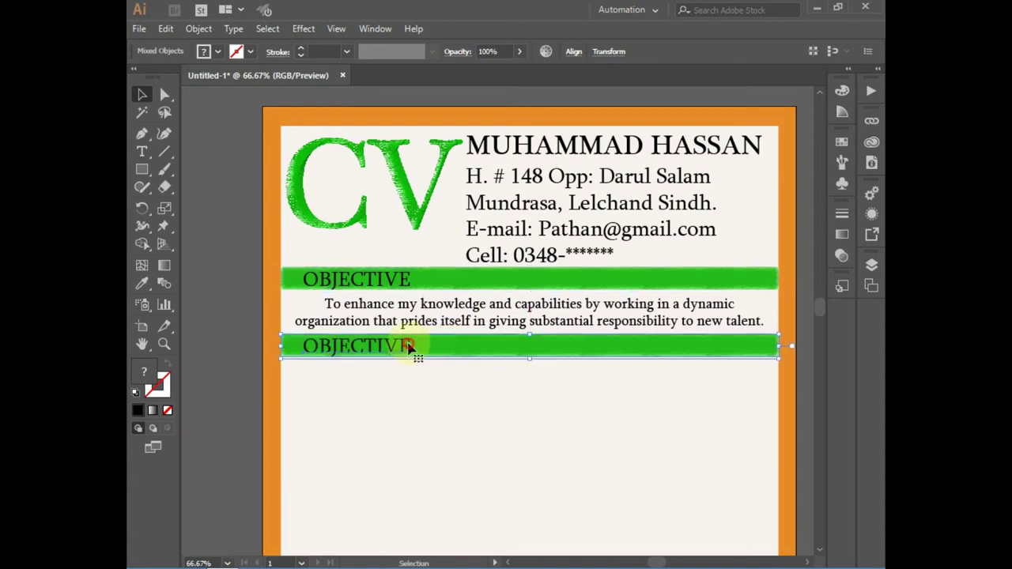
key("t")
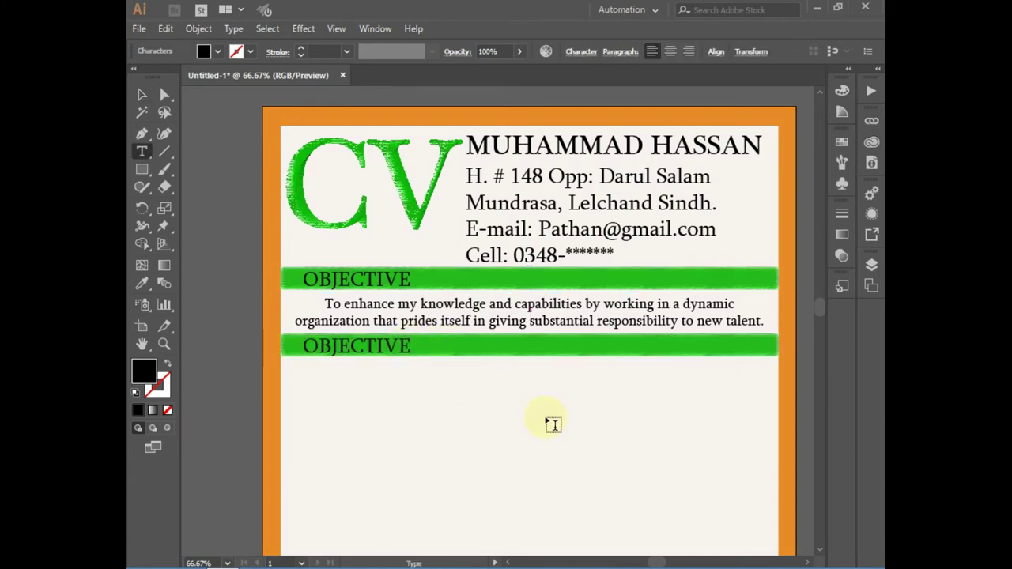
key("BackSpace")
key("BackSpace")
key("BackSpace")
key("BackSpace")
type("PER")
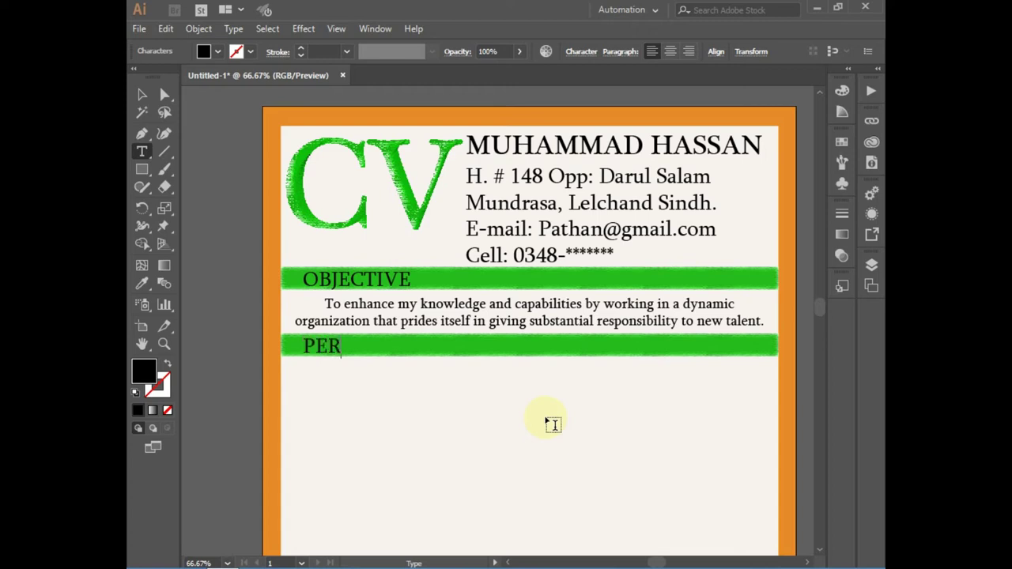
type("SONAL")
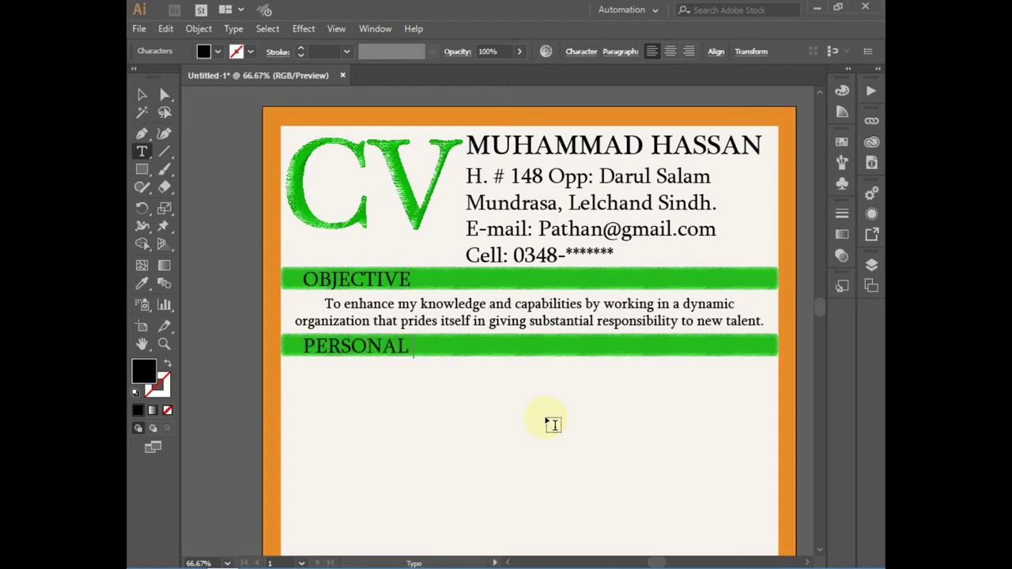
type(" INFORMATION")
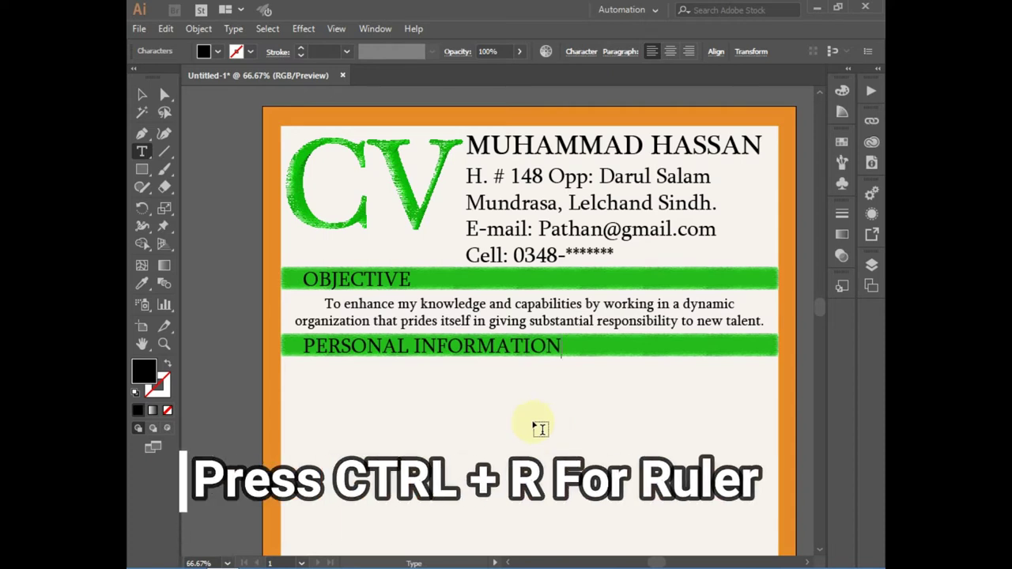
type(":")
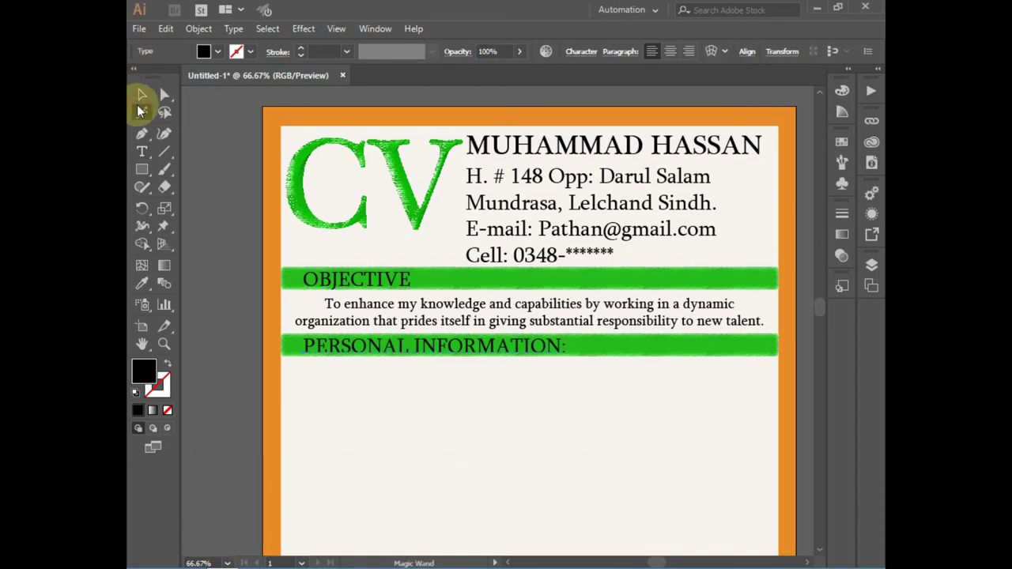
Start a new label text under PERSONAL INFORMATION with 'Fa' and zoom in on it
left_click(143, 94)
left_click(344, 393)
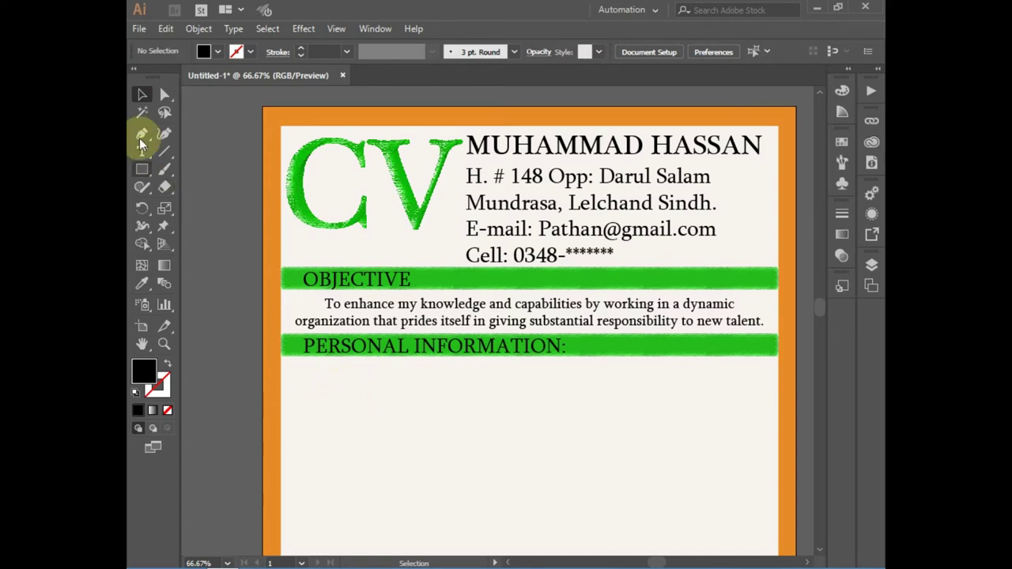
left_click(144, 152)
left_click(305, 382)
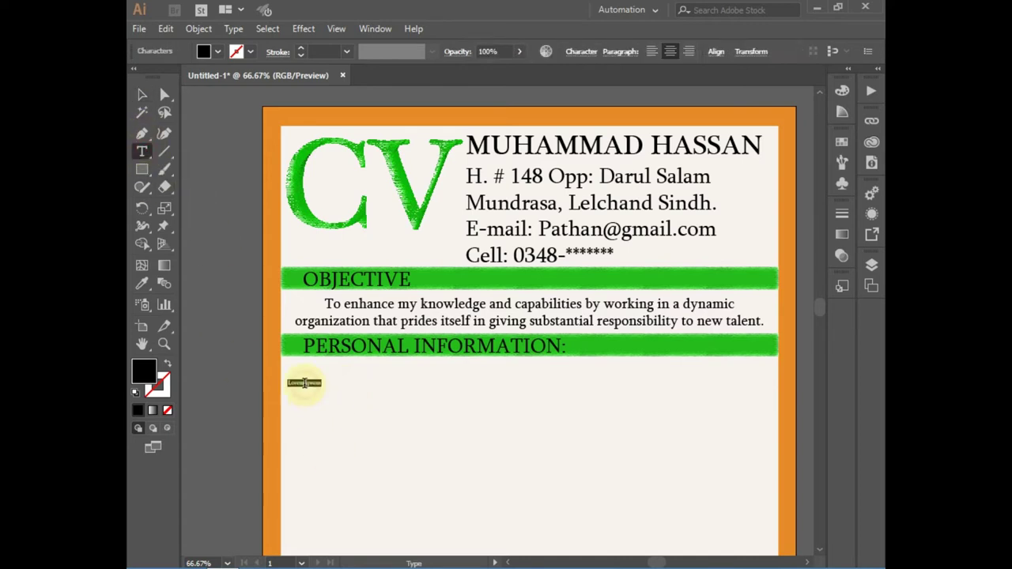
key("BackSpace")
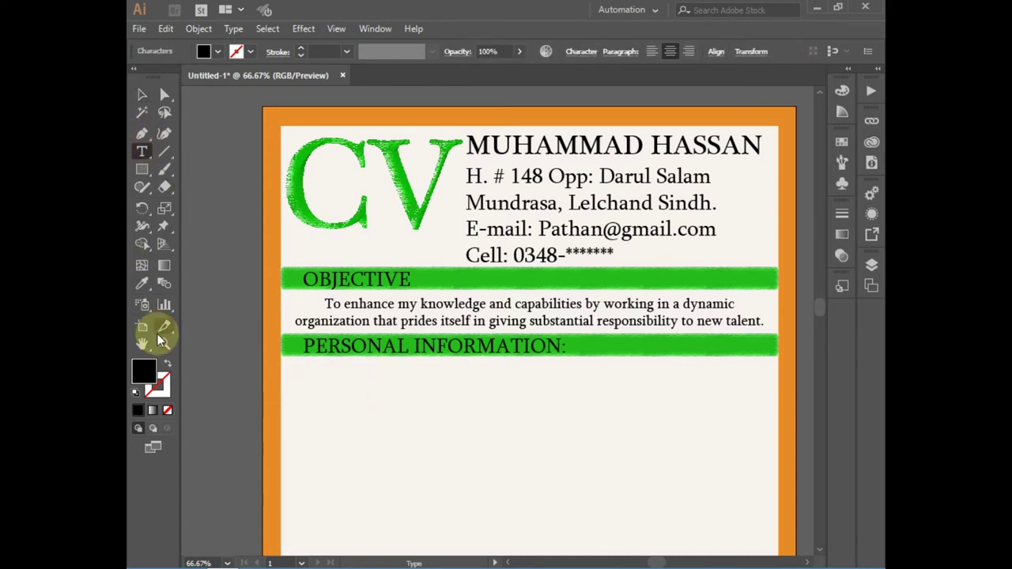
type("Fa")
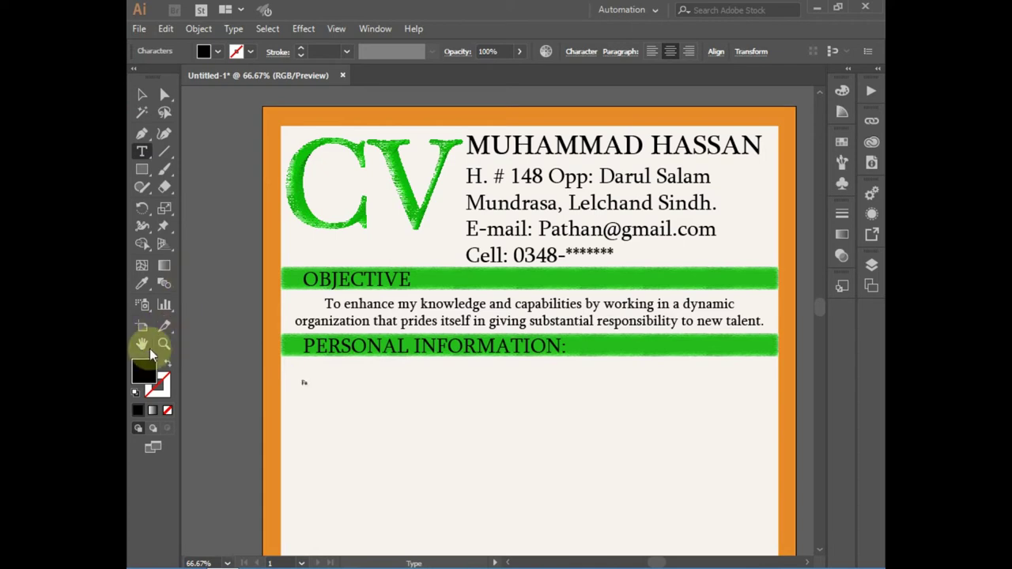
left_click(164, 344)
left_click(503, 404)
left_click(332, 271)
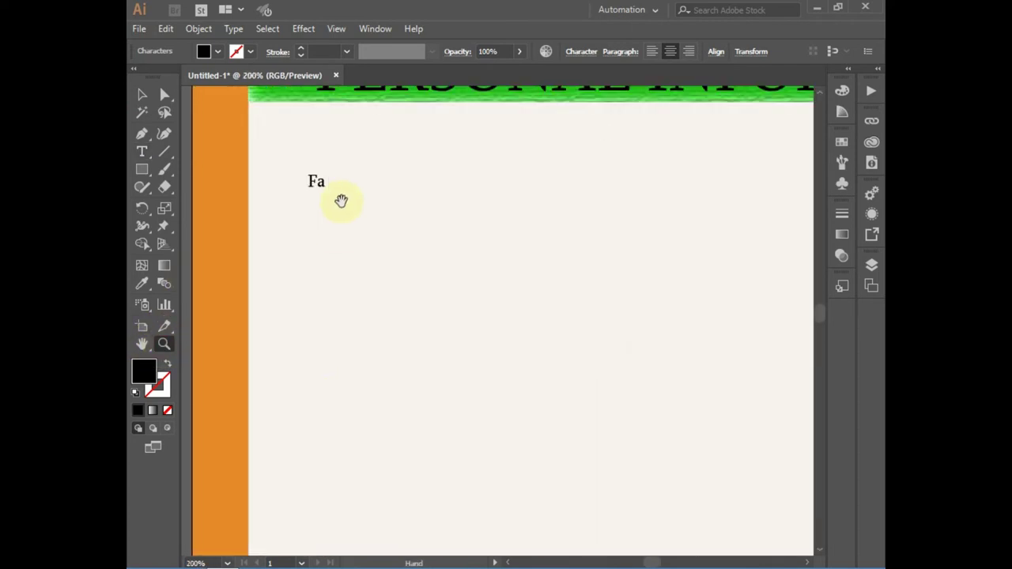
left_click(327, 261)
Complete the first label as 'Father Name', removing stray spaces
key("t")
left_click(519, 329)
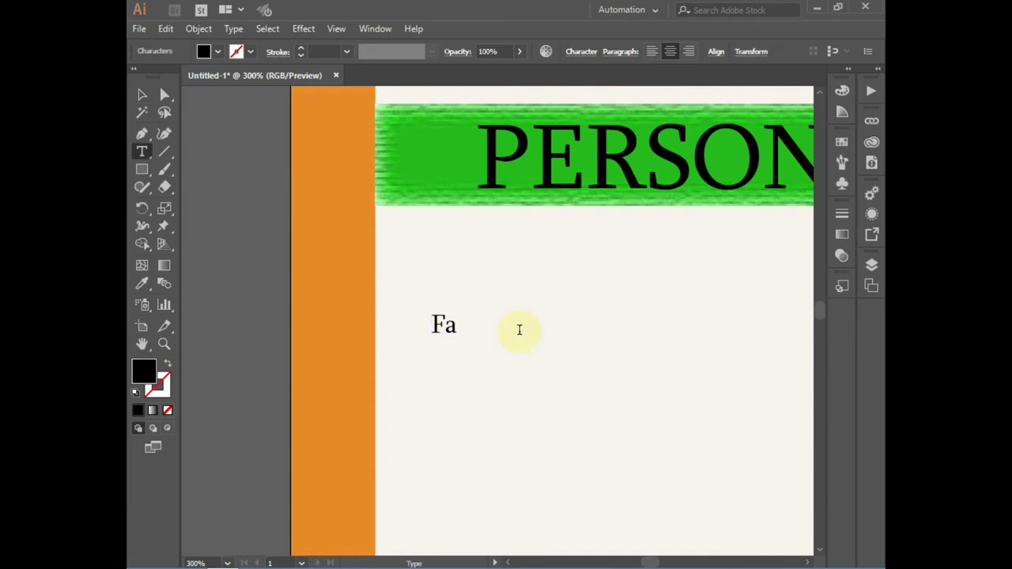
key("BackSpace")
key("BackSpace")
key("BackSpace")
type("ther")
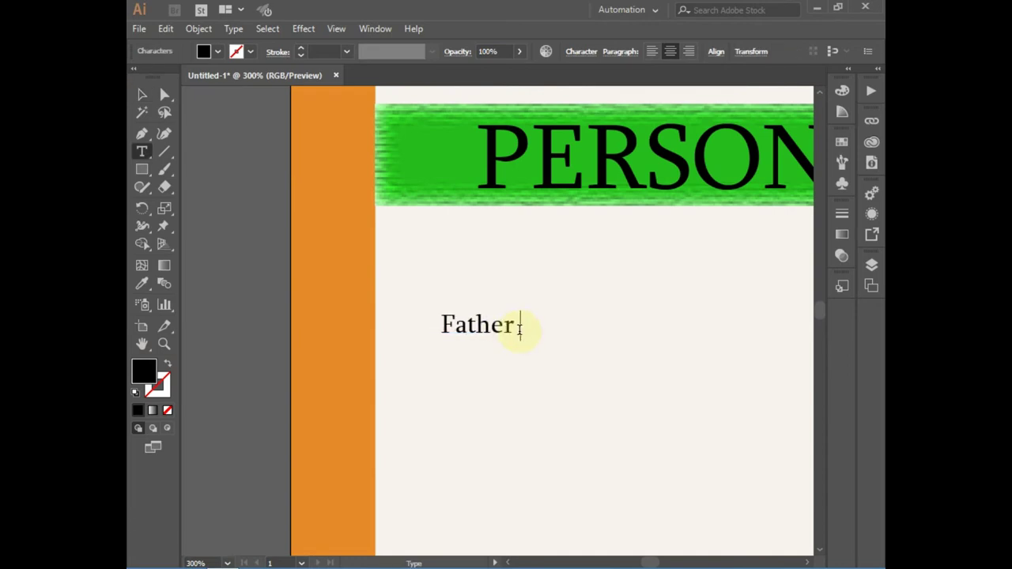
type(" Name")
key("BackSpace")
key("Return")
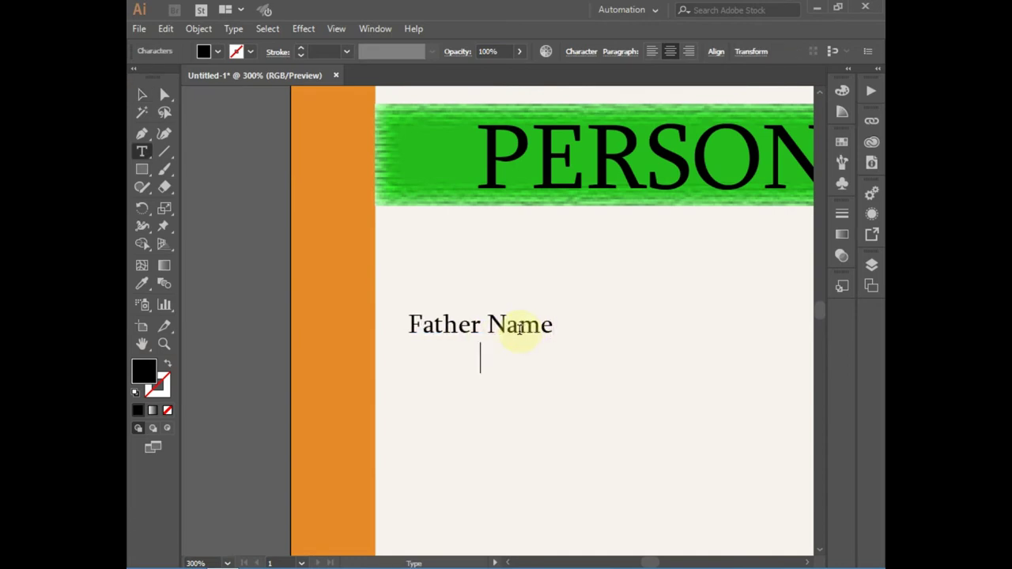
Add the labels 'Surname' and 'Date of Birth' on new lines, fixing typos
type("su")
key("BackSpace")
key("BackSpace")
type("Surna")
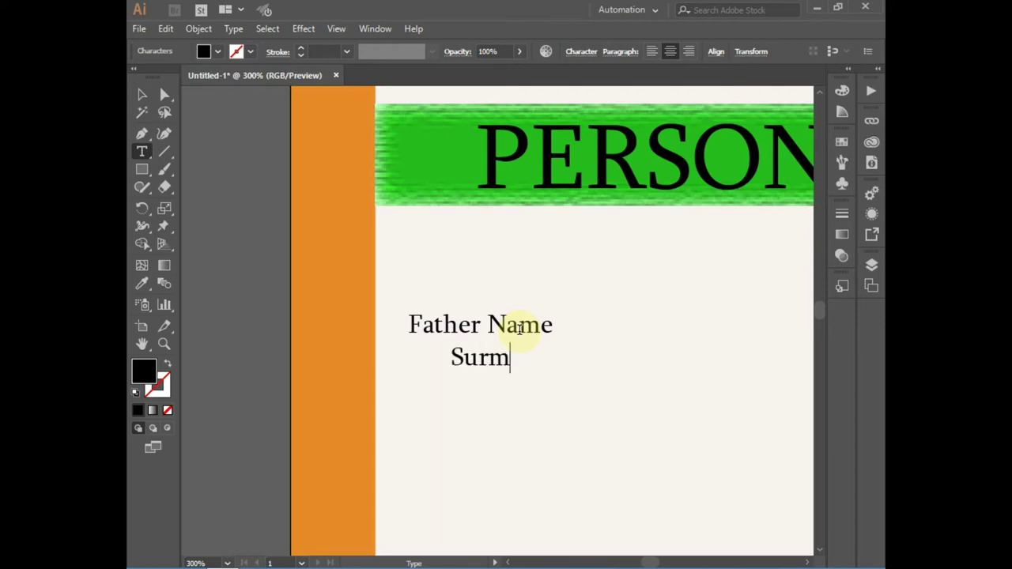
type("me")
key("Return")
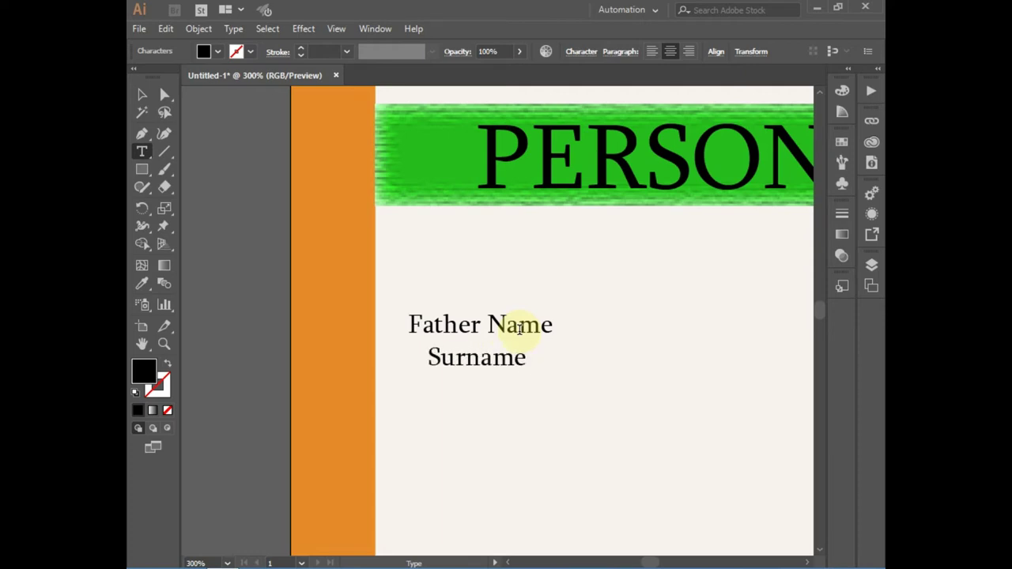
type("Date of")
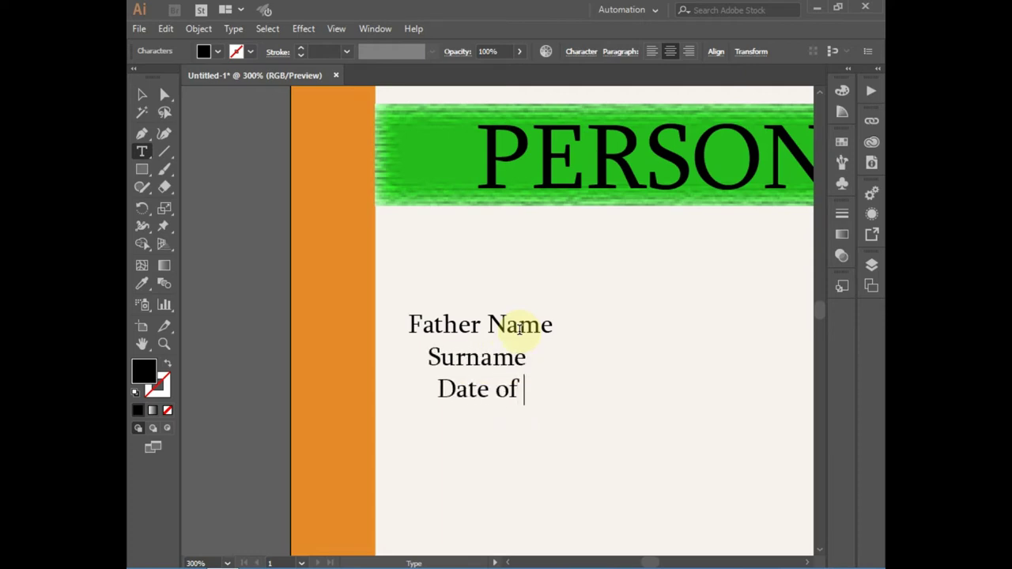
type(" Bi")
key("BackSpace")
key("BackSpace")
key("BackSpace")
type("Bit")
key("BackSpace")
type("rth")
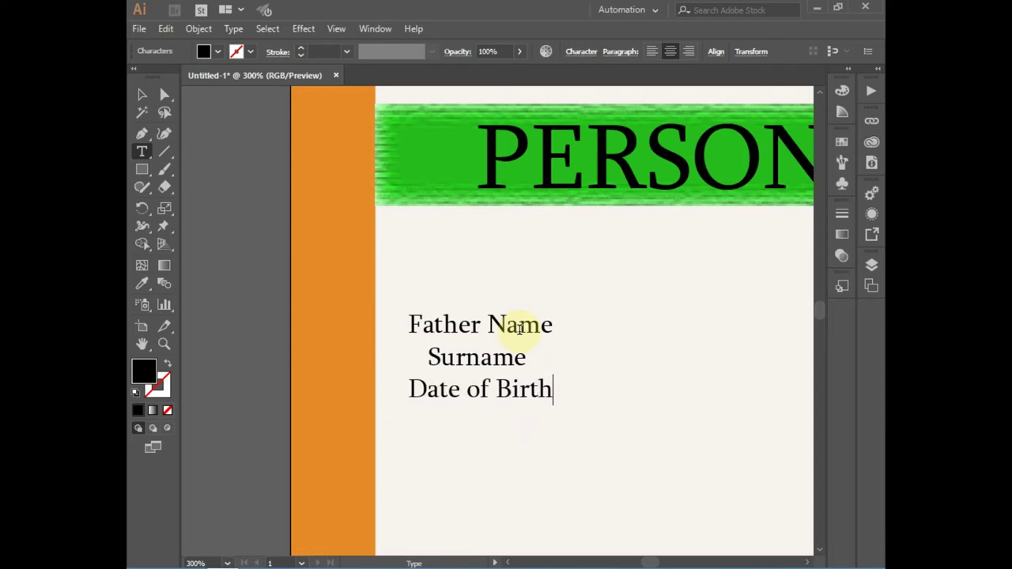
key("Return")
Add the labels 'NIC NO', 'Religion', 'Domicile' and 'Nationality' on successive lines
type("NI")
type("C NO")
key("Return")
type("Re")
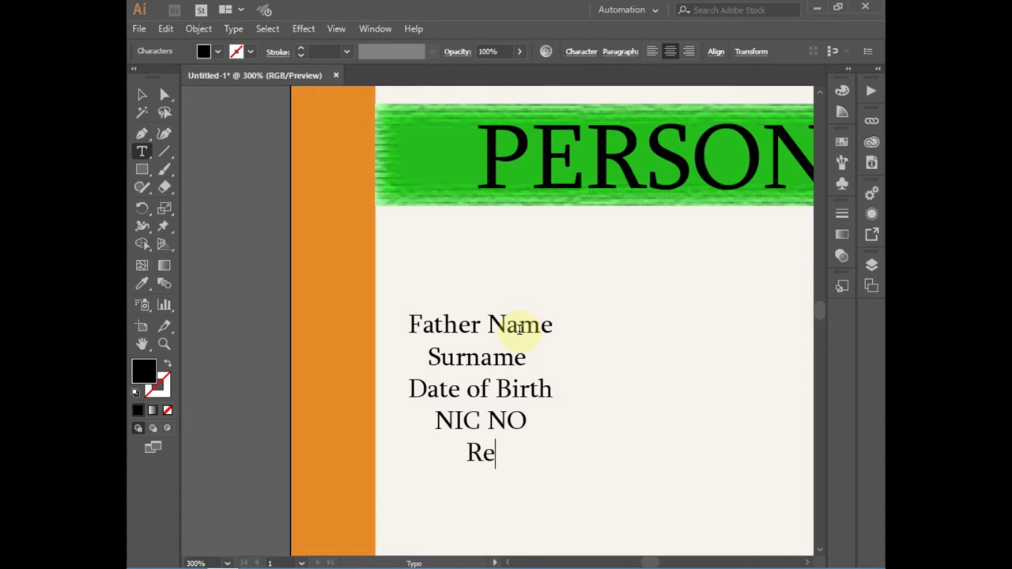
type("lation")
key("BackSpace")
key("BackSpace")
key("BackSpace")
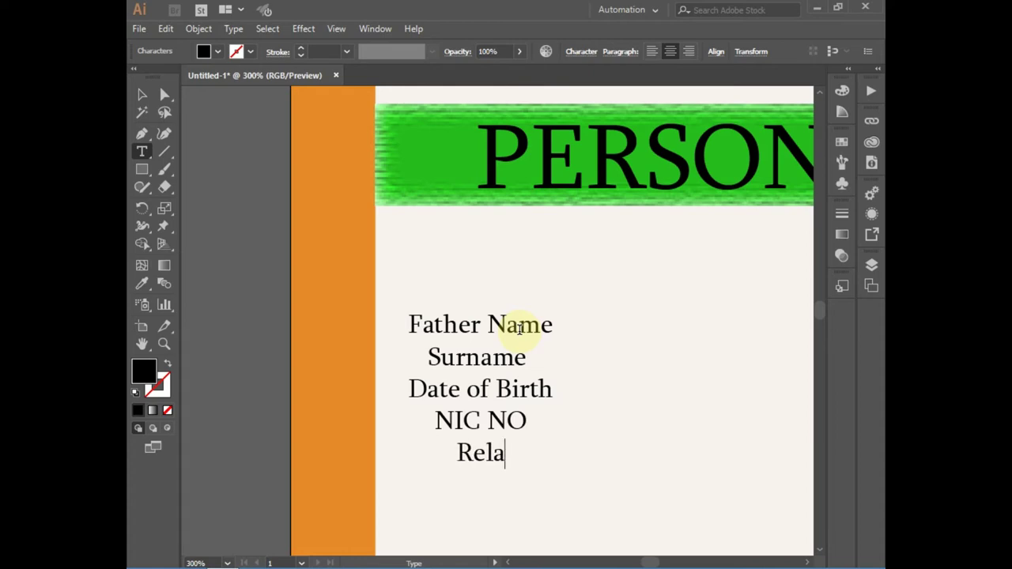
key("BackSpace")
type("igion")
key("Return")
type("Do")
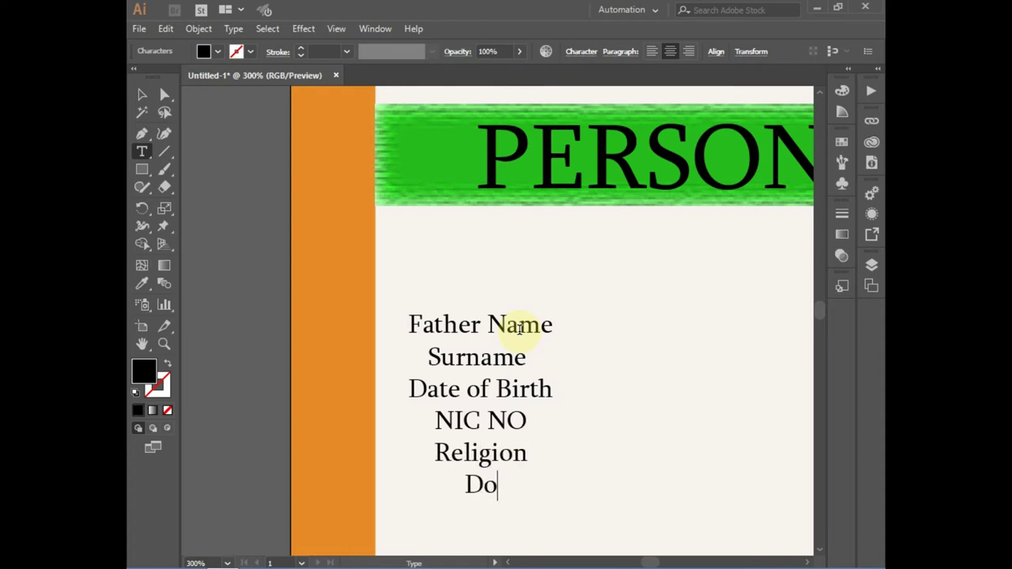
type("micile")
key("Return")
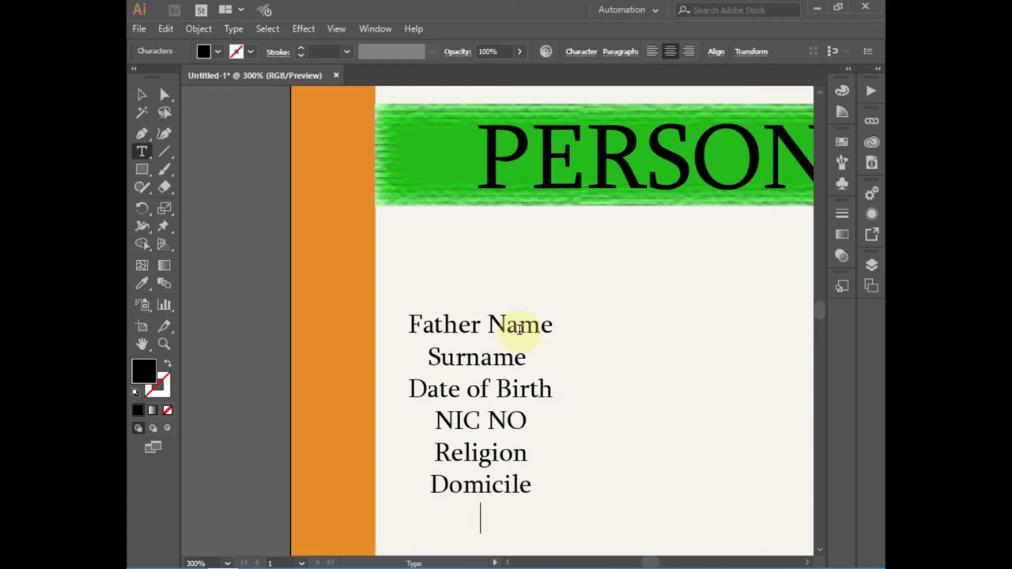
type("Nation")
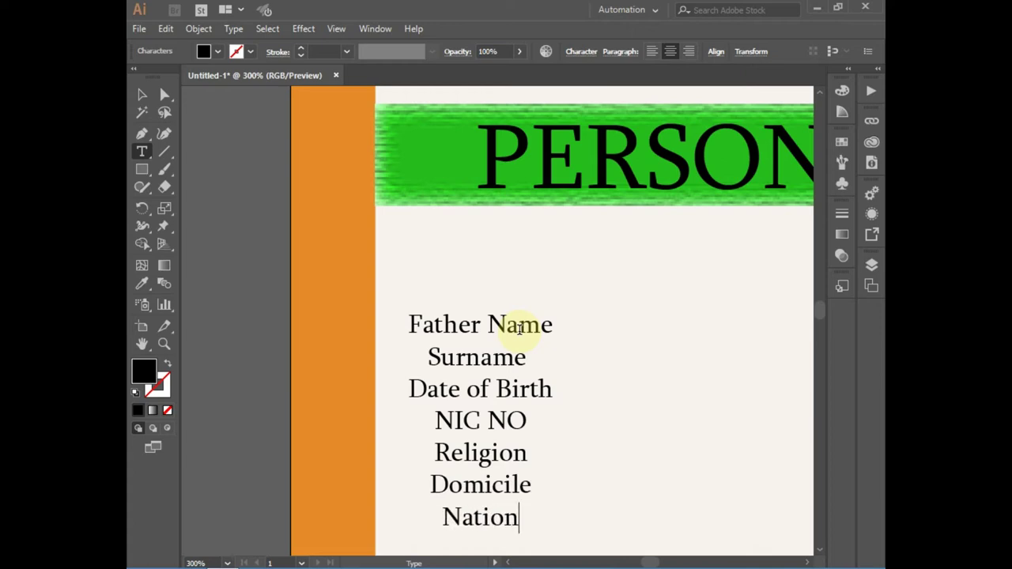
type("ality")
Add the final label 'Marital status', correcting the 'Martial' typo, and exit text editing
key("Return")
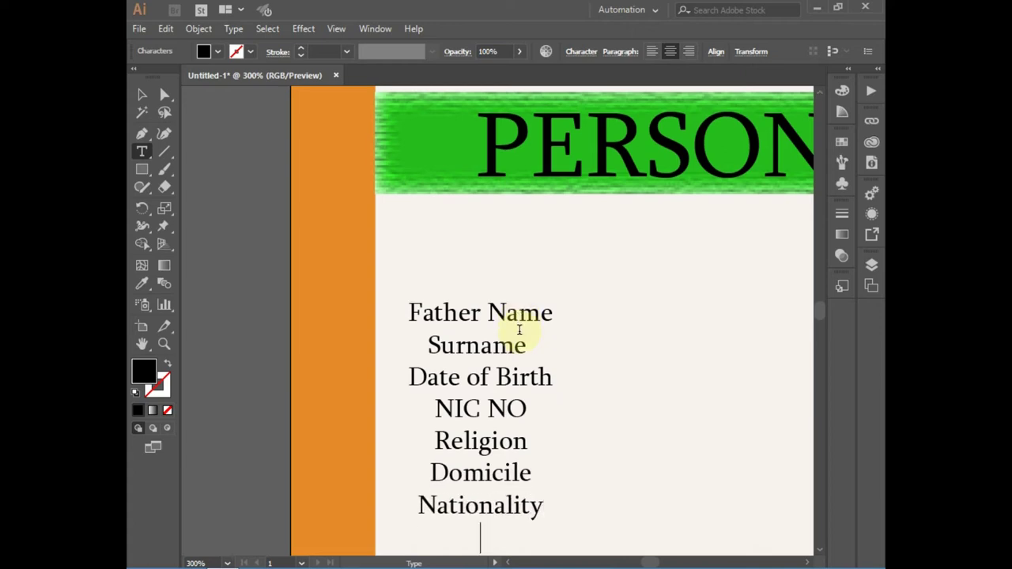
type("Martial")
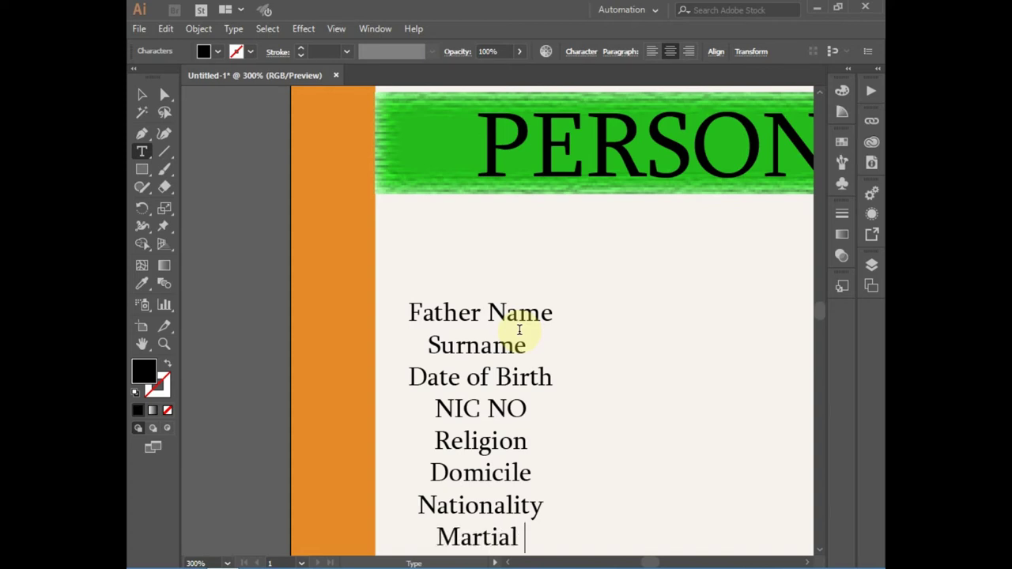
key("BackSpace")
key("BackSpace")
key("BackSpace")
type("ital ")
type("status")
key("BackSpace")
key("BackSpace")
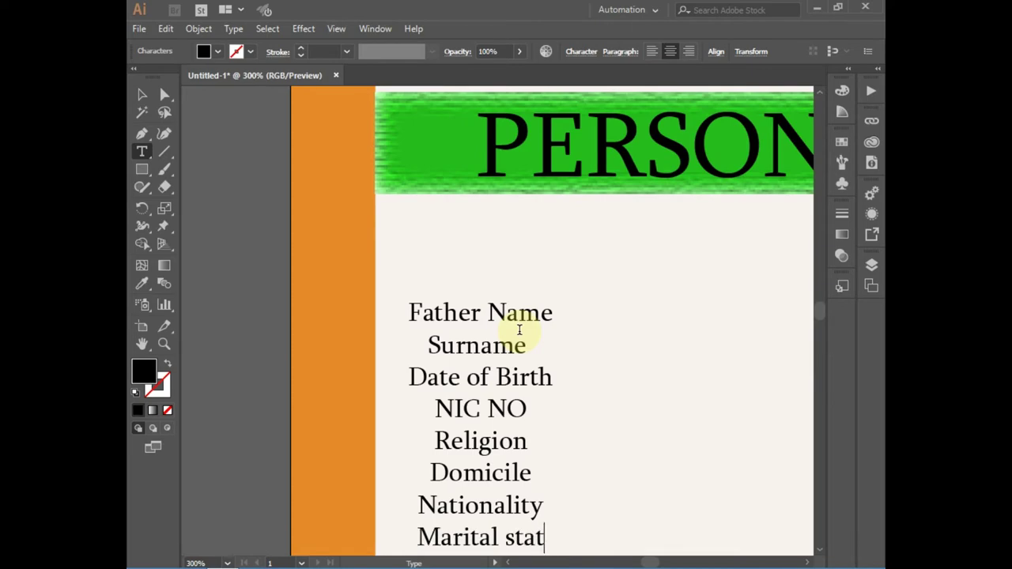
type("us")
key("Escape")
Left-align the label list, move it up under the heading bar and enlarge it
left_click(651, 52)
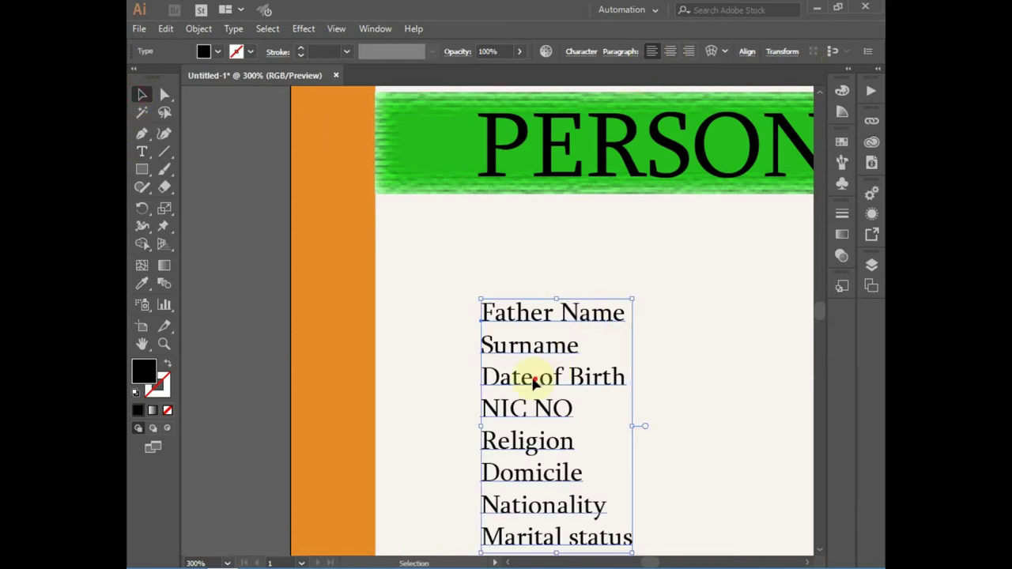
left_click_drag(534, 382, 454, 287)
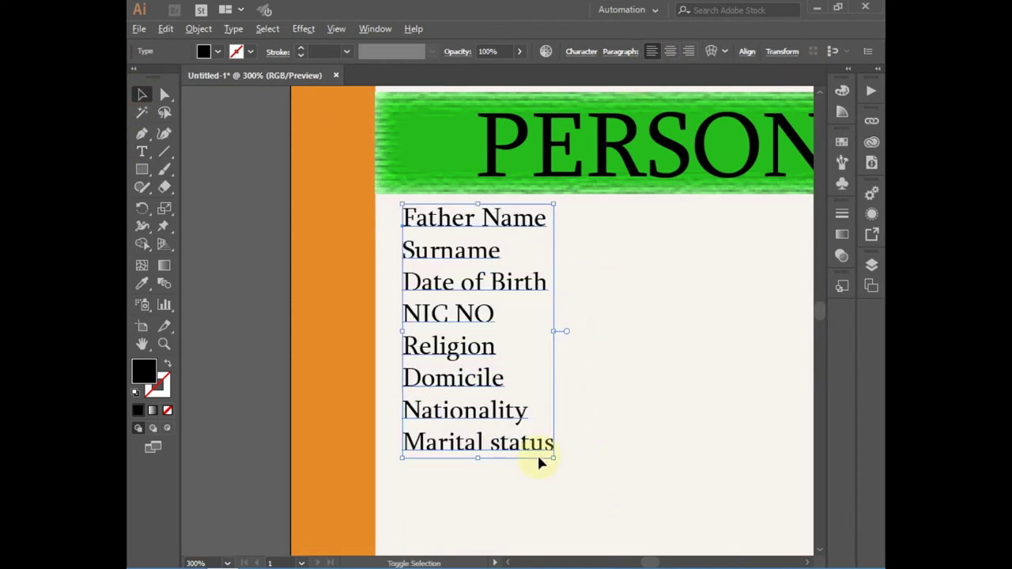
left_click_drag(537, 453, 593, 542)
left_click(664, 336)
key("z")
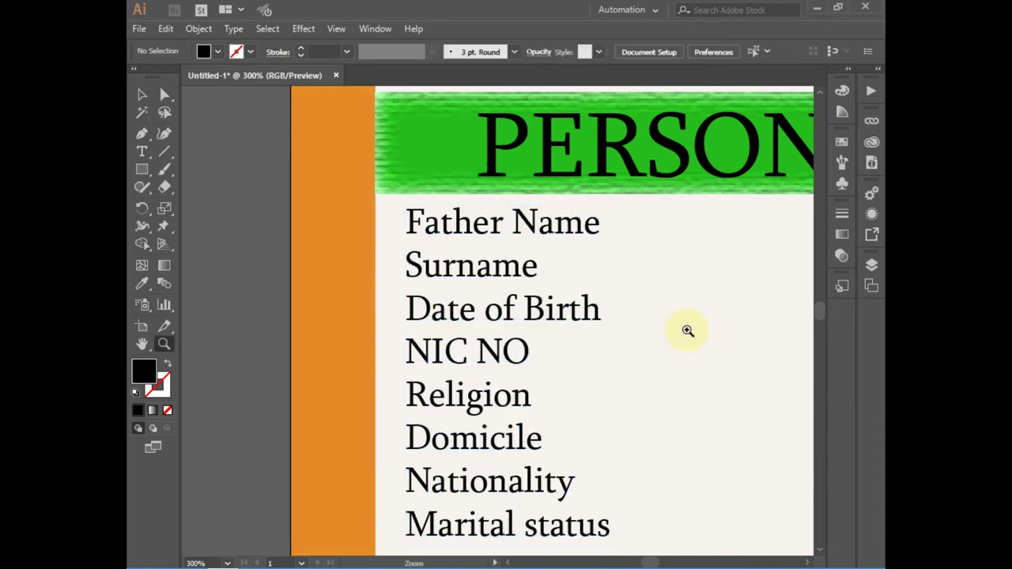
left_click(678, 332, "alt")
left_click(678, 332, "alt")
left_click(678, 332, "alt")
Scale the label list about 2.3 times and settle it beside the orange border
left_click(141, 95)
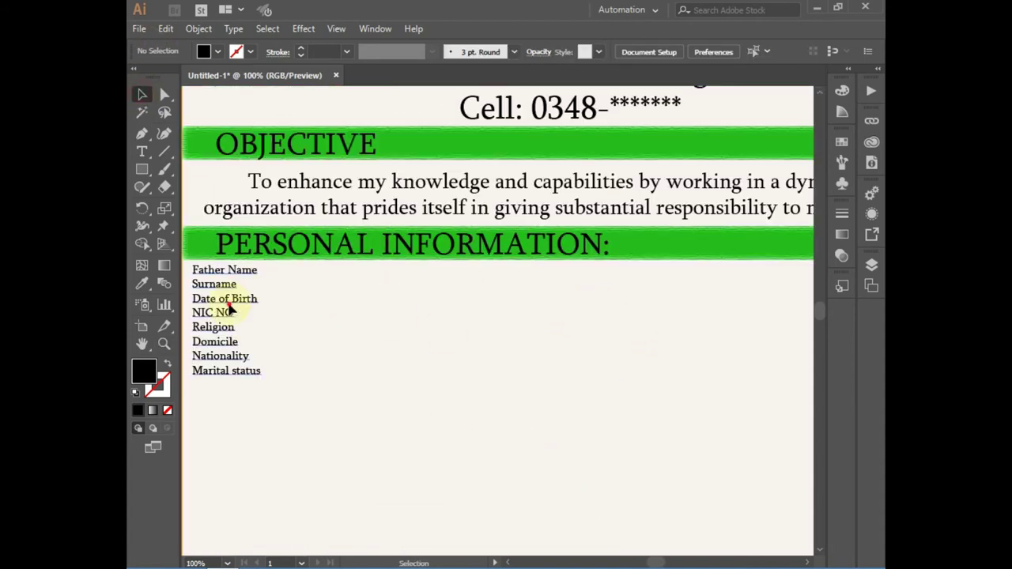
left_click(226, 302)
left_click_drag(261, 375, 354, 530)
mouse_move(395, 362)
left_mouse_down()
mouse_move(396, 384)
mouse_move(526, 309)
left_mouse_up()
left_click_drag(368, 346, 403, 324)
left_click(563, 332)
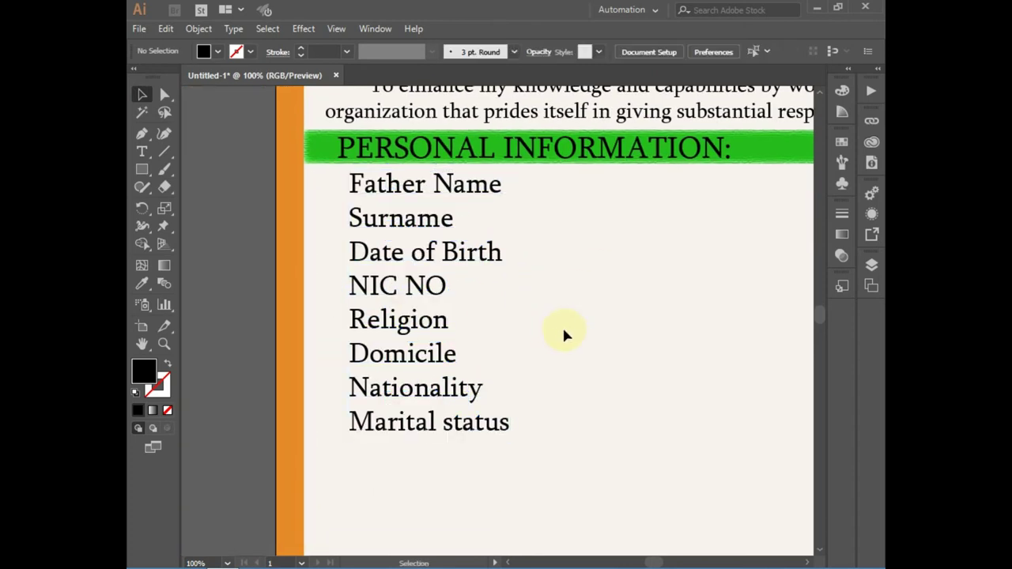
left_click_drag(618, 321, 467, 355)
left_click(142, 151)
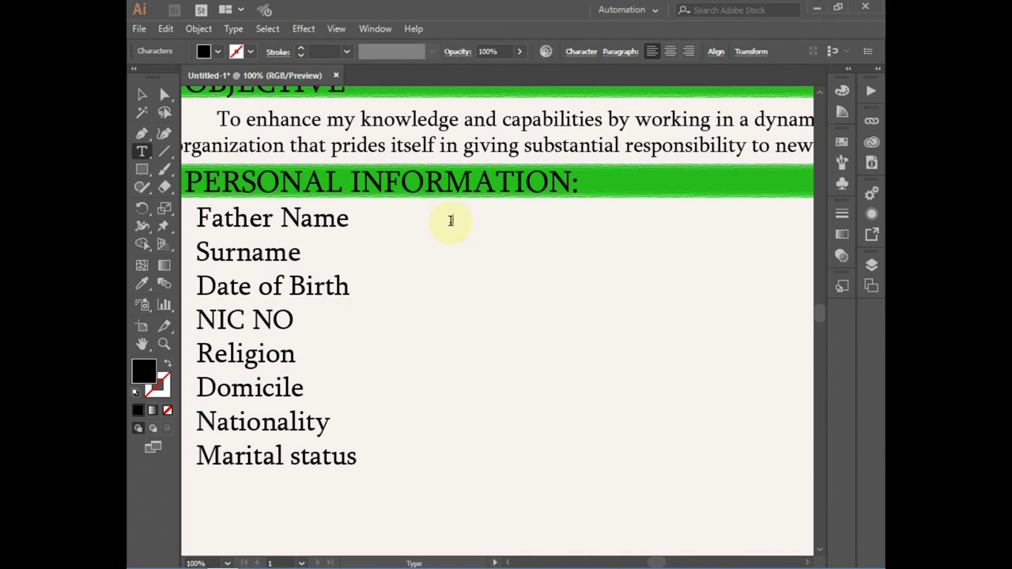
Add a colon column right of the labels, stretched and aligned so each row has one
left_click(450, 220)
left_click(141, 94)
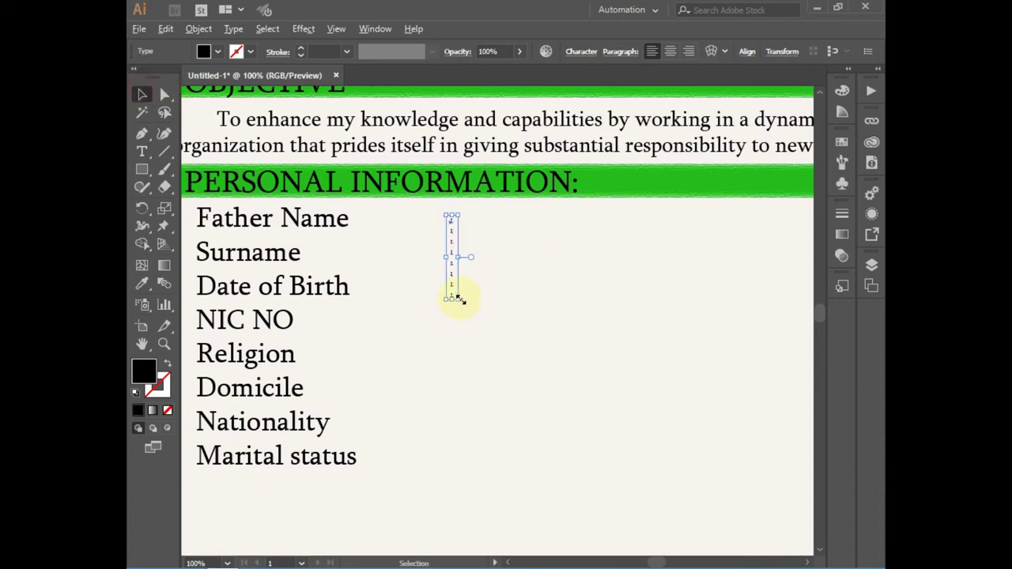
left_click_drag(458, 299, 467, 473)
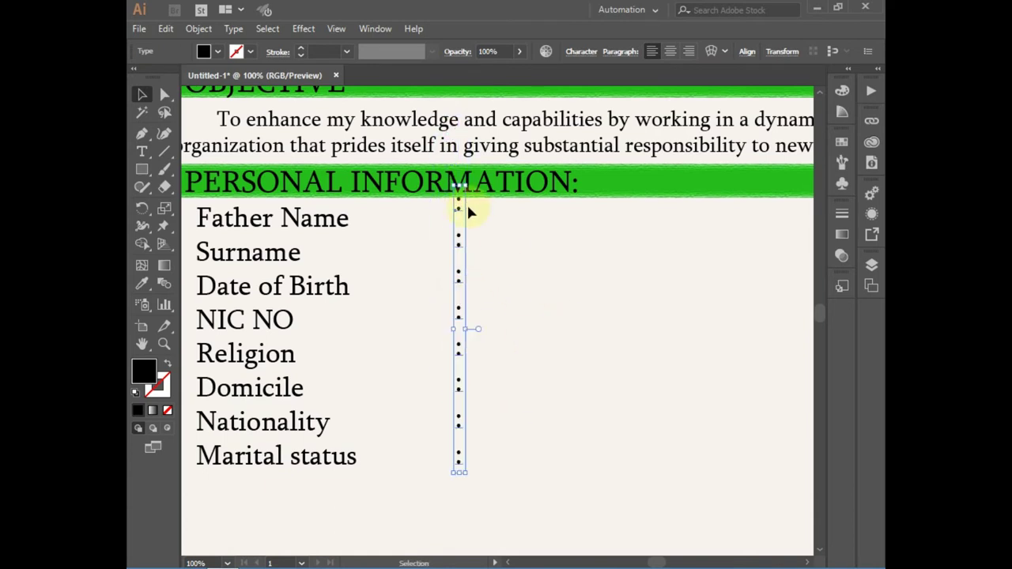
mouse_move(468, 211)
left_mouse_down()
mouse_move(468, 240)
mouse_move(461, 233)
left_mouse_up()
key("ctrl+r")
left_click(487, 231)
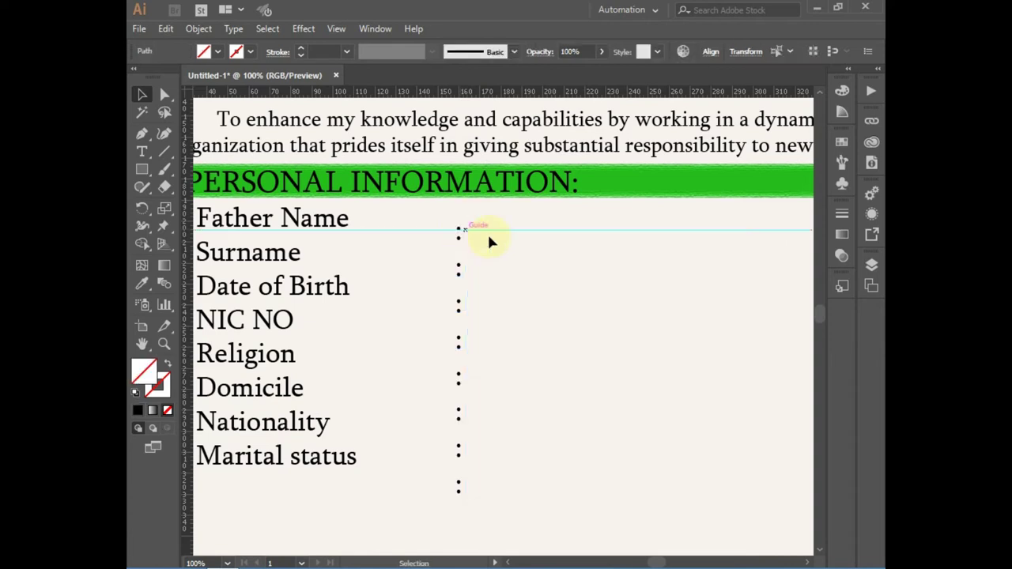
left_click_drag(474, 253, 464, 255)
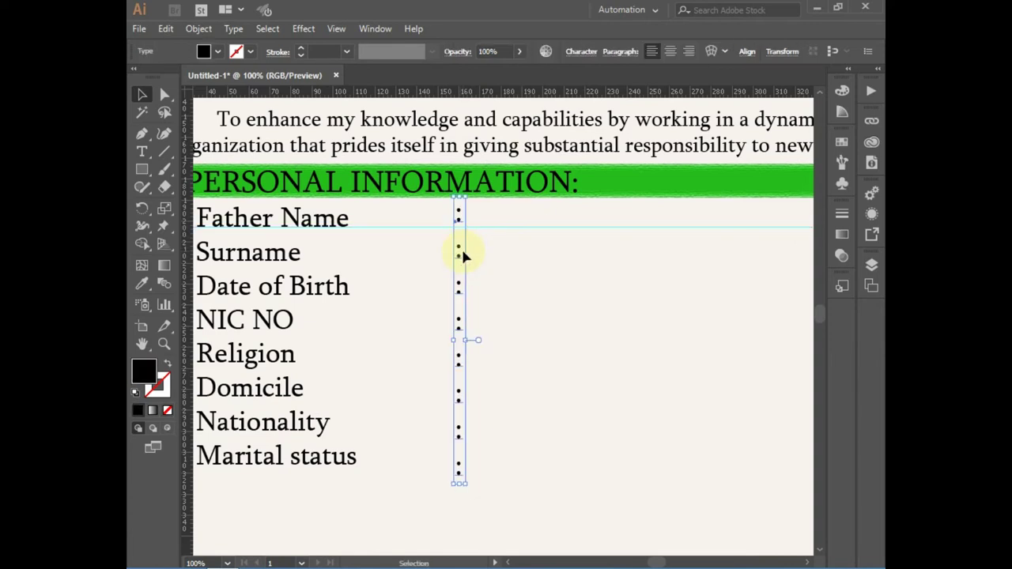
left_click(571, 256)
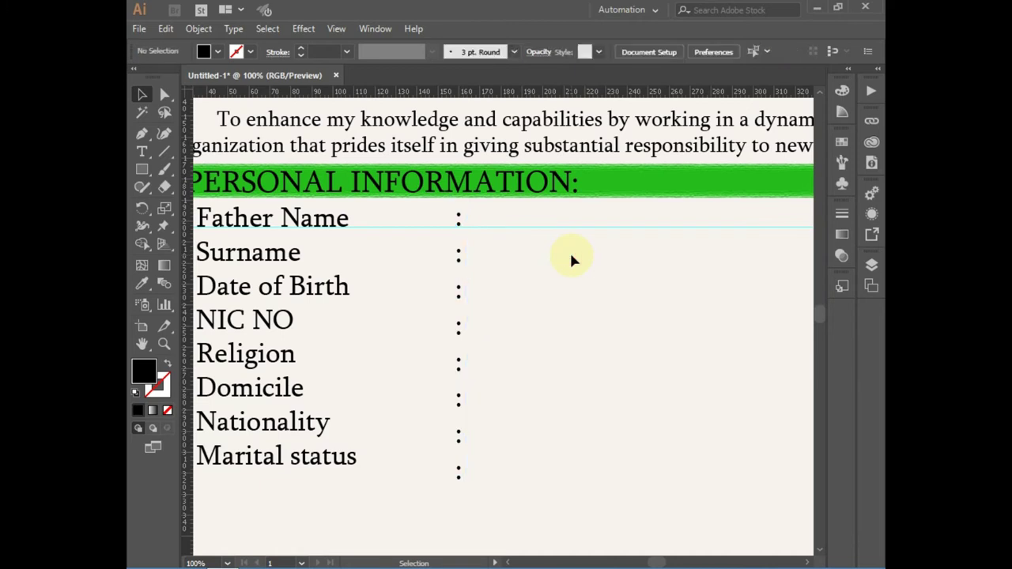
left_click(142, 151)
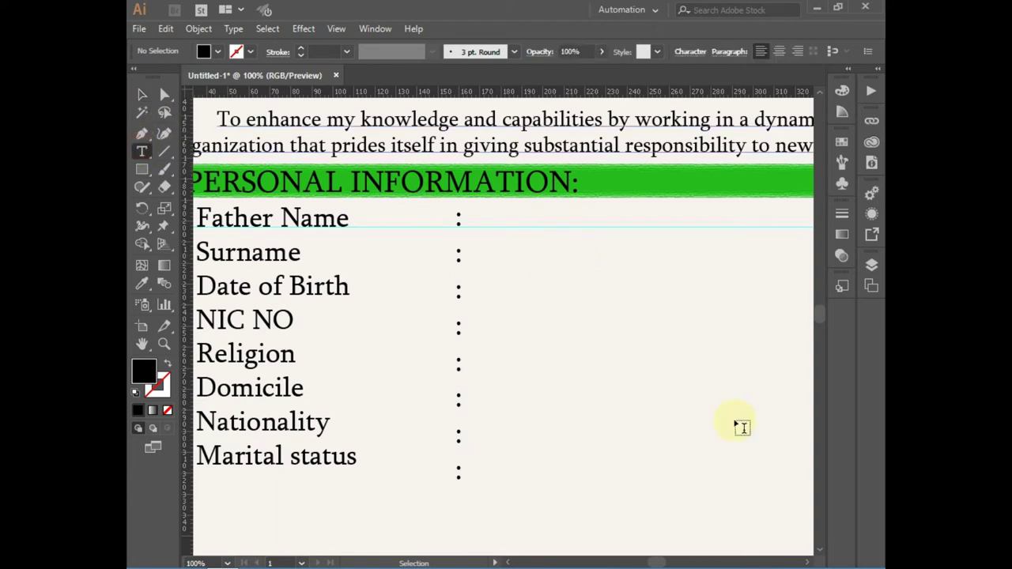
Type the eight personal values — name, surname, birth date, NIC, religion, domicile, nationality, marital status — right of the colons
left_click(546, 273)
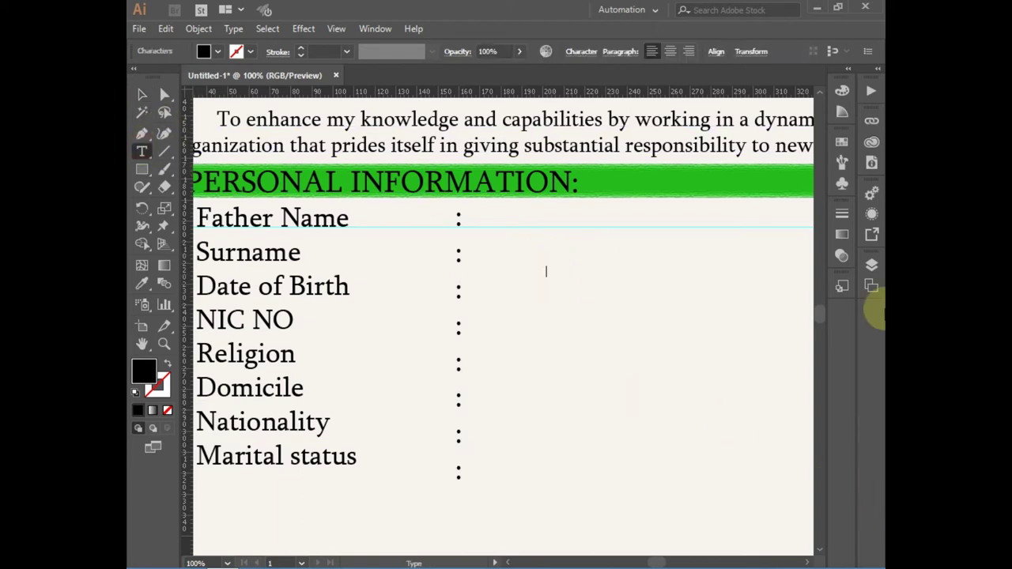
key("Return")
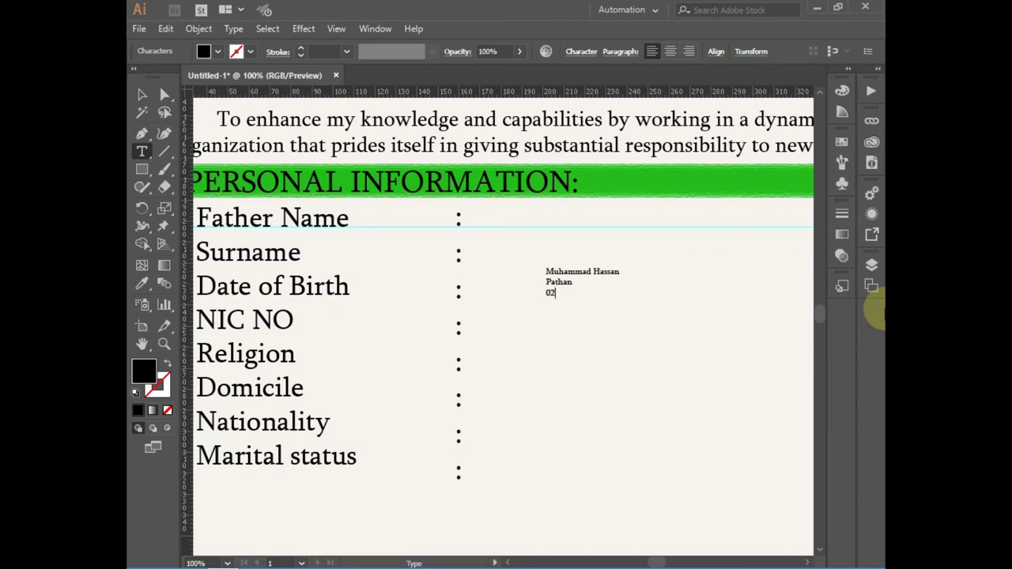
type("171")
type("Islam")
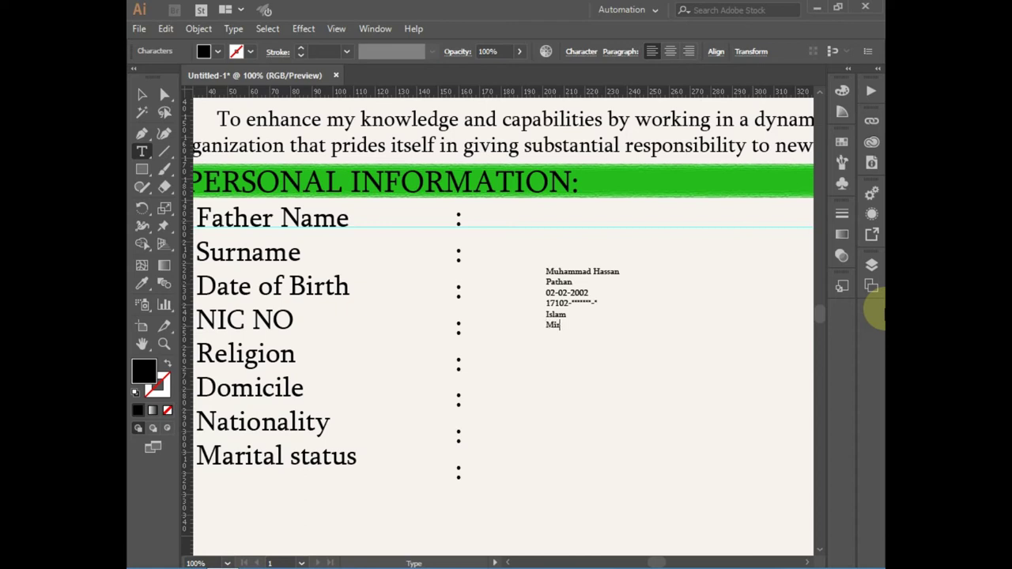
type("pu")
type("han")
type("Pakis")
type("tani")
type("gle")
Enlarge the details block to match the label size and place it beside the colons
left_click(141, 94)
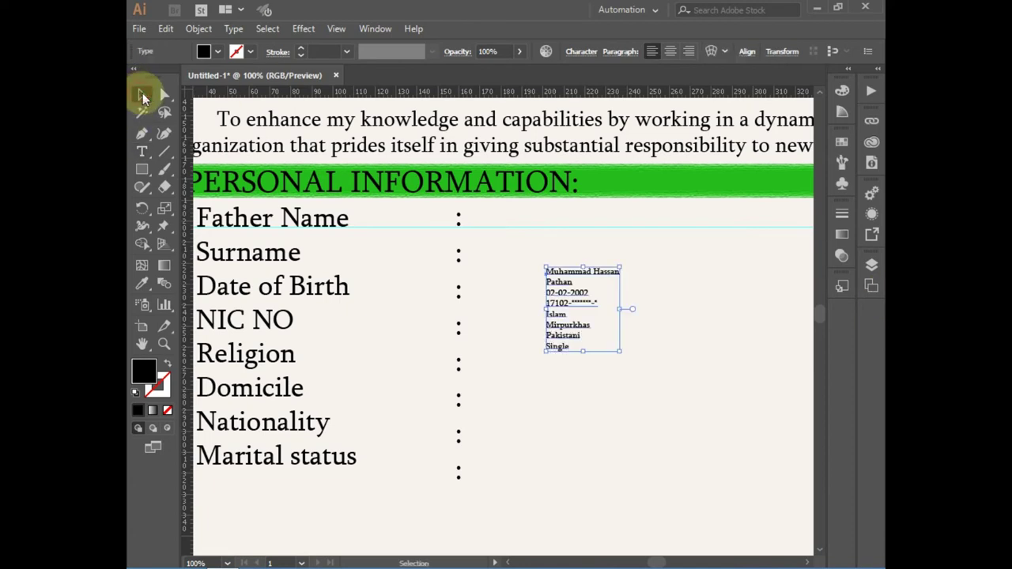
left_click_drag(620, 350, 691, 433)
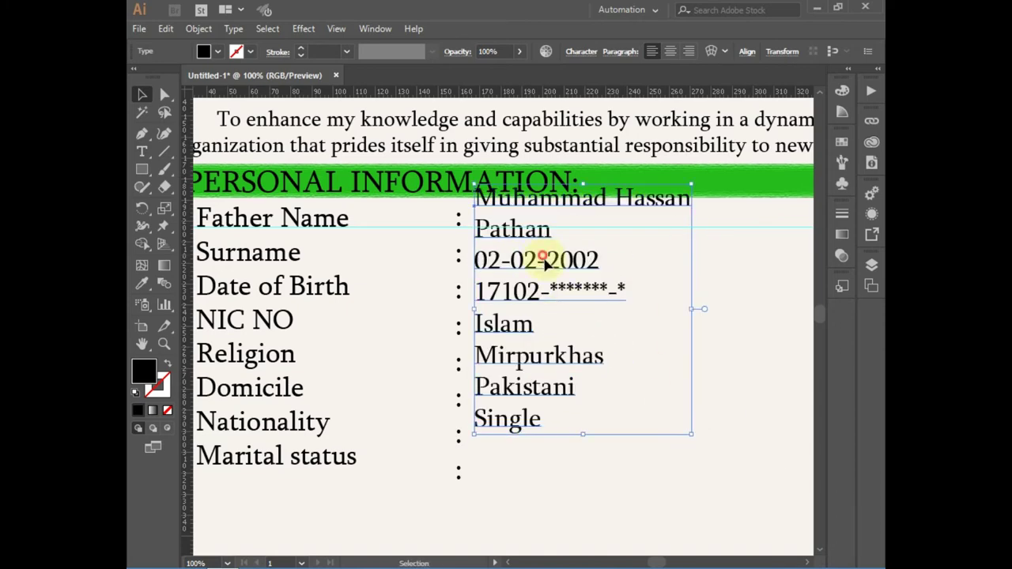
left_click_drag(543, 259, 552, 282)
mouse_move(639, 461)
left_mouse_down()
mouse_move(714, 479)
mouse_move(723, 495)
left_mouse_up()
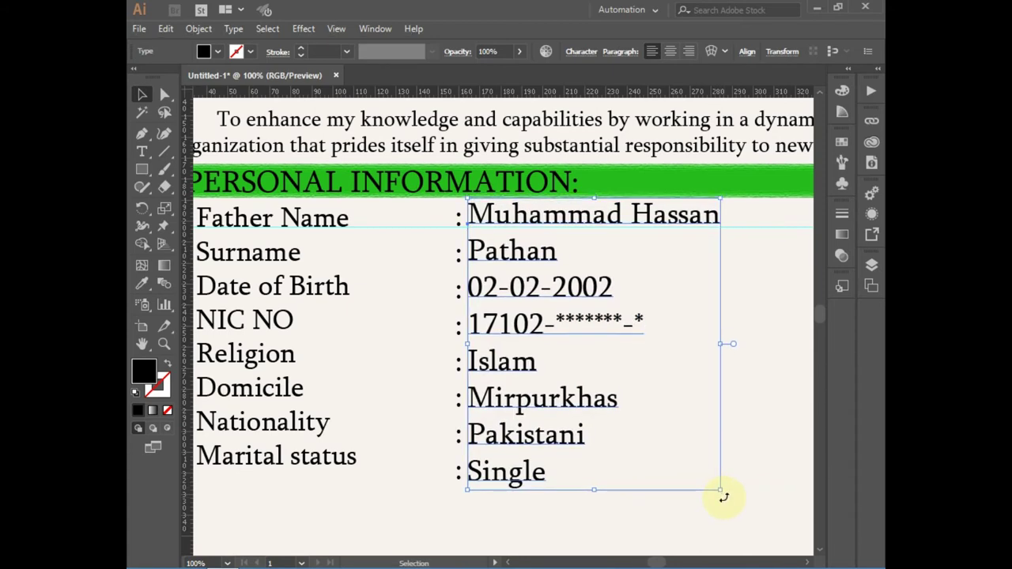
left_click_drag(592, 219, 727, 226)
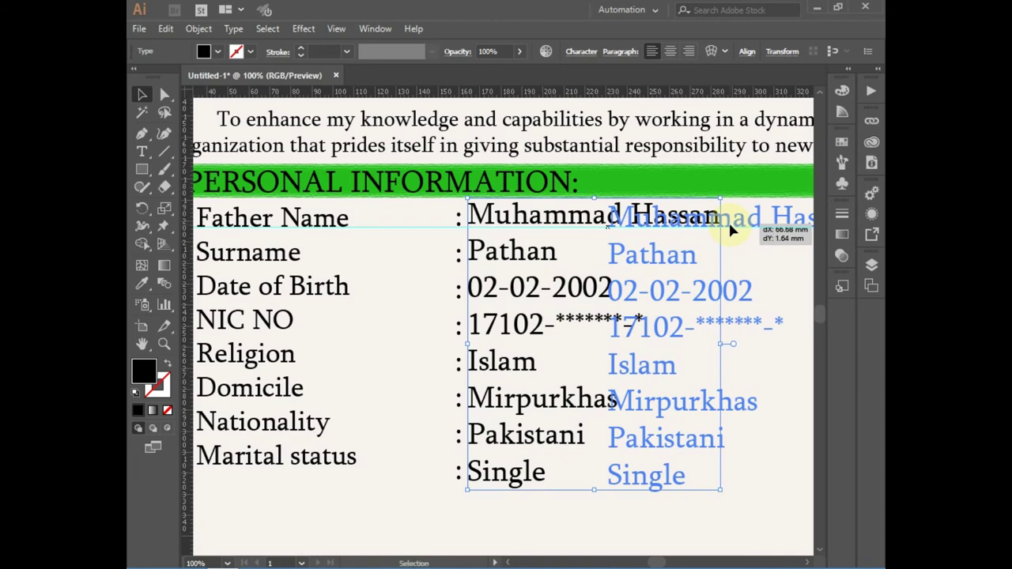
key("z")
key("ctrl+z")
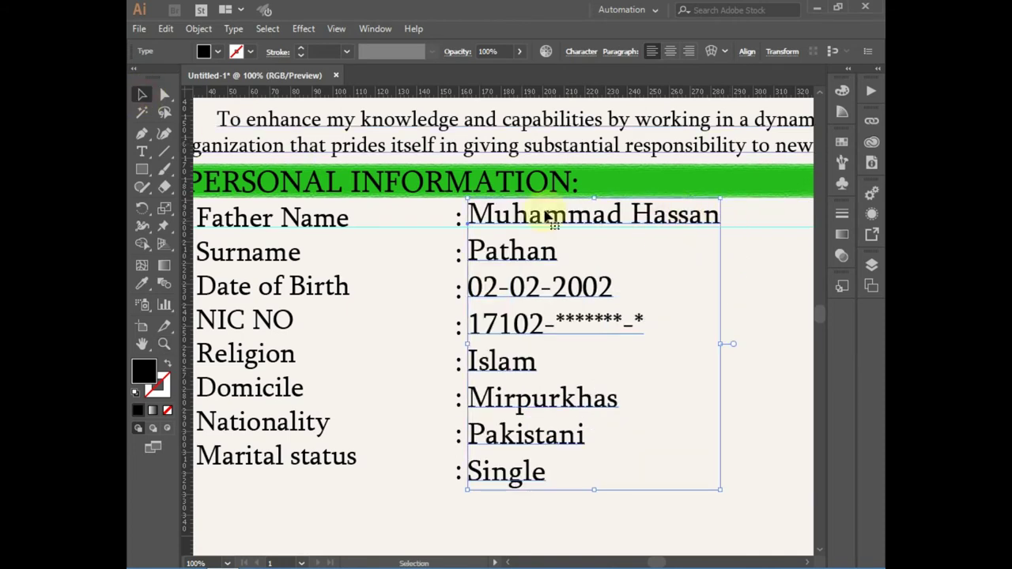
Move the details column farther right and shift the colon column slightly to align
left_click(618, 417, "alt")
key("v")
left_click(515, 202, "shift")
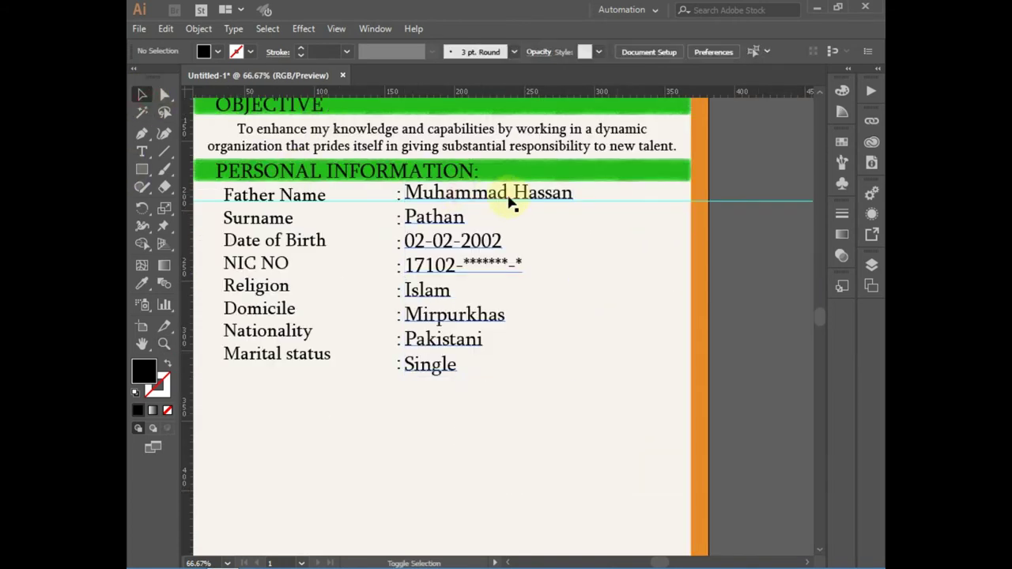
left_click(515, 204)
left_click_drag(515, 203, 608, 348)
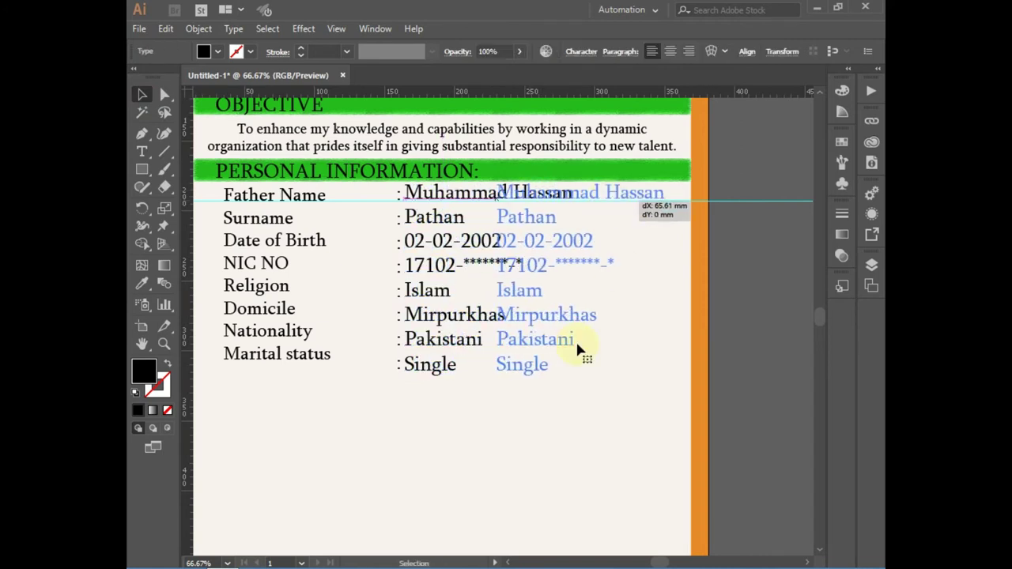
left_click(380, 267)
left_click_drag(397, 268, 405, 267)
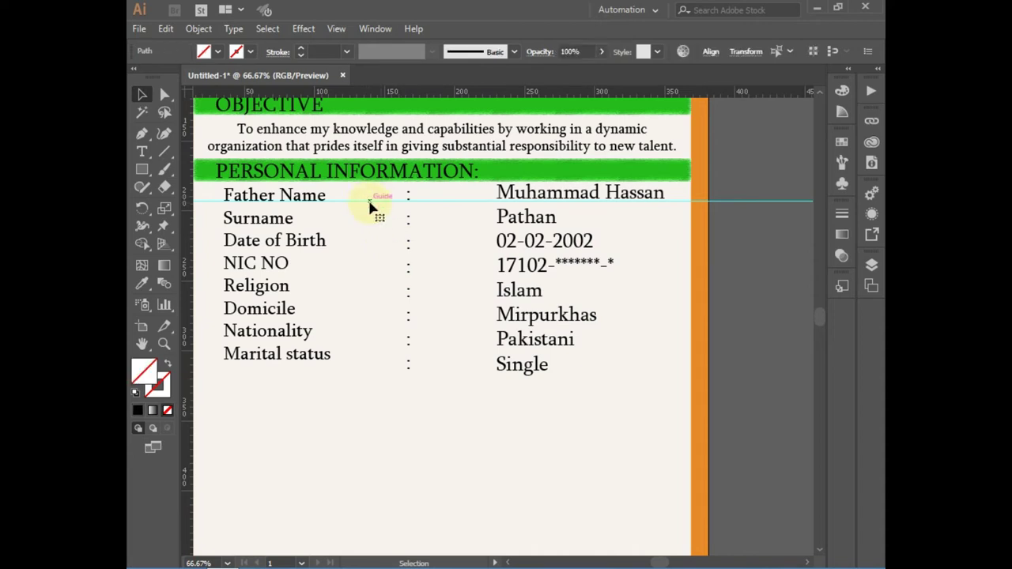
left_click(537, 194)
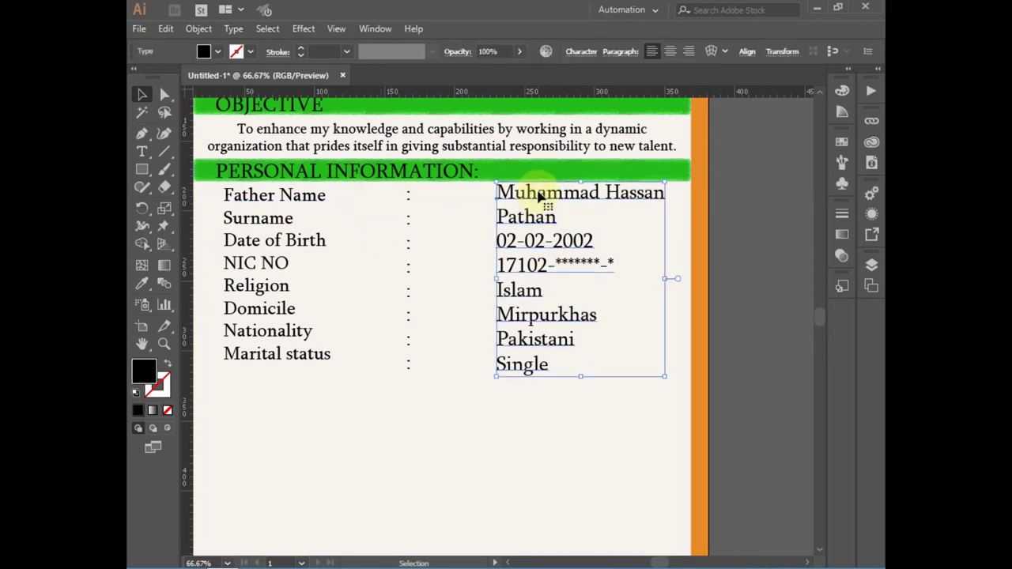
left_click(422, 448)
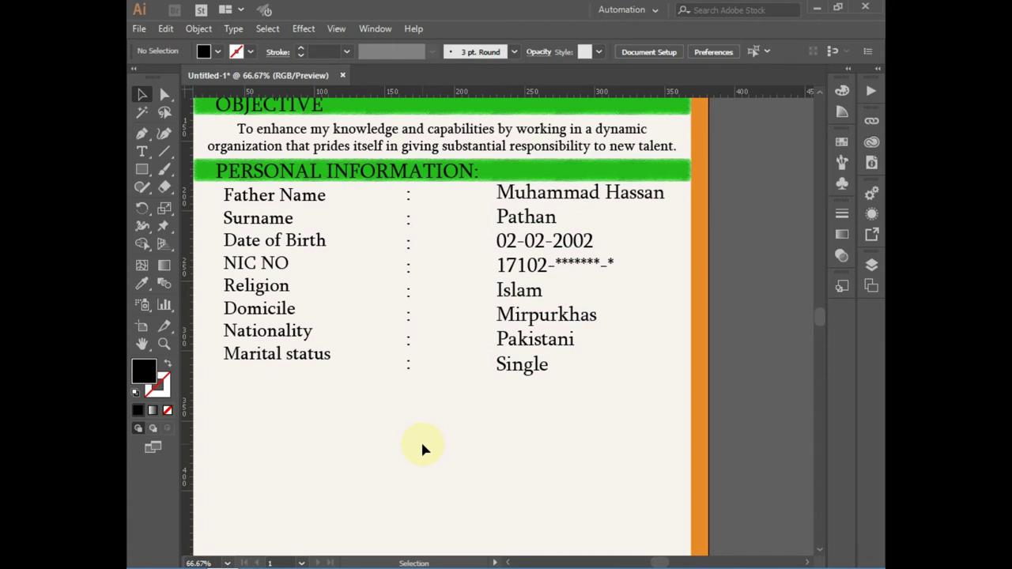
Duplicate the green PERSONAL INFORMATION bar below Marital status and retitle it 'QUALIFICATION:'
left_click(467, 171)
left_click_drag(475, 176, 465, 399, "alt")
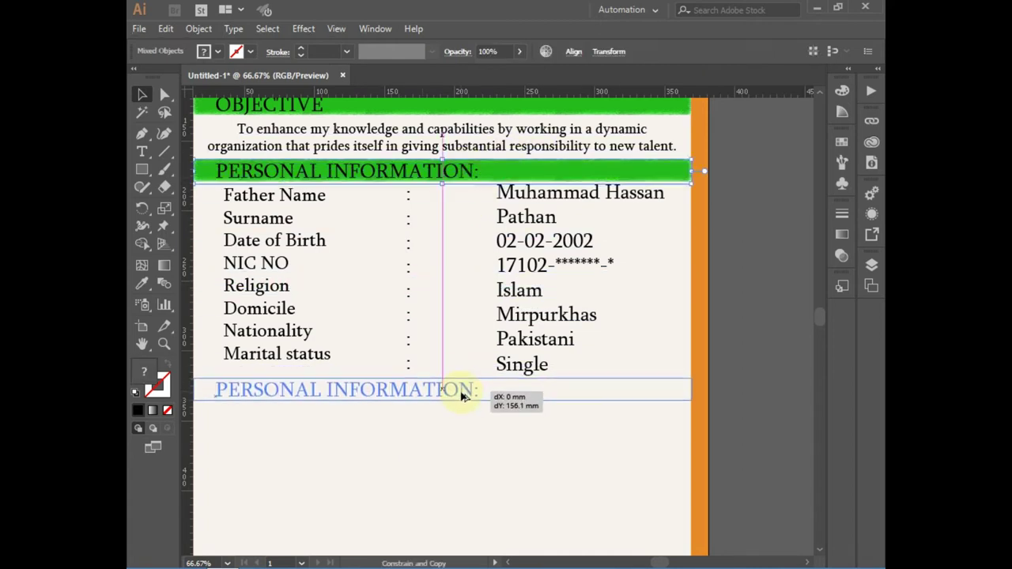
double_click(468, 394)
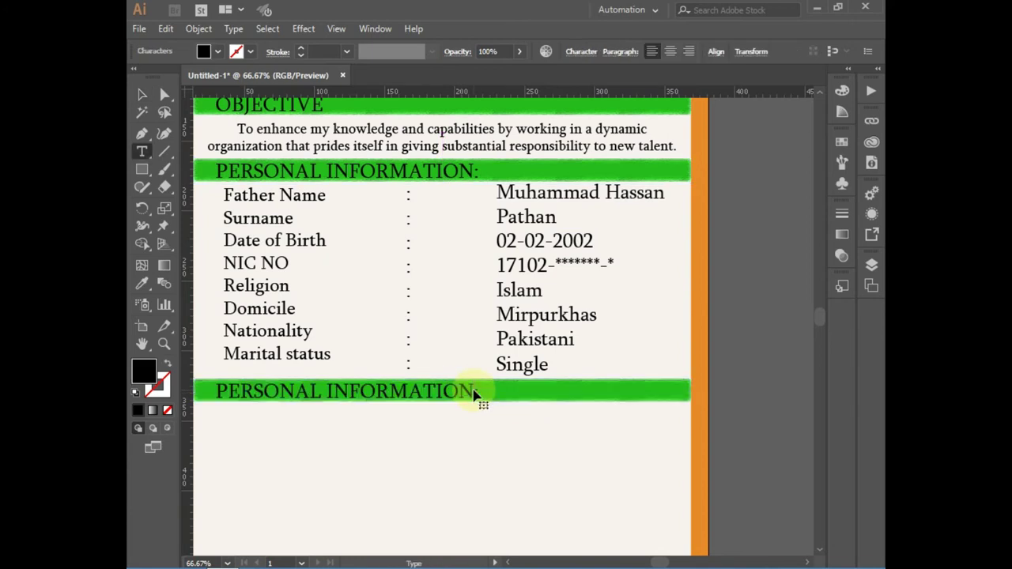
key("BackSpace")
key("BackSpace")
key("BackSpace")
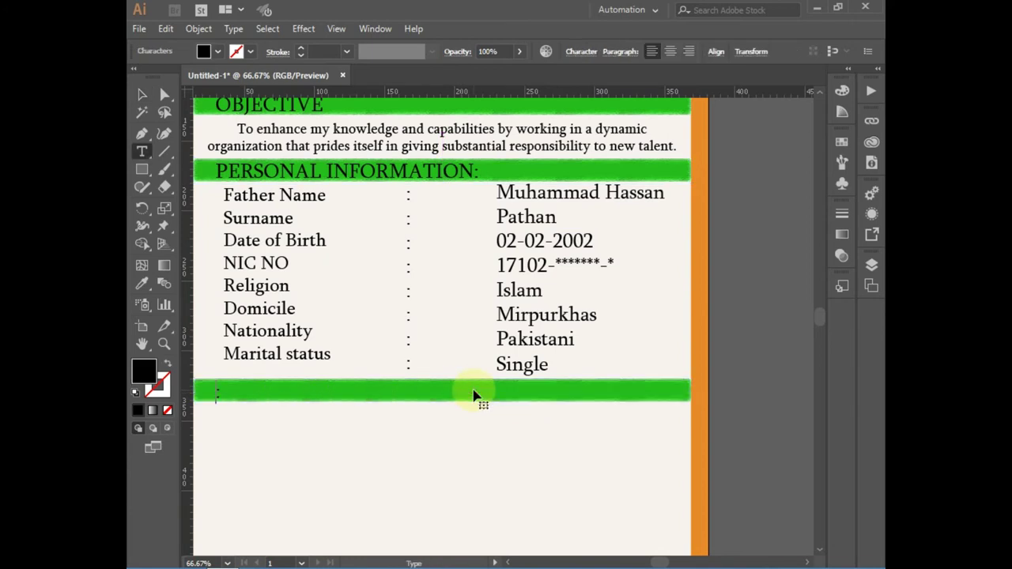
type("QUALIFICATION :")
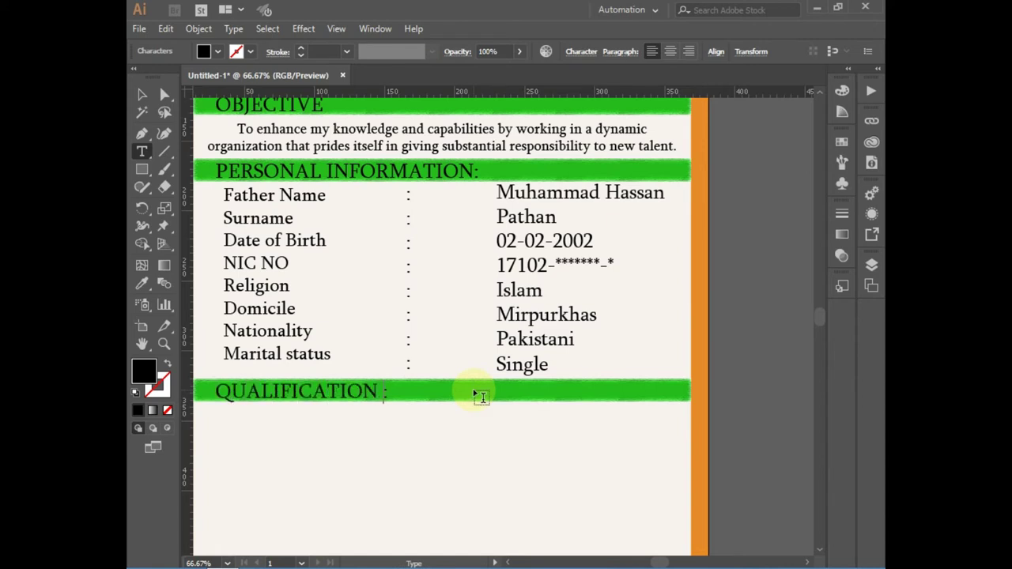
key("BackSpace")
key("Escape")
left_click(220, 418)
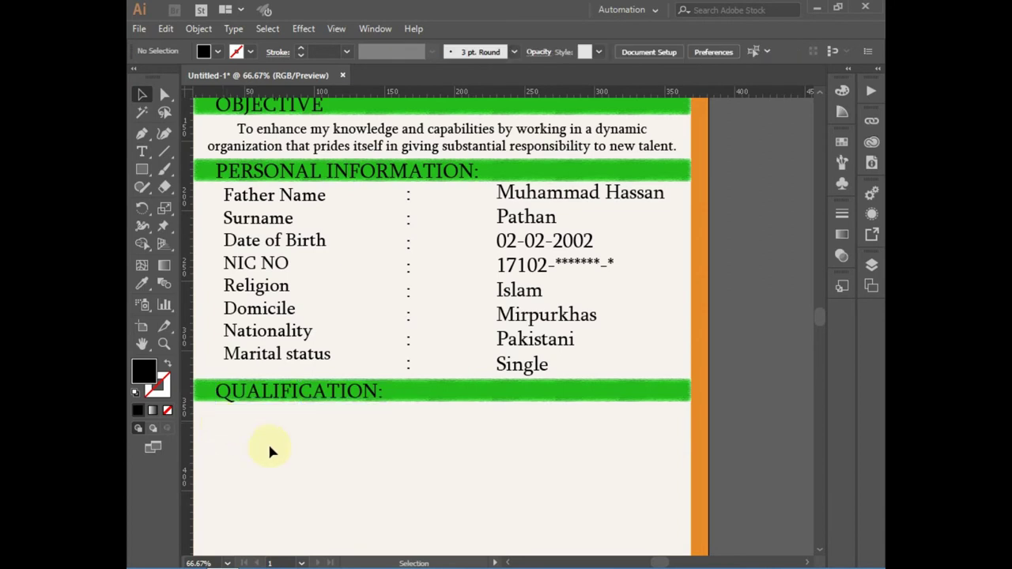
left_click_drag(269, 450, 350, 27)
left_click(141, 151)
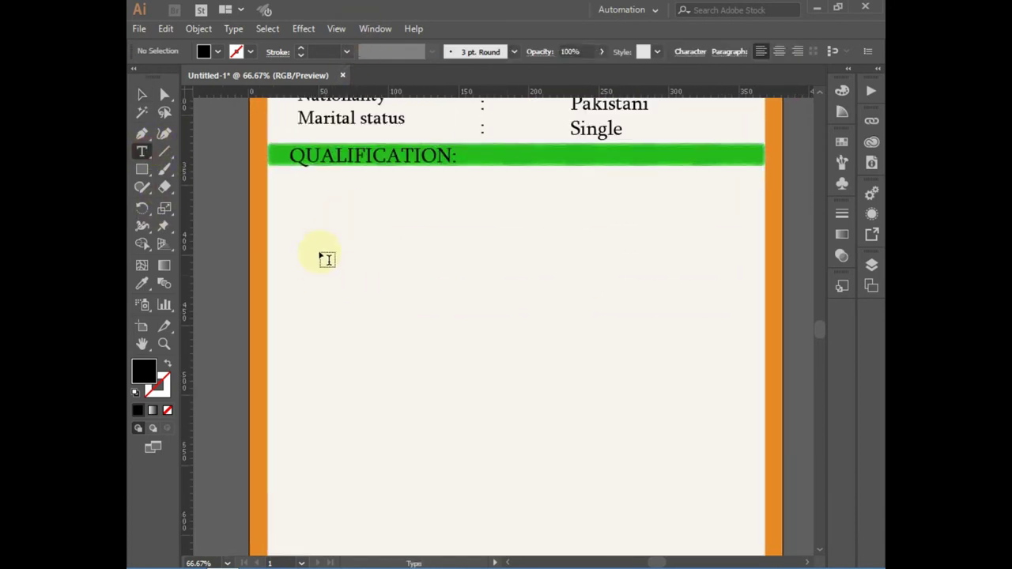
Zoom in below the heading and type 'Matriculation' and 'Intermediate' on two lines
key("z")
left_click(388, 264)
left_click(459, 276)
left_click(519, 292)
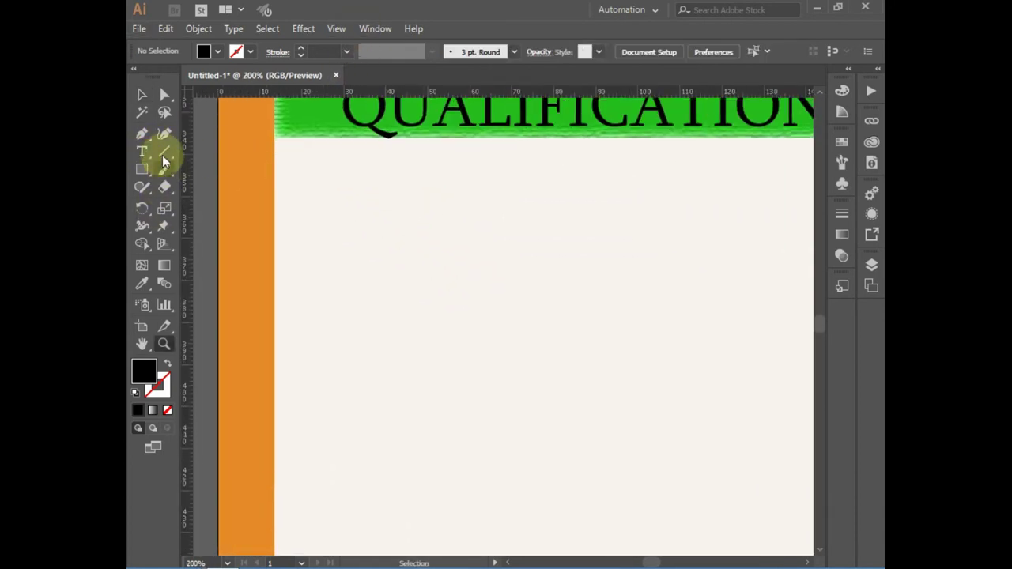
left_click(141, 151)
left_click(359, 254)
key("BackSpace")
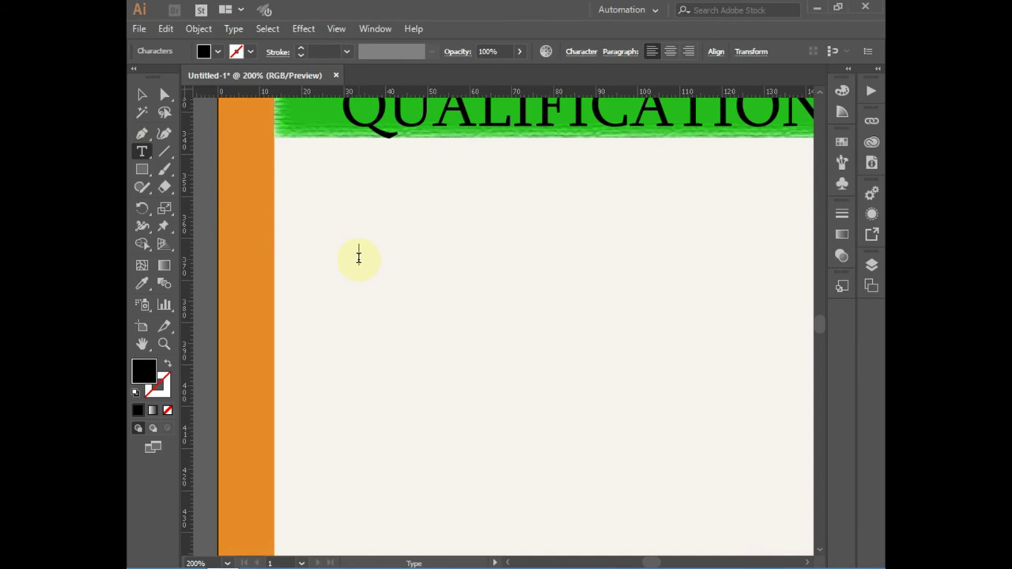
type("Matricu")
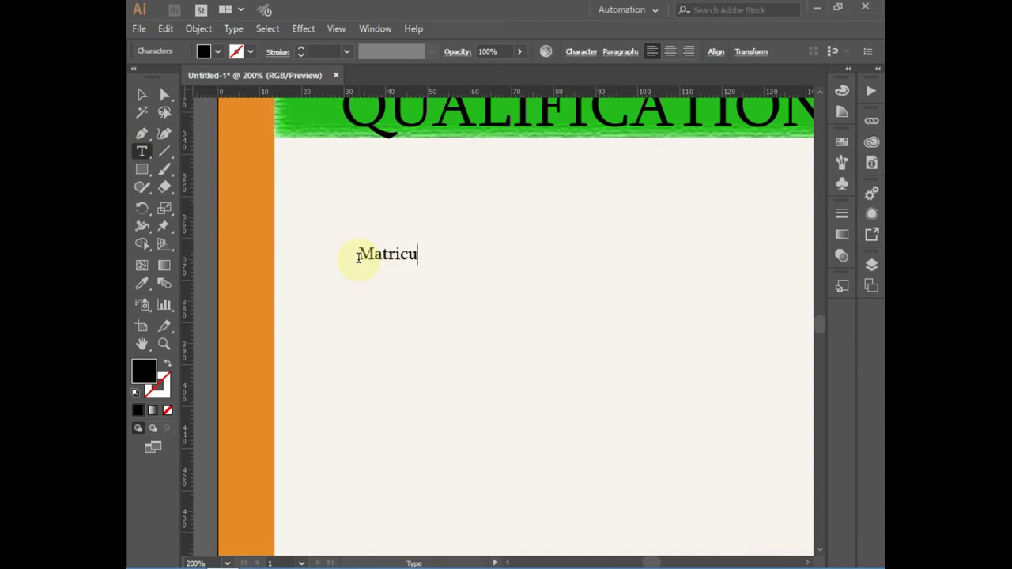
type("lation")
key("Return")
type("Inter")
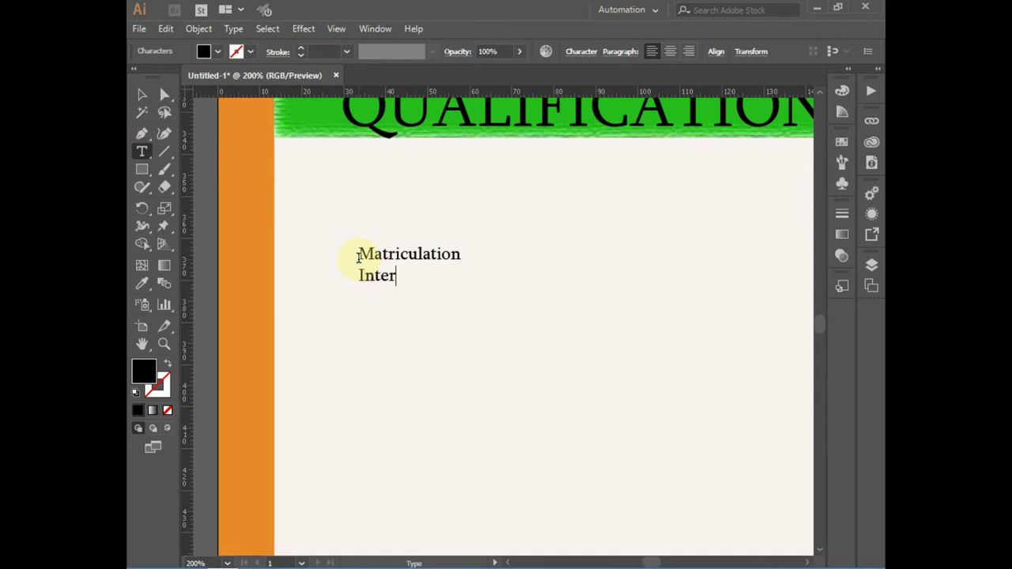
type("mediate")
key("Escape")
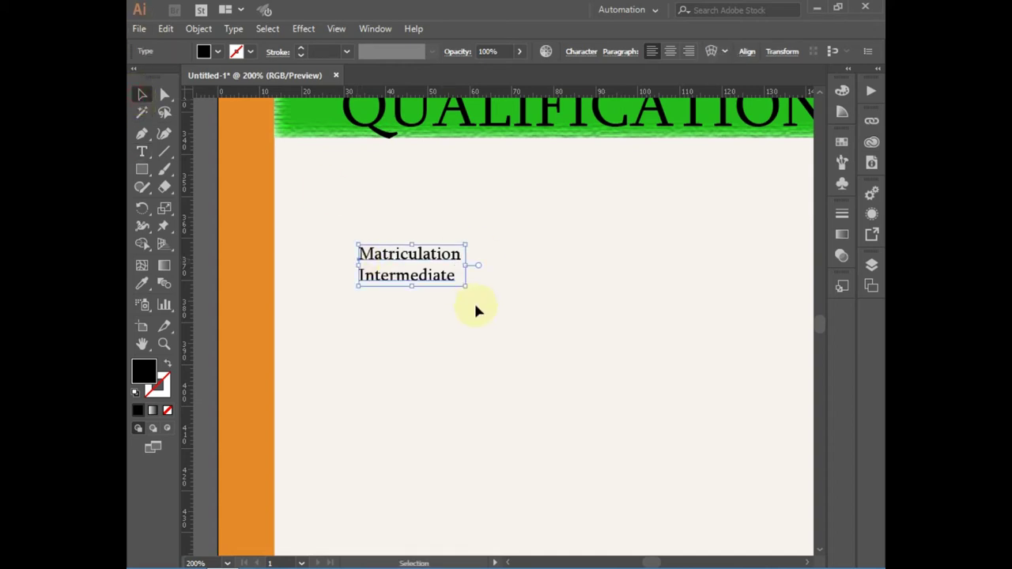
Enlarge the qualification list and position it beneath the QUALIFICATION bar
left_click_drag(465, 285, 412, 201)
left_click_drag(424, 264, 515, 224)
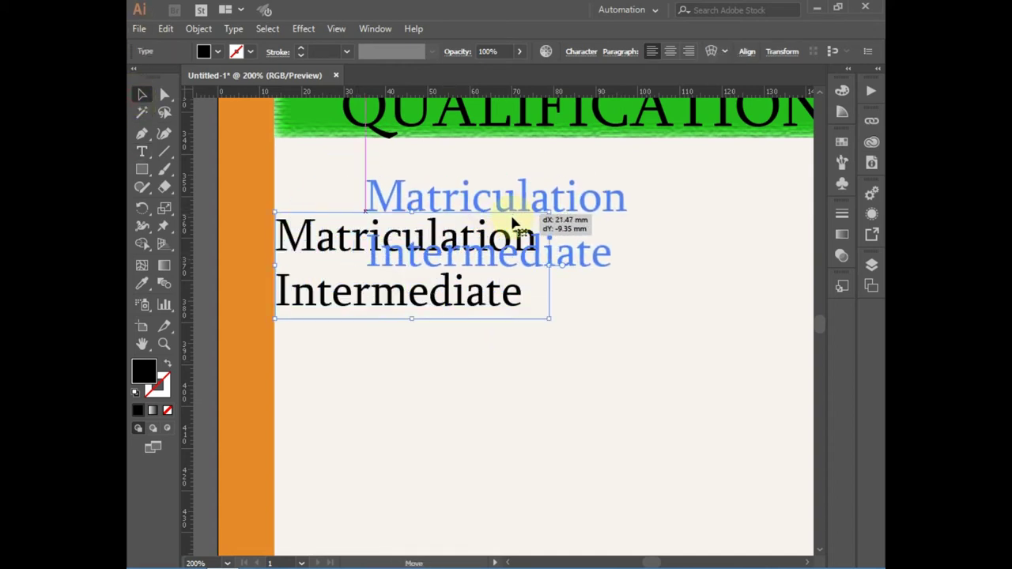
left_click_drag(588, 330, 567, 484)
mouse_move(515, 355)
left_mouse_down()
mouse_move(481, 407)
mouse_move(509, 348)
left_mouse_up()
left_click(693, 369)
Create a text object with two stacked colons for the qualification rows
scroll(429, 372, "right", 5)
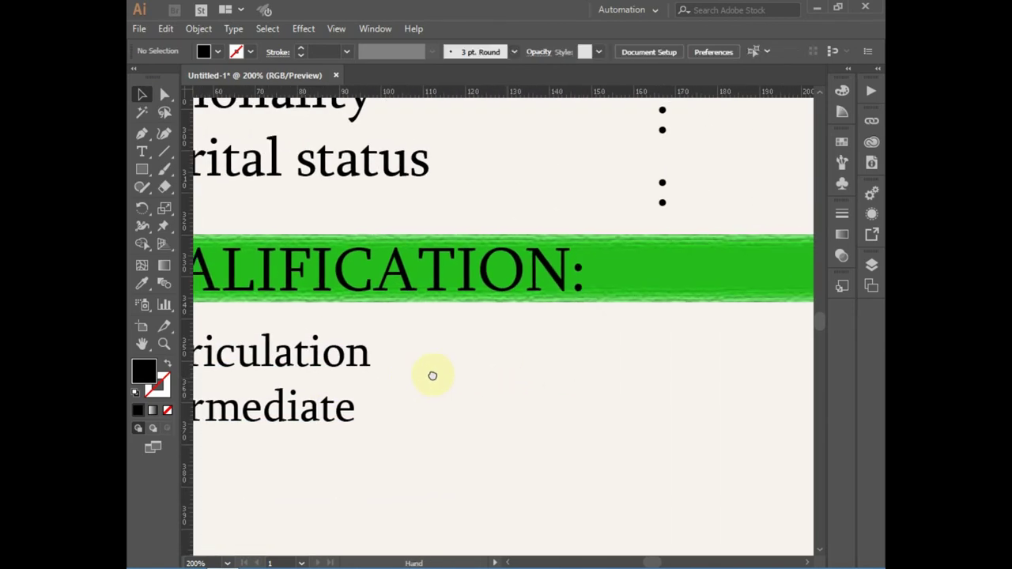
key("t")
left_click(435, 320)
key("BackSpace")
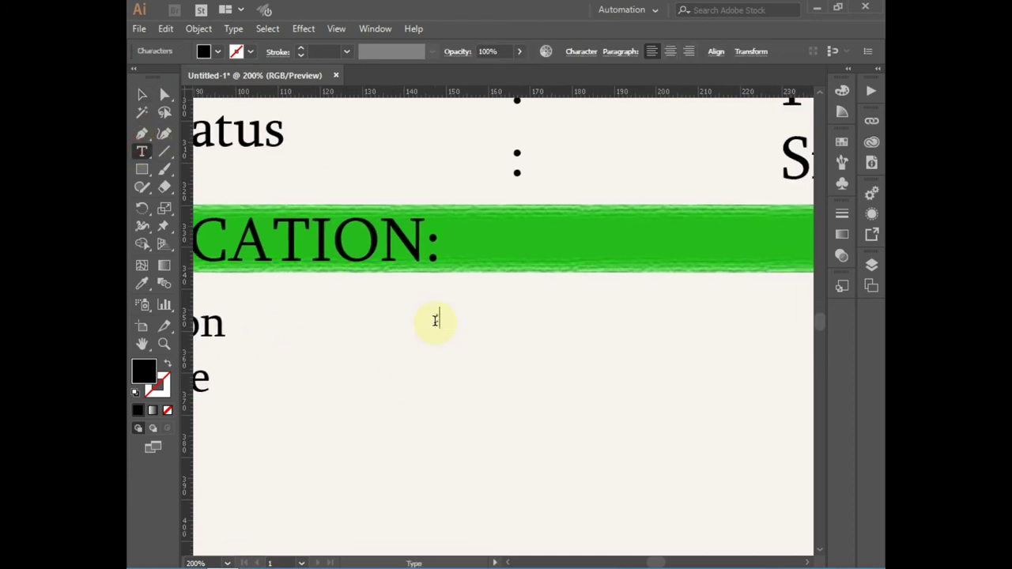
key("Return")
type(":")
Stretch the colons and align them under the colon column above, nudging with arrow keys
left_click(142, 94)
left_click_drag(440, 350, 466, 387)
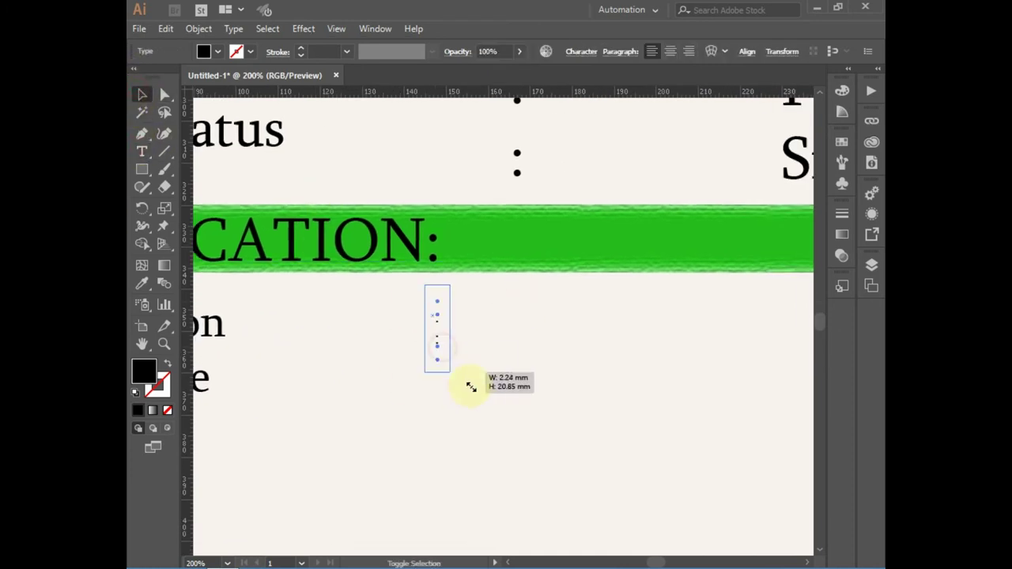
left_click_drag(441, 317, 519, 339)
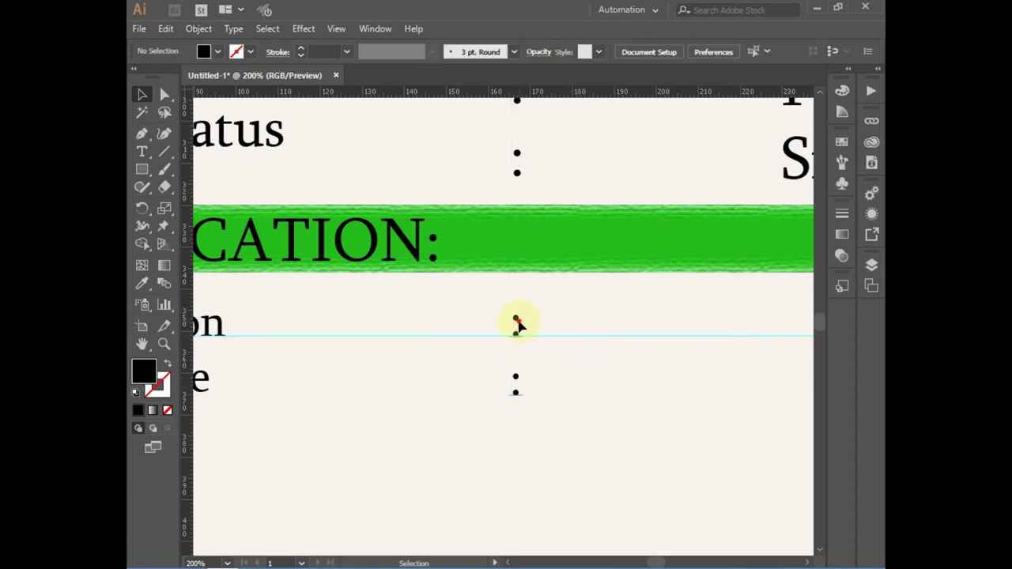
left_click(516, 324)
key("Up")
key("Up")
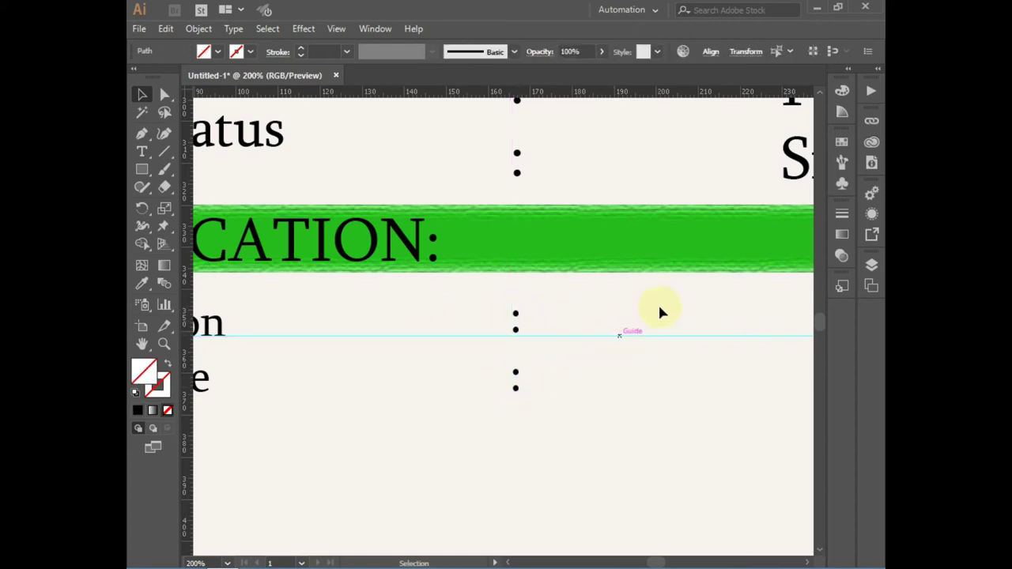
left_click(515, 313)
key("Down")
left_click(658, 373)
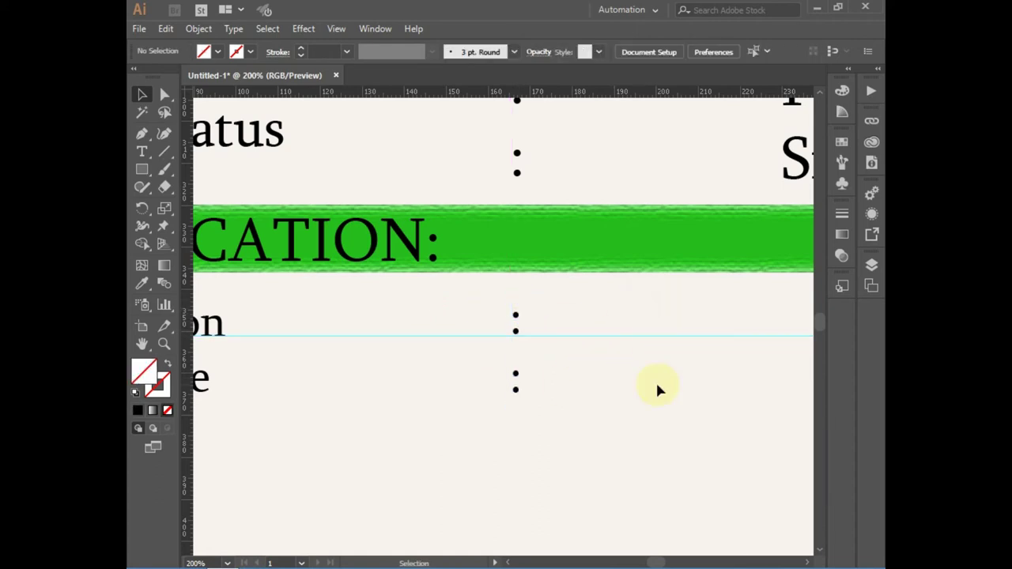
left_click_drag(657, 389, 345, 346)
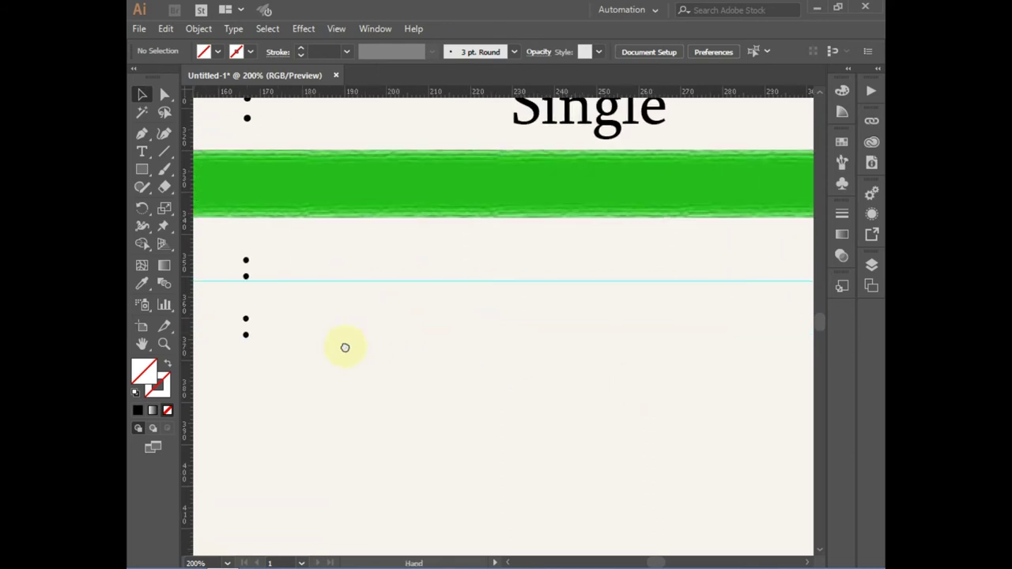
Type 'from B.I.S.E Mirpurkhas' on two lines right of the qualification colons
left_click(142, 150)
left_click(453, 348)
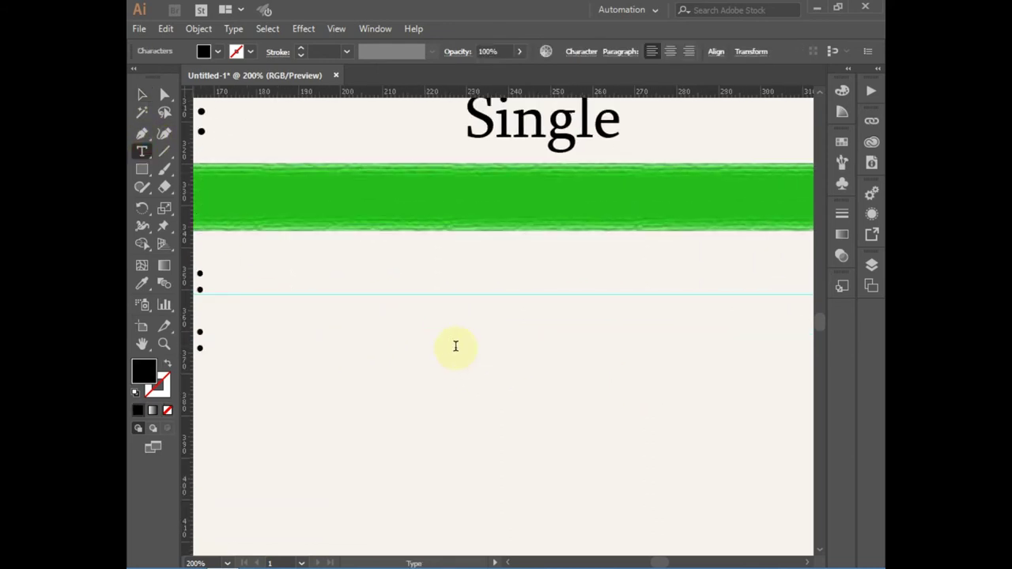
type("from B.")
type("ISI")
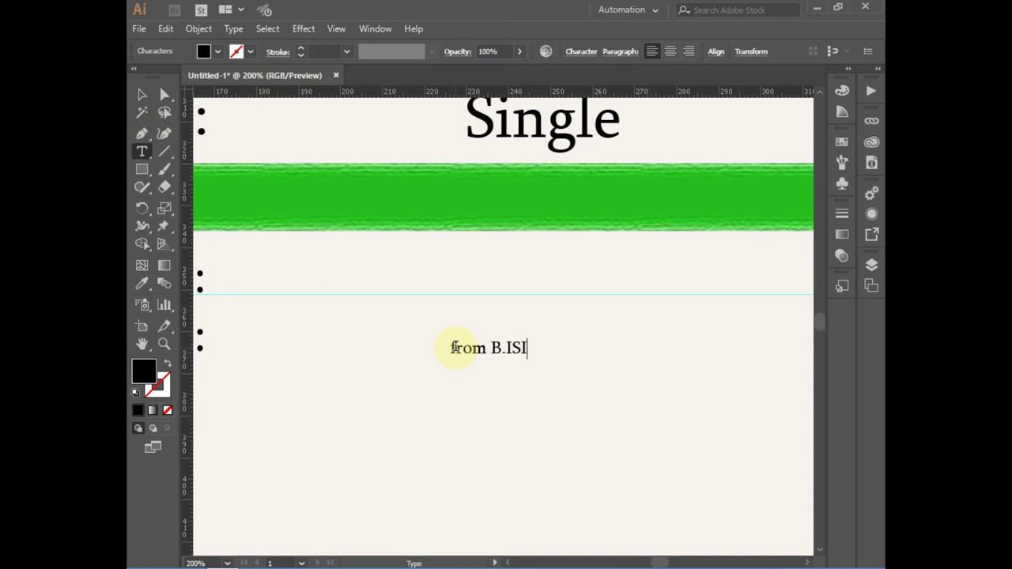
key("BackSpace")
key("BackSpace")
type(".S.E")
type("MIR")
key("BackSpace")
key("BackSpace")
type("irp")
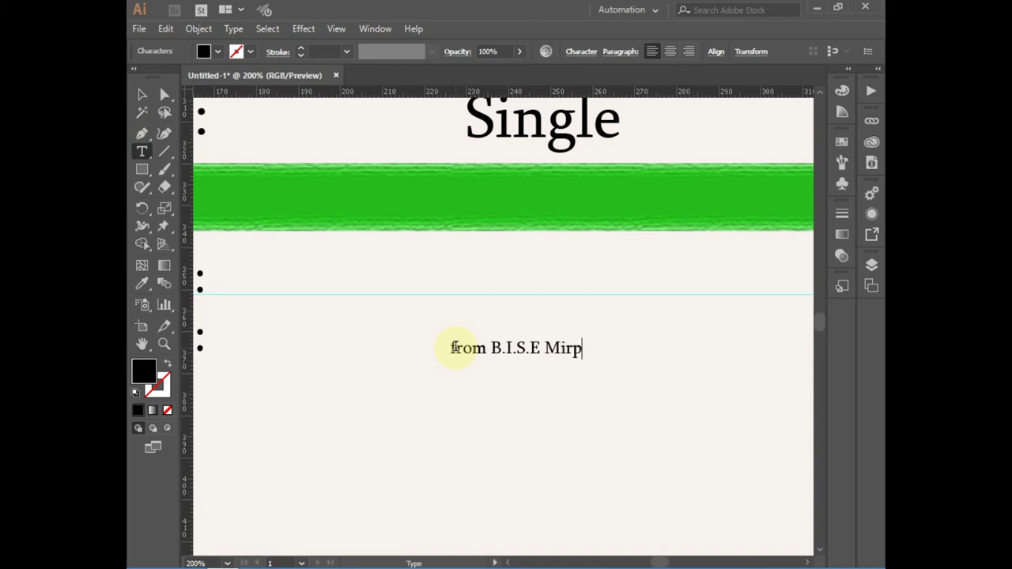
type("urkhas")
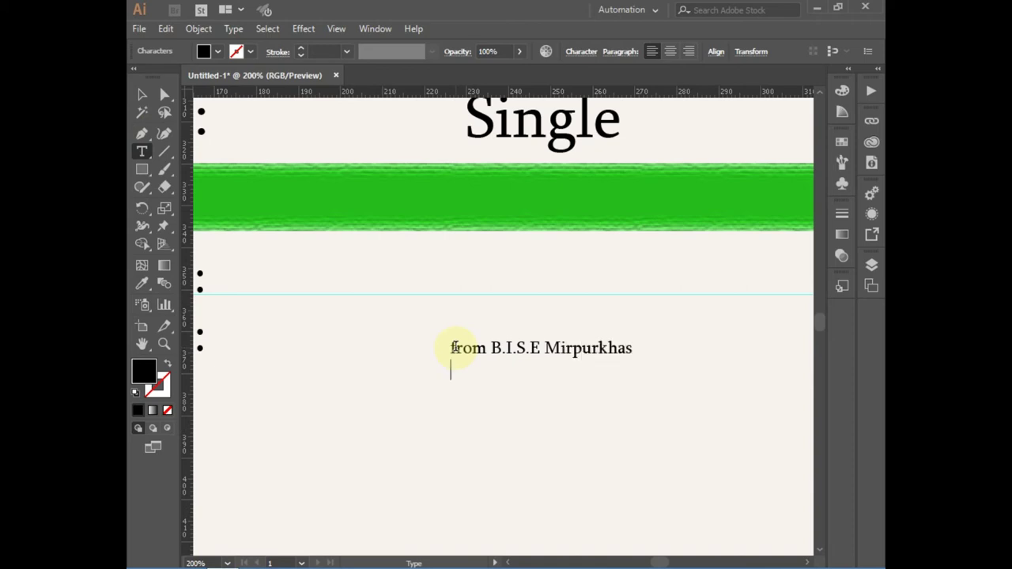
type("from ")
type("B")
type("S>")
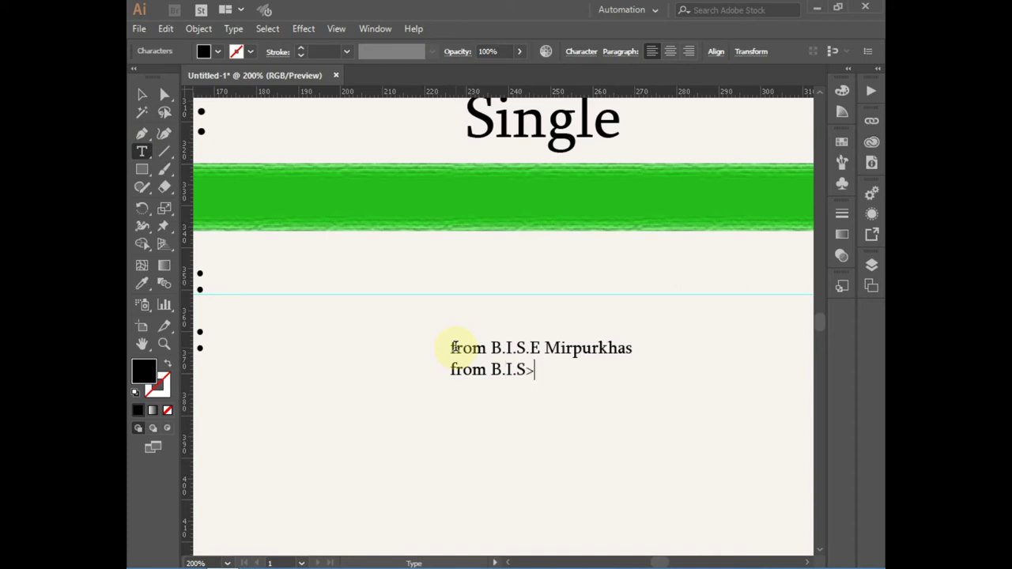
type("E MIR")
key("BackSpace")
key("BackSpace")
type("irpurkhas")
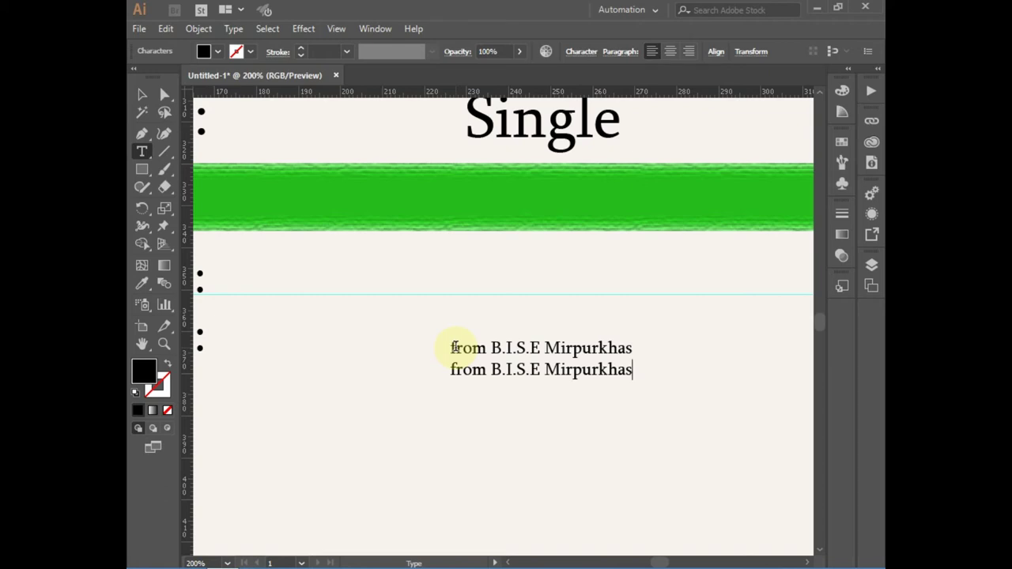
key("Escape")
Enlarge the board text and position it in the value column beside Matriculation and Intermediate
left_click_drag(635, 382, 601, 385)
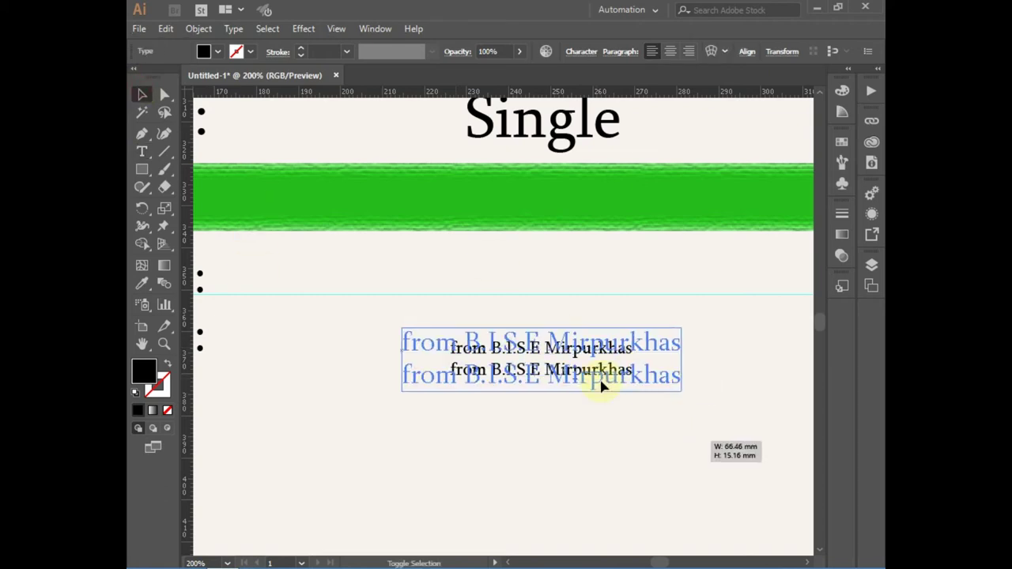
left_click_drag(581, 344, 644, 287)
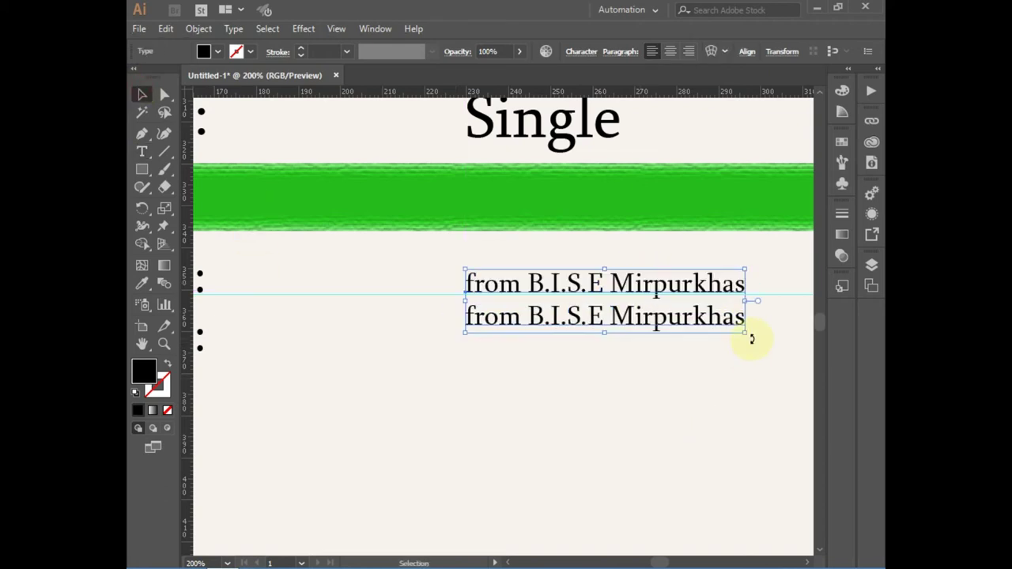
left_click_drag(752, 338, 770, 355)
left_click_drag(639, 292, 664, 292)
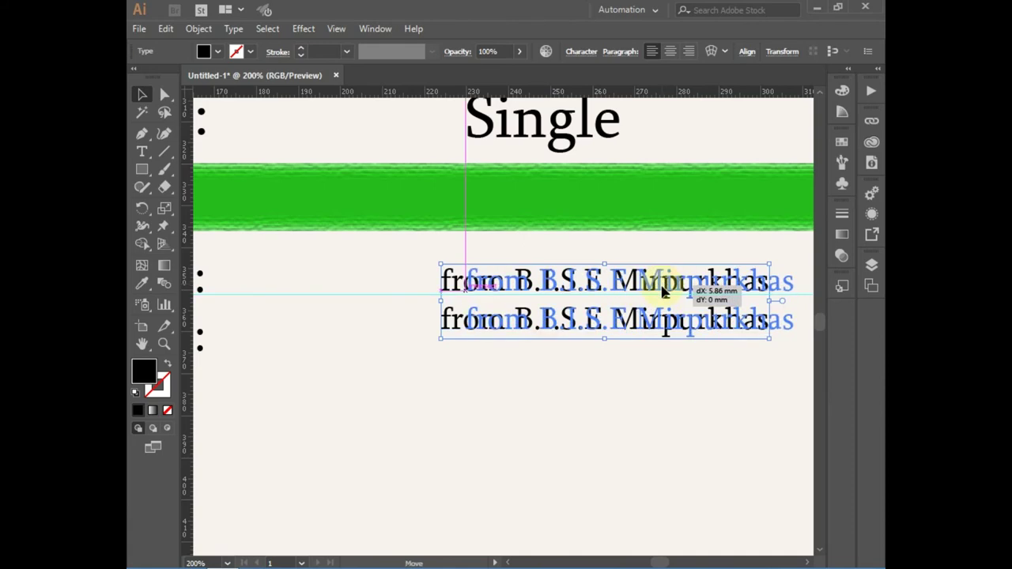
Shift the Mirpurkhas lines right and add a horizontal guide under the Intermediate row
mouse_move(662, 293)
left_mouse_down()
mouse_move(609, 267)
mouse_move(644, 267)
mouse_move(625, 282)
left_mouse_up()
scroll(651, 416, "left", 3)
scroll(735, 406, "left", 3)
scroll(734, 407, "left", 3)
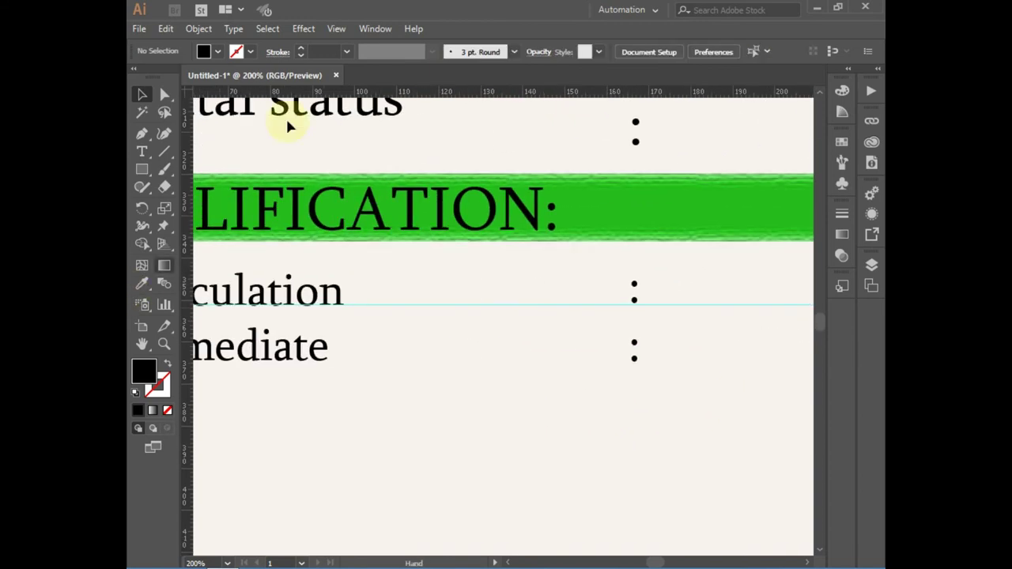
left_click_drag(332, 91, 335, 362)
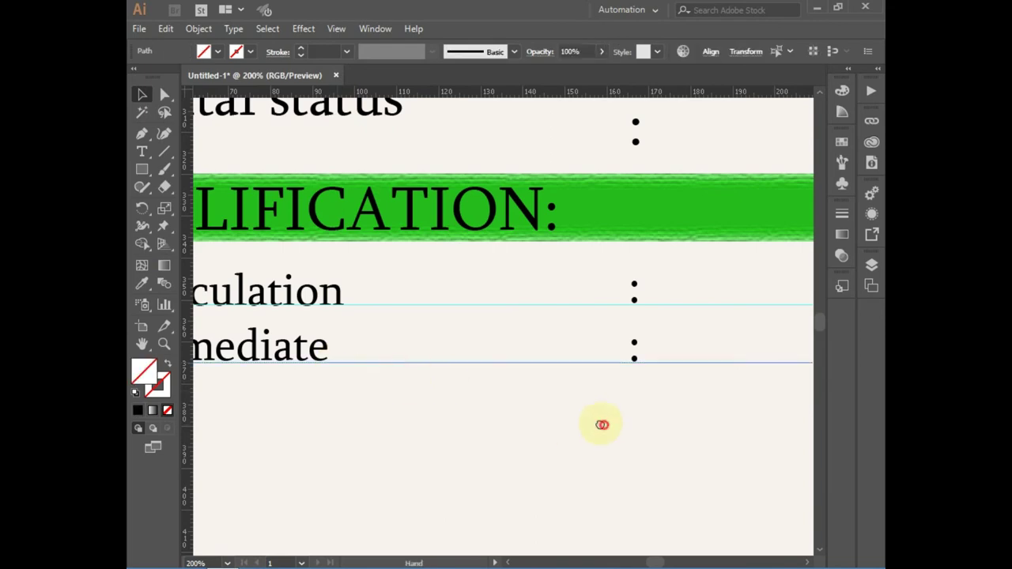
left_click_drag(602, 424, 317, 355)
Enlarge the two 'from B.I.S.E Mirpurkhas' lines and move them right under the value column
left_click(436, 214)
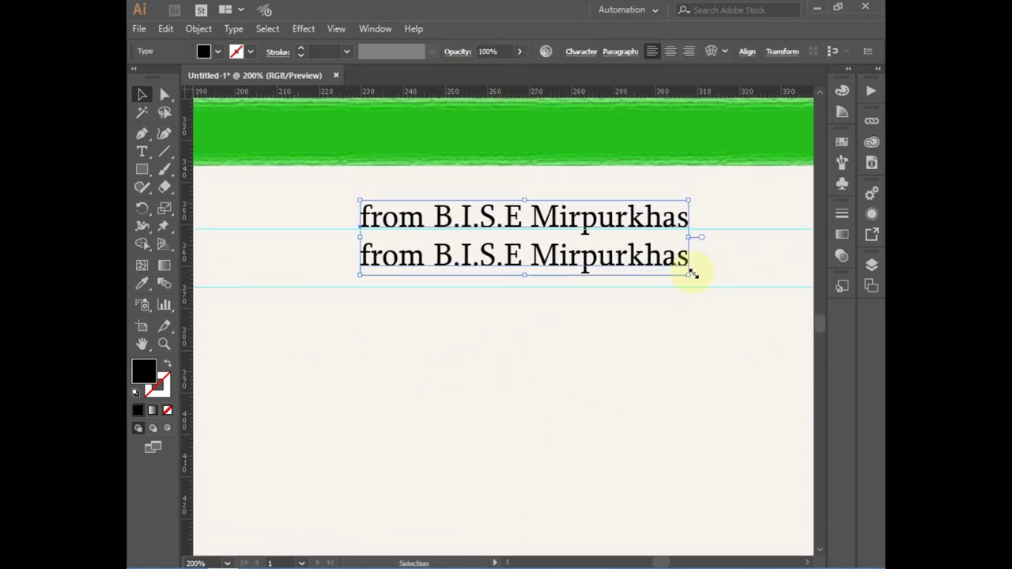
left_click_drag(691, 273, 756, 289)
left_click_drag(644, 273, 675, 279)
scroll(589, 395, "up", 3)
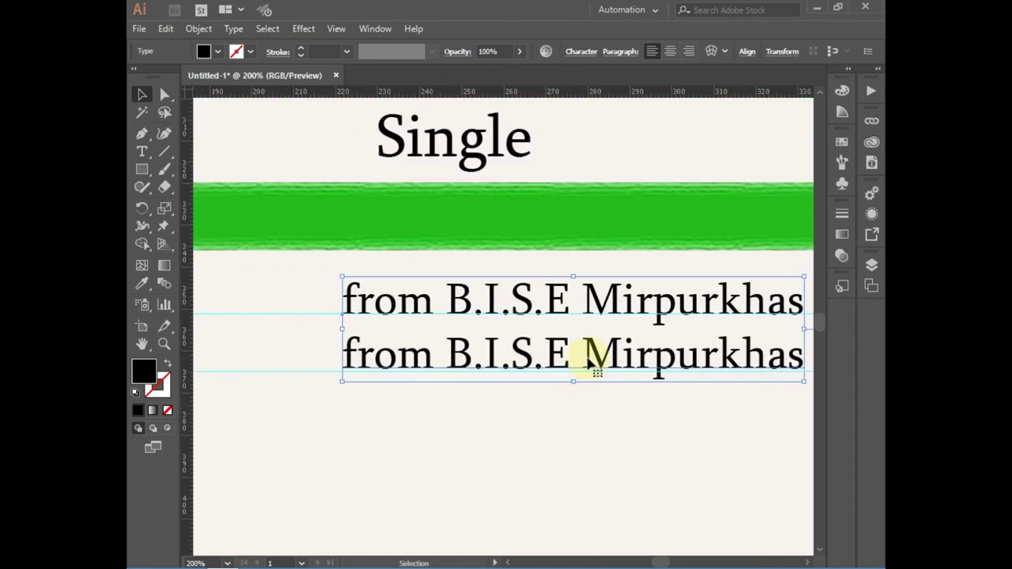
left_click_drag(587, 361, 621, 361)
left_click(591, 420)
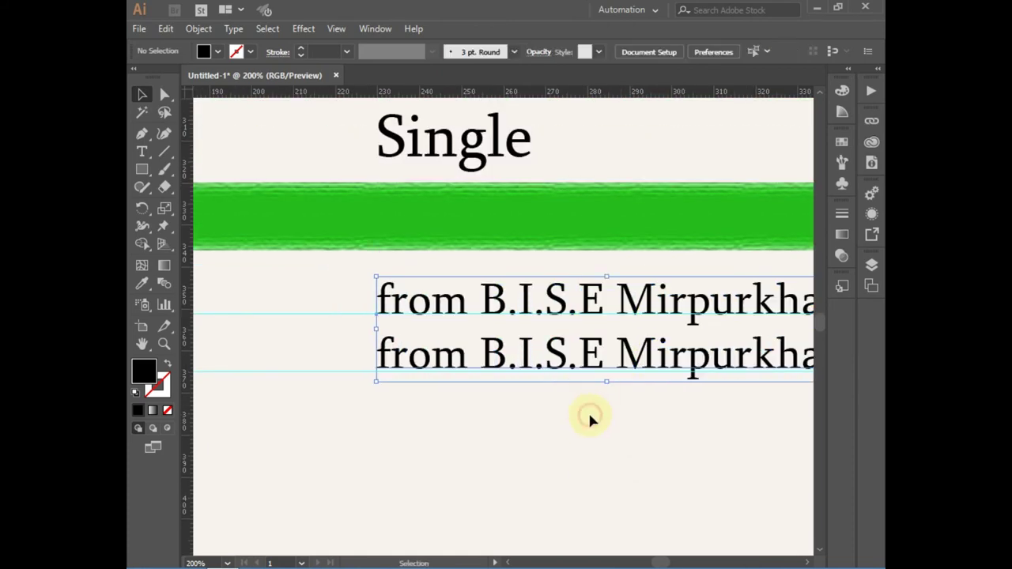
Delete the two cyan guides and zoom in on the personal-information section
left_click_drag(245, 282, 261, 376)
key("Delete")
key("z")
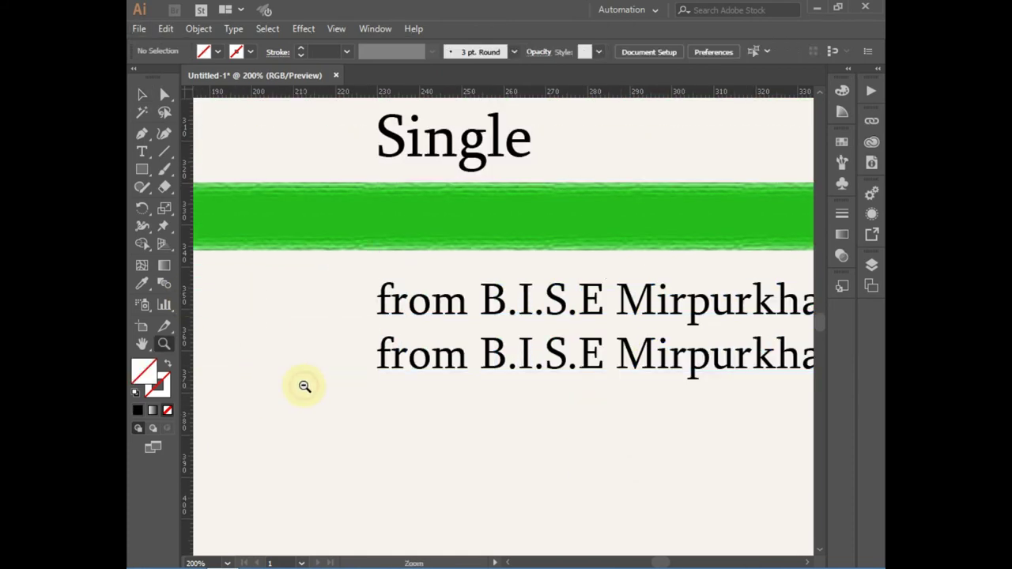
key("ctrl+0")
mouse_move(416, 282)
left_mouse_down()
mouse_move(602, 337)
mouse_move(470, 325)
left_mouse_up()
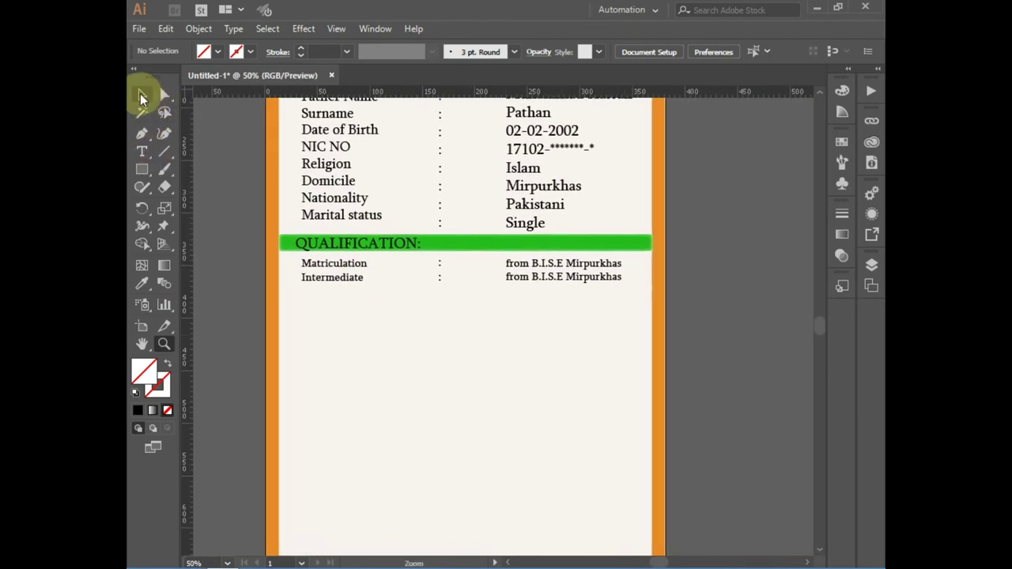
Copy the QUALIFICATION header below the Intermediate row and retitle it 'OTHER SKILLS'
left_click(142, 97)
left_click_drag(294, 230, 289, 256)
left_click_drag(440, 249, 444, 302)
key("t")
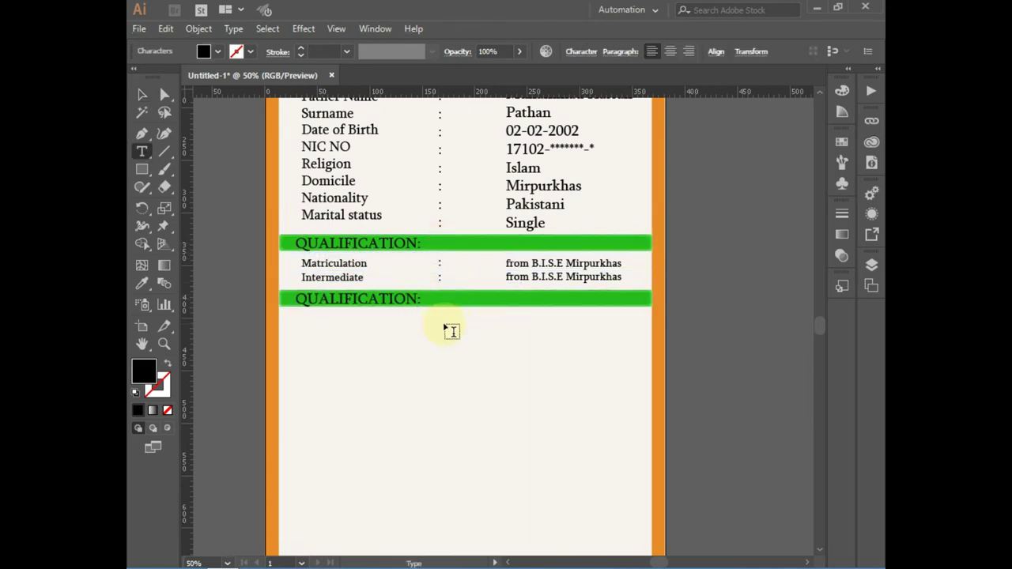
key("BackSpace")
key("BackSpace")
key("BackSpace")
key("BackSpace")
key("BackSpace")
key("BackSpace")
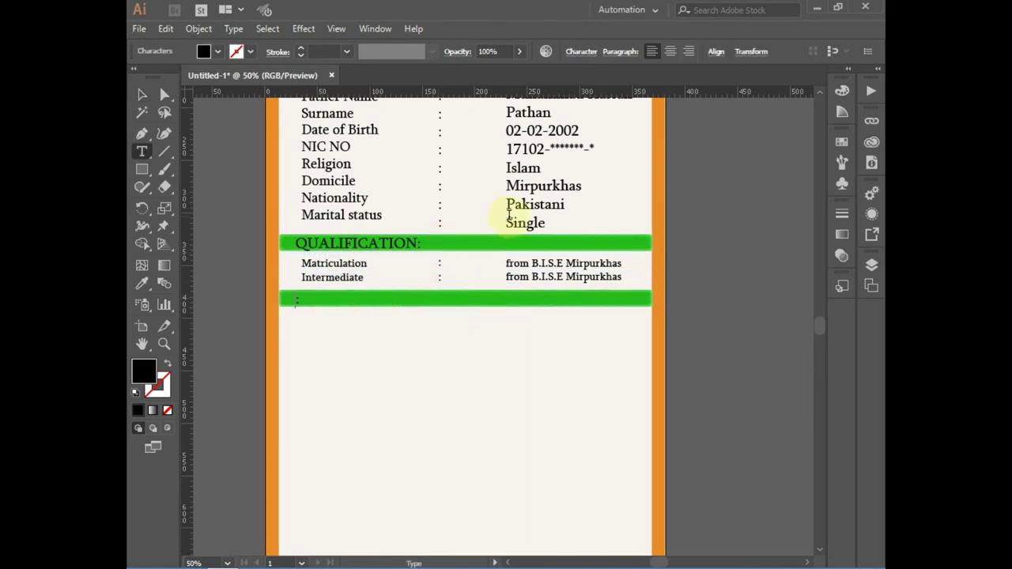
type("OTHER S")
type("KILLS:")
left_click(142, 94)
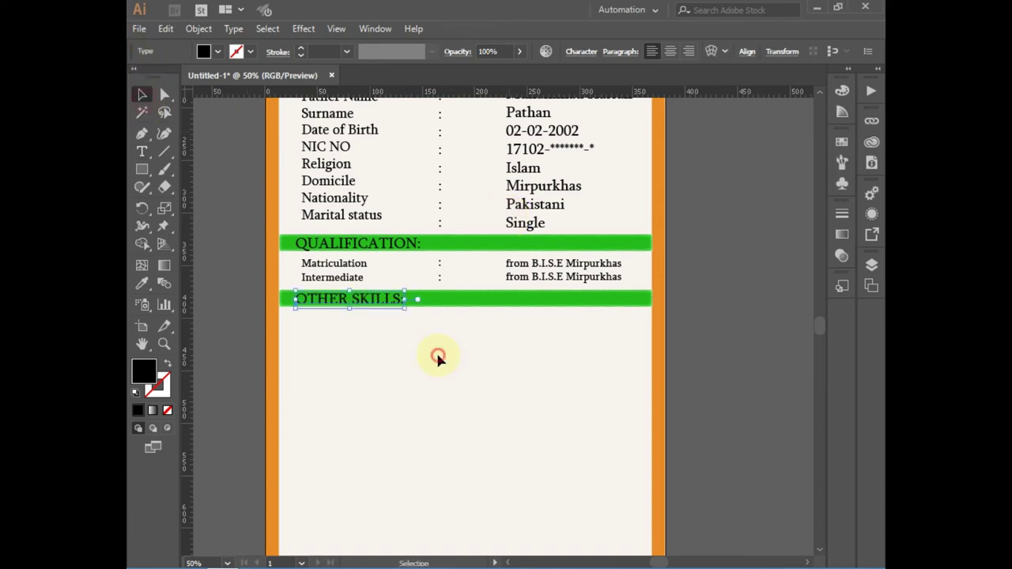
Start a new text line beneath the OTHER SKILLS header
scroll(427, 265, "down", 2)
scroll(423, 269, "down", 1)
left_click(142, 151)
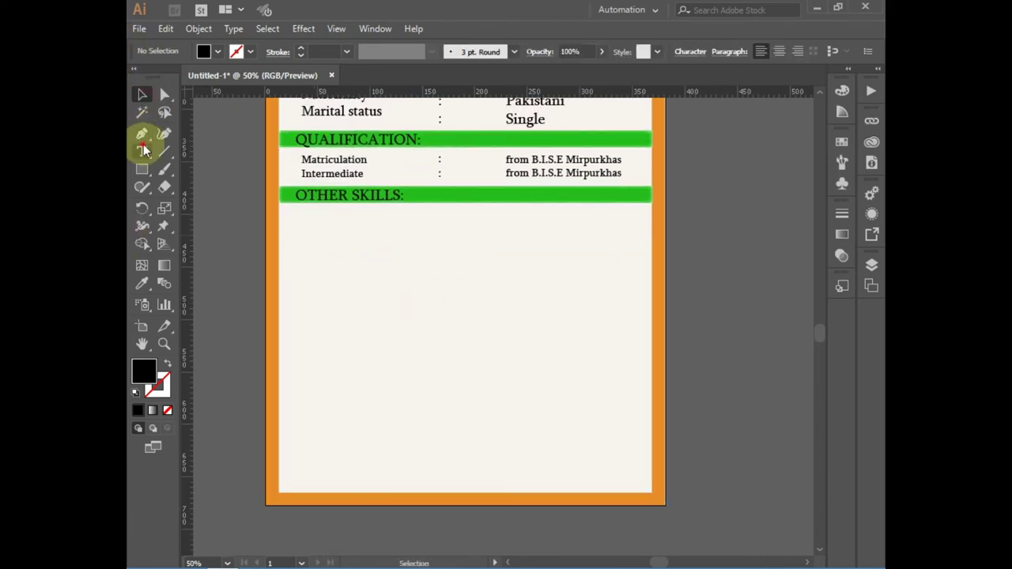
left_click(313, 247)
key("BackSpace")
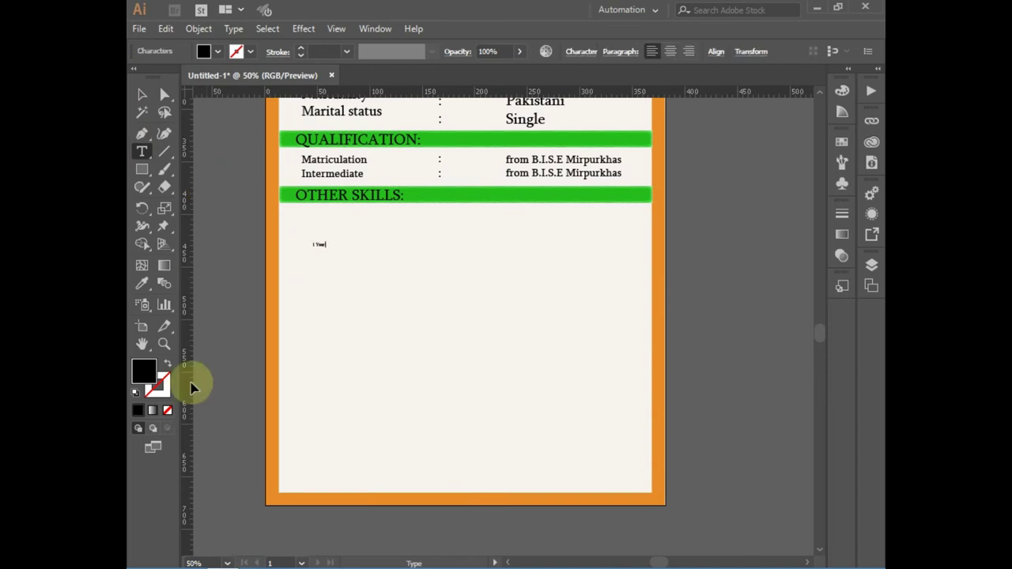
Zoom in and complete the line '1 Year Diploma in Information Tecnolofgy'
left_click(164, 343)
left_click_drag(291, 222, 424, 312)
left_click(141, 151)
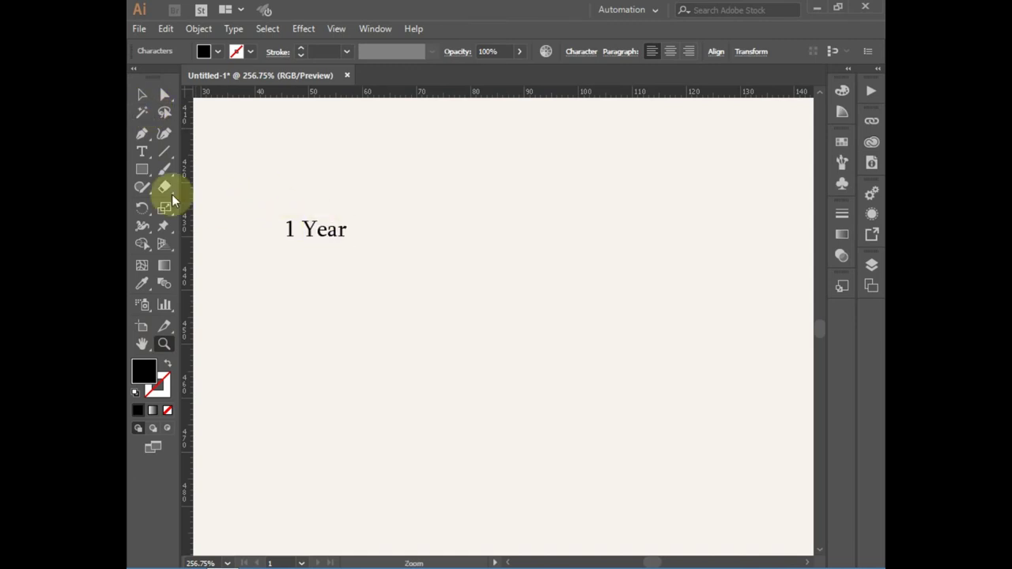
left_click(348, 229)
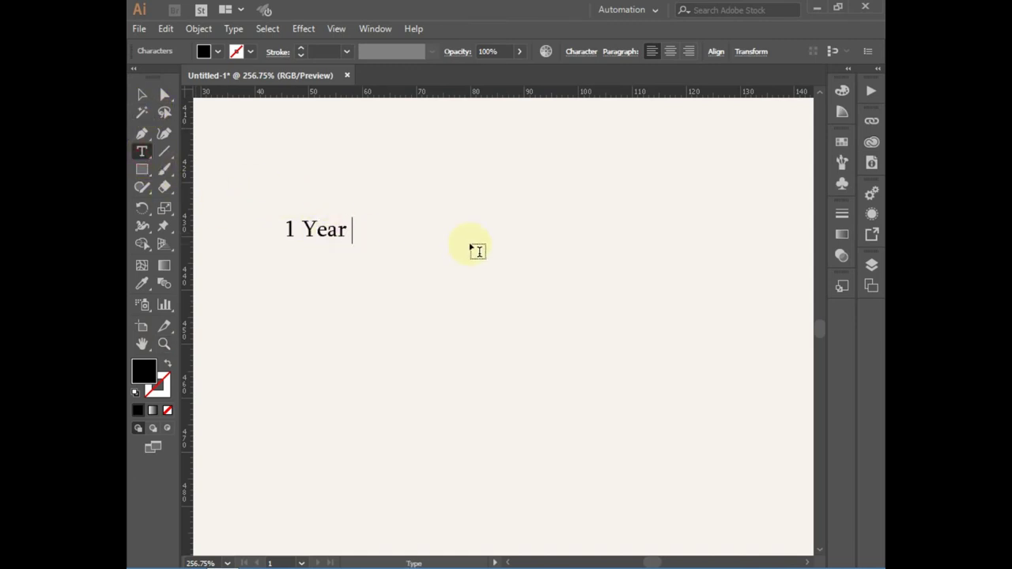
type("Diploma in")
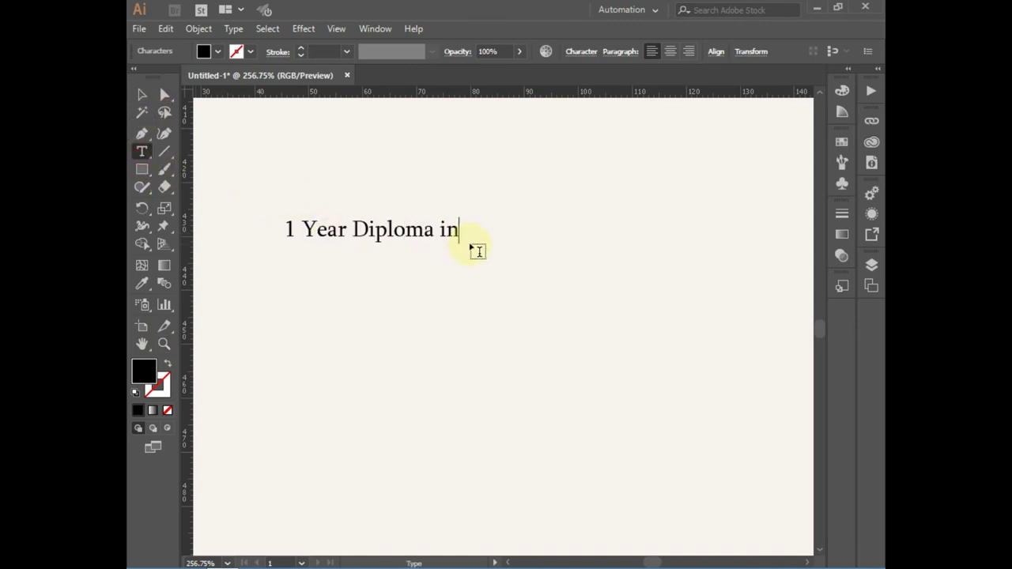
type(" Information ")
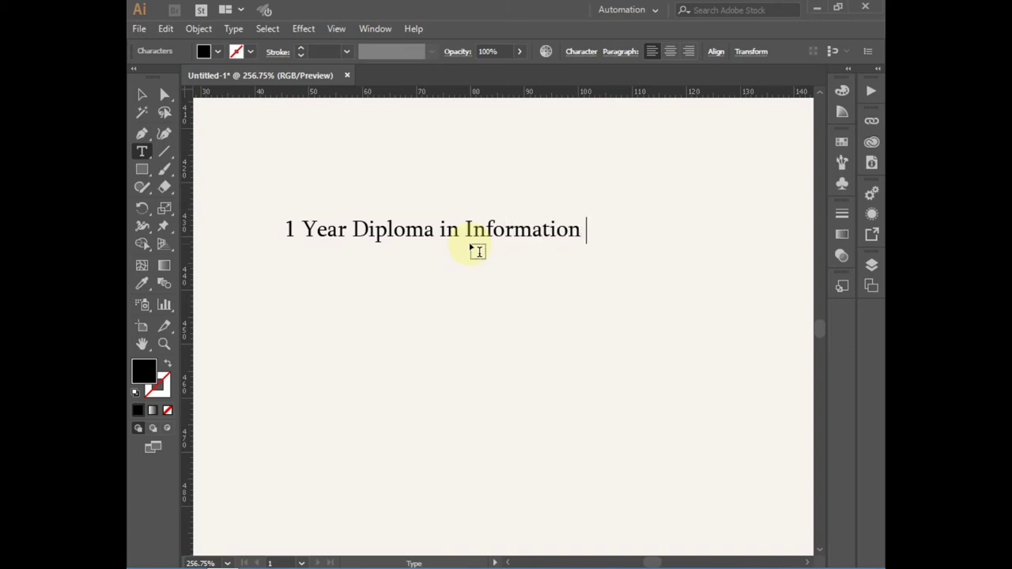
type("Tec")
type("nolof")
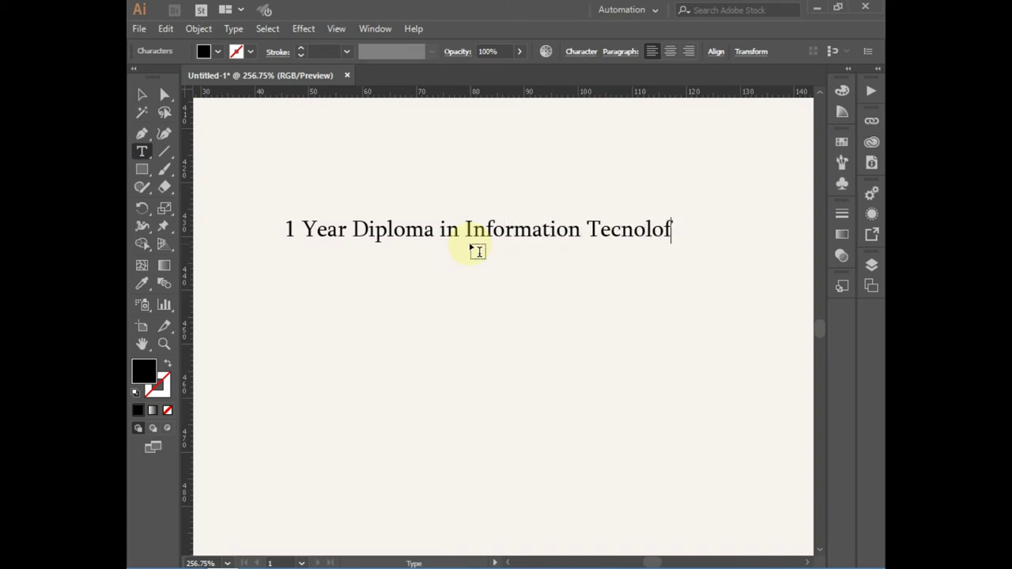
type("gy")
key("Return")
Add 'From SYMECS Institute Mirourkhas' beneath it and begin '3 Months Hardware Course'
type("Fro")
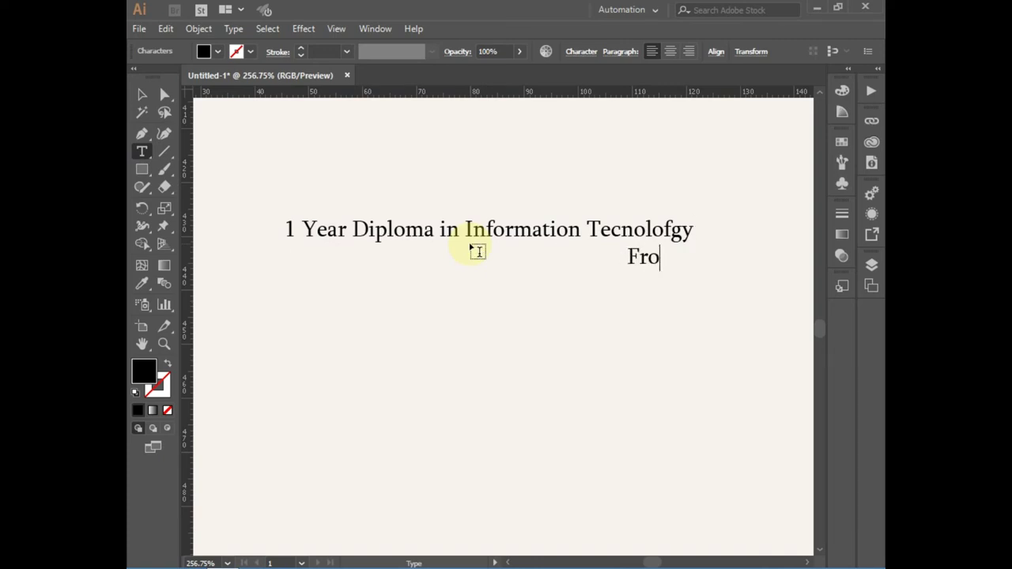
type("m SYMEC")
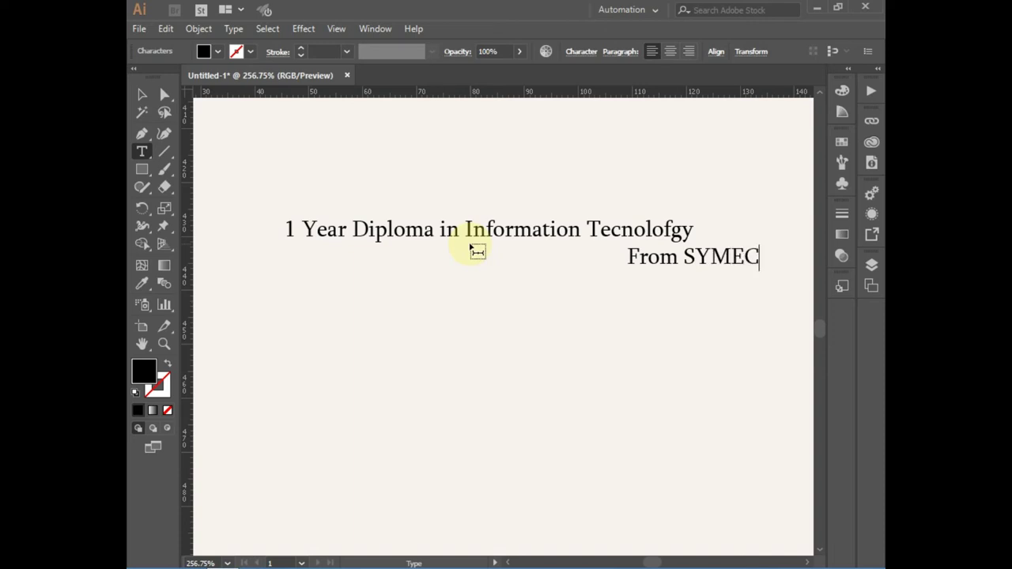
type("S ")
type("ain")
key("BackSpace")
key("BackSpace")
type("In")
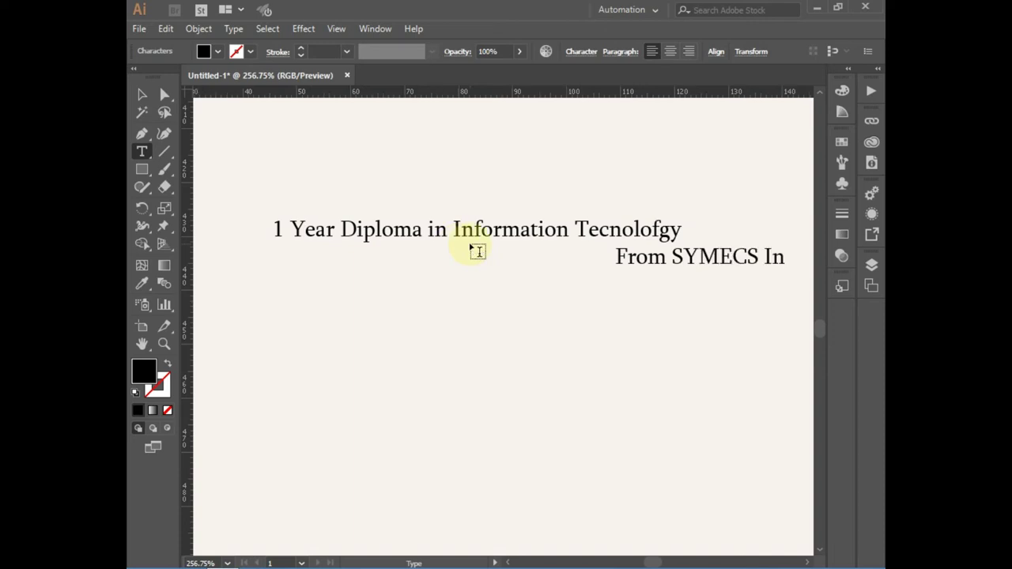
type("stitu")
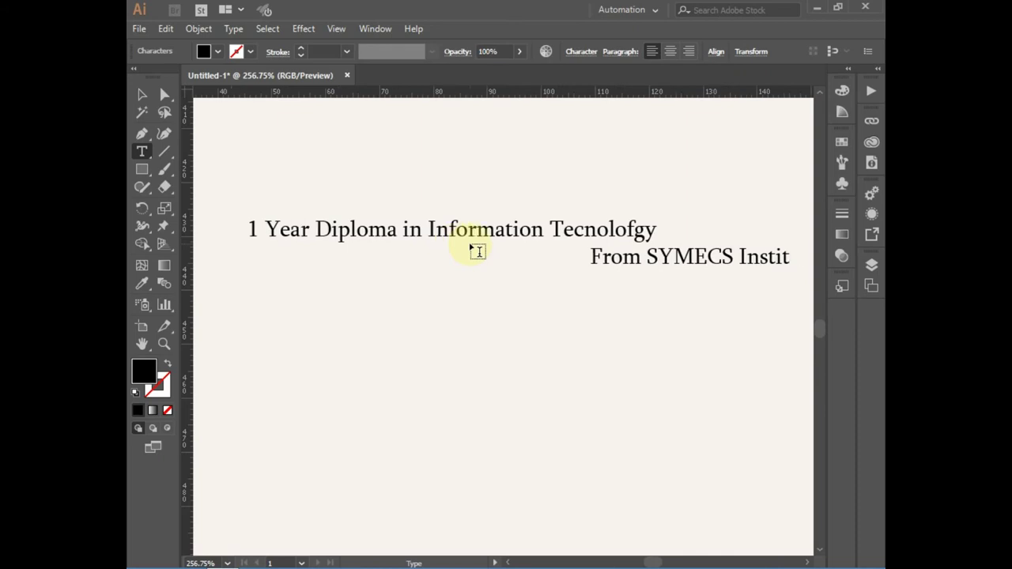
type("ute ")
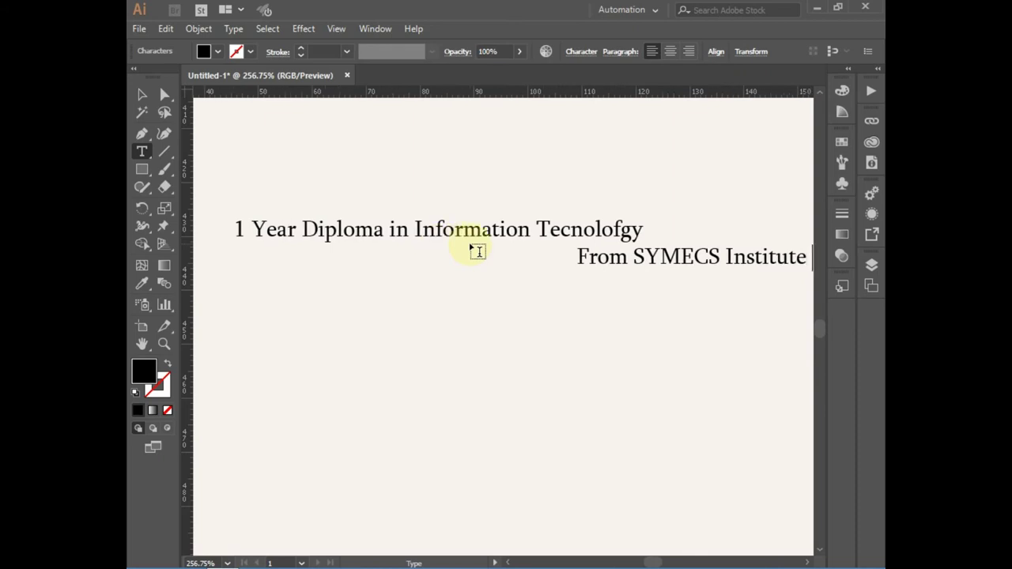
type("Mirk")
key("BackSpace")
type("o")
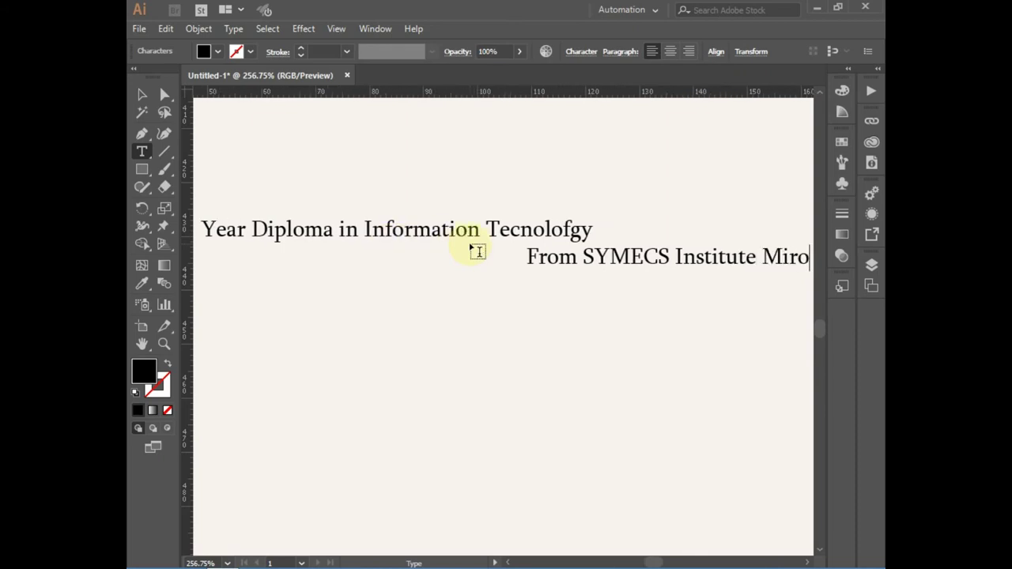
type("urkhas")
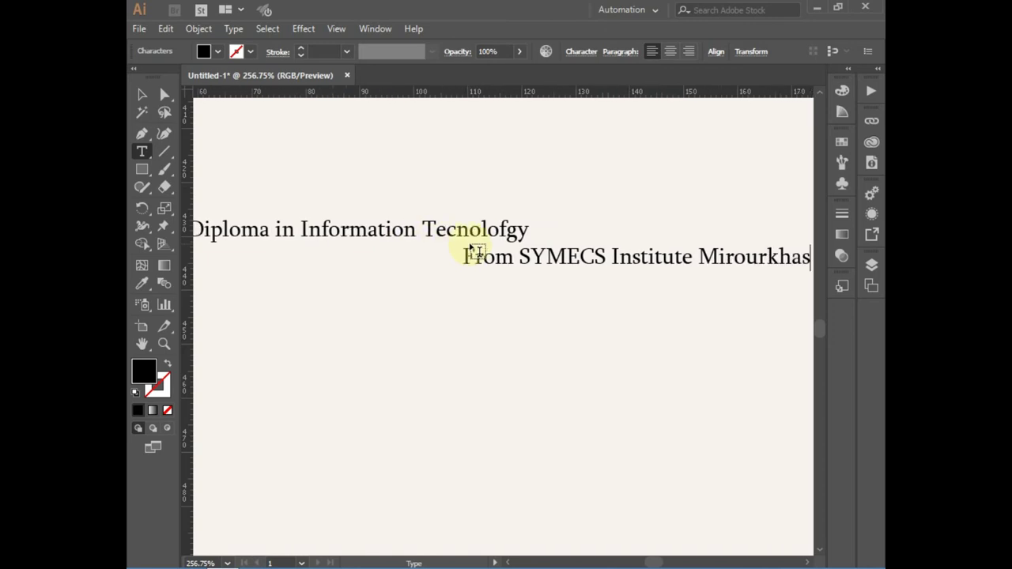
key("Return")
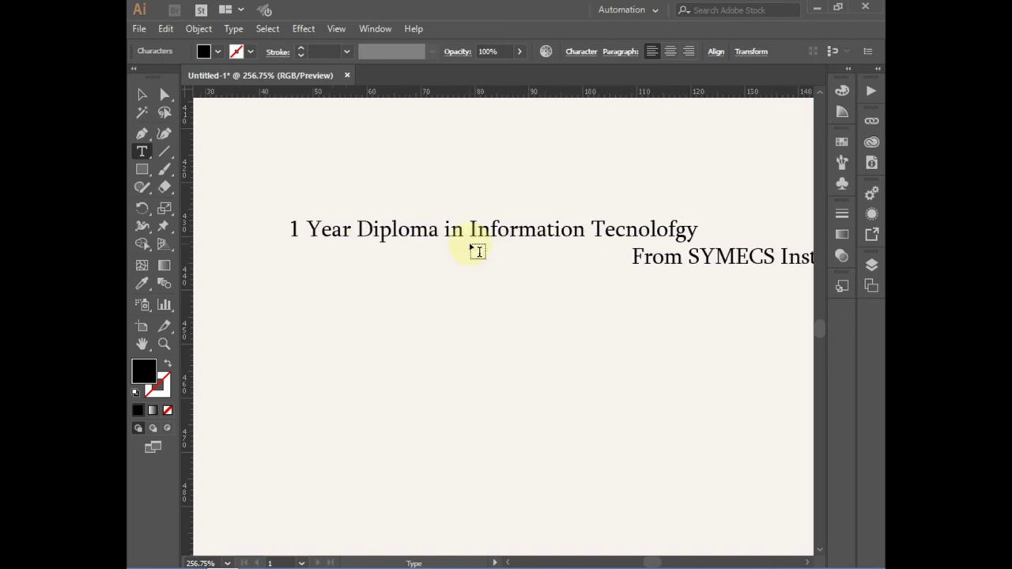
type("3 Months ")
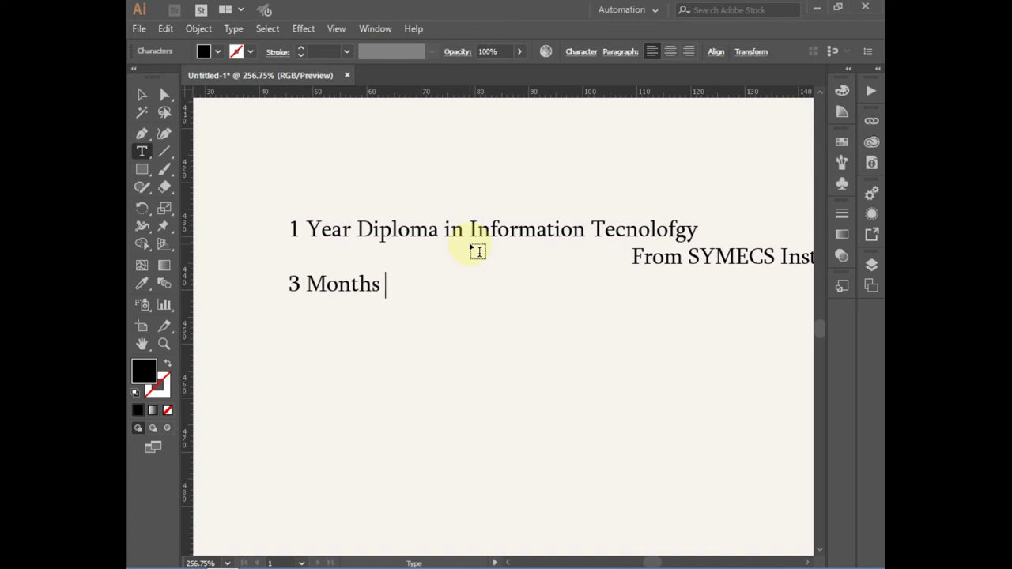
type("Hard")
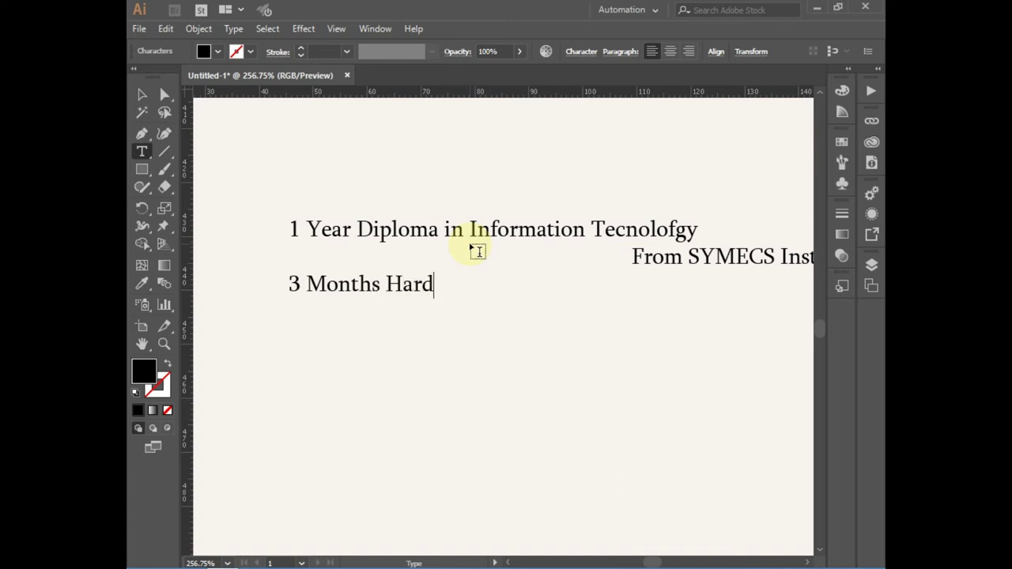
type("ware Course")
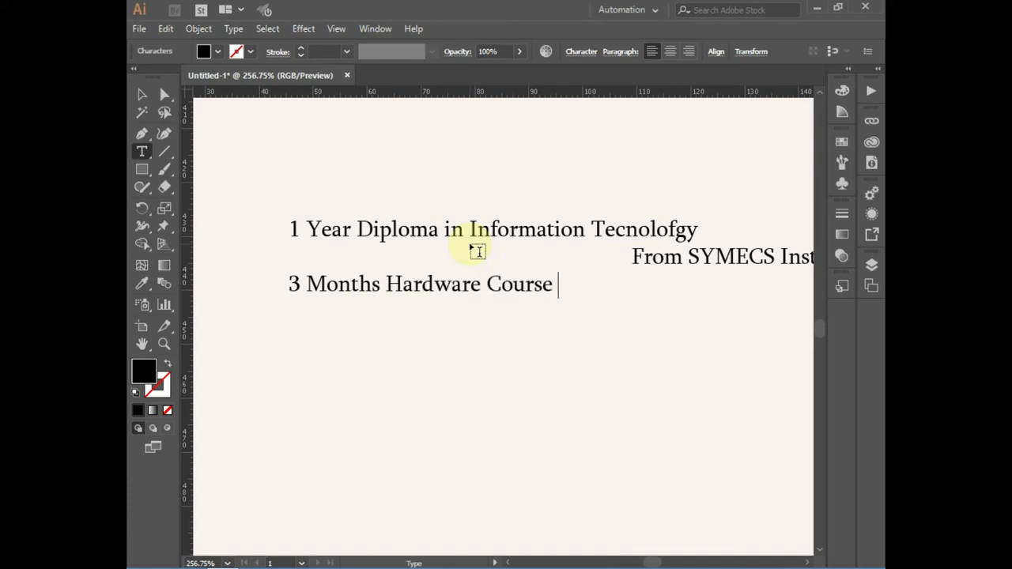
Add the indented institute line 'From Paragon Institue Mirpurkhas' under the hardware course
key("BackSpace")
key("Return")
key("Tab")
key("Tab")
key("Tab")
type("From ")
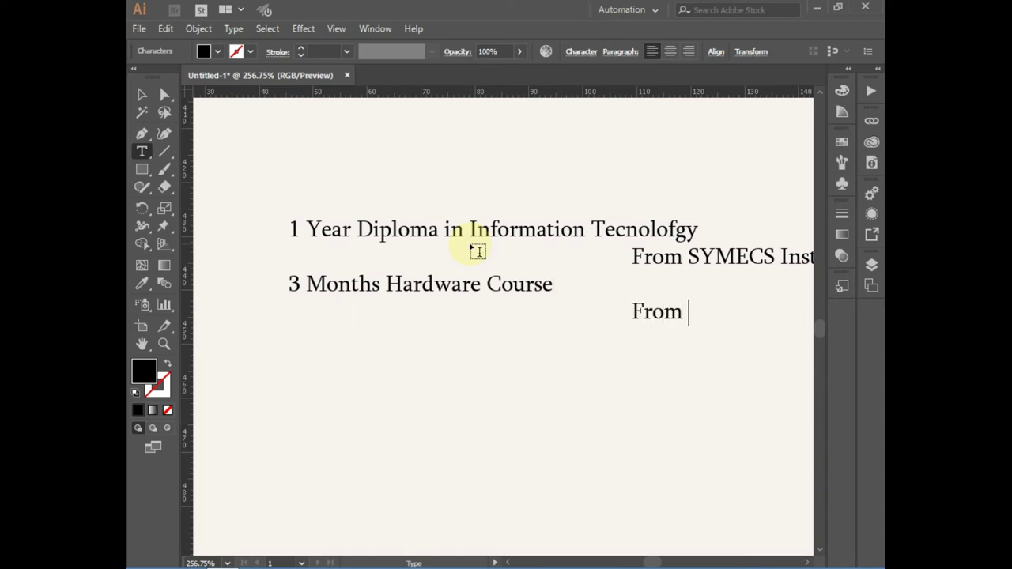
type("Par")
type("a")
type("gon ")
type("Ins")
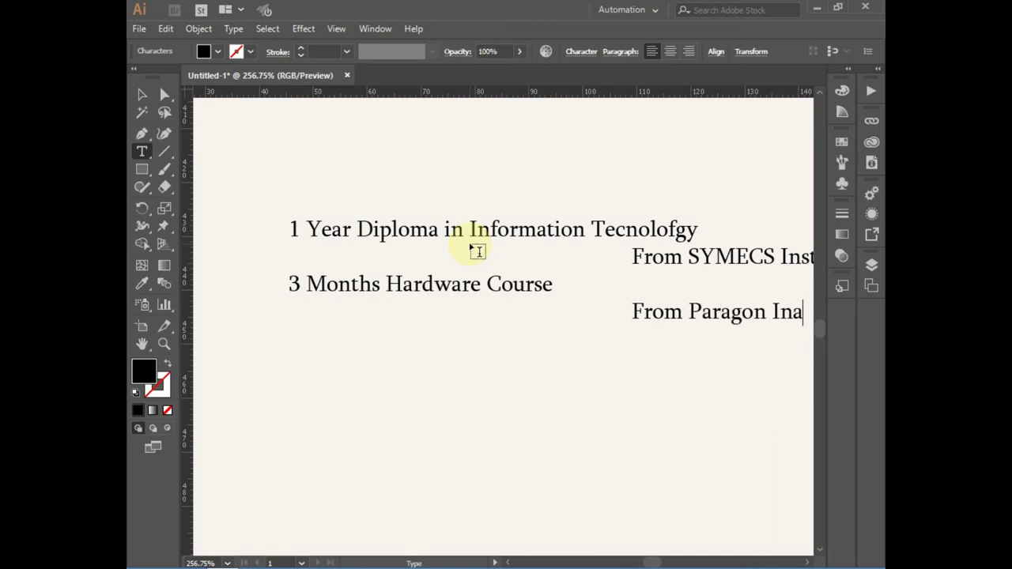
type("titue ")
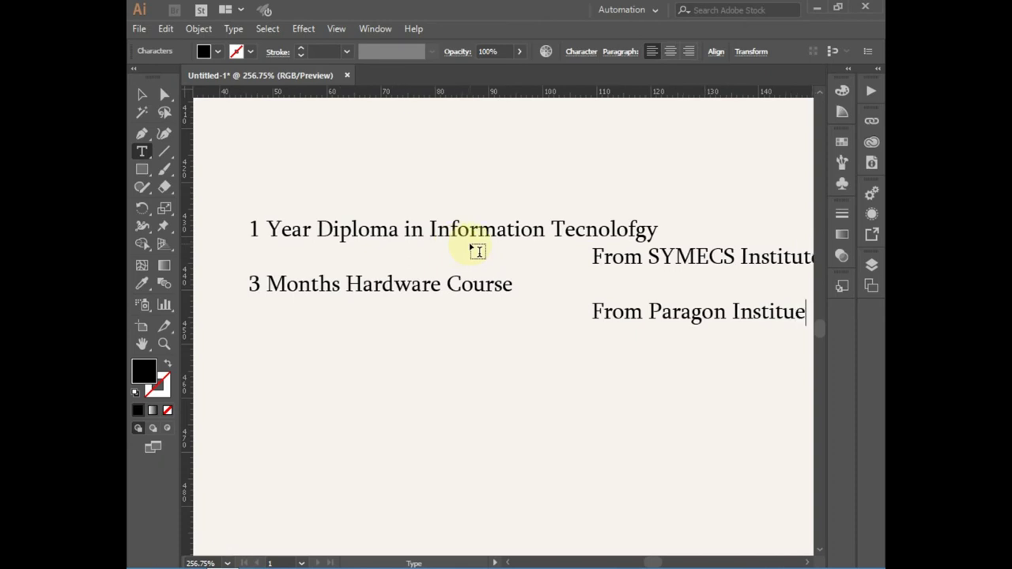
type("Mi")
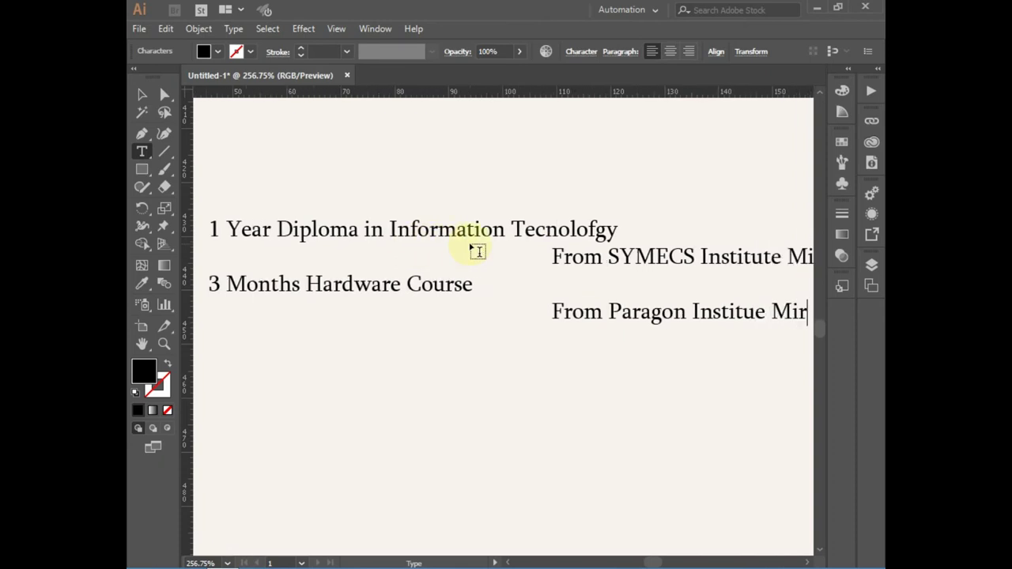
type("rpurkhas")
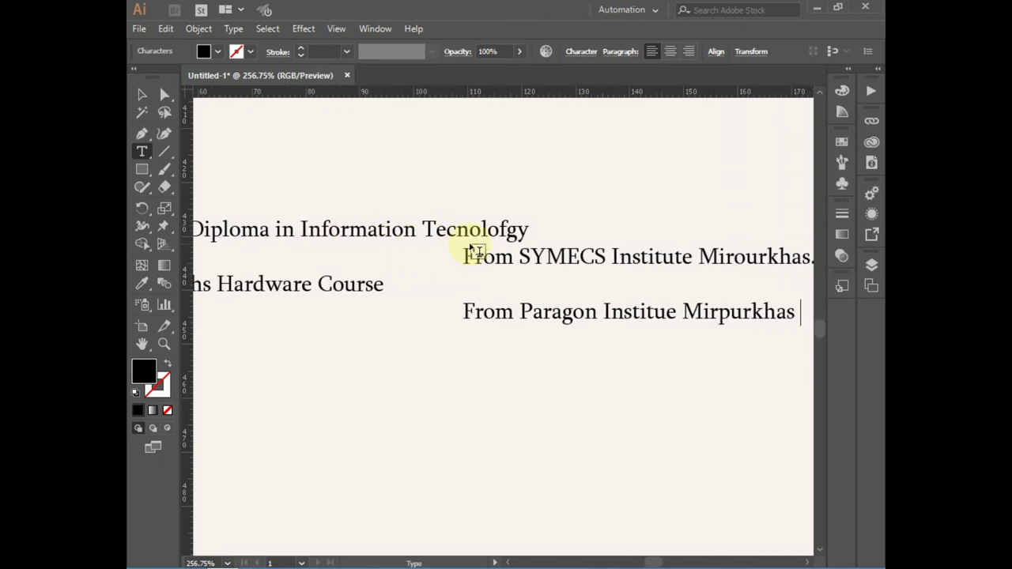
key("Return")
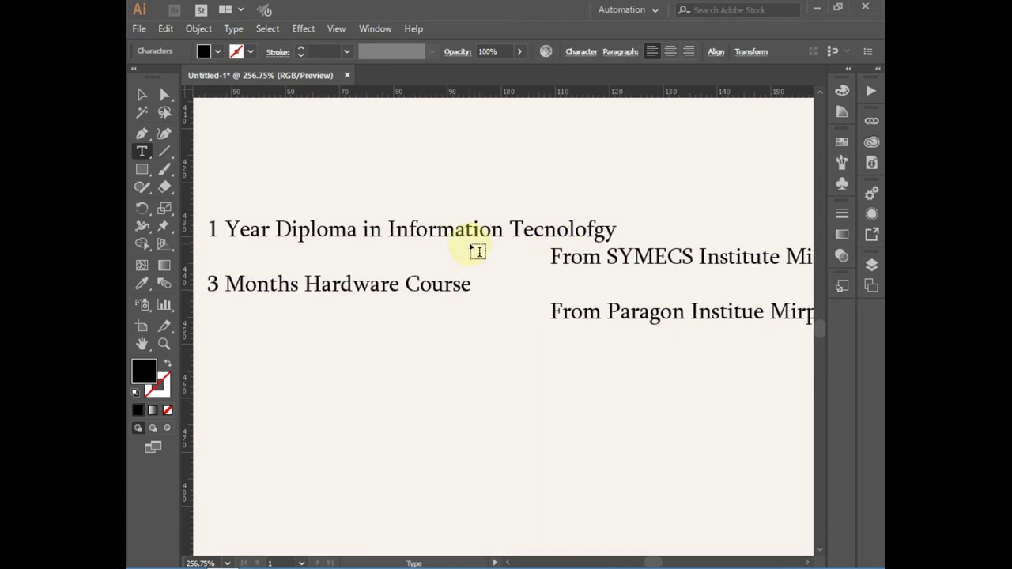
Add '6 Months Graphics Course' with 'From SYNECS Institute Mirpurkhas', fixing the typos
type("6 Months G")
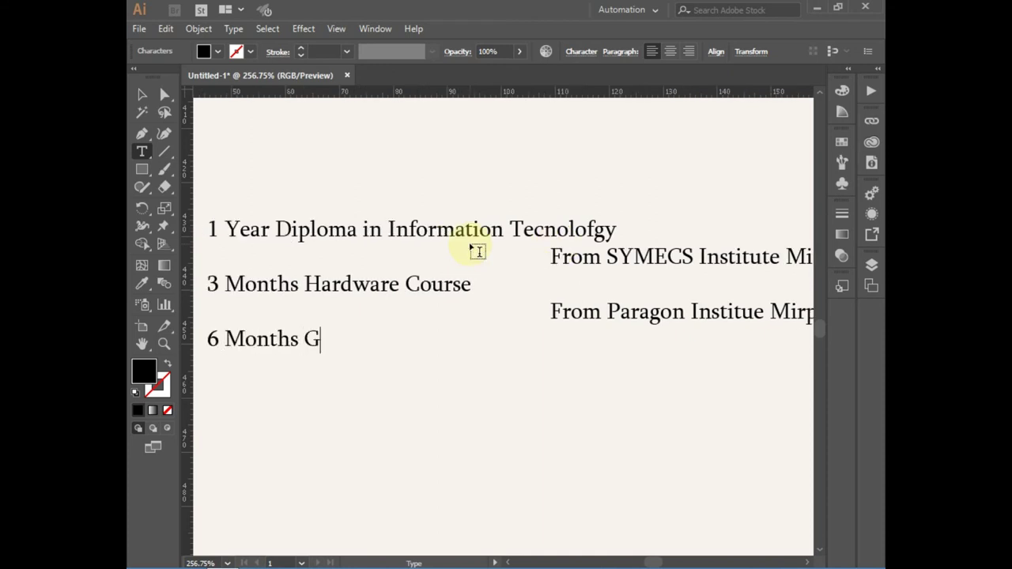
type("raohiscs")
key("BackSpace")
key("BackSpace")
key("BackSpace")
key("BackSpace")
type("phics ")
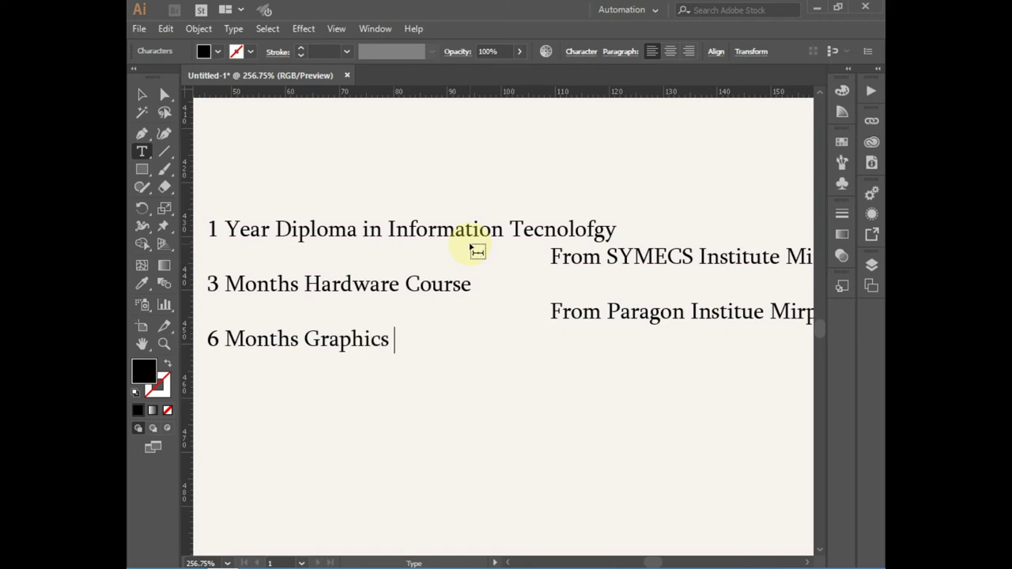
type("Course")
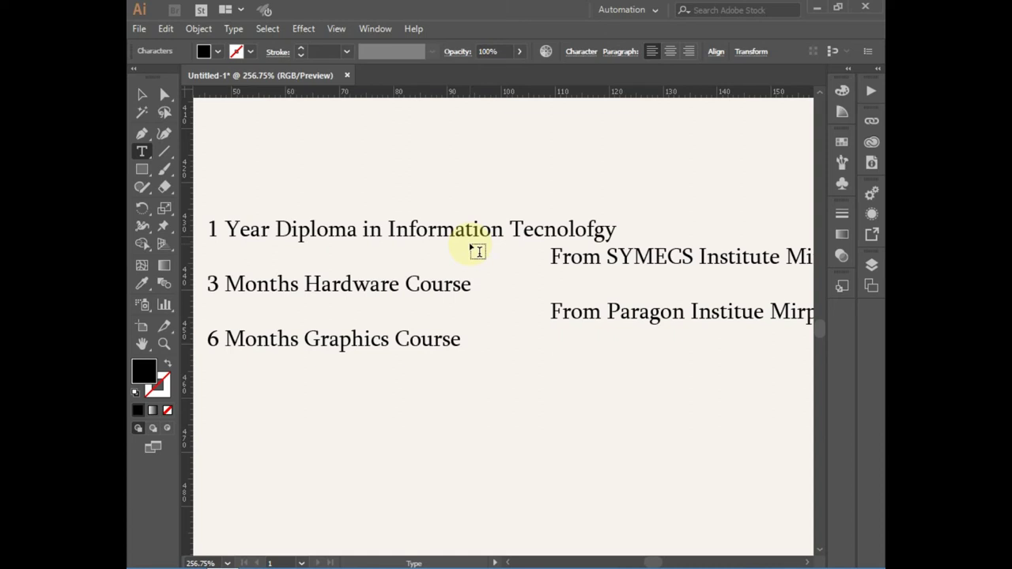
type("From St")
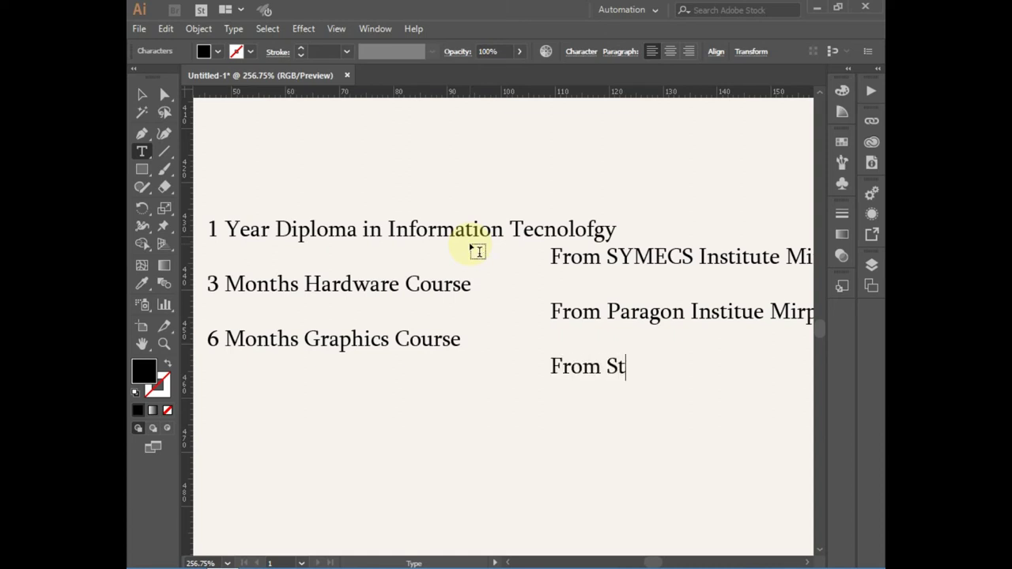
type("NECS")
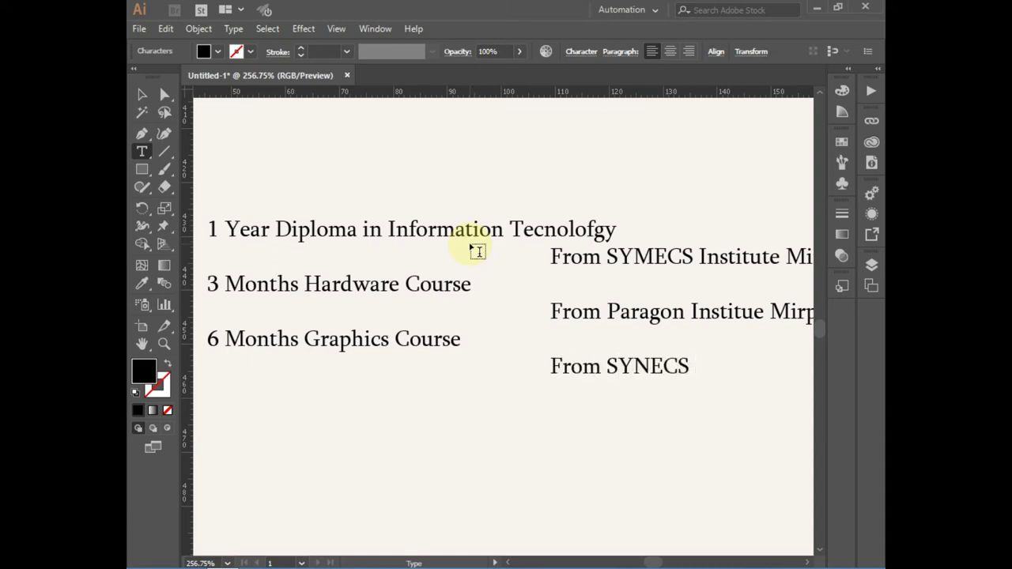
type("nstute ")
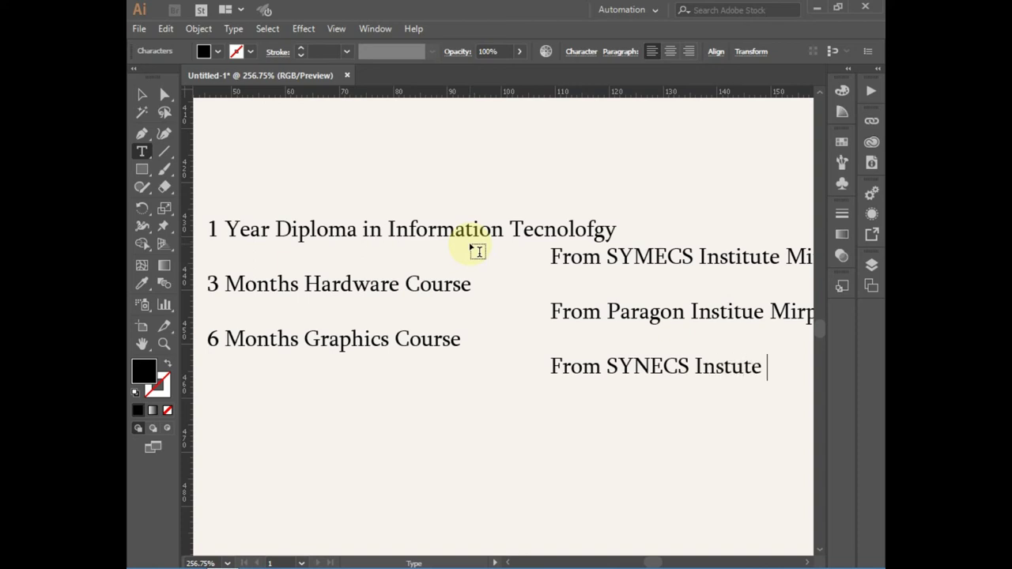
type("it")
type("t")
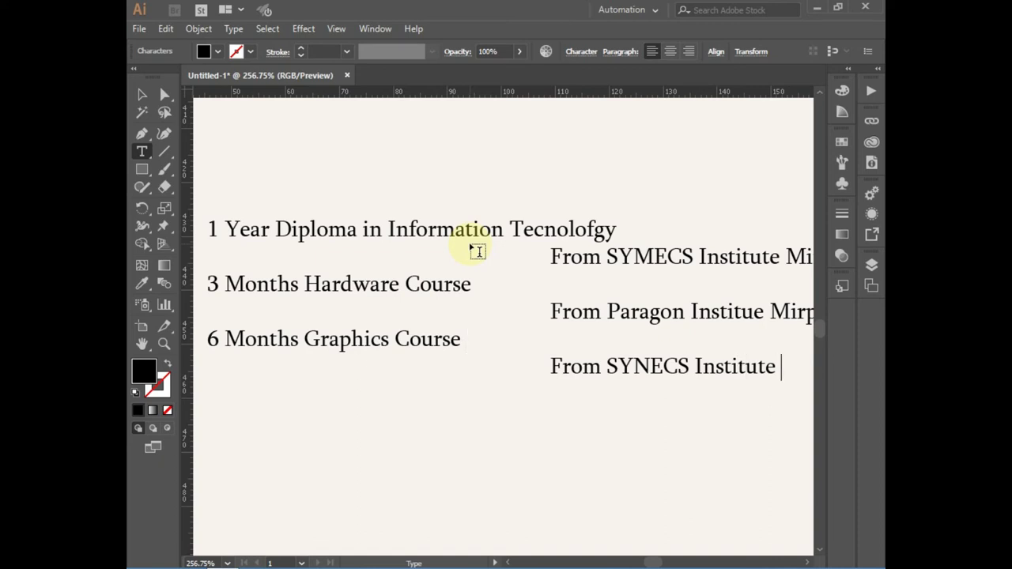
key("Up")
key("Up")
key("Up")
key("End")
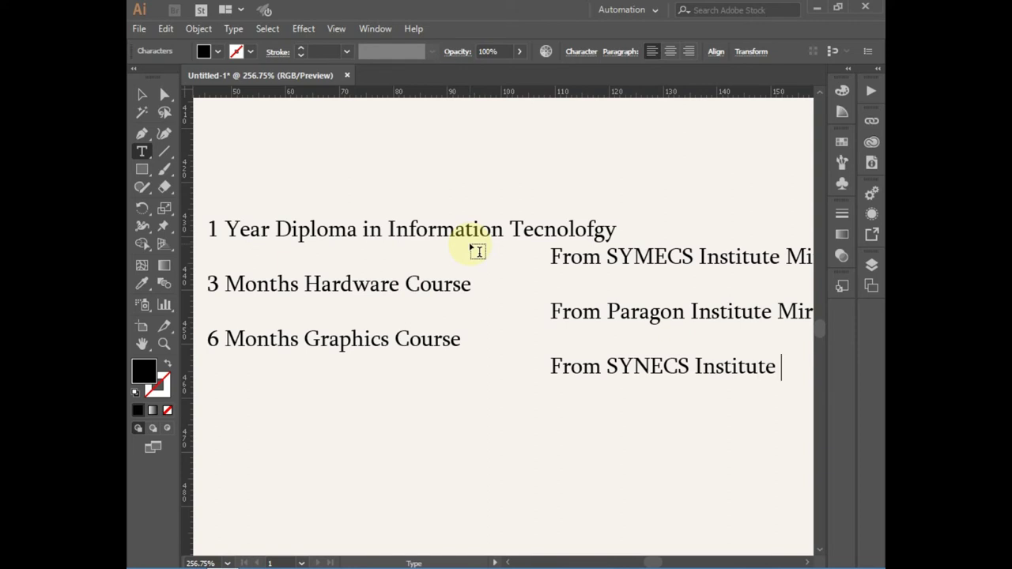
type("Mir")
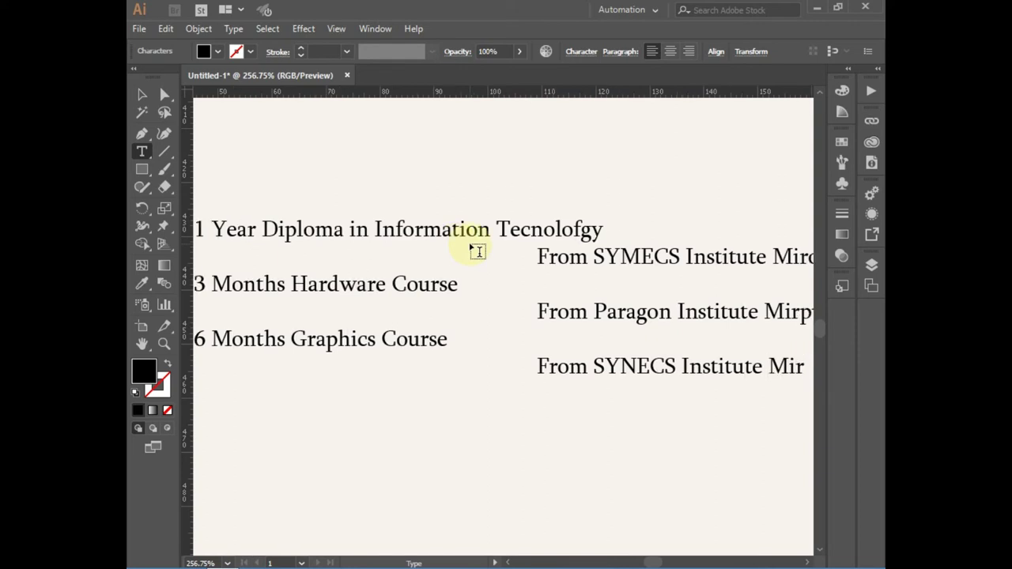
type("purkhas")
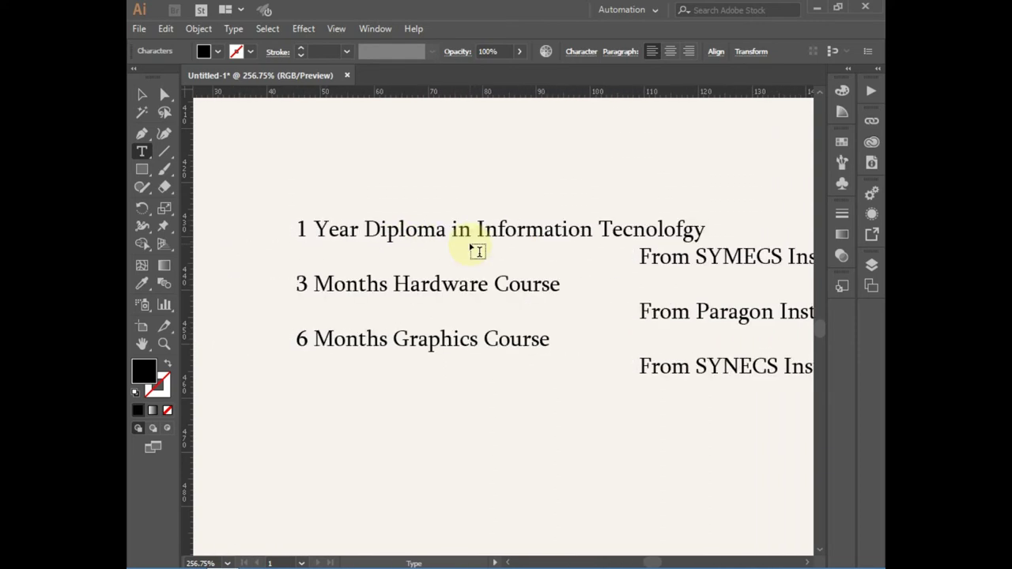
type("z")
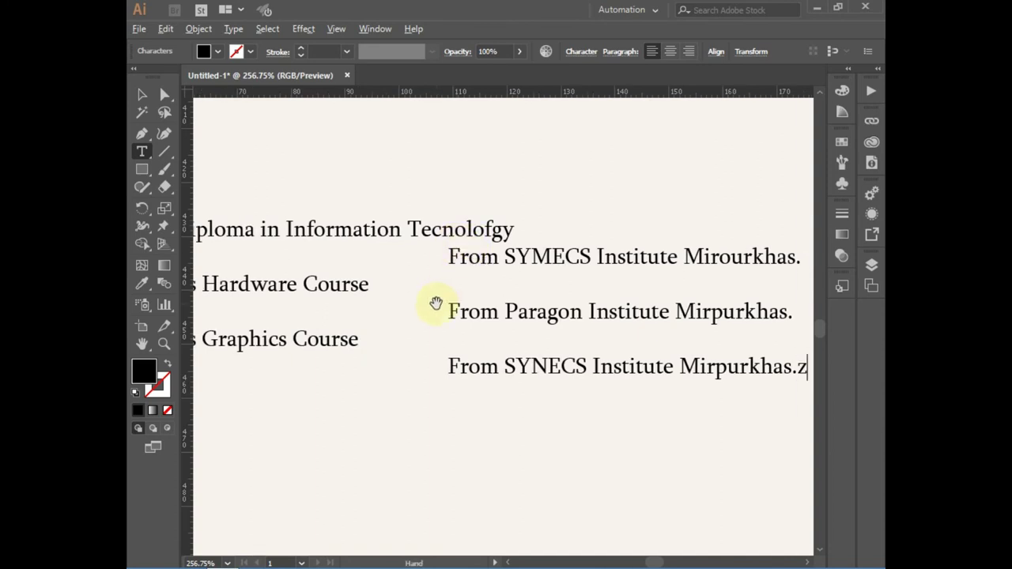
key("BackSpace")
key("Escape")
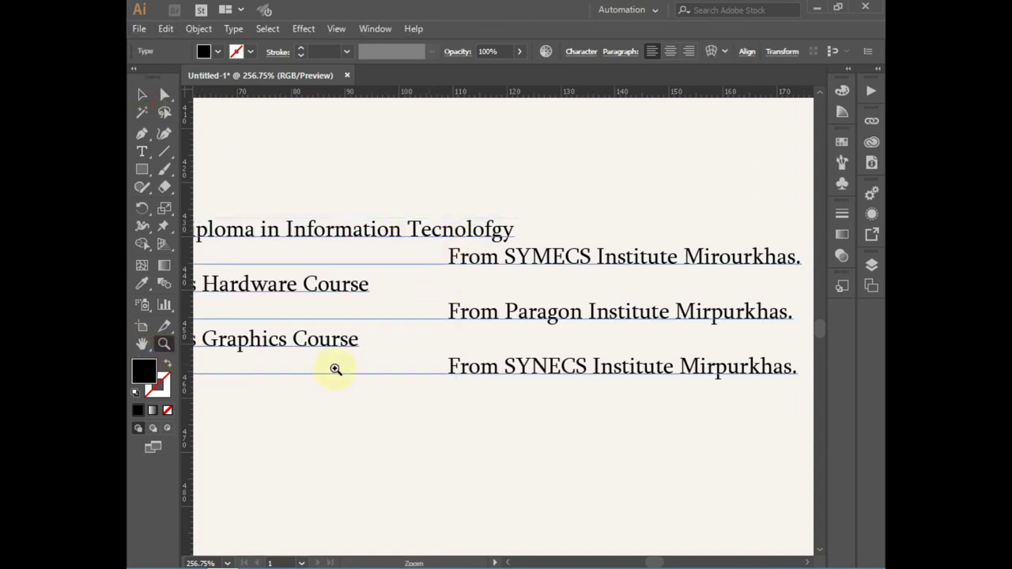
scroll(335, 368, "down", 5)
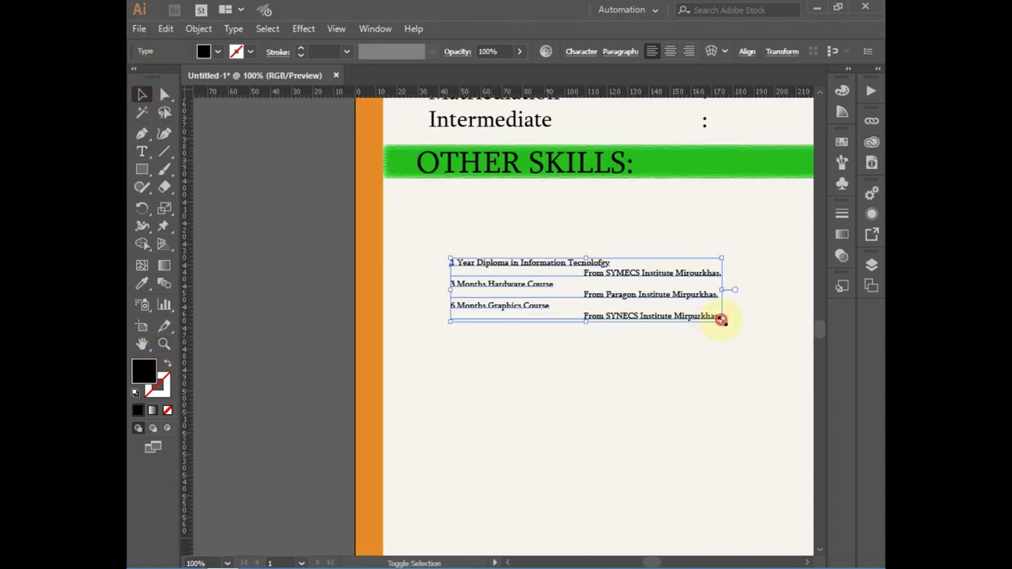
Enlarge the course list and position it under the OTHER SKILLS heading
mouse_move(722, 319)
left_mouse_down()
mouse_move(771, 314)
mouse_move(801, 332)
left_mouse_up()
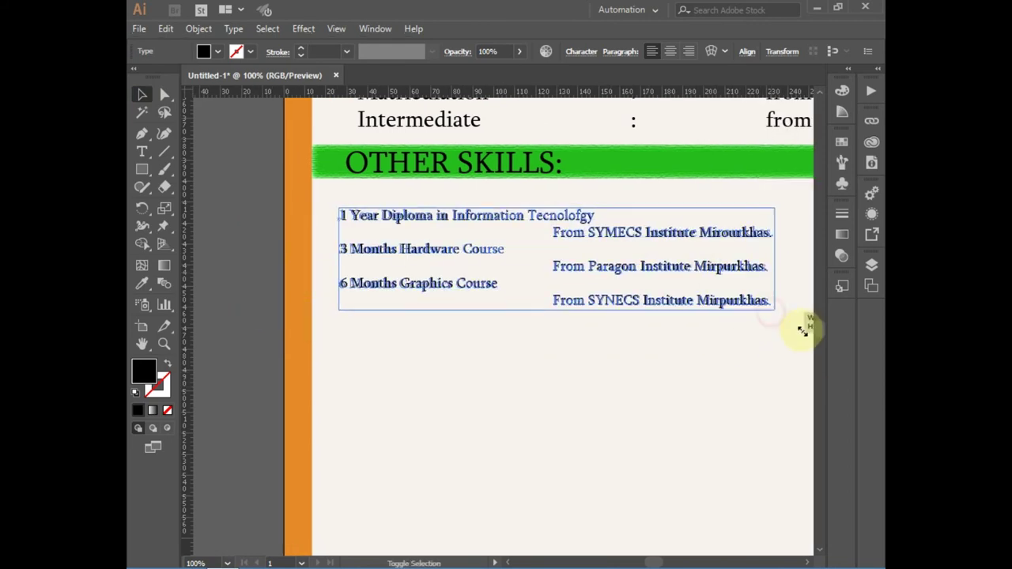
left_click(802, 332)
mouse_move(520, 210)
left_mouse_down()
mouse_move(525, 332)
mouse_move(422, 354)
mouse_move(454, 393)
left_mouse_up()
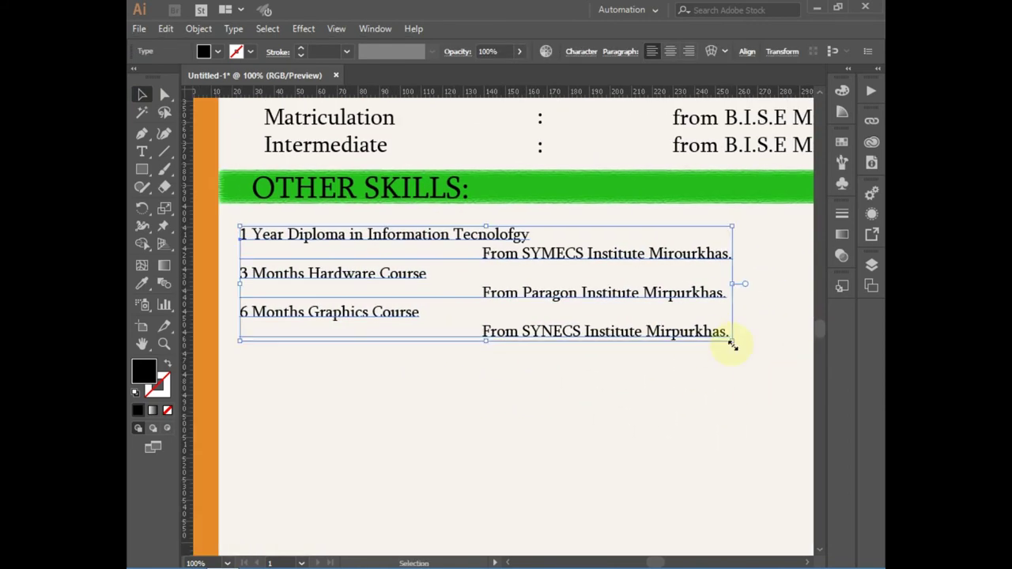
left_click_drag(730, 339, 764, 369)
left_click_drag(637, 258, 686, 270)
left_click_drag(430, 253, 423, 252)
Set the first course title line to the Stencil font
key("t")
left_click(577, 243)
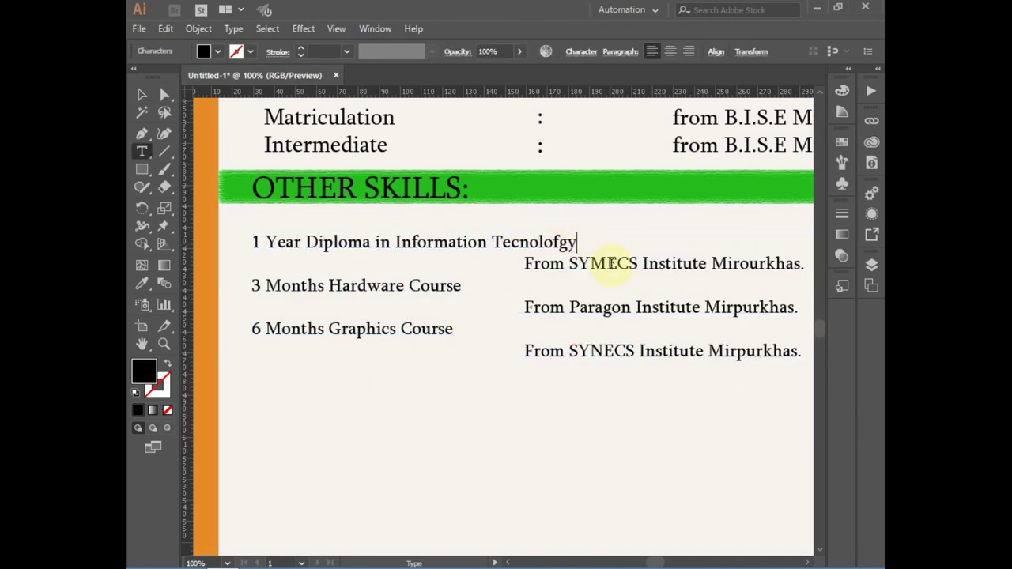
type("h")
left_click(581, 51)
left_click(545, 75)
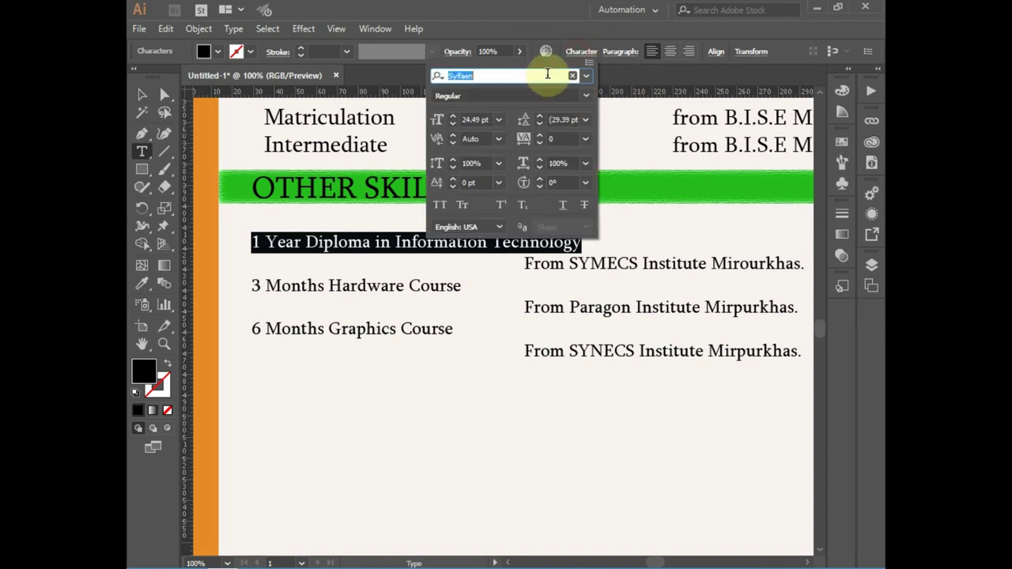
type("Stencil")
key("Return")
left_click(256, 290)
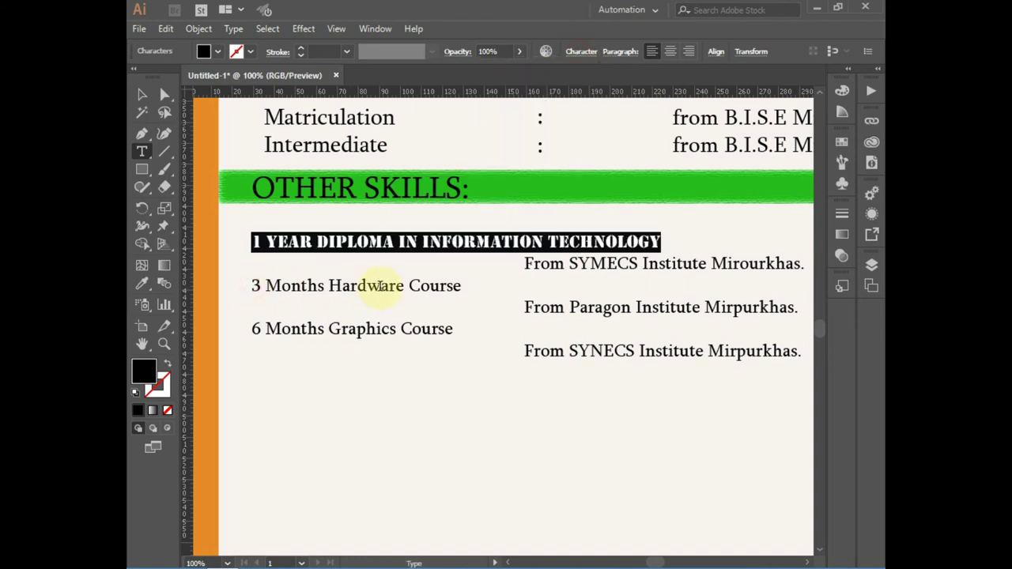
Set the '3 Months Hardware Course' and '6 Months Graphics Course' titles to Stencil
left_click(381, 286)
double_click(257, 286)
left_click_drag(265, 286, 468, 285)
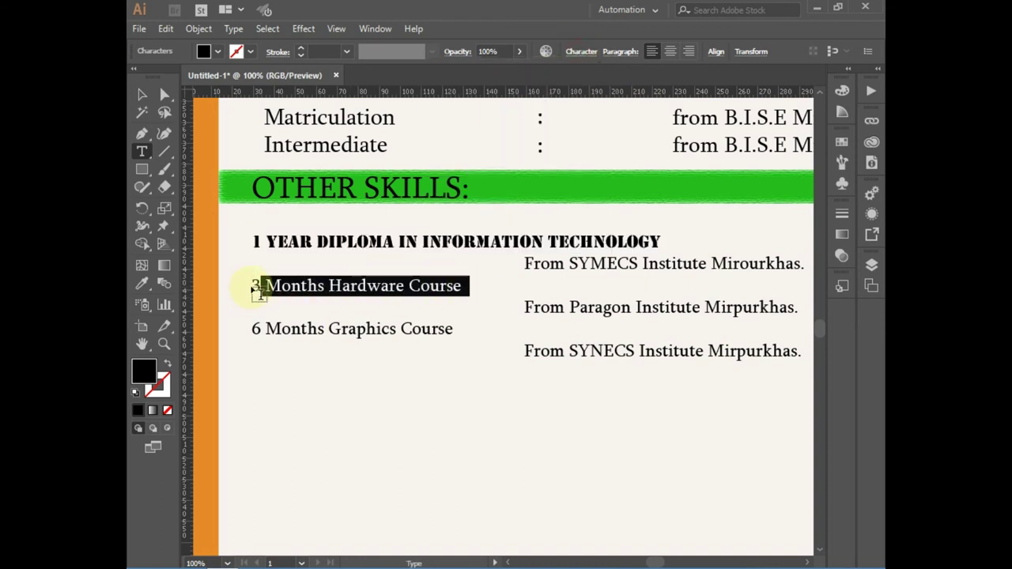
left_click(255, 289)
left_click(136, 95)
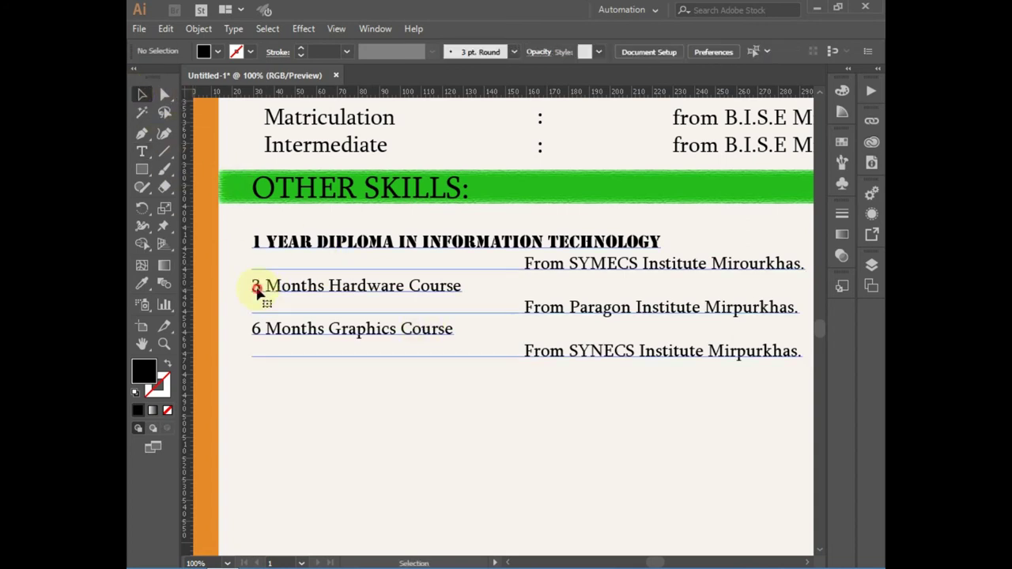
double_click(255, 289)
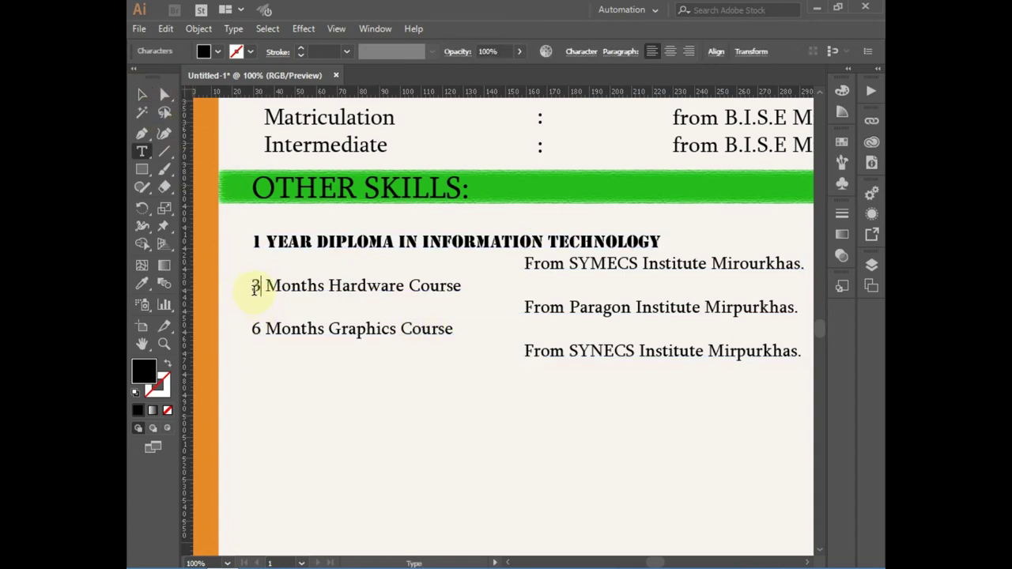
left_click_drag(253, 286, 463, 286)
left_click(575, 49)
type("Stencil")
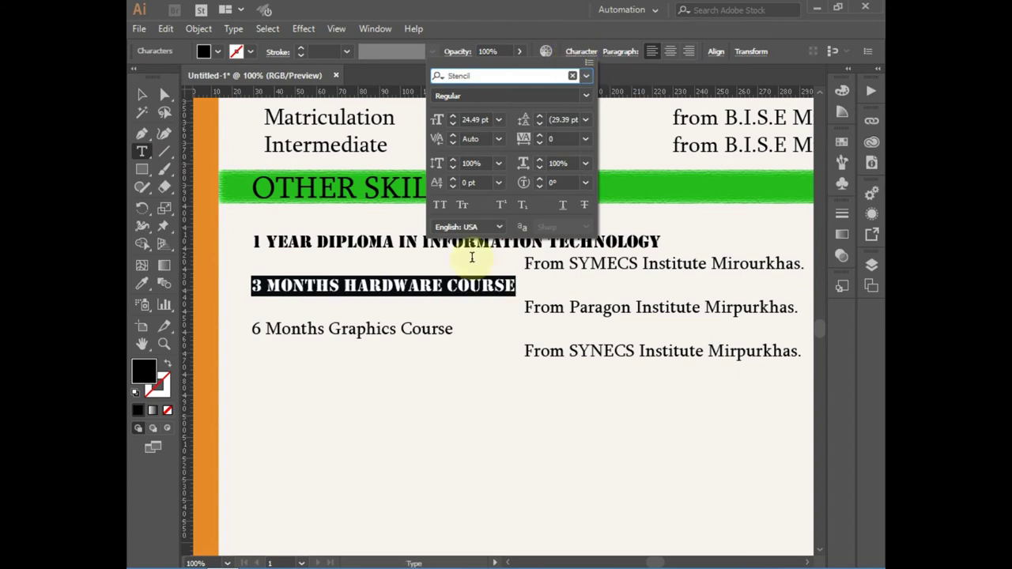
left_click_drag(253, 328, 457, 328)
left_click(582, 49)
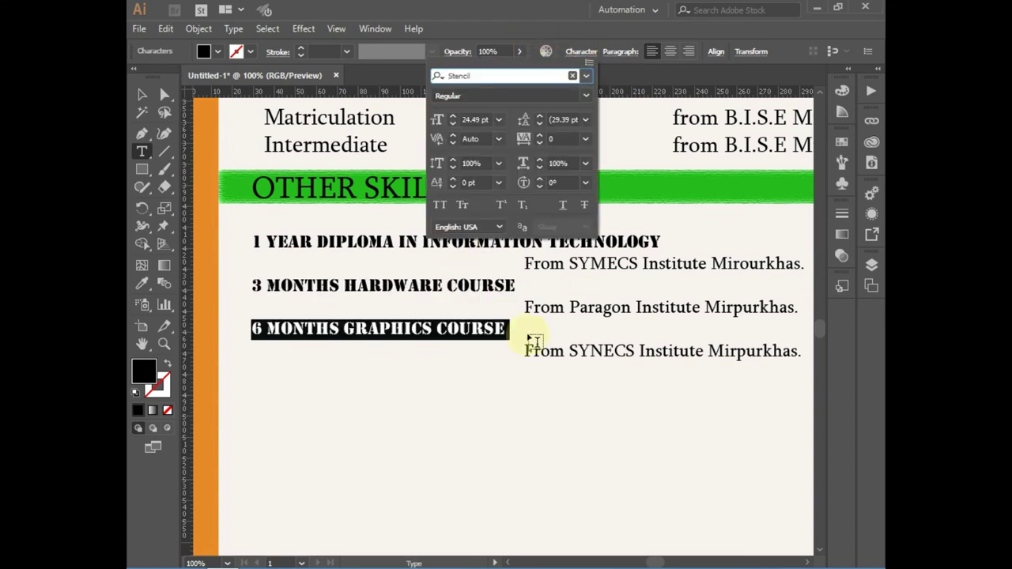
key("ctrl+shift+a")
Copy the green OTHER SKILLS bar below the course list and zoom out to see it
left_click(142, 94)
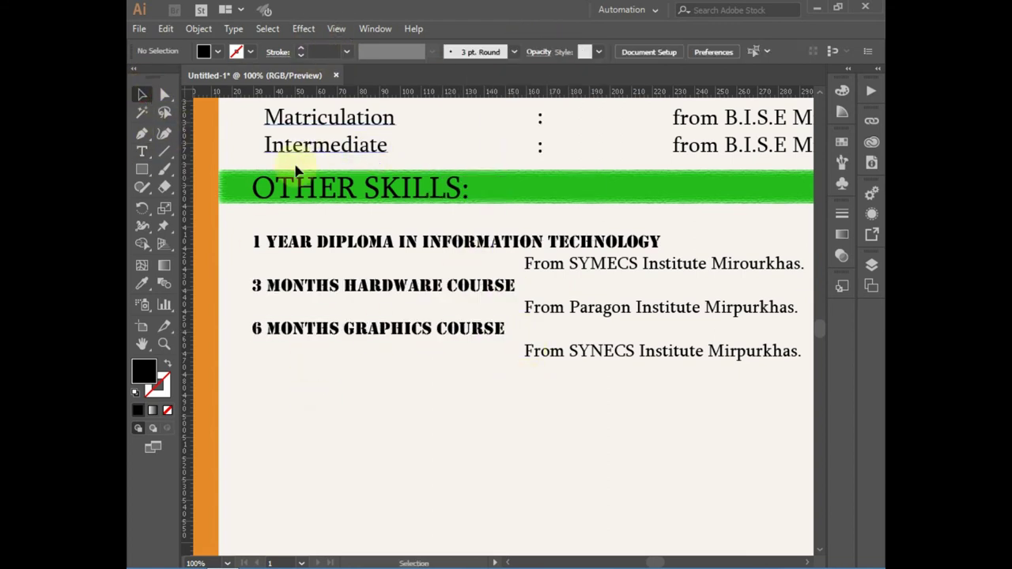
left_click(290, 192)
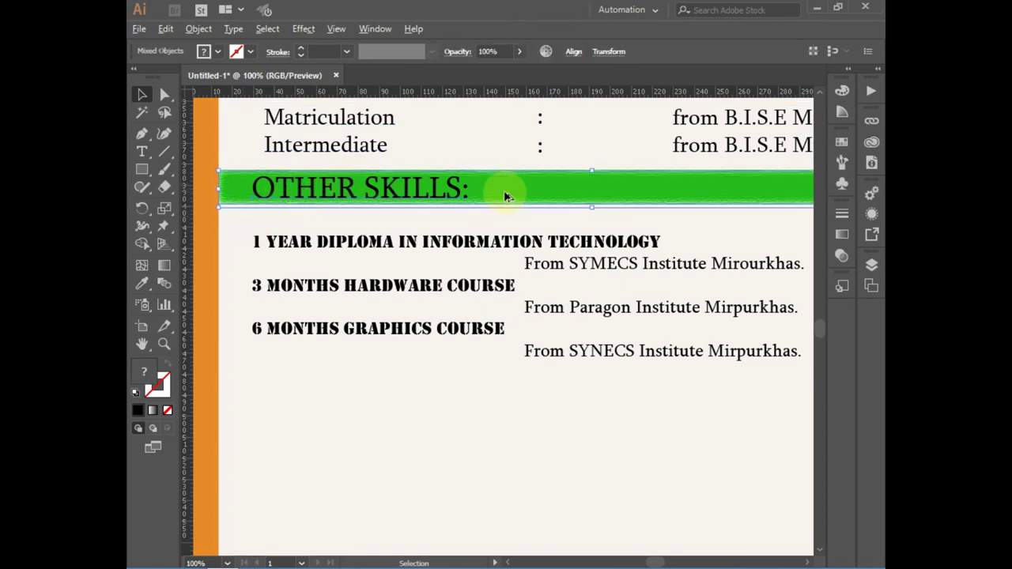
left_click_drag(508, 196, 515, 411)
left_click(509, 460)
key("z")
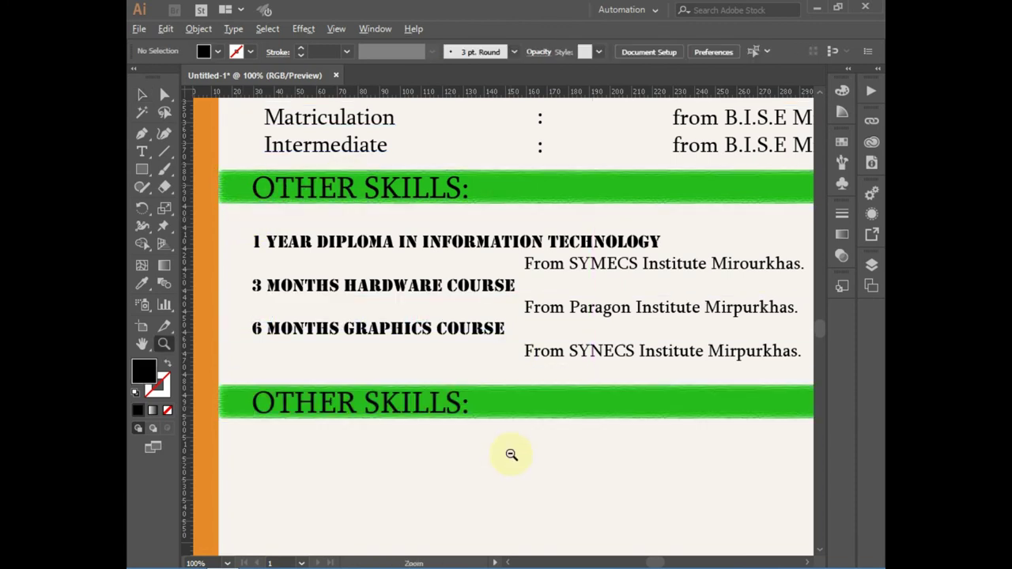
left_click(511, 454, "alt")
mouse_move(570, 390)
left_mouse_down()
mouse_move(562, 365)
mouse_move(537, 352)
left_mouse_up()
left_click(142, 94)
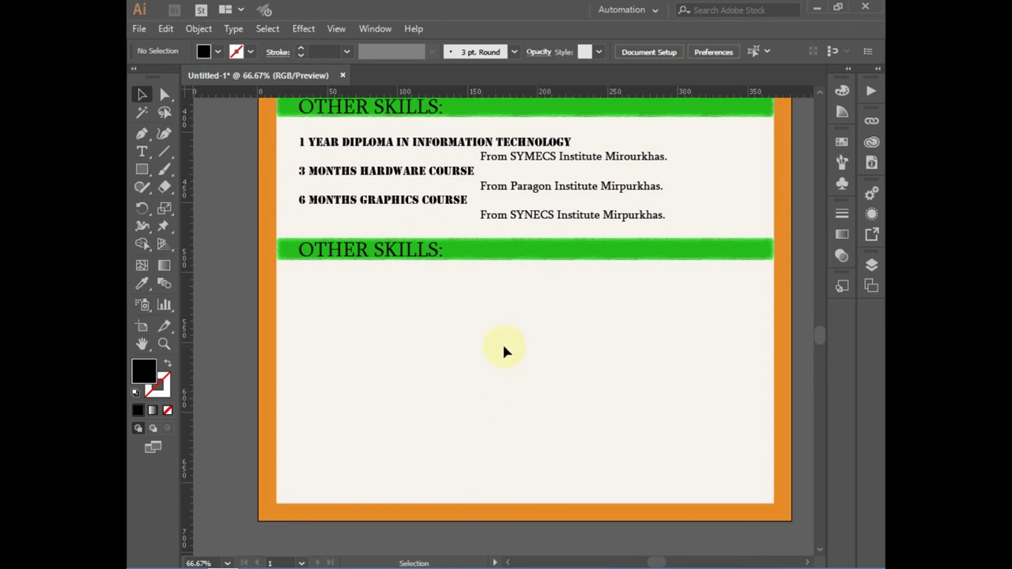
Retype the copied heading as 'EXPERIENCE'
double_click(439, 247)
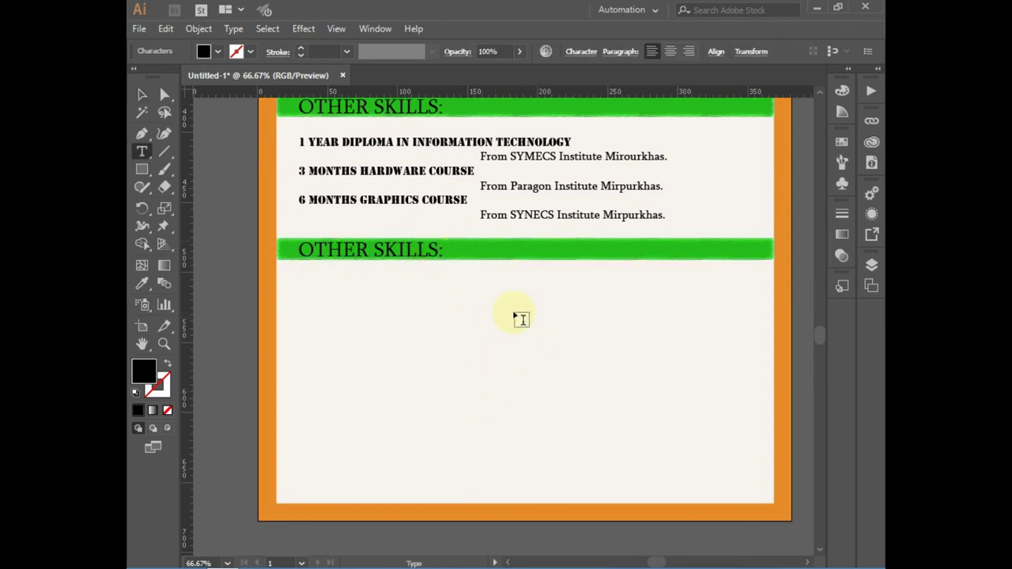
key("BackSpace")
key("BackSpace")
key("BackSpace")
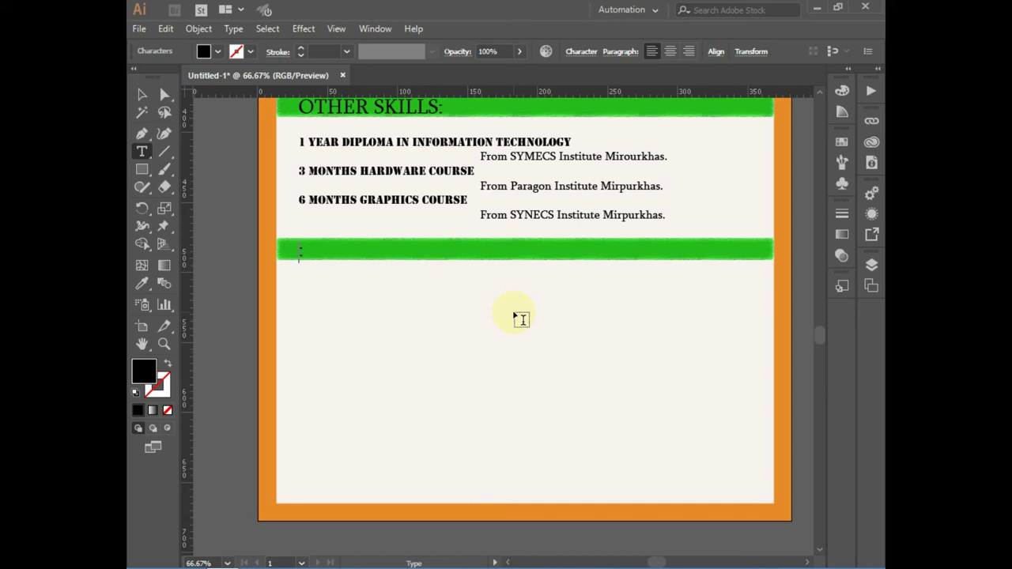
type("EXPERIEN")
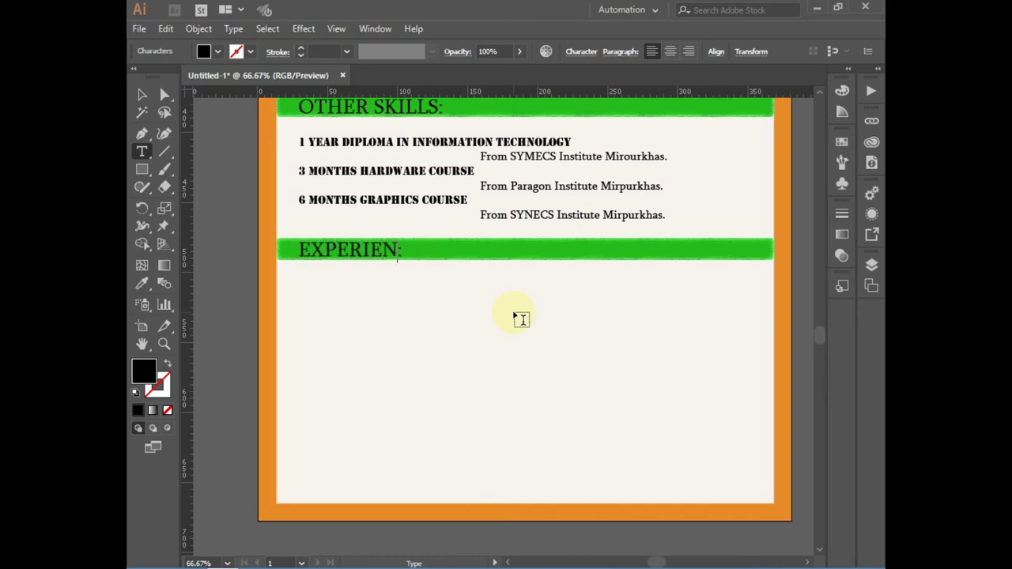
type("CE")
key("Escape")
Zoom in below the EXPERIENCE header and place a text insertion point there
left_click(422, 343)
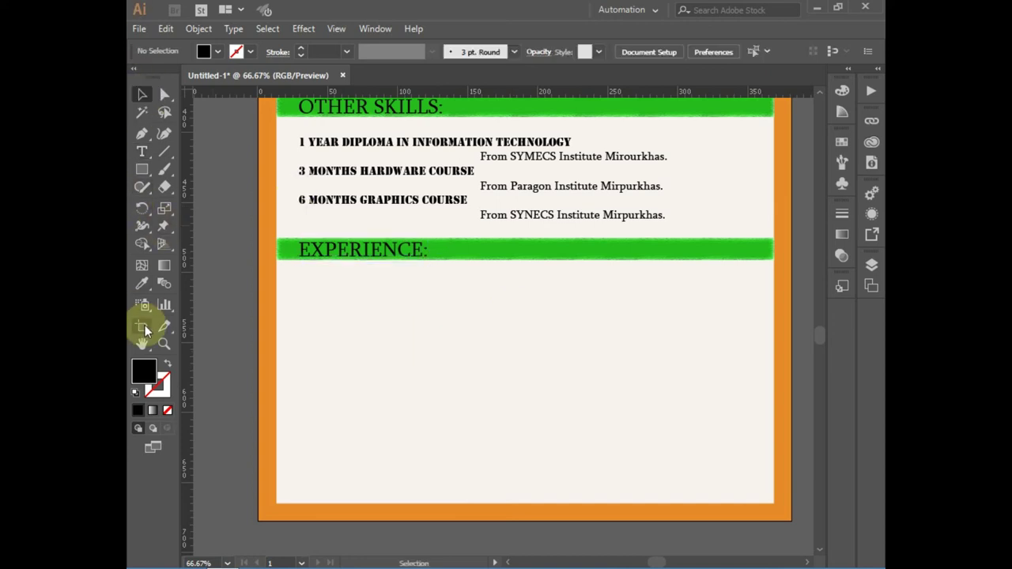
left_click(163, 343)
left_click(508, 336)
left_click(508, 336)
key("t")
left_click(532, 227)
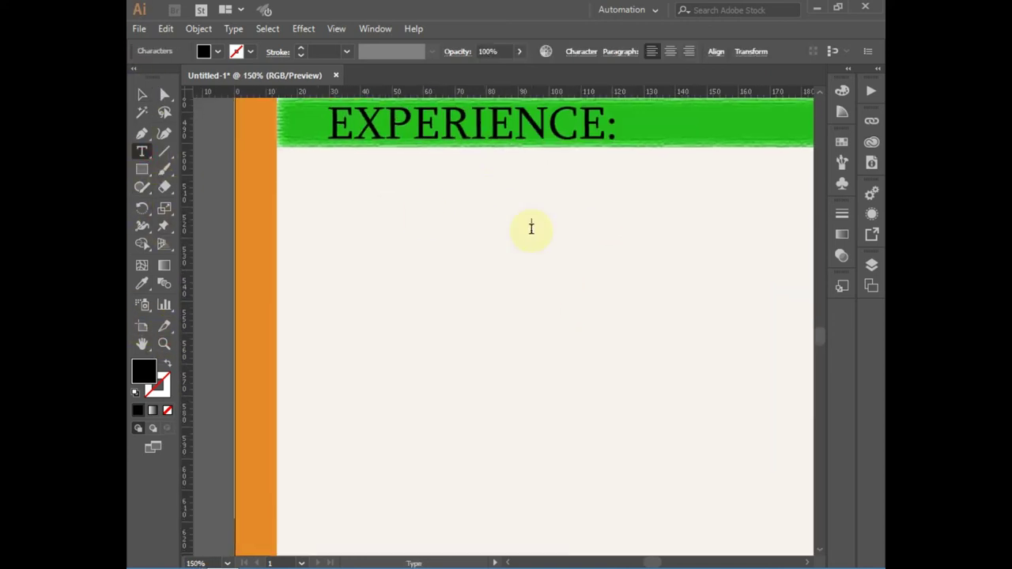
left_click(585, 56)
left_click(586, 55)
Remove a stray 'H' text object and restart the first experience line
type("H")
left_click(572, 56)
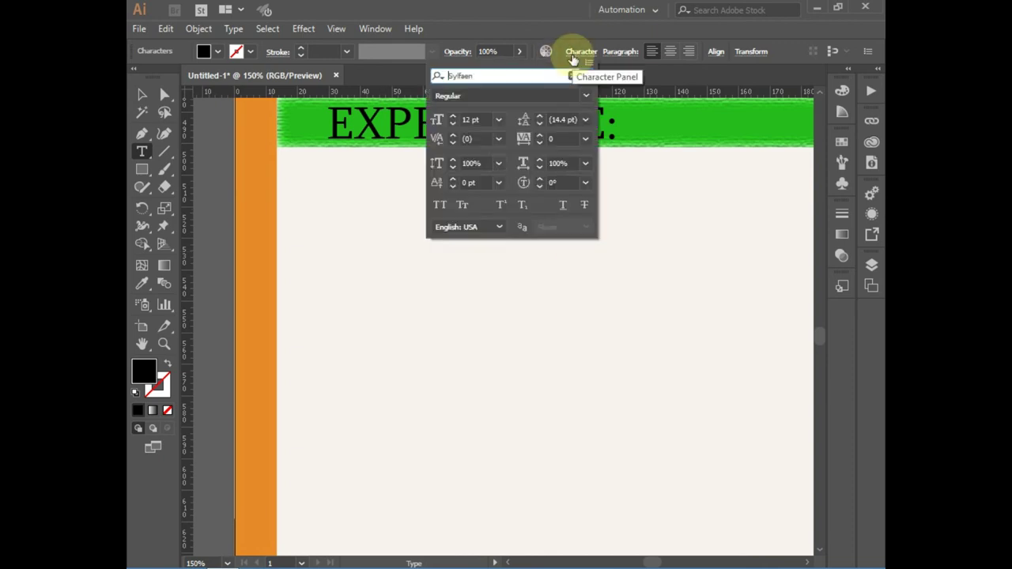
left_click(142, 94)
left_click(546, 228)
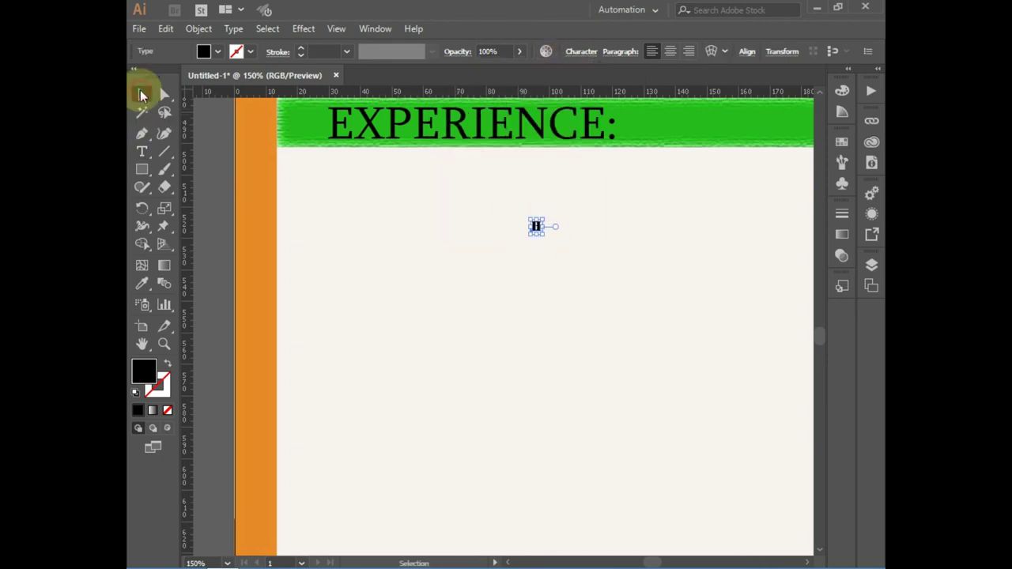
left_click(576, 55)
left_click(543, 237)
key("t")
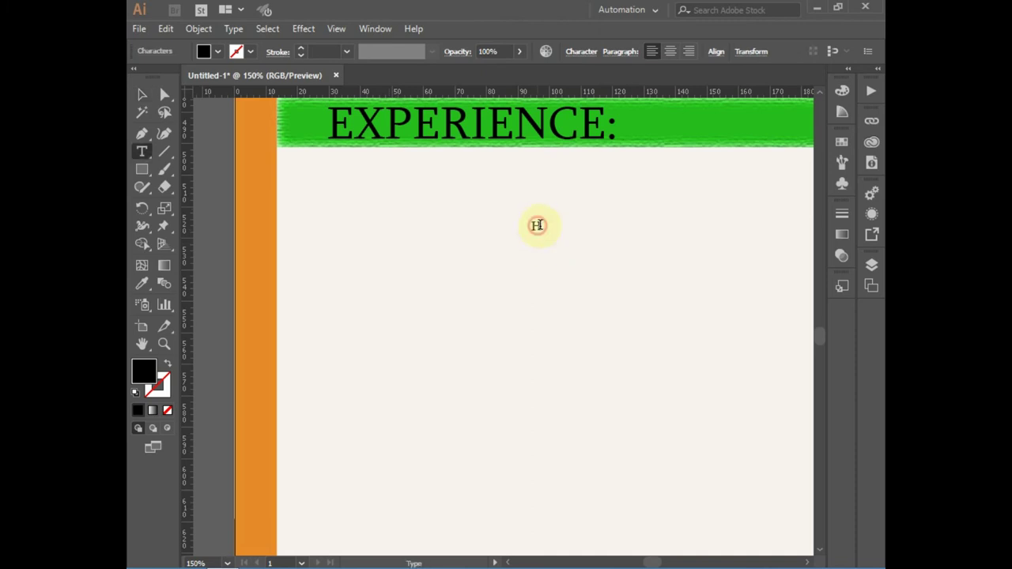
left_click(539, 227)
key("BackSpace")
Type the Prince Medical Store sales man experience entry, correcting 'Salas' to 'Sales'
type("Years ")
type("Experience  ij")
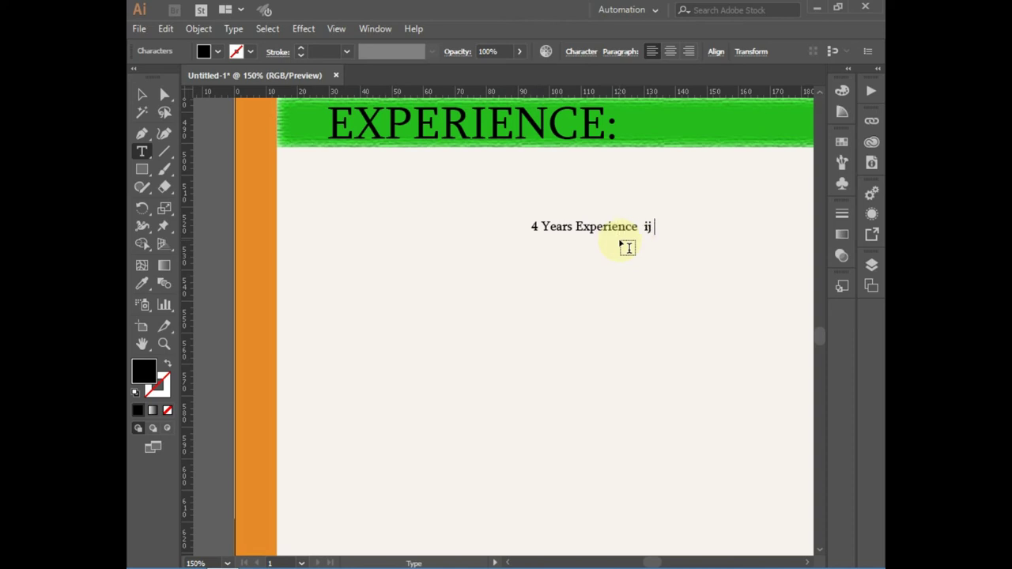
key("BackSpace")
type("n Pr")
type("ince ")
type("Medical Store")
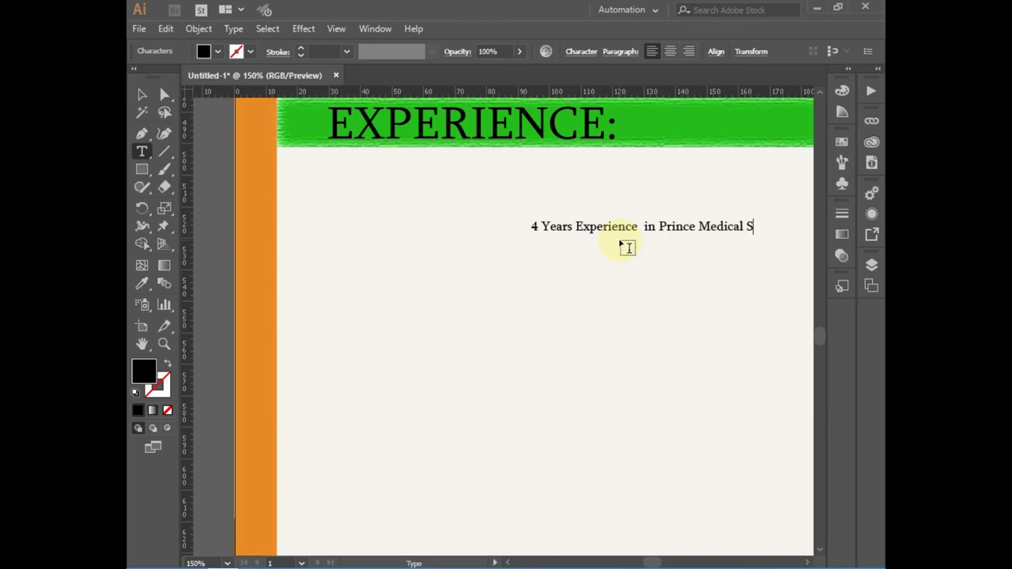
type(" as Sa")
type("las Man")
key("Return")
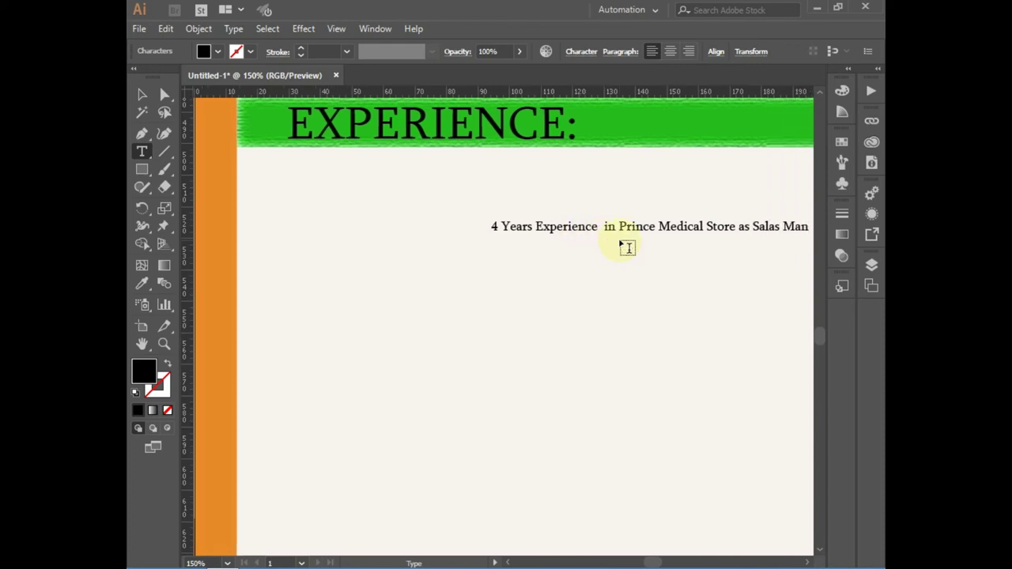
key("Up")
key("Right")
key("Right")
key("Right")
key("Right")
key("Right")
key("Right")
key("BackSpace")
type("e")
key("End")
Add the Khan Communication computer operator entry and 'Personal Shop Pathan Composing Center in Mirpurkhas'
type("onths ")
type("Expe")
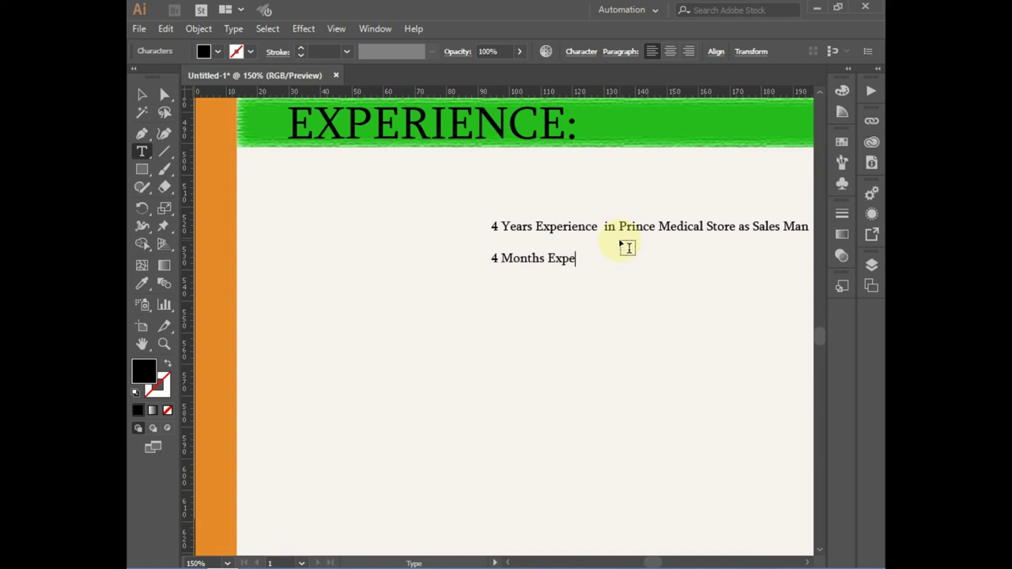
type("rience")
type("  in Khan Communication and Co")
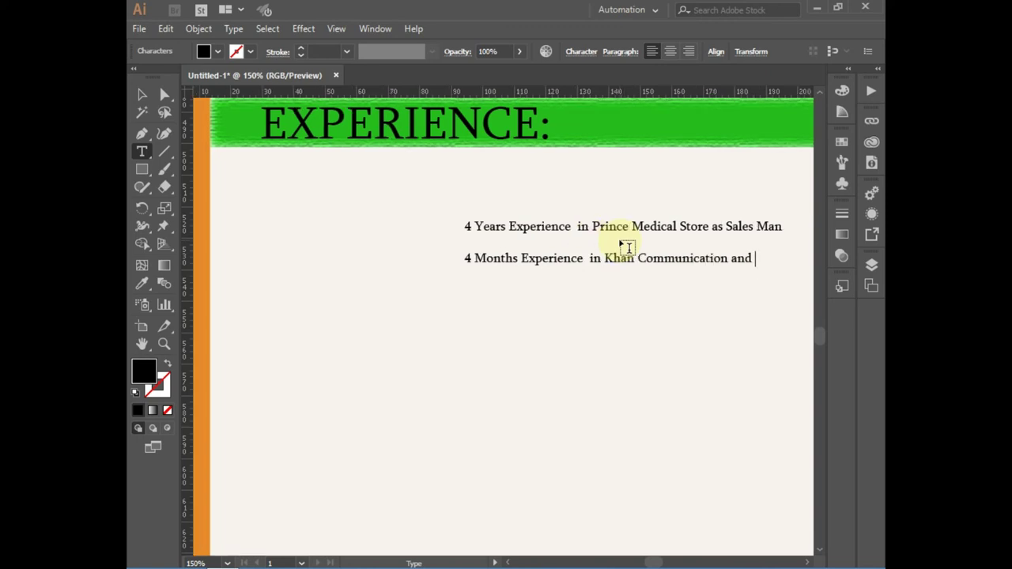
type("mposing ")
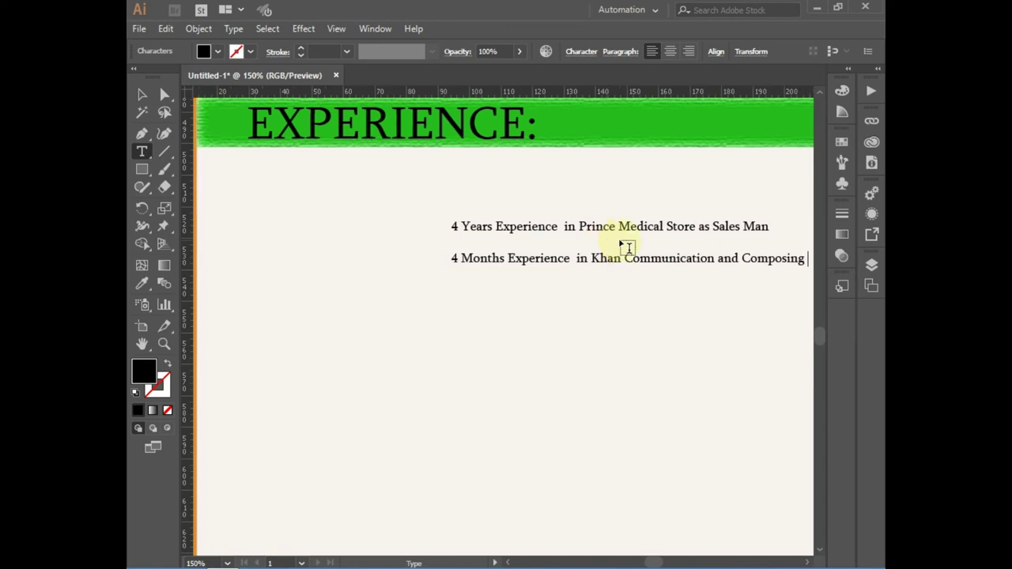
type("Center as a C")
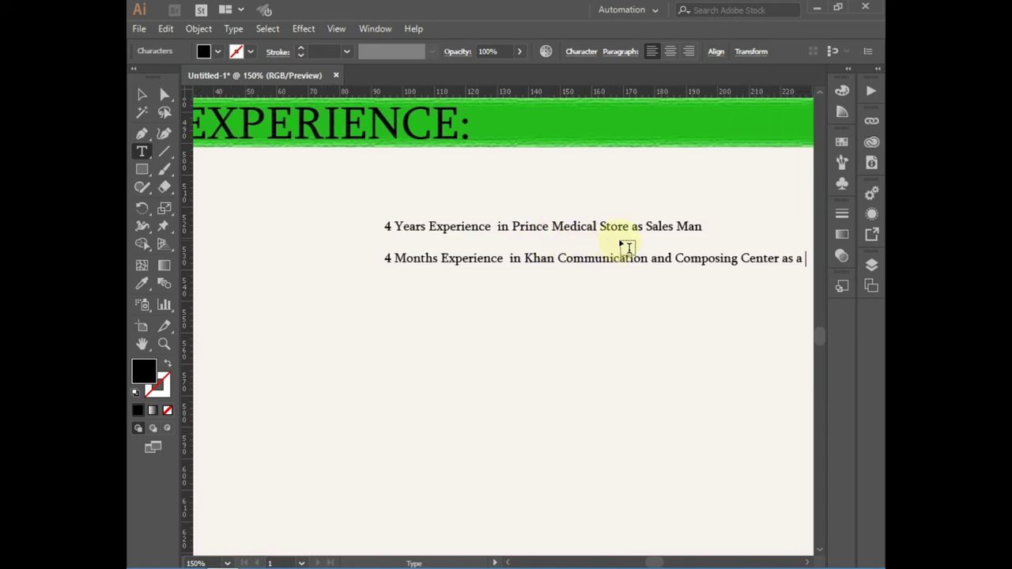
type("om")
type("puter Operator")
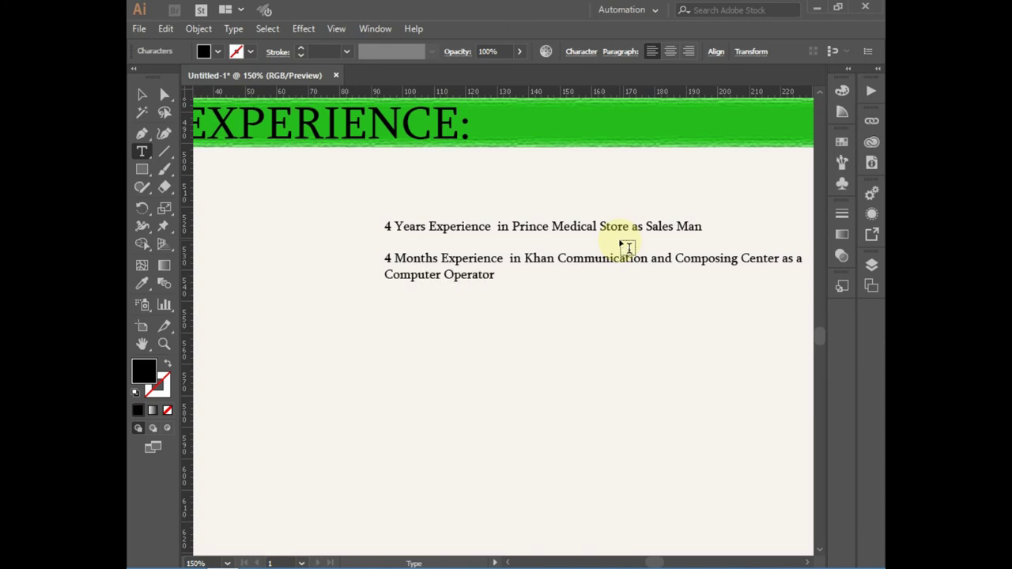
type(".")
key("Return")
key("Return")
type("Perso")
type("nal S")
type("hop Pathan C")
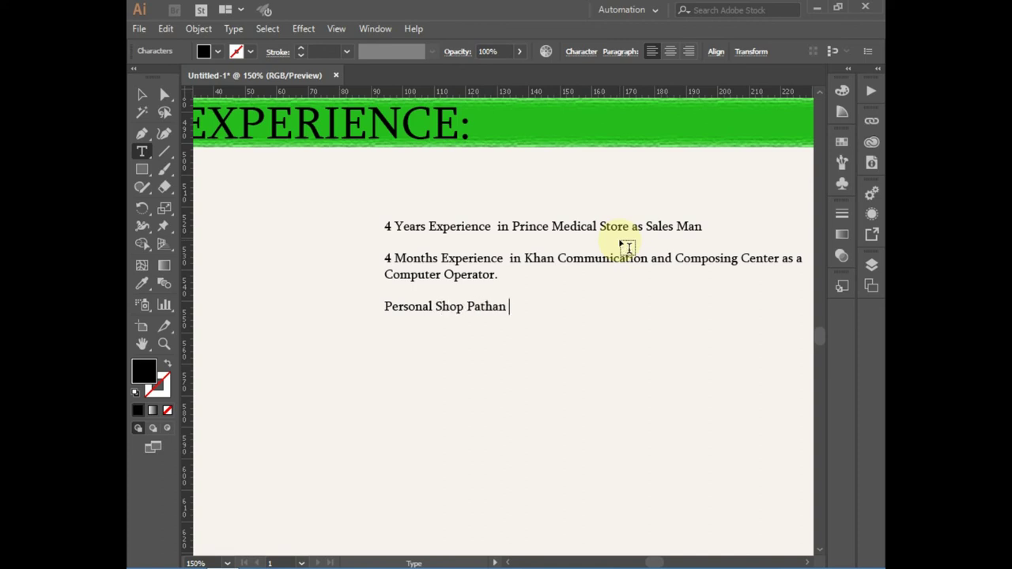
type("ompu")
type("sing")
key("BackSpace")
key("BackSpace")
key("BackSpace")
type("posing C")
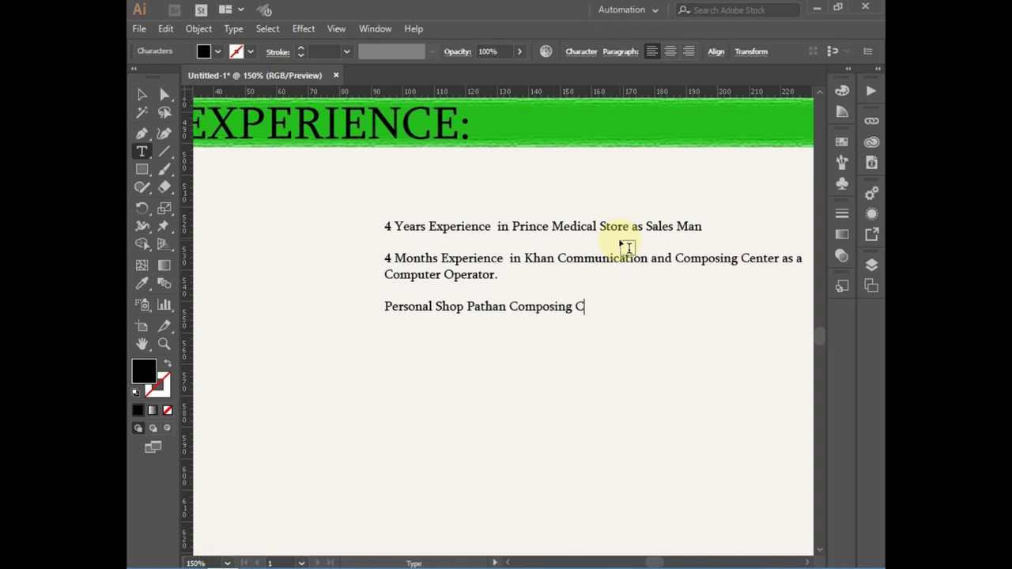
type("enter in Mirpurk")
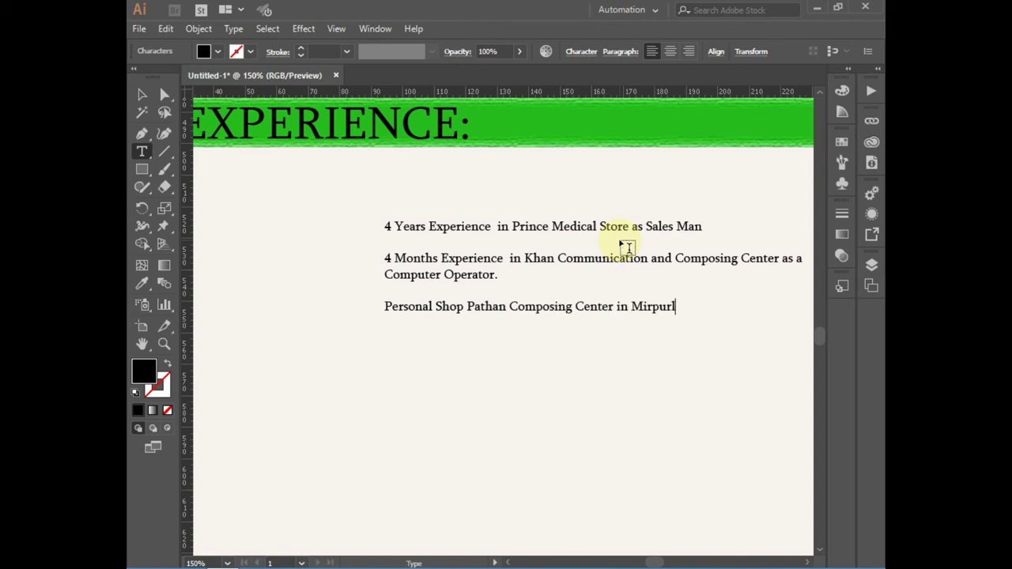
type("has")
Remove the blank lines between the experience entries
key("BackSpace")
left_click(623, 242)
key("BackSpace")
left_click(142, 94)
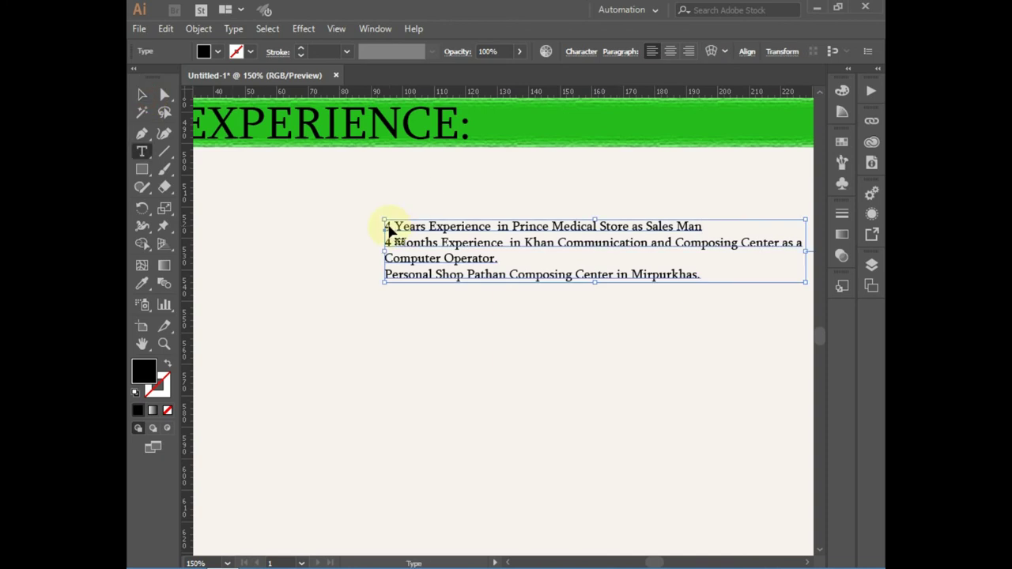
Set the lead phrases '4 Years Experience', '4 Months Experience' and 'Personal Shop' to Bauer Bodoni
left_click_drag(385, 227, 491, 227)
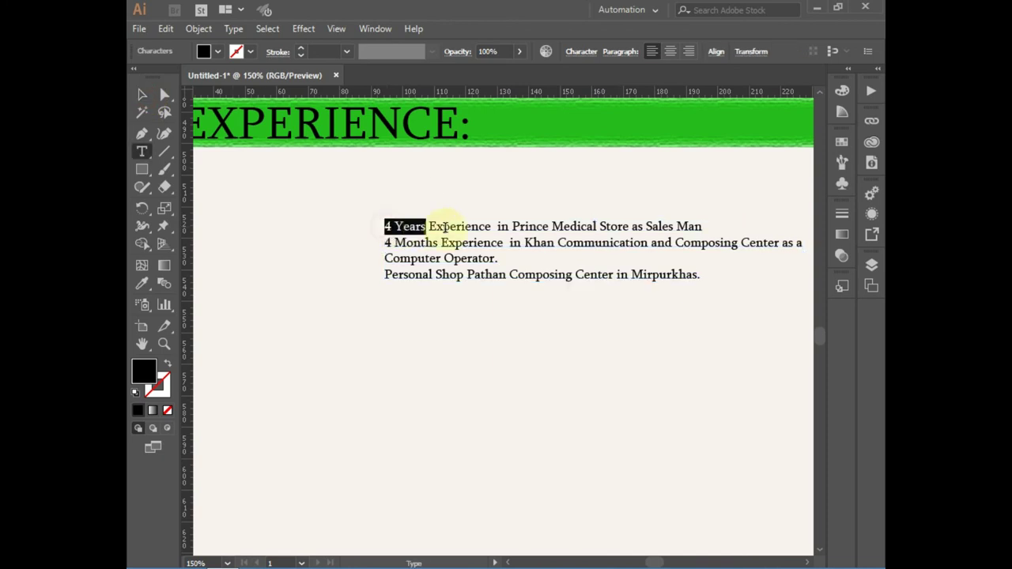
left_click(581, 51)
type("Bauer Bodoni")
key("Return")
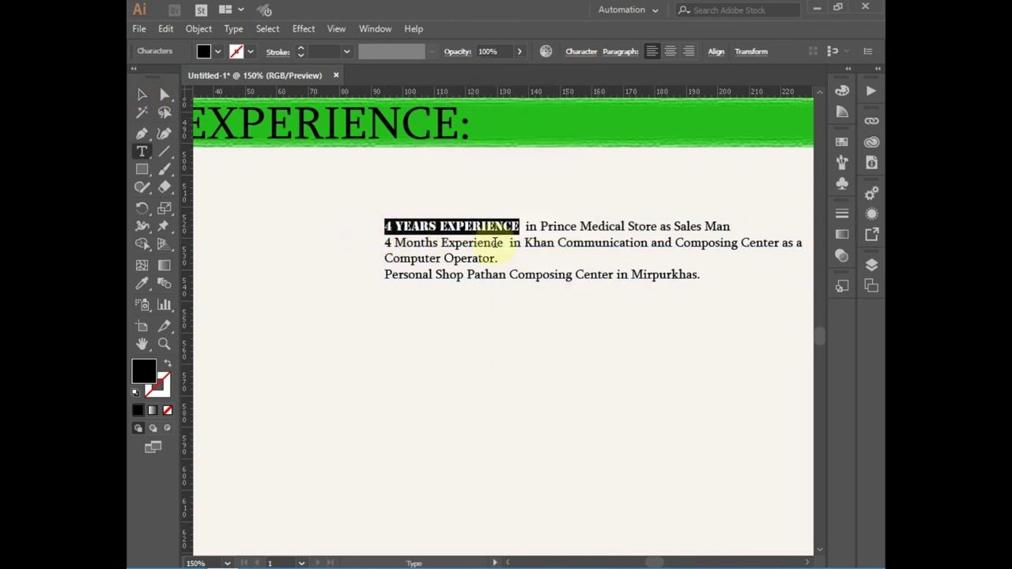
left_click_drag(503, 242, 384, 242)
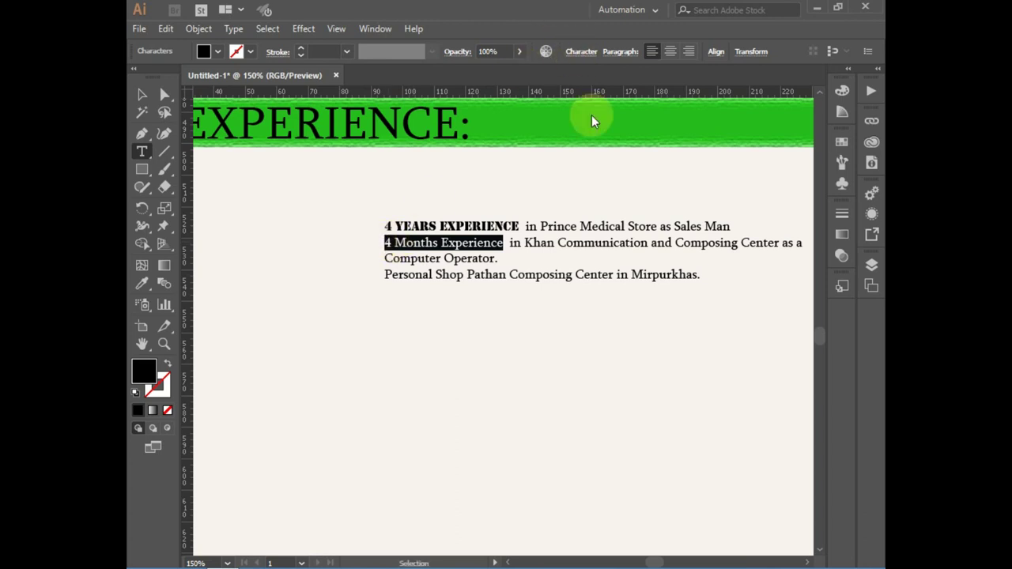
left_click(581, 51)
key("Return")
key("Escape")
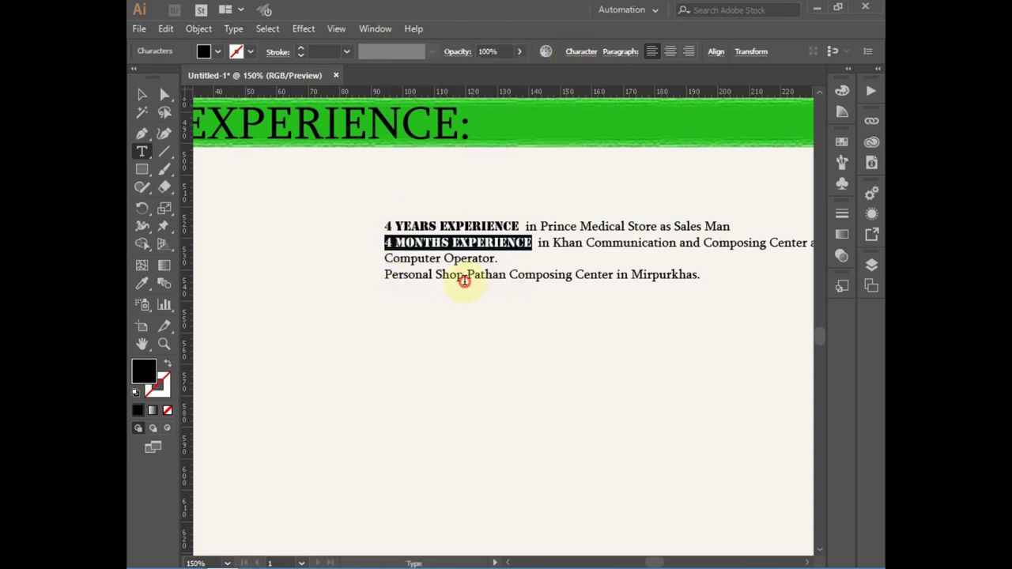
left_click_drag(464, 275, 385, 275)
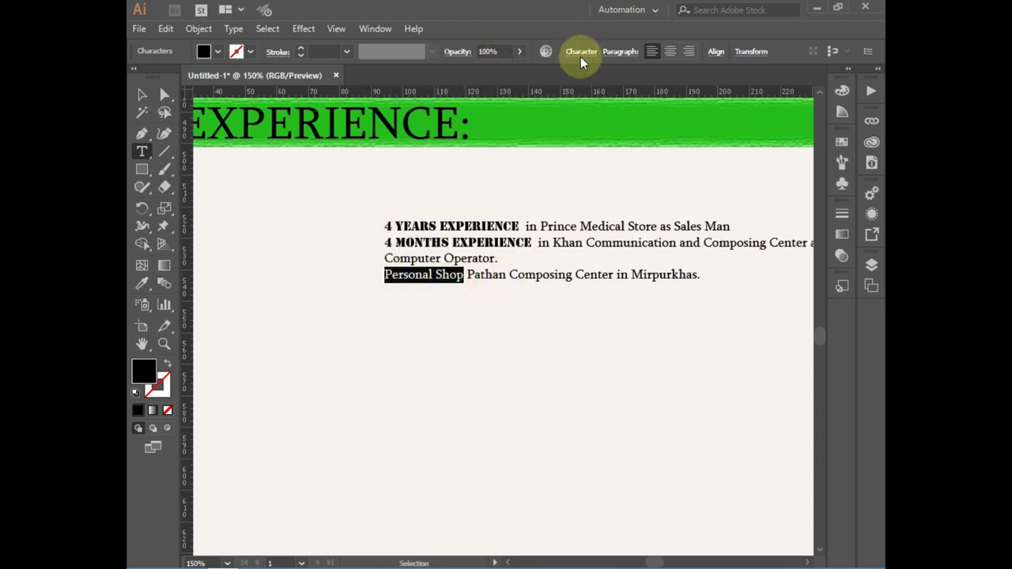
left_click(581, 52)
key("Return")
Enlarge the experience text frame to page width under its header, then select the green EXPERIENCE bar
double_click(142, 94)
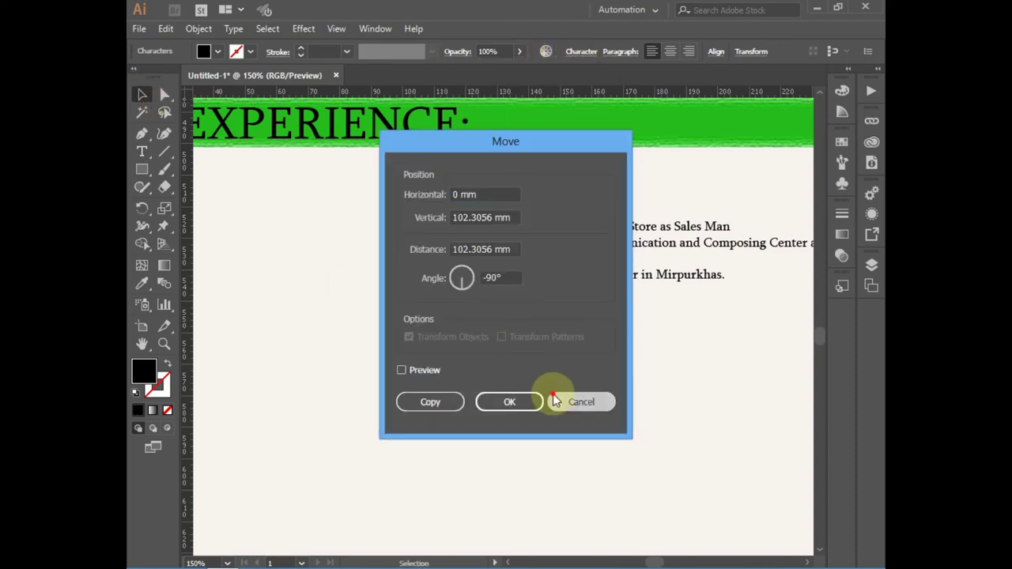
left_click(554, 401)
left_click_drag(261, 193, 451, 253)
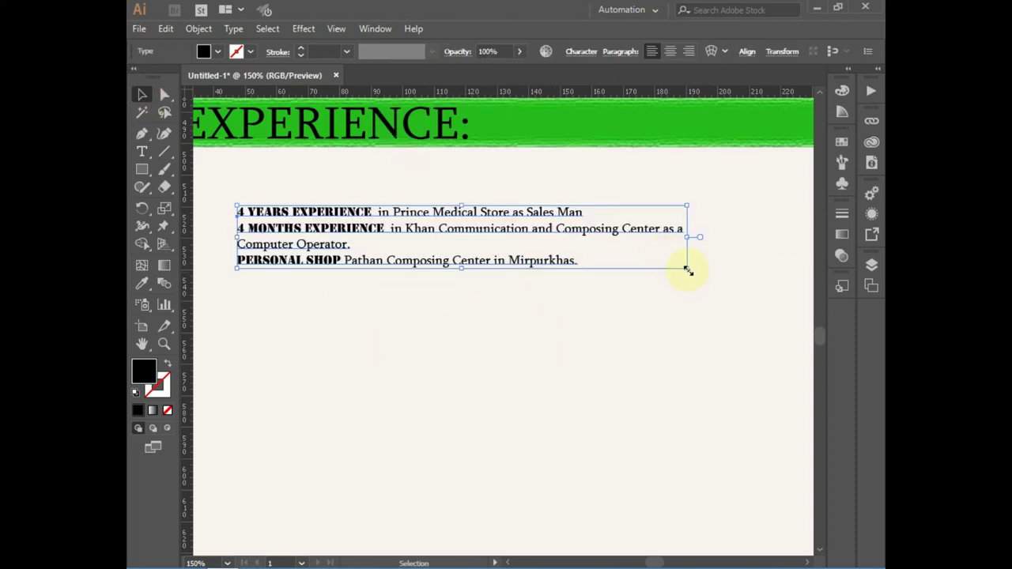
left_click_drag(687, 271, 784, 364)
key("ctrl+minus")
key("ctrl+minus")
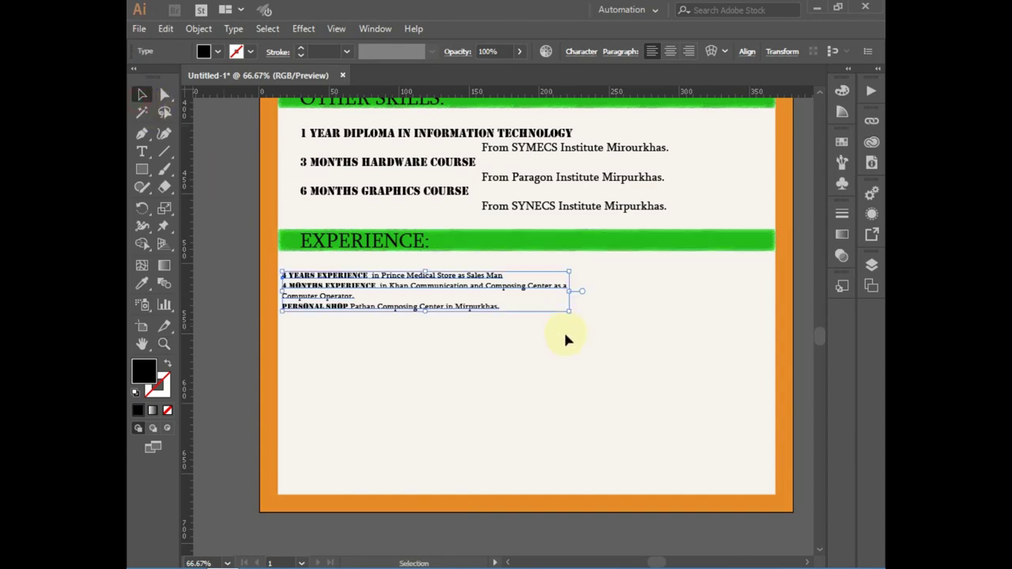
mouse_move(570, 311)
left_mouse_down()
mouse_move(782, 320)
mouse_move(570, 301)
left_mouse_up()
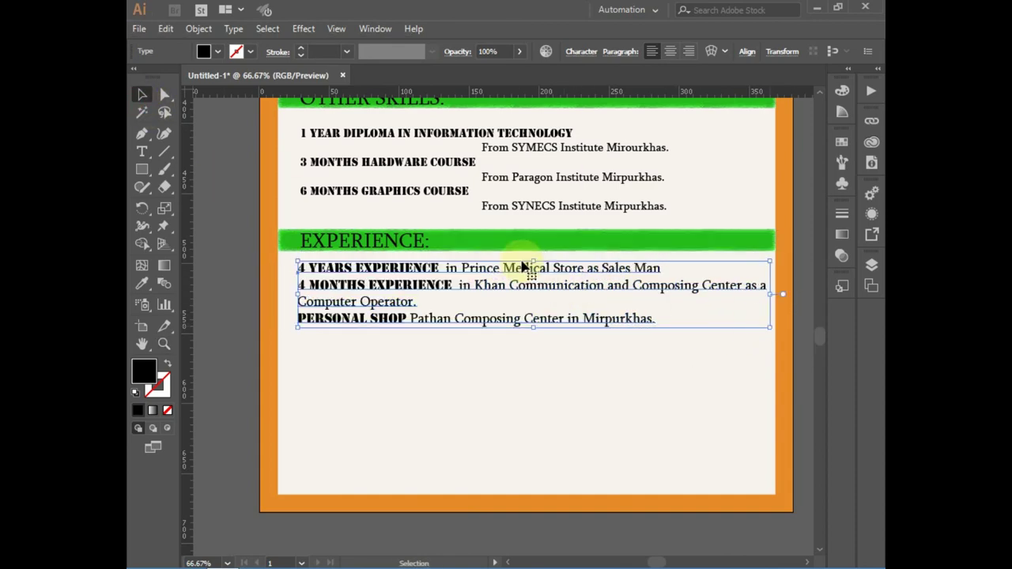
left_click_drag(355, 289, 357, 297)
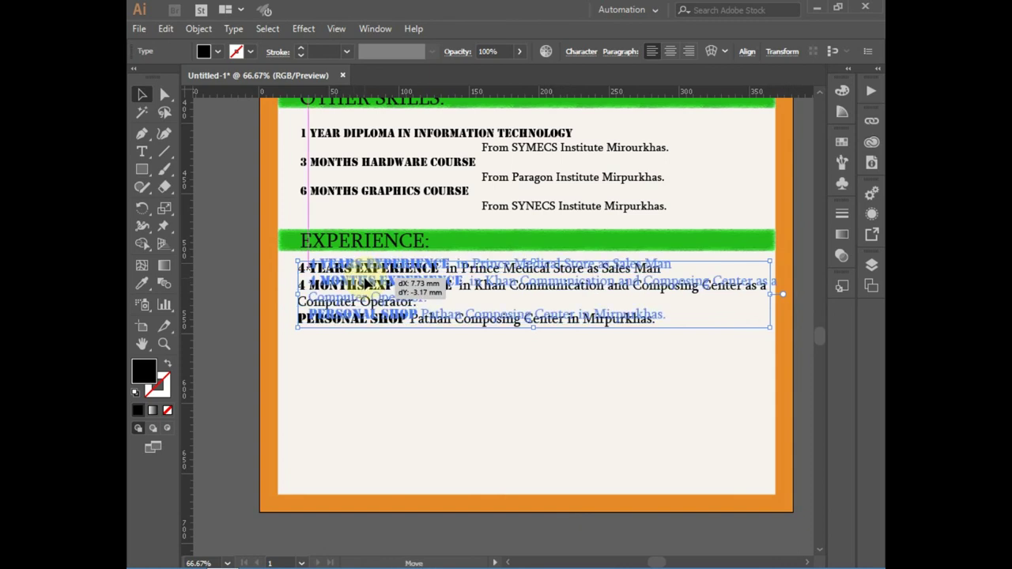
left_click(398, 364)
mouse_move(241, 220)
left_mouse_down()
mouse_move(293, 262)
mouse_move(440, 252)
mouse_move(434, 368)
left_mouse_up()
Retitle the copied bar 'HOBBIES:' and type the hobby lines Graphic Designing, Illustration, Photo Editing
key("t")
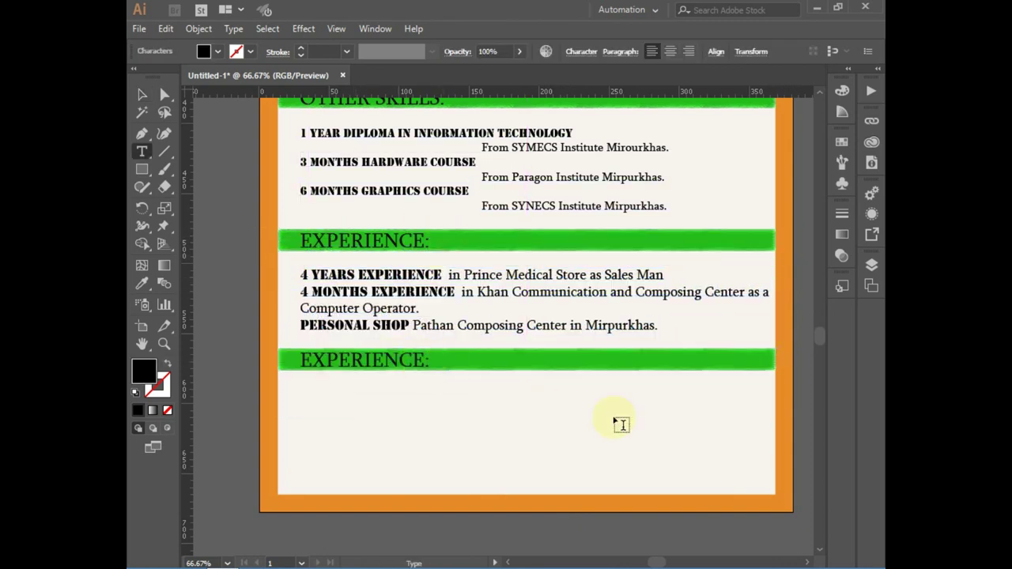
key("BackSpace")
key("BackSpace")
key("BackSpace")
key("BackSpace")
key("BackSpace")
key("BackSpace")
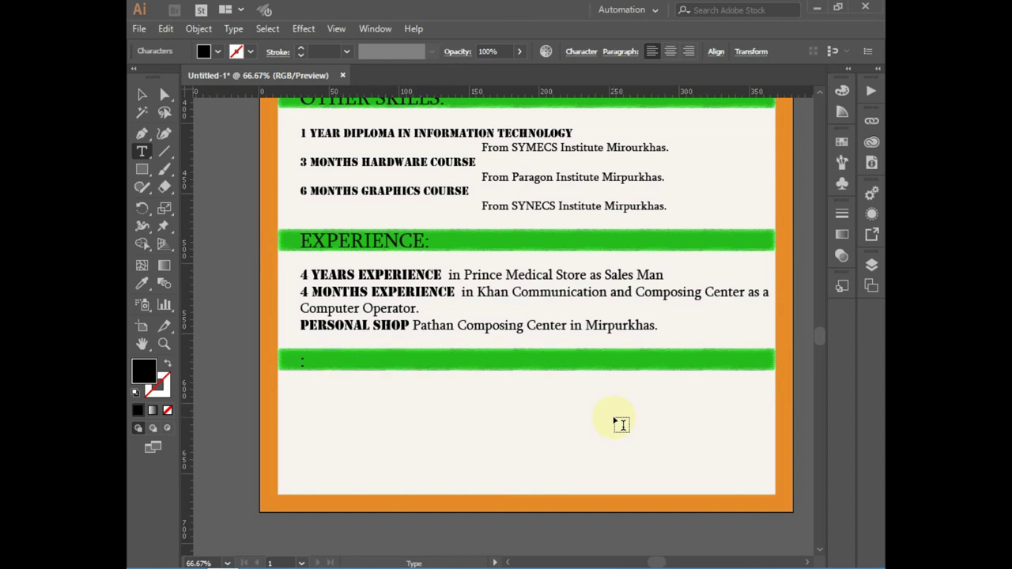
key("BackSpace")
key("BackSpace")
key("BackSpace")
left_click(802, 551)
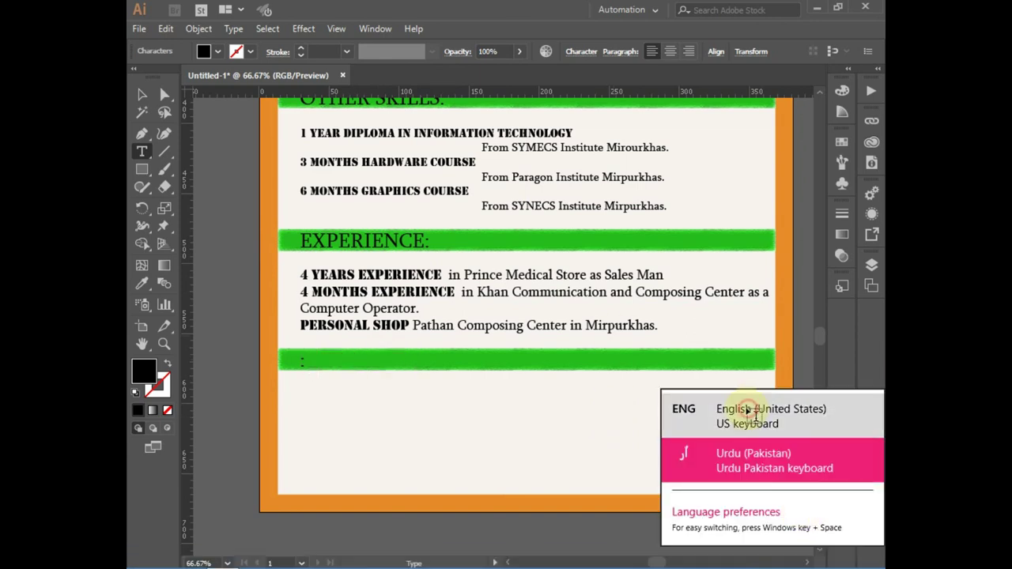
left_click(736, 409)
type("BBIES ")
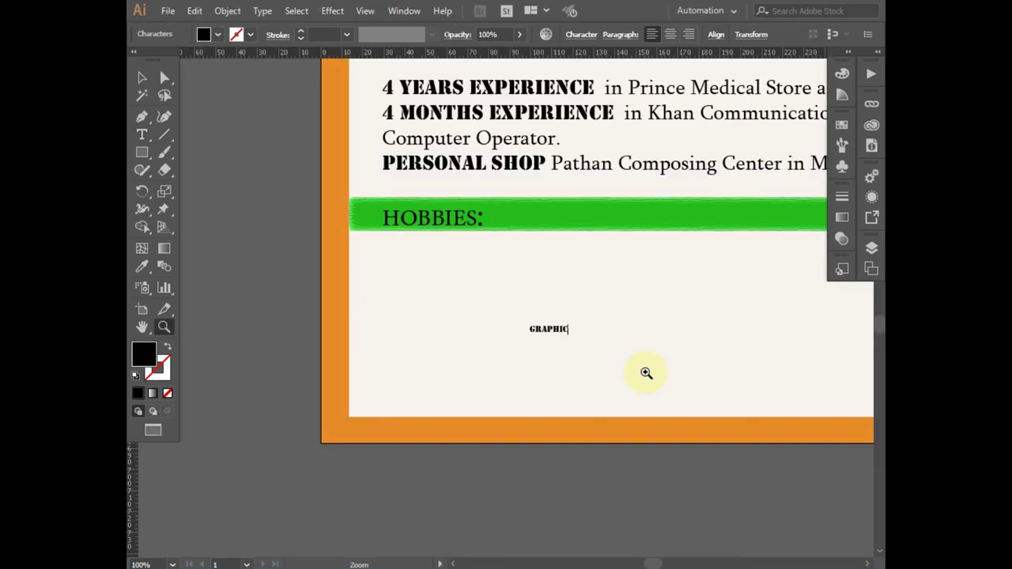
type(" DESI")
type("LUSTRATION")
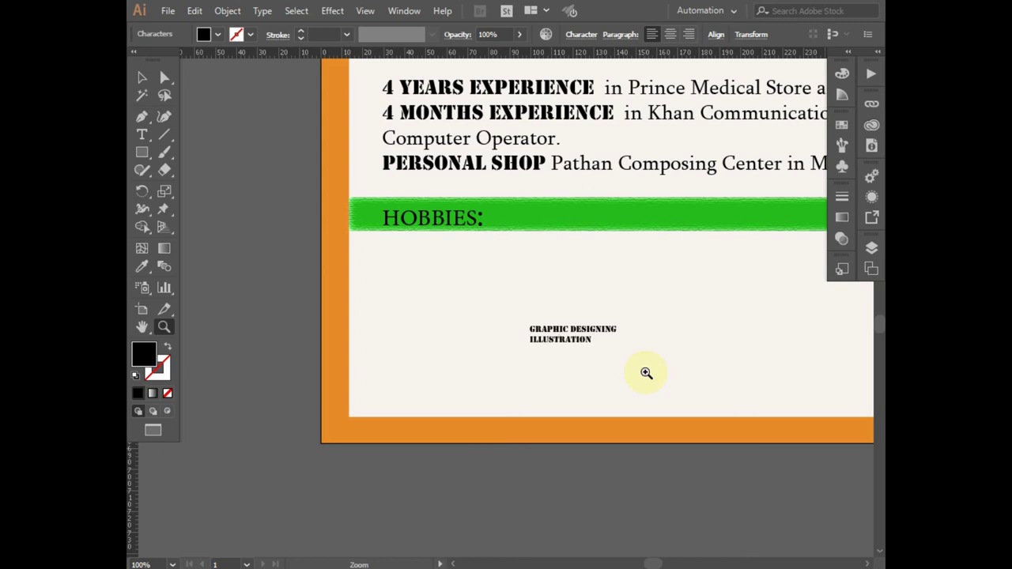
key("Return")
type("PHTO")
key("BackSpace")
type("OTO EDITING")
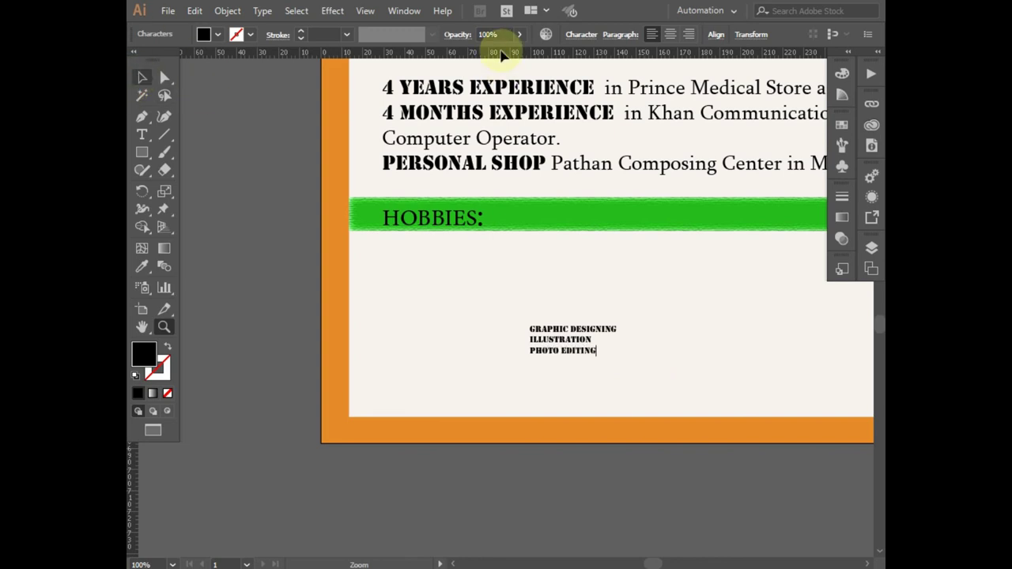
Set the hobbies text block to the Sylfaen font
left_click(582, 34)
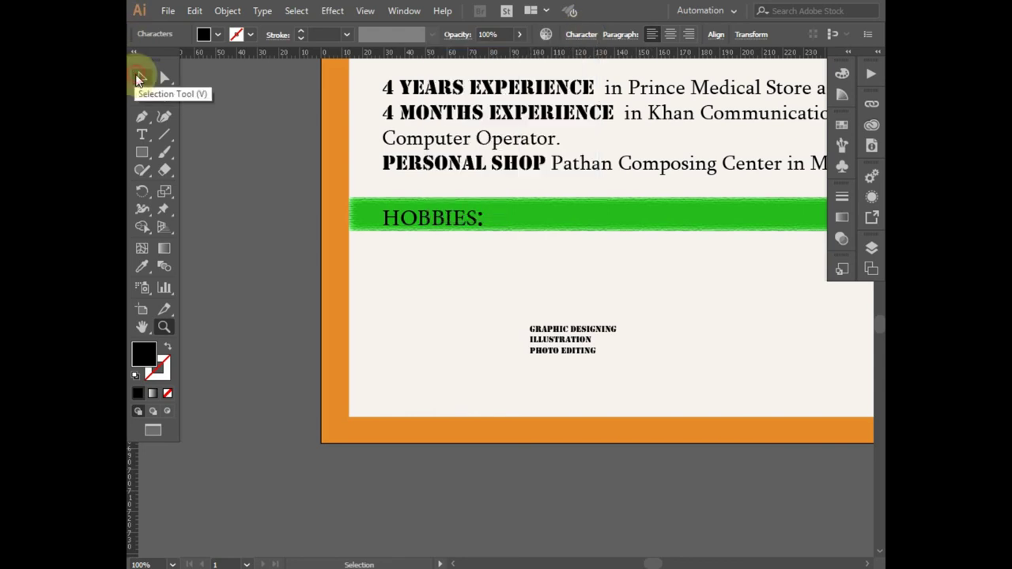
left_click(143, 77)
left_click(581, 34)
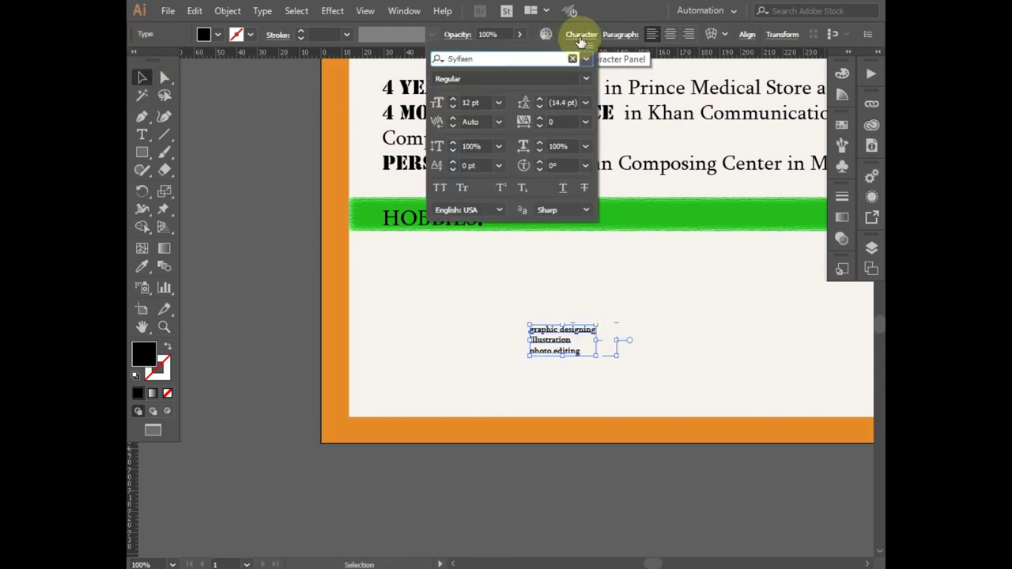
Fix the capitals so the hobbies read Graphic Designing, Illustration, Photo Editing
double_click(553, 329)
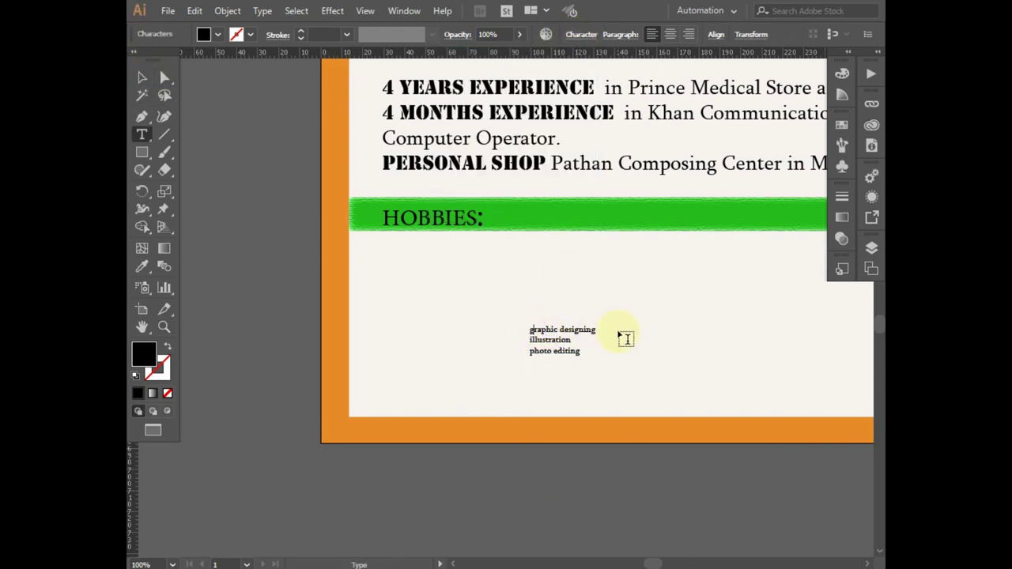
key("Delete")
type("G")
type("D")
left_click(625, 339)
key("Delete")
type("I")
key("Down")
key("BackSpace")
type("P")
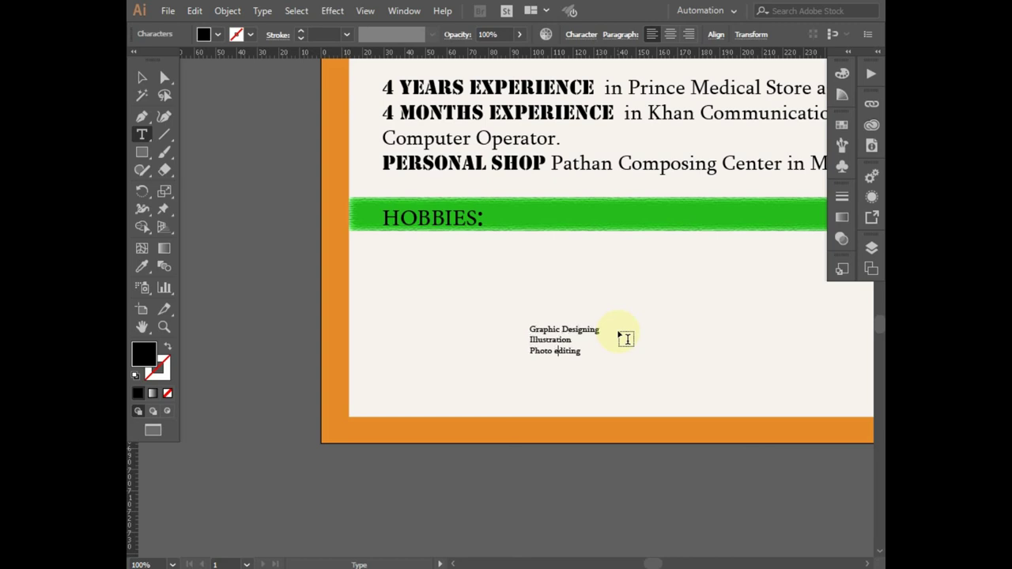
key("BackSpace")
type("E")
Move and enlarge the hobbies list to sit beneath the HOBBIES bar
left_click(143, 77)
mouse_move(596, 354)
left_mouse_down()
mouse_move(433, 308)
mouse_move(553, 357)
left_mouse_up()
left_click_drag(396, 290, 492, 290)
left_click_drag(598, 337, 584, 331)
left_click_drag(478, 288, 456, 272)
left_click(669, 319)
left_click(562, 338)
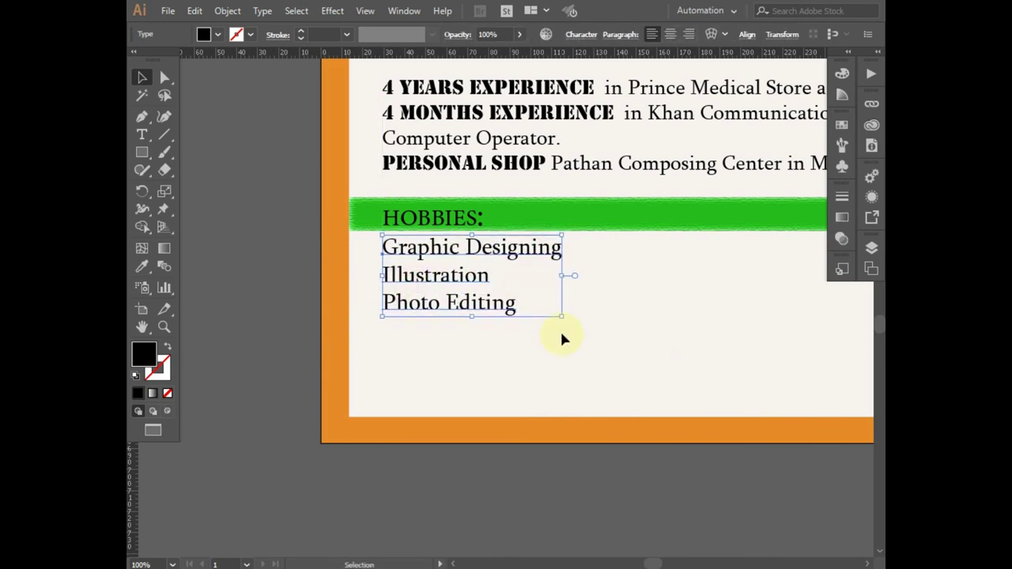
left_click(647, 302)
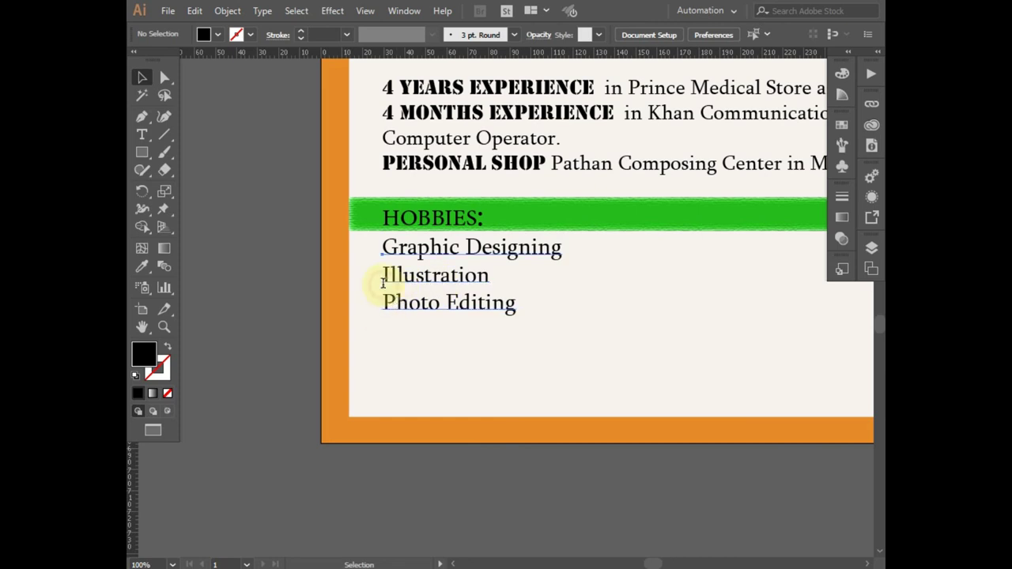
Join the three hobbies onto one row, separated by tab spacing
double_click(385, 278)
key("BackSpace")
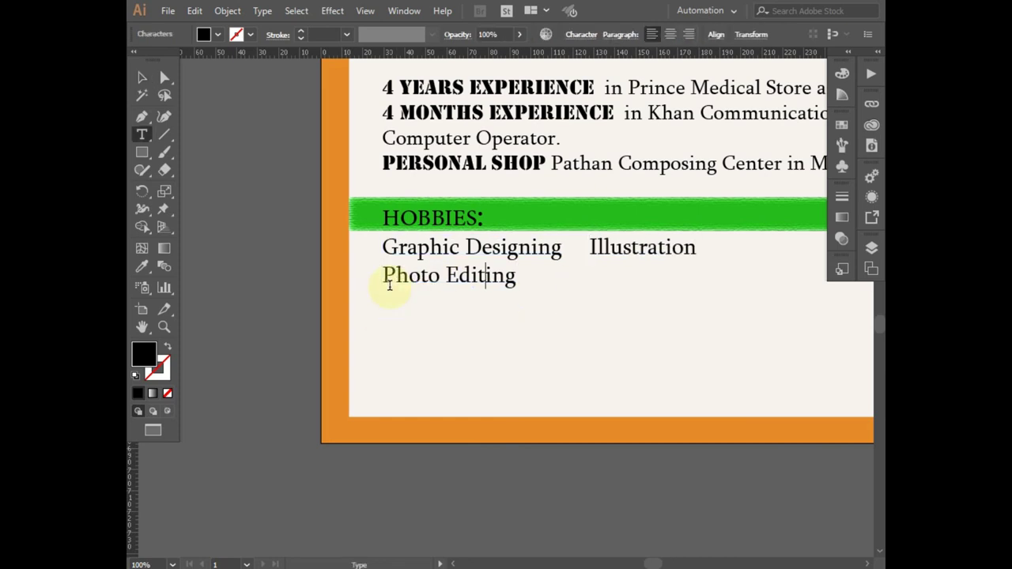
key("Tab")
key("Left")
key("BackSpace")
key("Tab")
key("ctrl+minus")
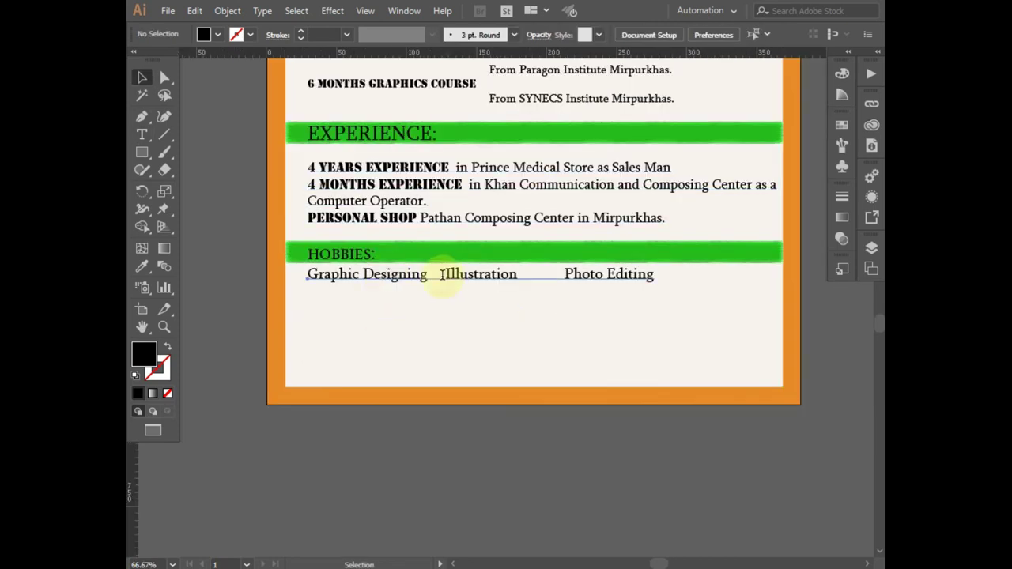
triple_click(442, 274)
left_click(443, 274)
key("Tab")
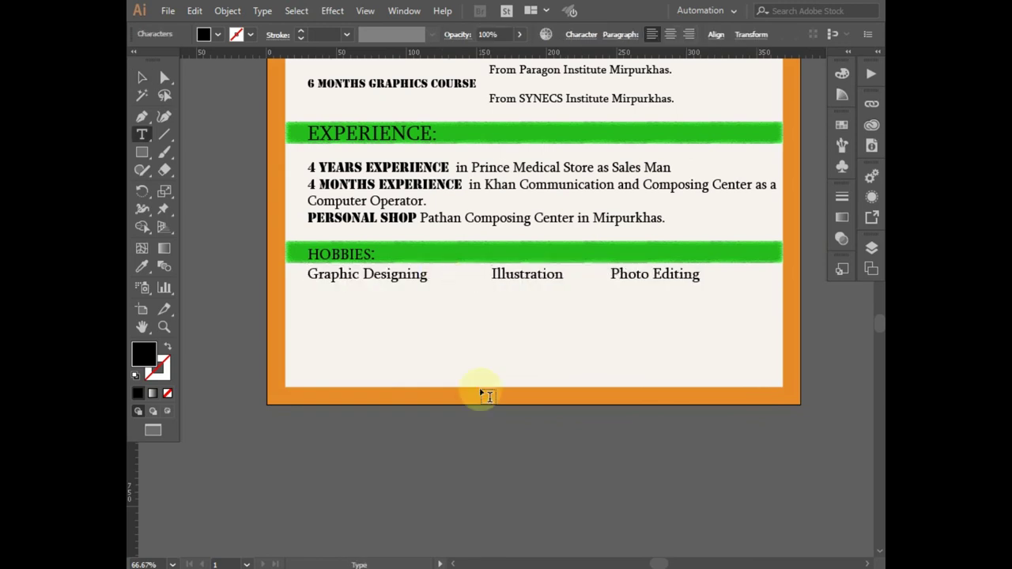
key("Tab")
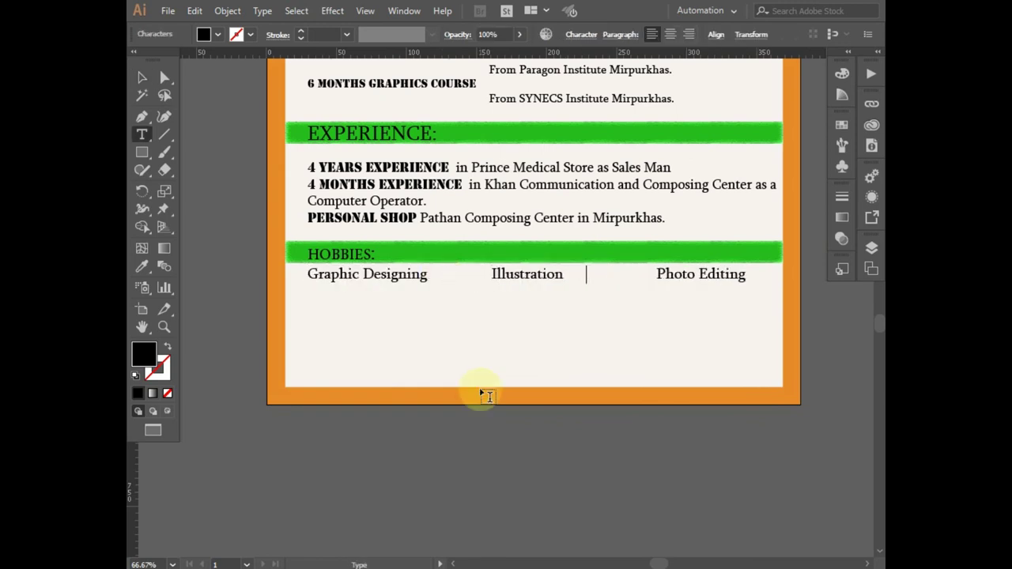
Duplicate the HOBBIES bar and hobbies row straight down below them
left_click(142, 77)
left_click(316, 275)
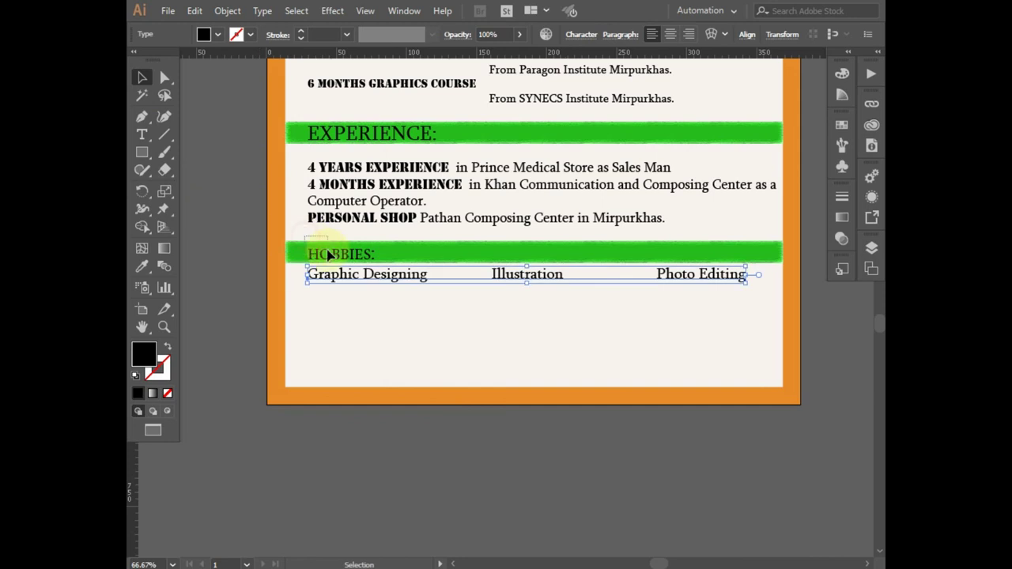
left_click(327, 256, "shift")
left_click_drag(429, 255, 427, 306)
Rename the copied bar heading to 'LANGUAGES:'
key("t")
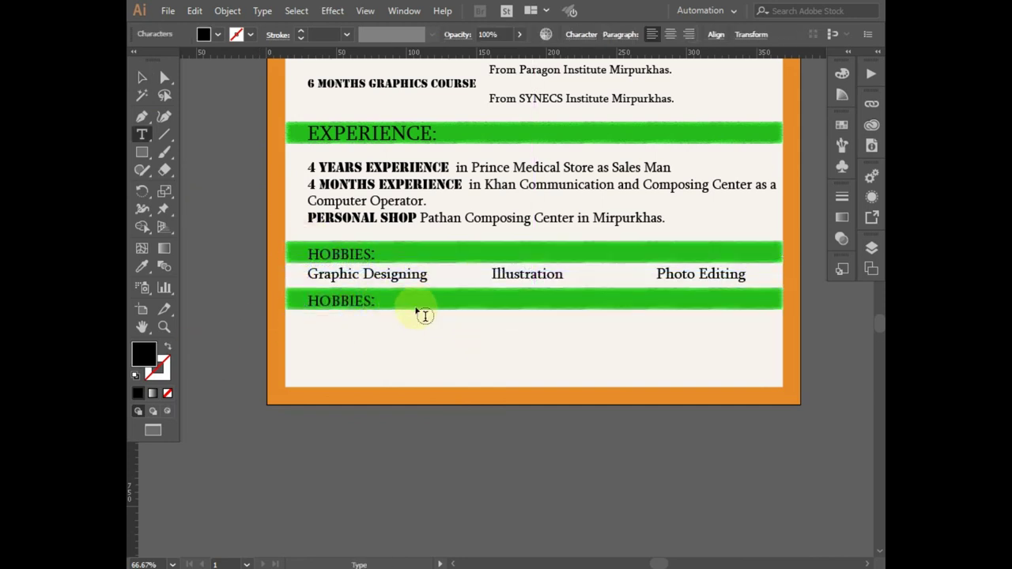
left_click(420, 314)
key("BackSpace")
key("BackSpace")
key("BackSpace")
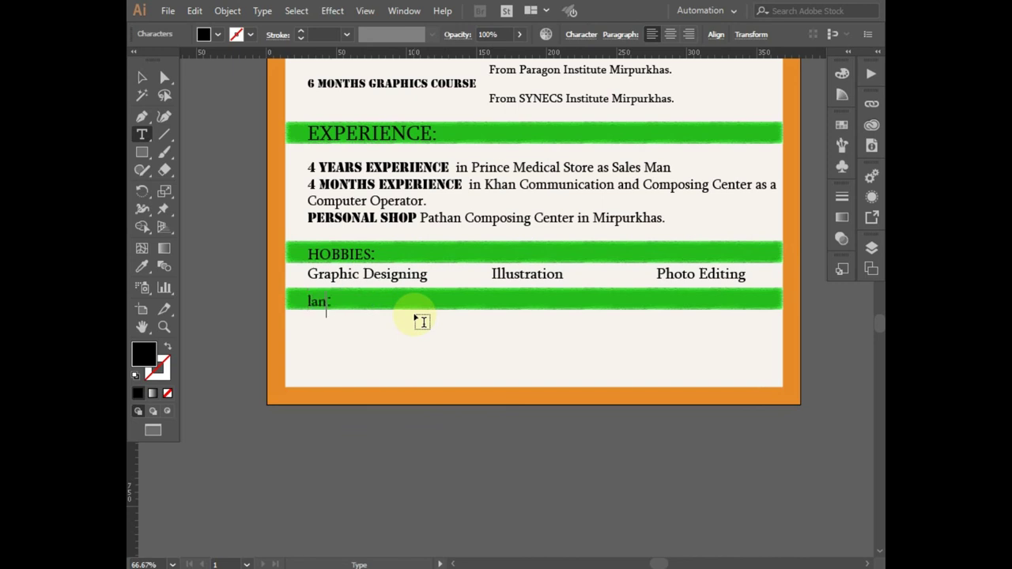
type("GUAGES:")
scroll(441, 312, "up", 1)
Add a new text list of Urdu, English and Pushto under the LANGUAGES bar
left_click(141, 76)
left_click(335, 367)
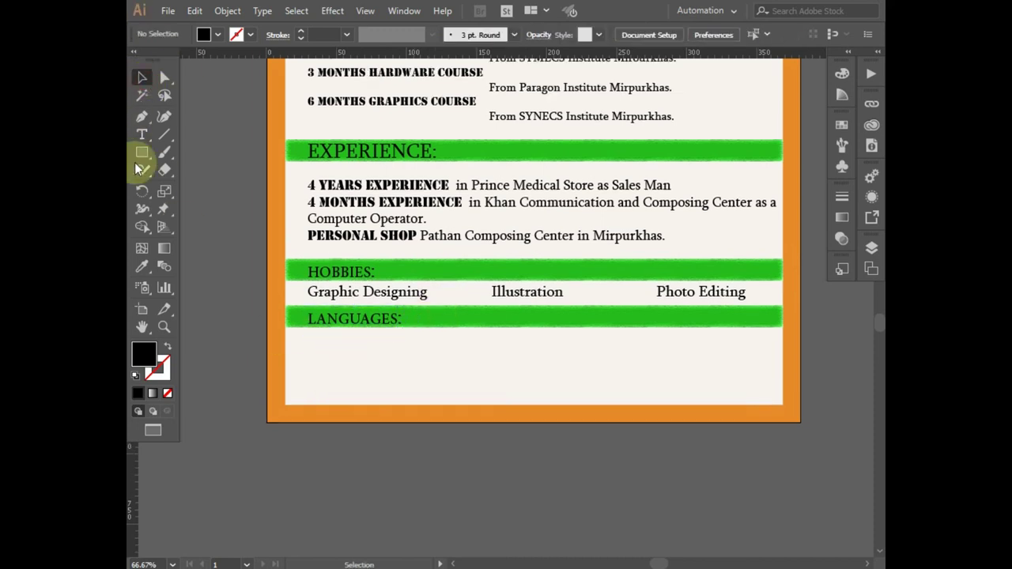
left_click(163, 326)
left_click(398, 361)
left_click(398, 361)
left_click(142, 134)
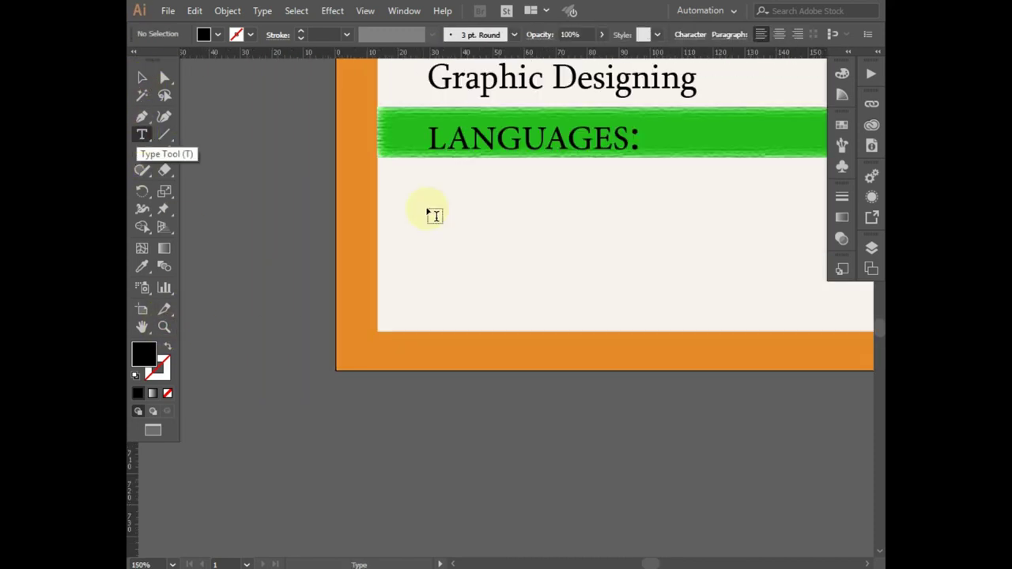
left_click(475, 240)
key("BackSpace")
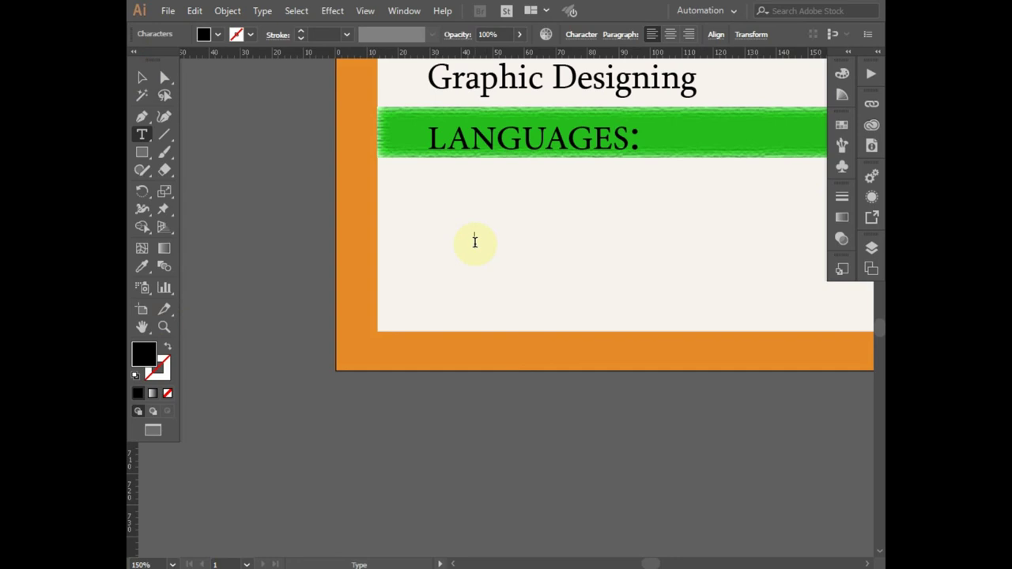
type("URDU")
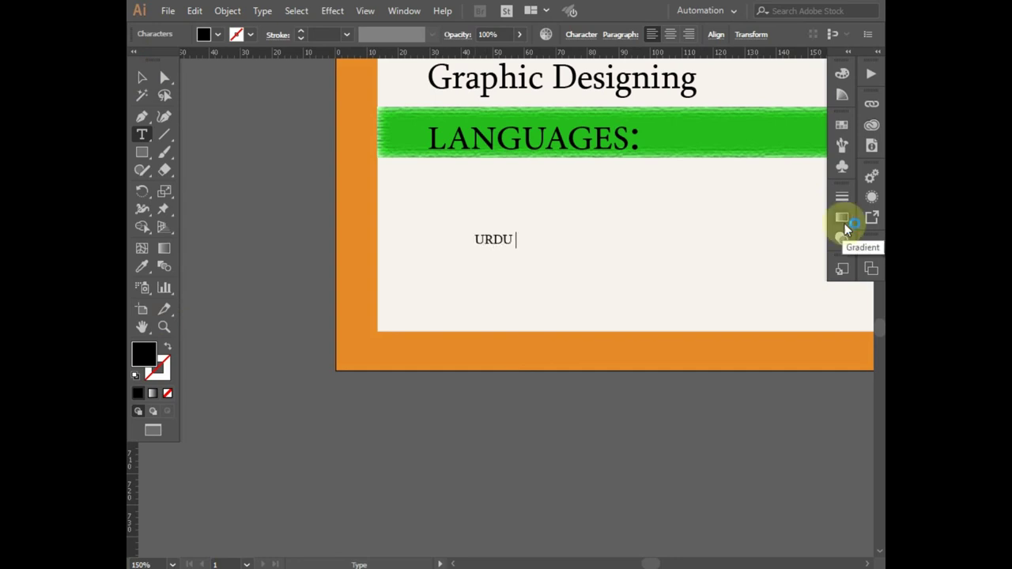
key("BackSpace")
key("BackSpace")
key("BackSpace")
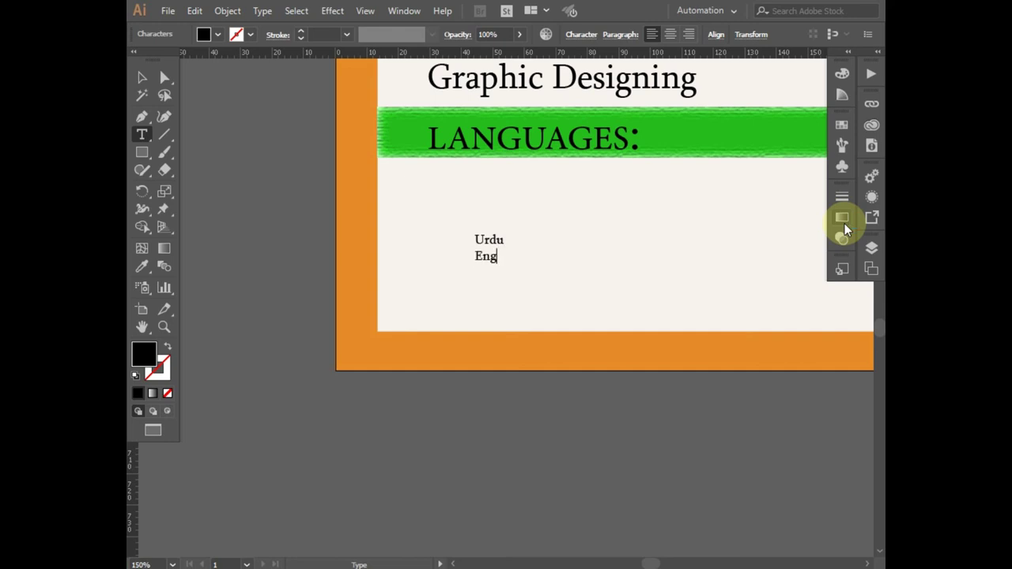
Scale the languages list to body-text size, position it, and fit the whole page in view
left_click(141, 77)
mouse_move(519, 272)
left_mouse_down()
mouse_move(559, 320)
mouse_move(487, 240)
mouse_move(520, 240)
left_mouse_up()
left_click(618, 230)
left_click(666, 250)
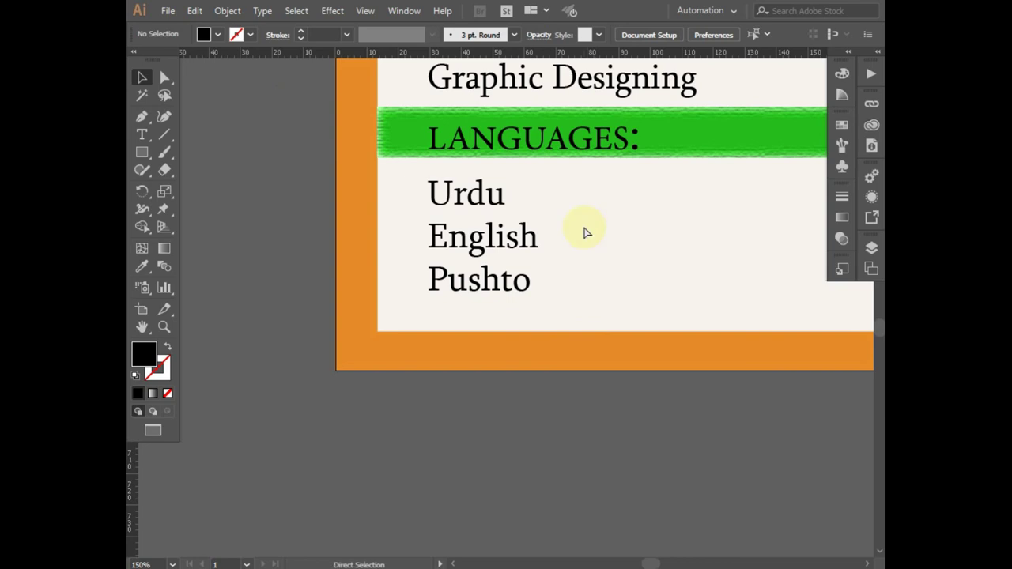
key("ctrl+0")
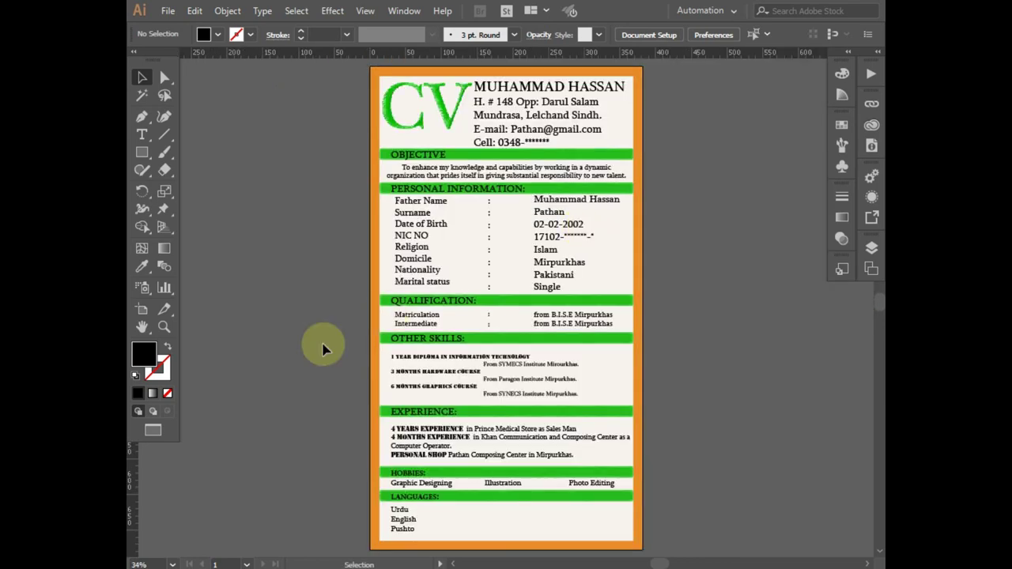
left_click(164, 327)
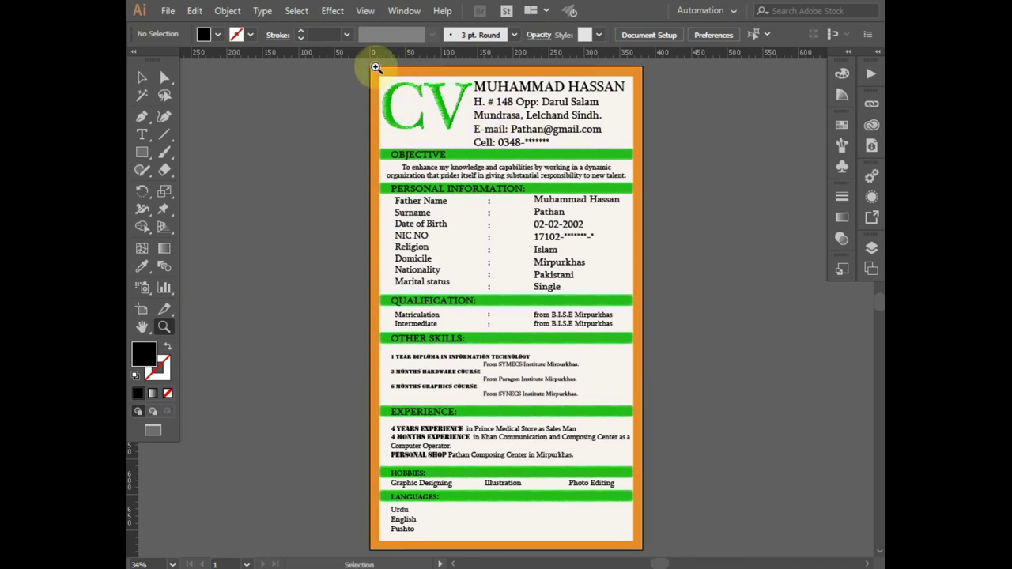
left_click_drag(372, 63, 645, 186)
left_click(142, 77)
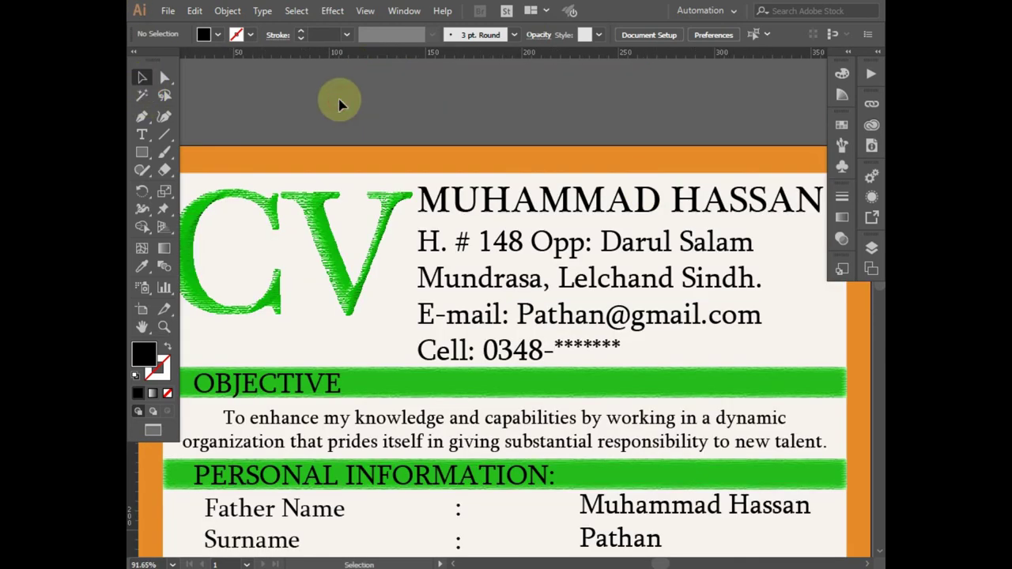
double_click(540, 50)
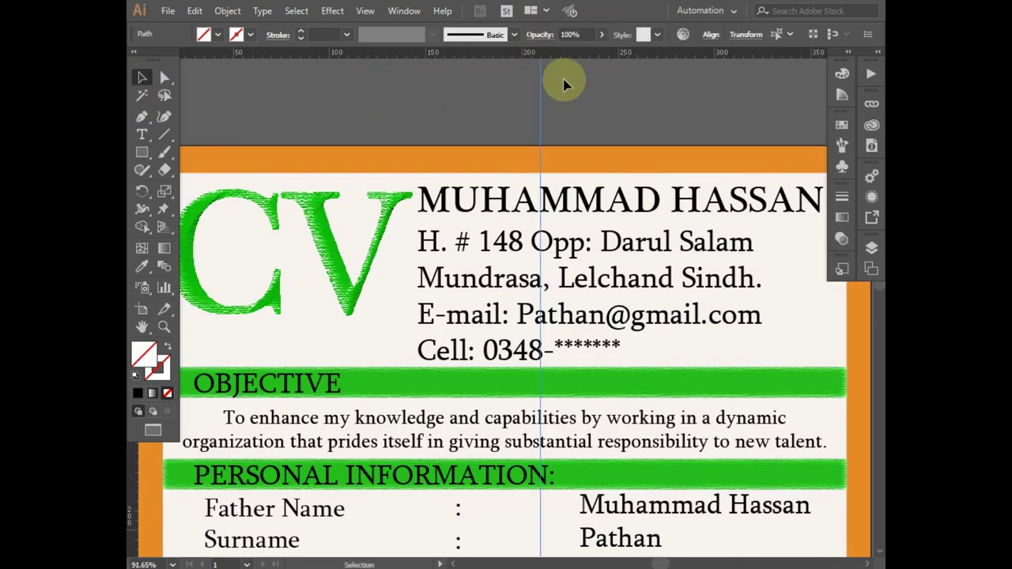
key("Delete")
left_click(134, 52)
key("z")
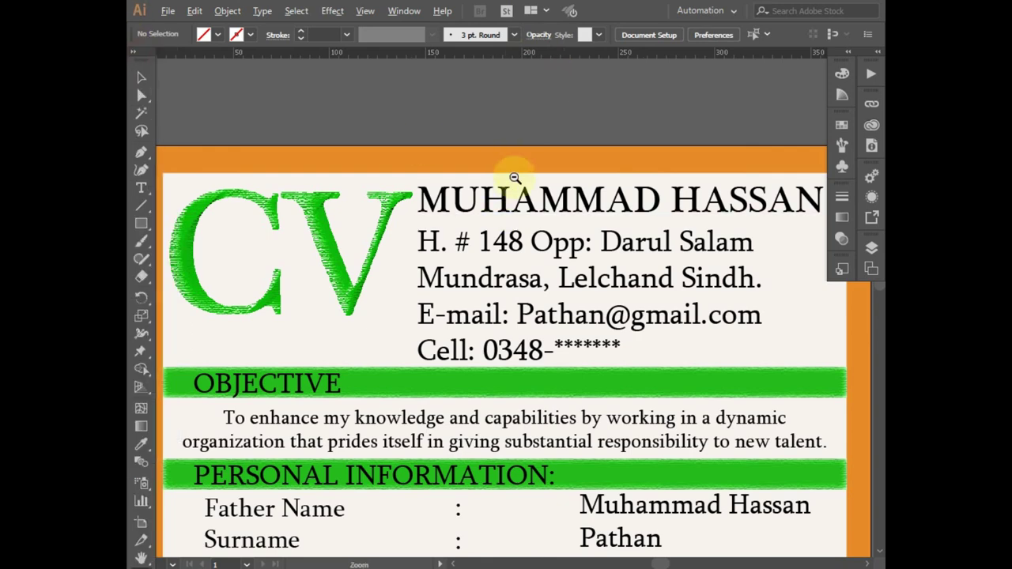
left_click(515, 178, "alt")
scroll(526, 388, "down", 3)
scroll(518, 336, "down", 5)
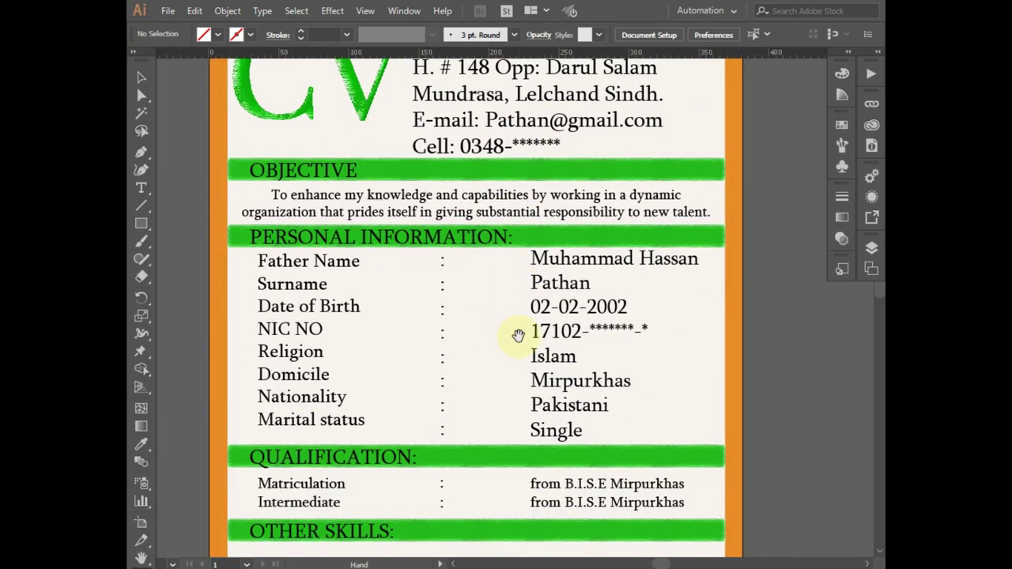
scroll(518, 340, "down", 3)
scroll(522, 372, "down", 3)
scroll(522, 380, "down", 2)
scroll(518, 395, "down", 3)
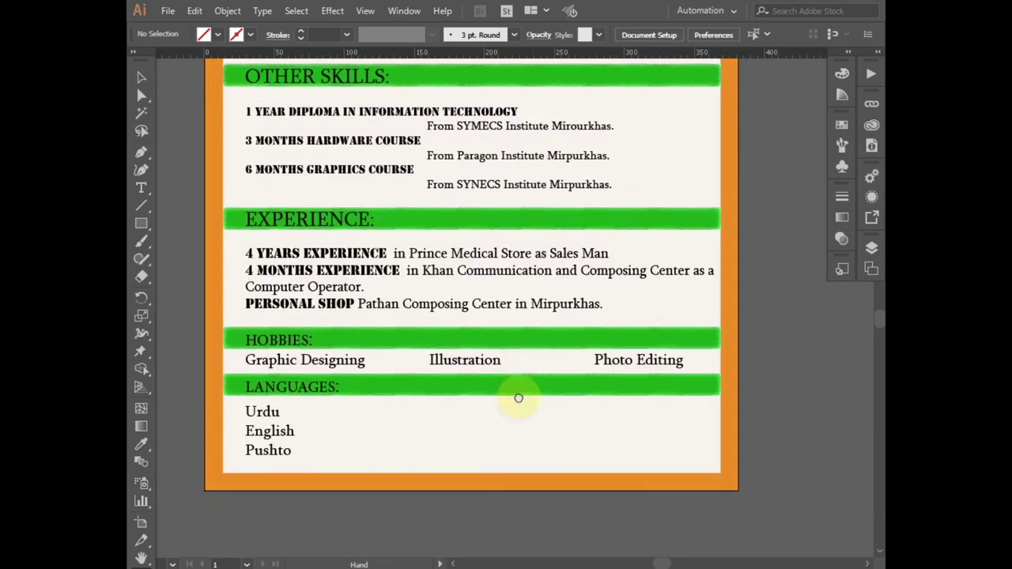